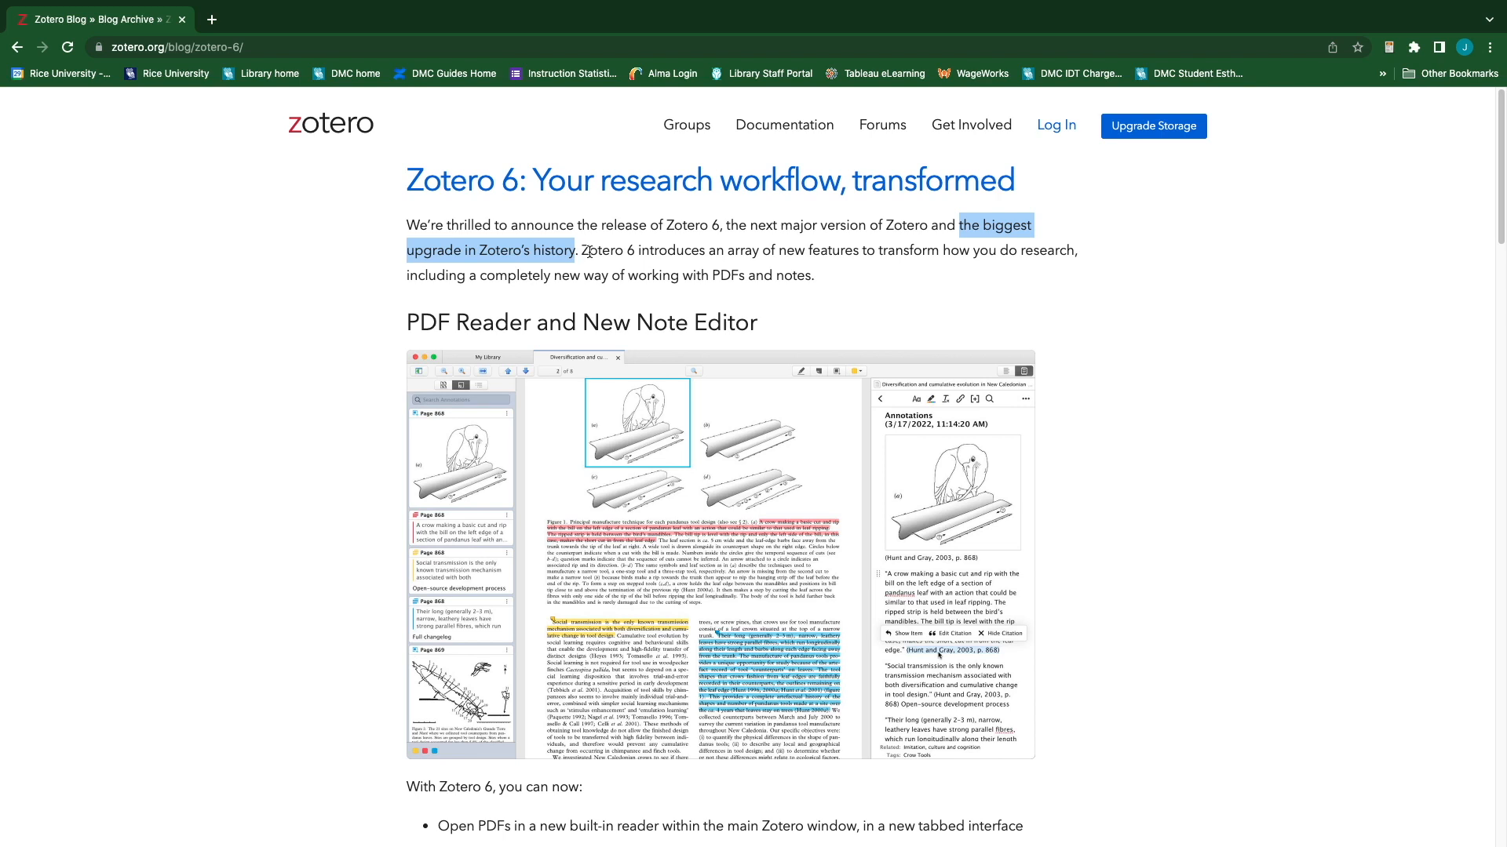
Review the Zotero 6 announcement's PDF reader and note editor section, marking the features on PDF markup, automatic citations, citing in notes and inserting notes into Word.
click(408, 318)
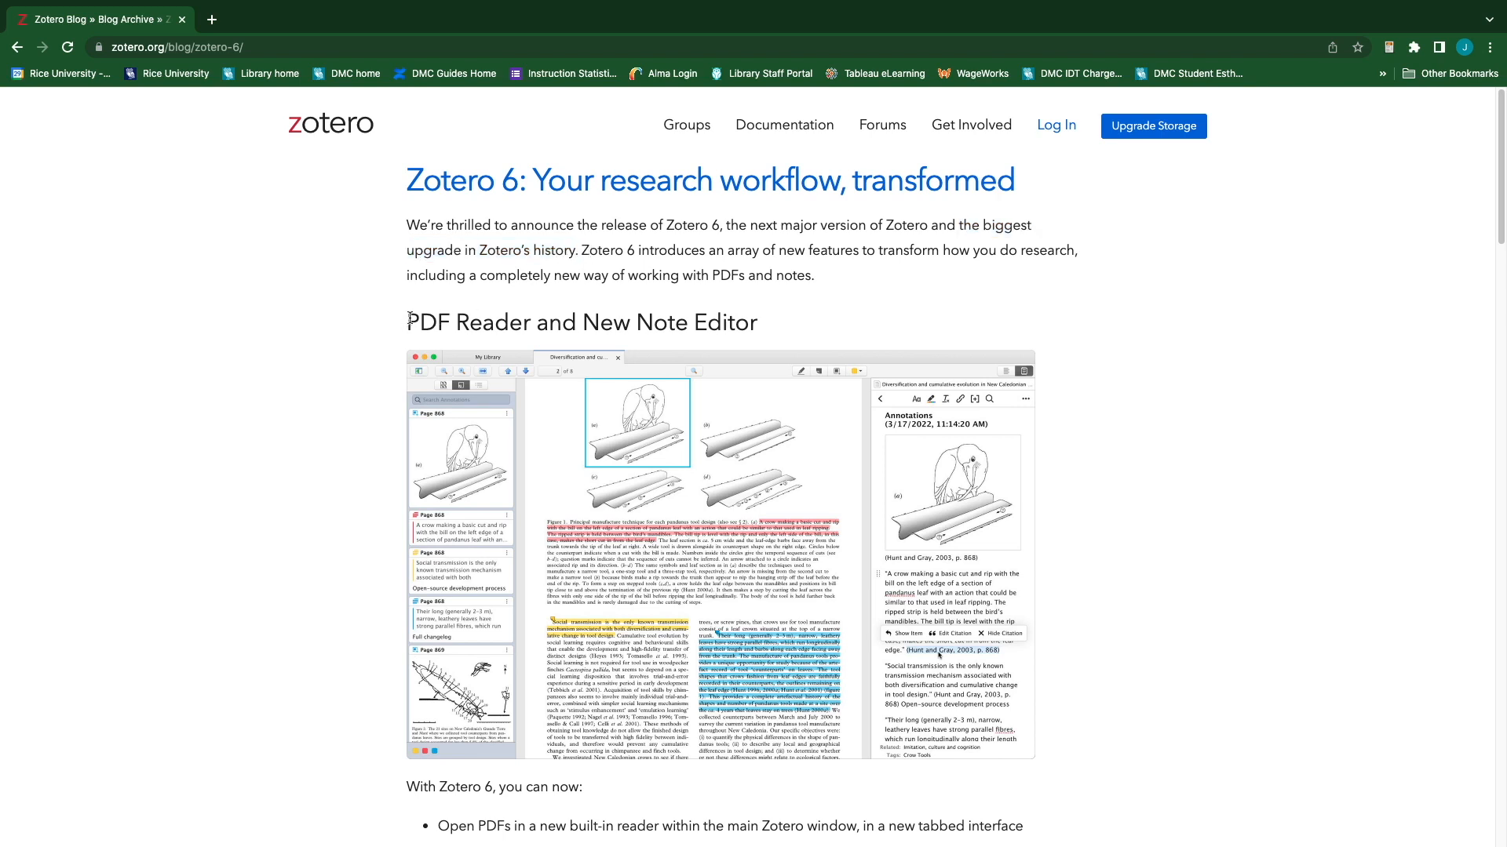
drag(409, 318, 757, 331)
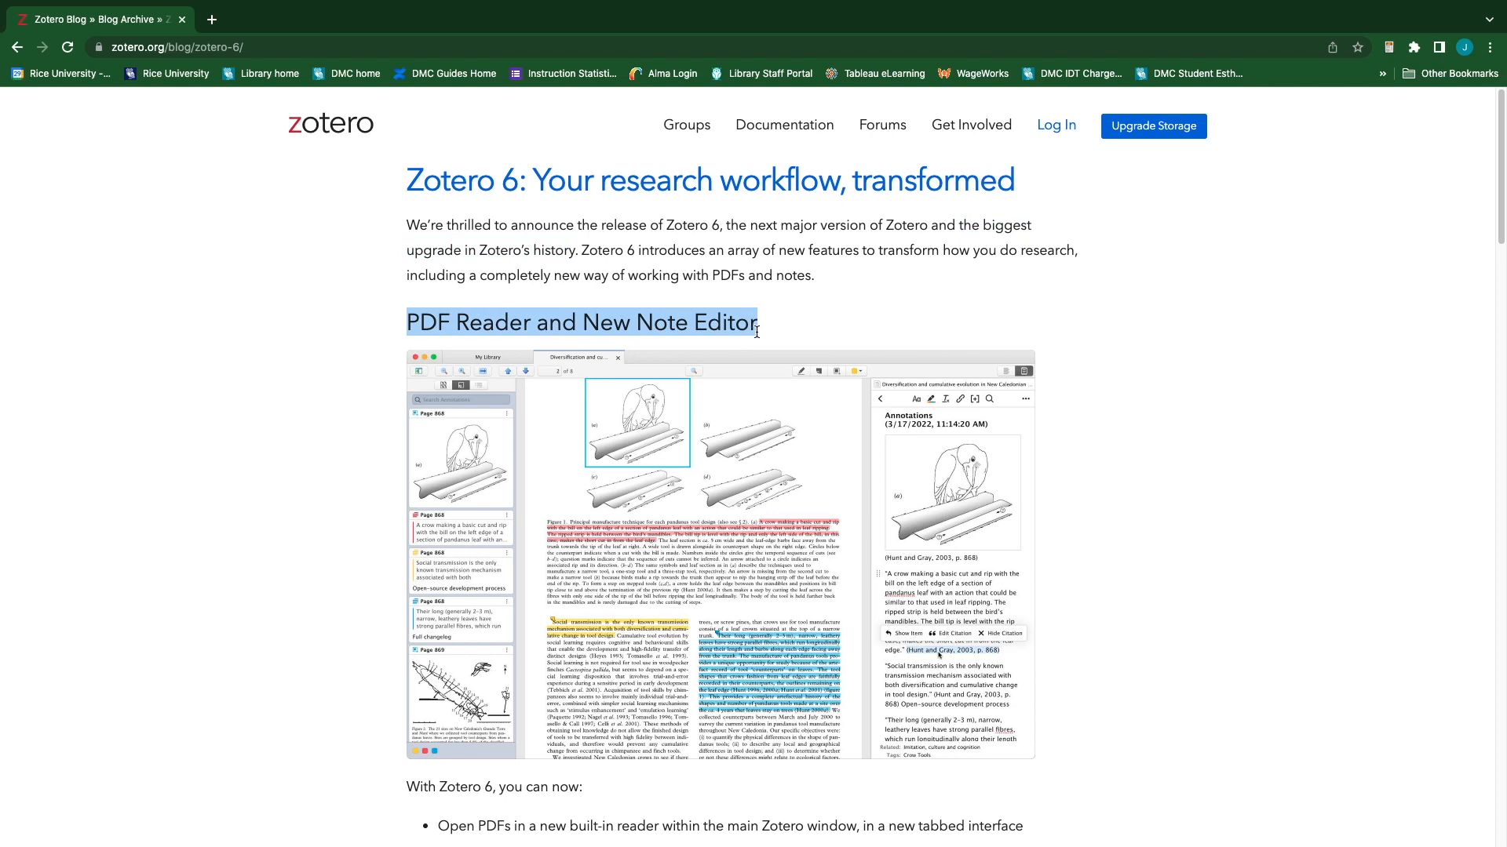
scroll(789, 510, down, 3)
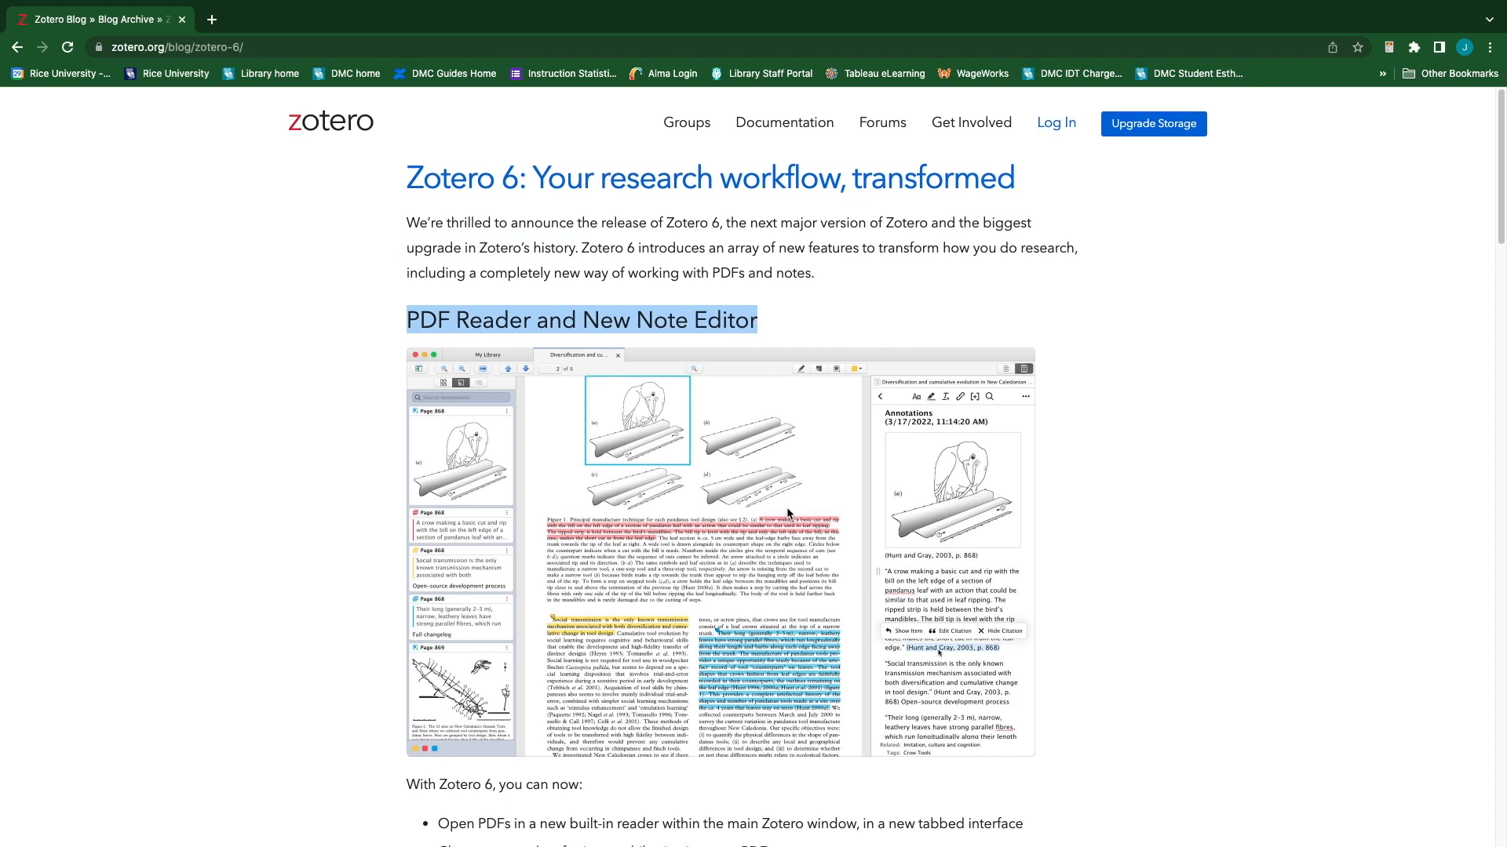
scroll(789, 511, down, 2)
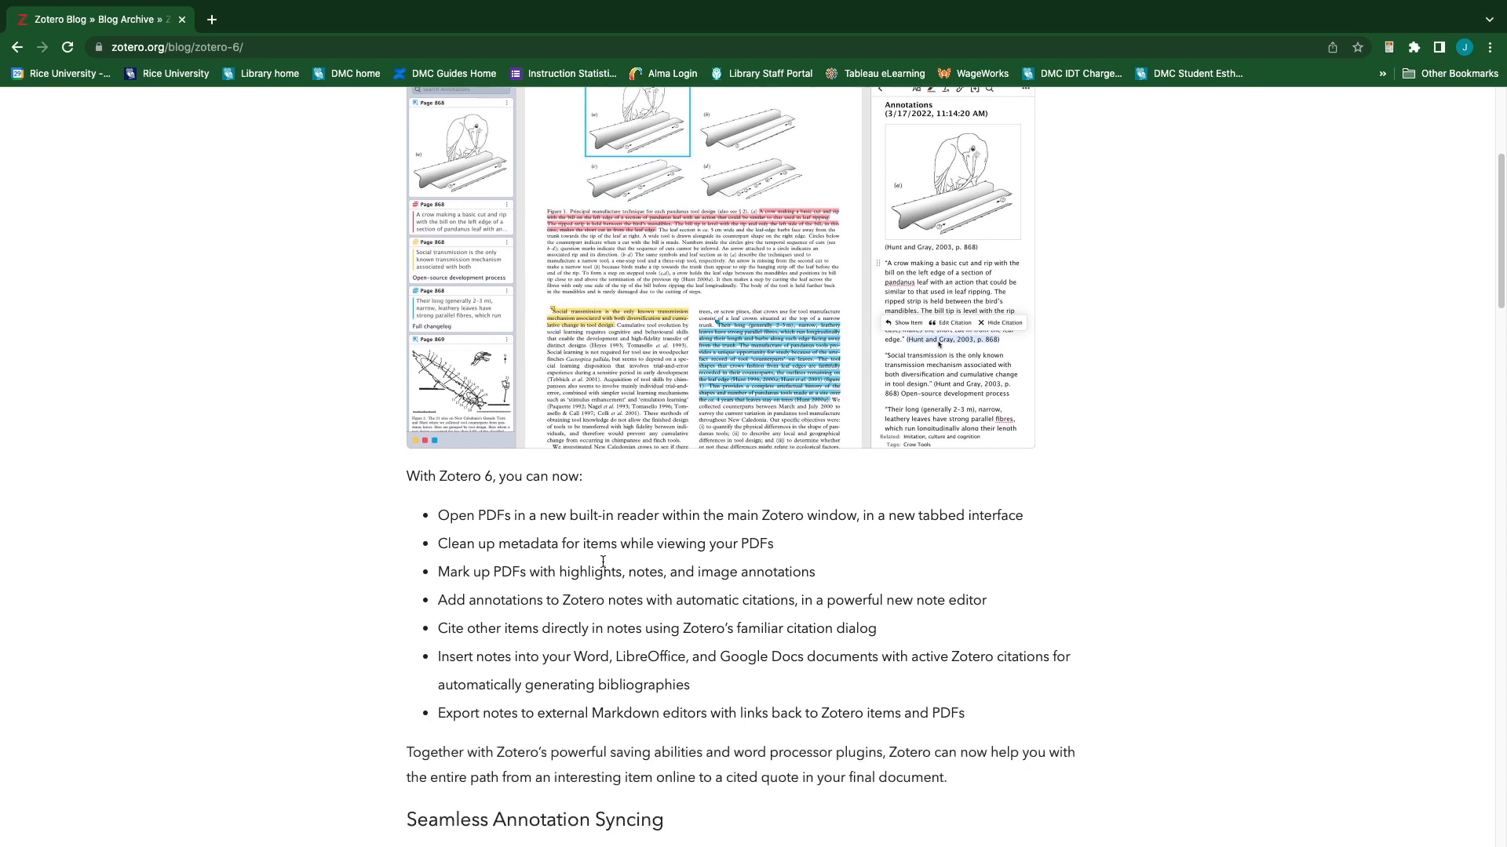
mouse_move(440, 574)
mouse_down()
mouse_move(657, 601)
mouse_move(817, 572)
mouse_up()
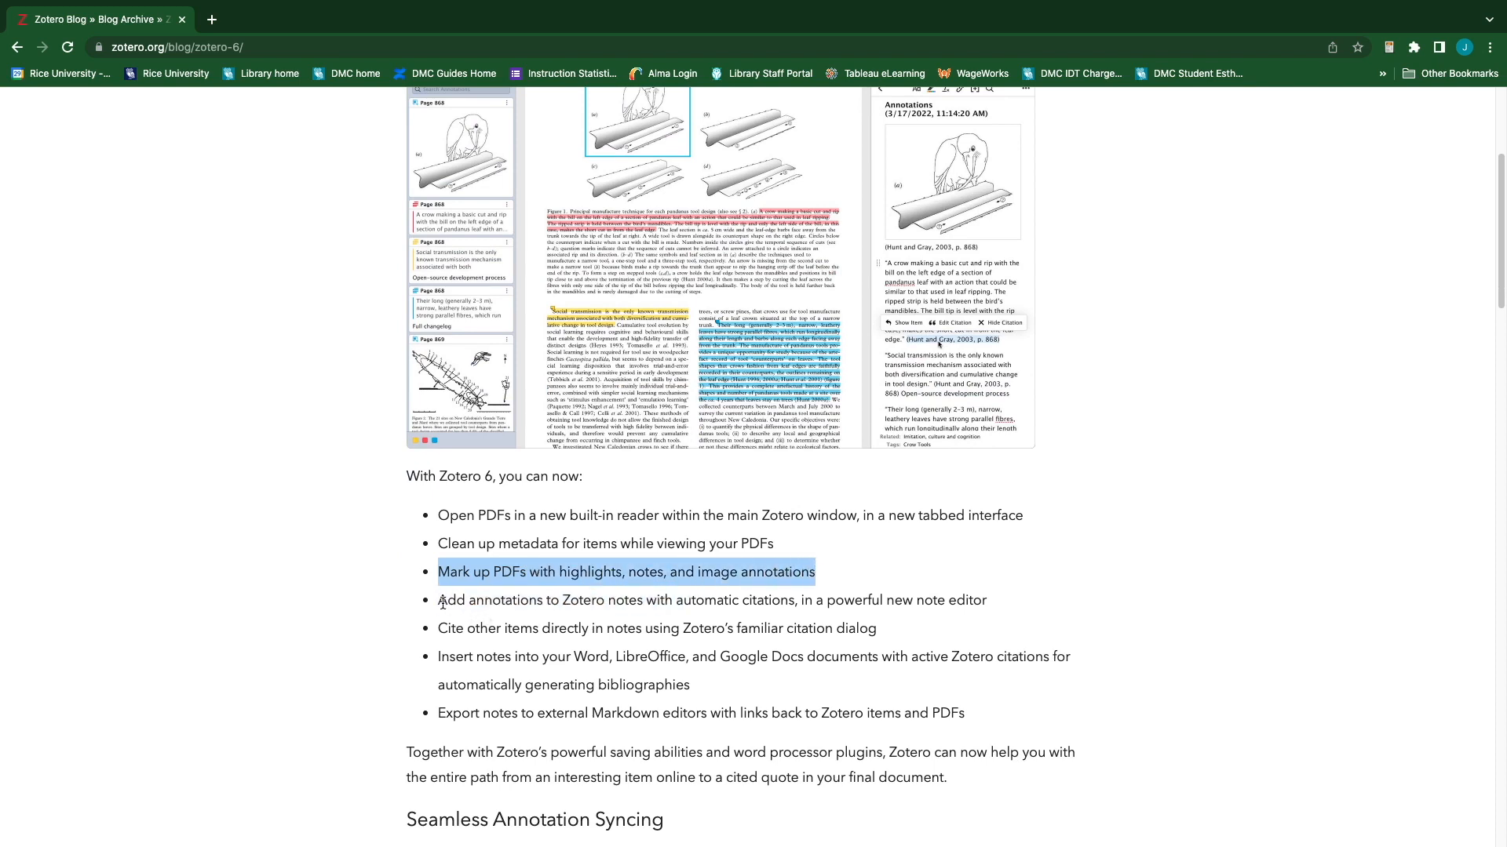
drag(437, 602, 793, 604)
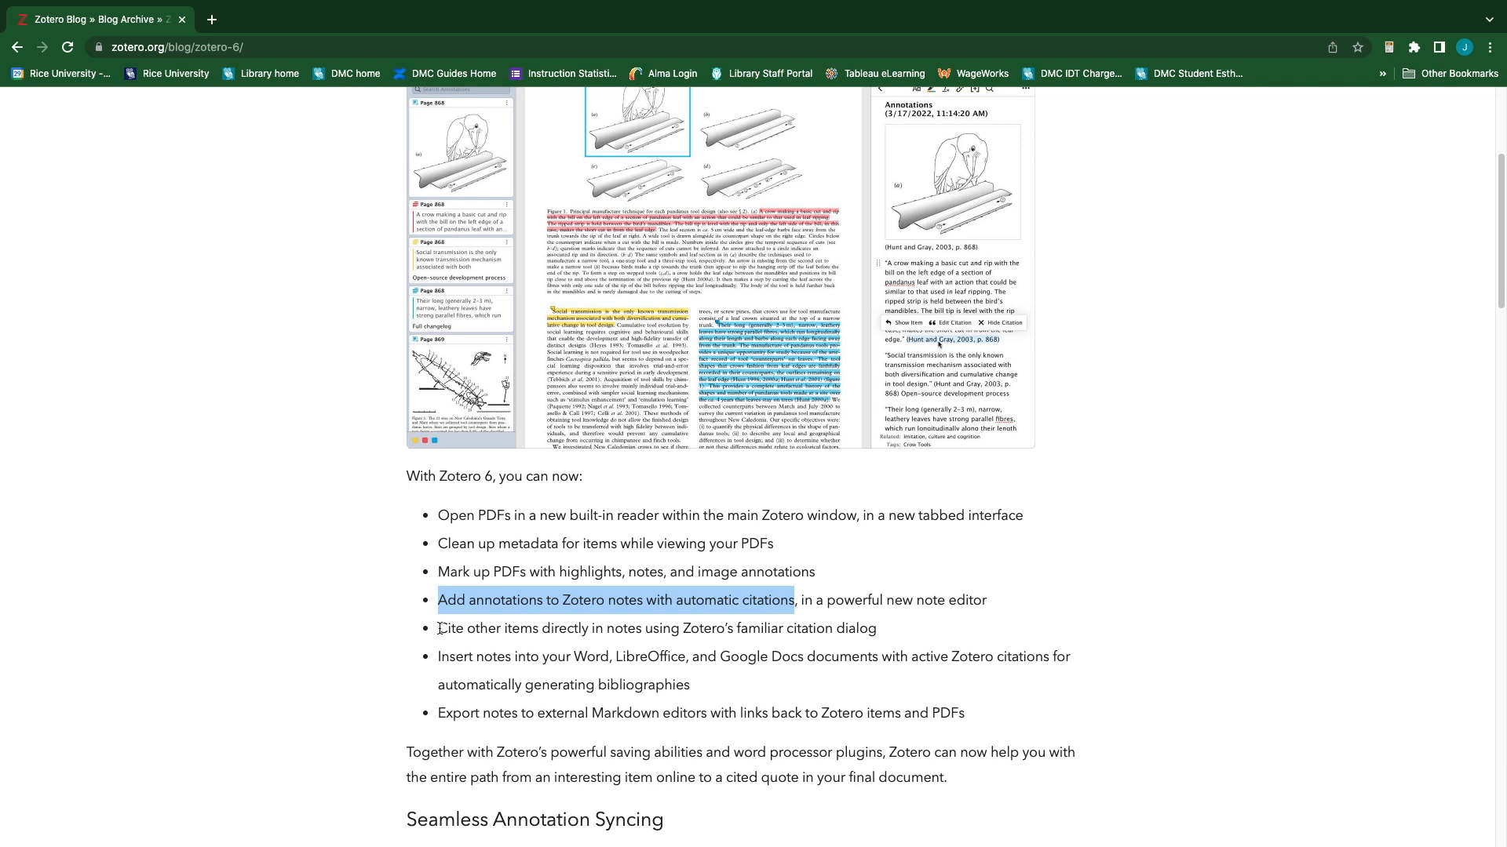
drag(437, 629, 642, 632)
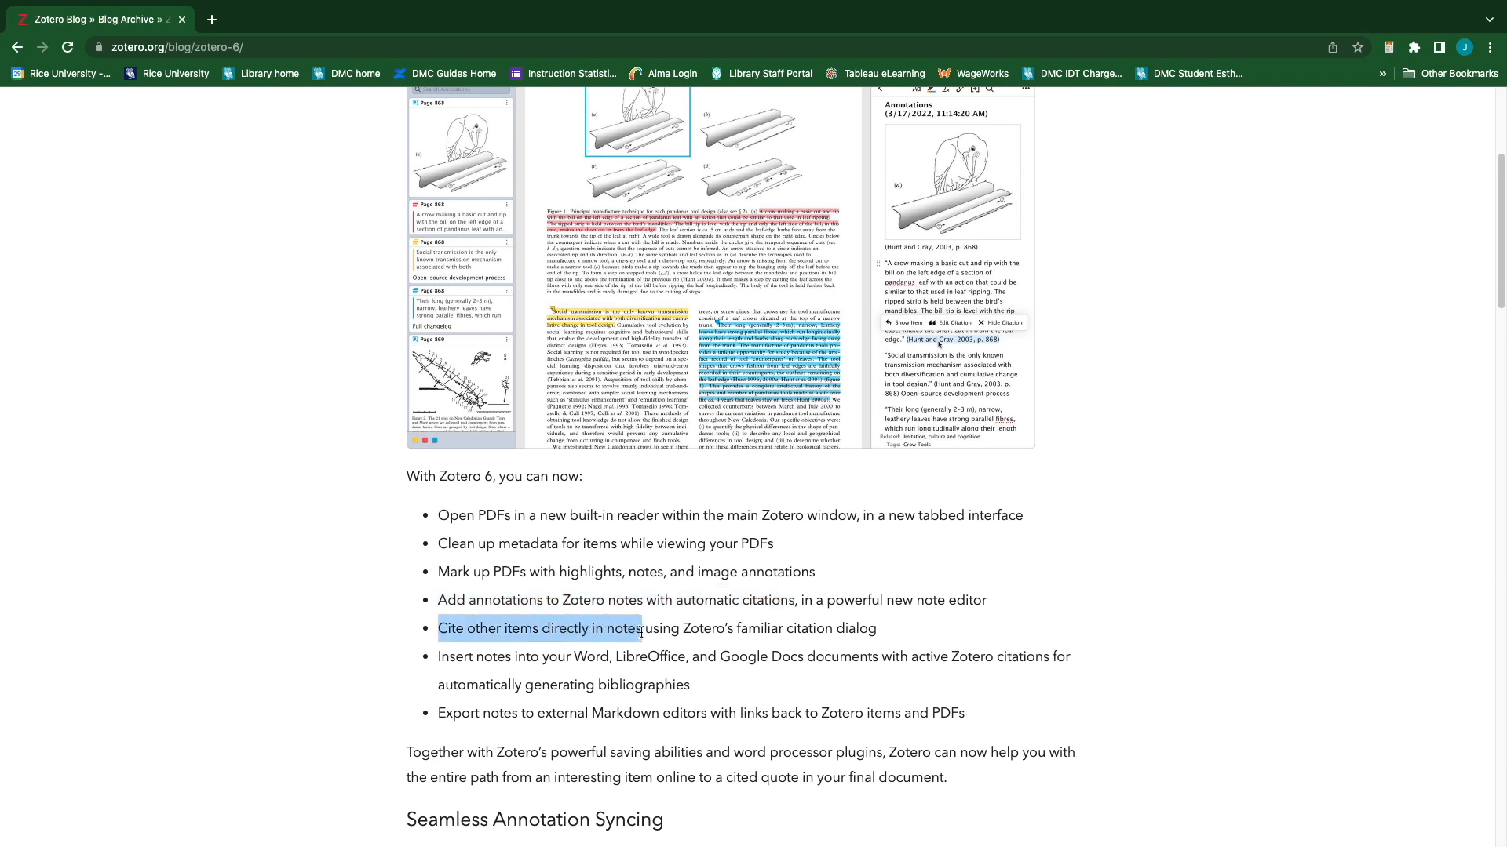
click(437, 659)
drag(438, 659, 609, 659)
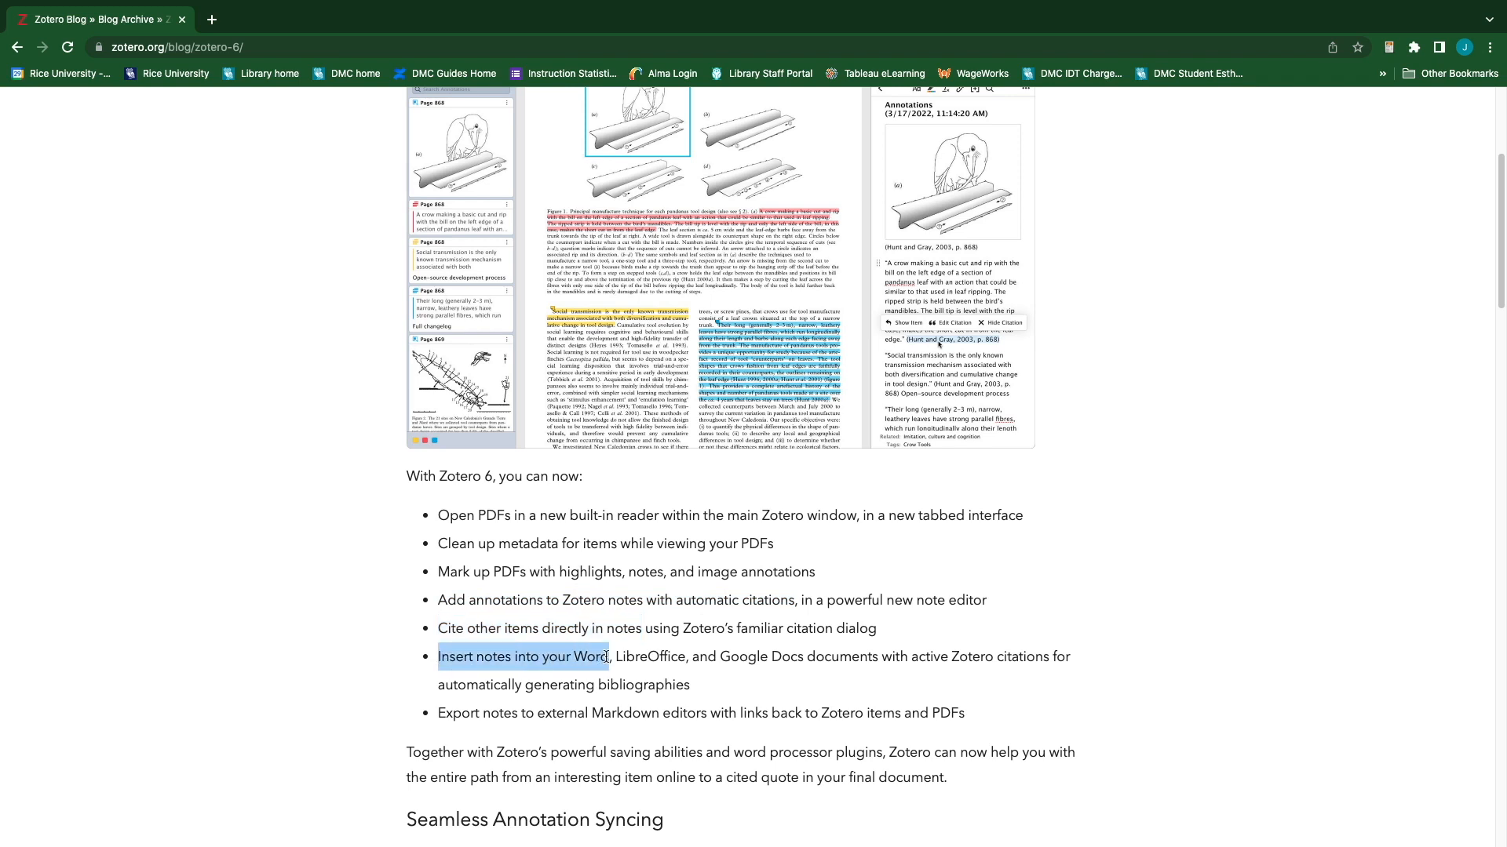
drag(881, 658, 1048, 657)
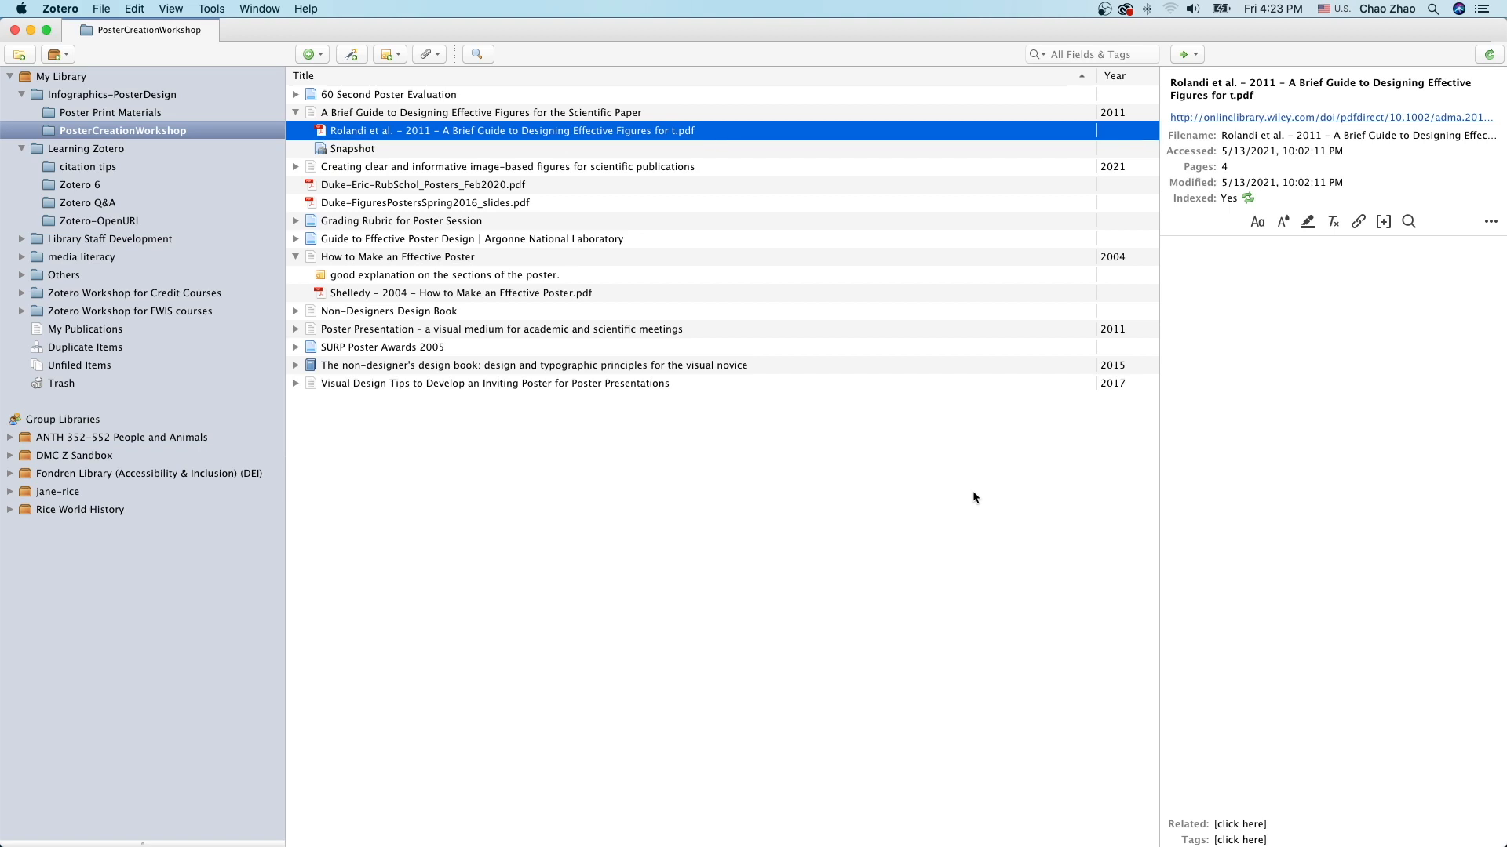
In Zotero, open the PDFs of "A Brief Guide to Designing Effective Figures" and "How to Make an Effective Poster" in tabs and switch between them.
double_click(507, 131)
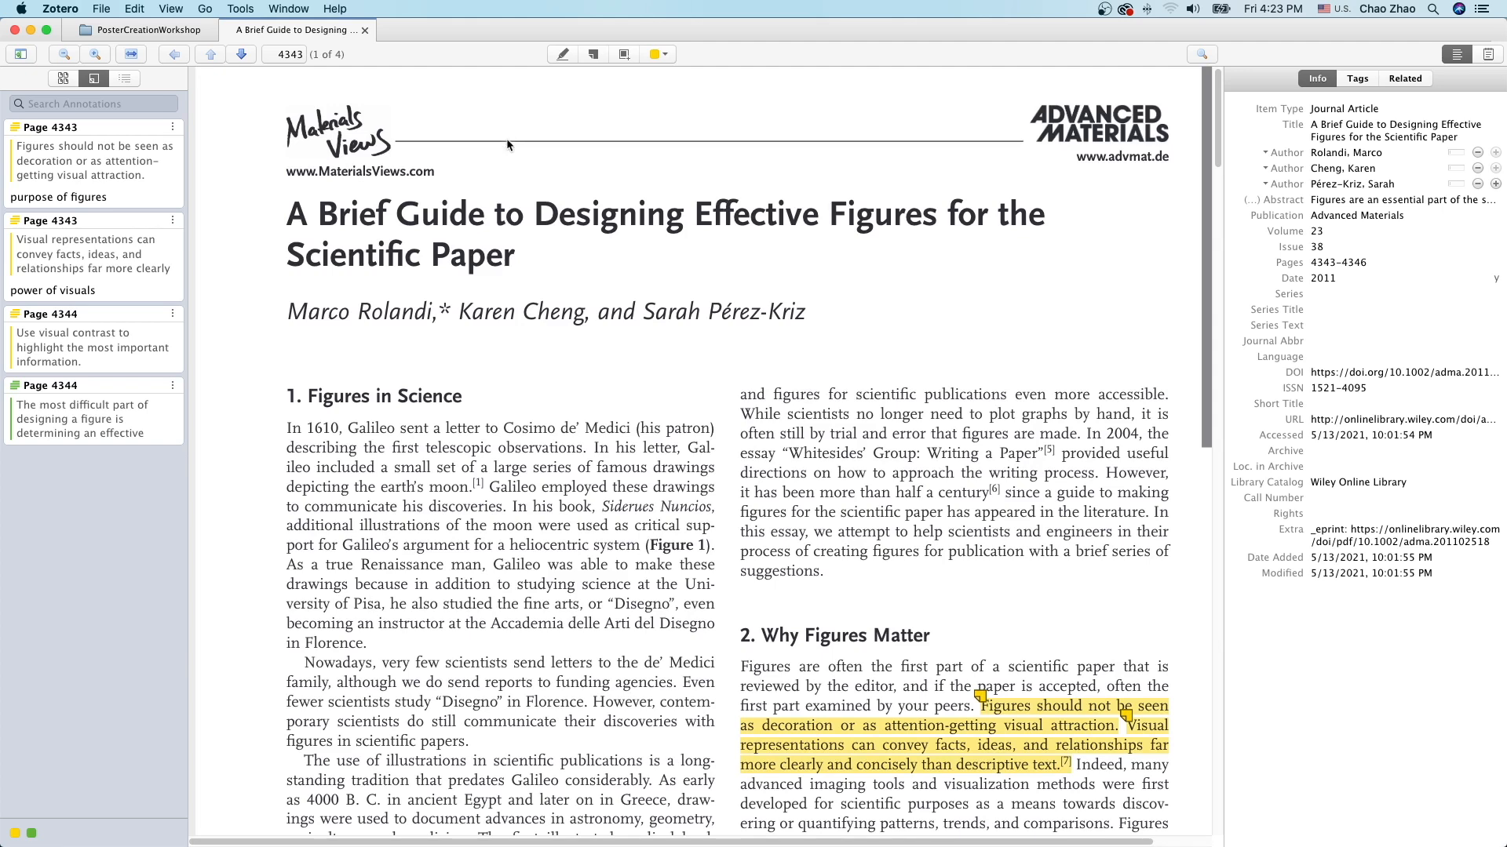
click(185, 35)
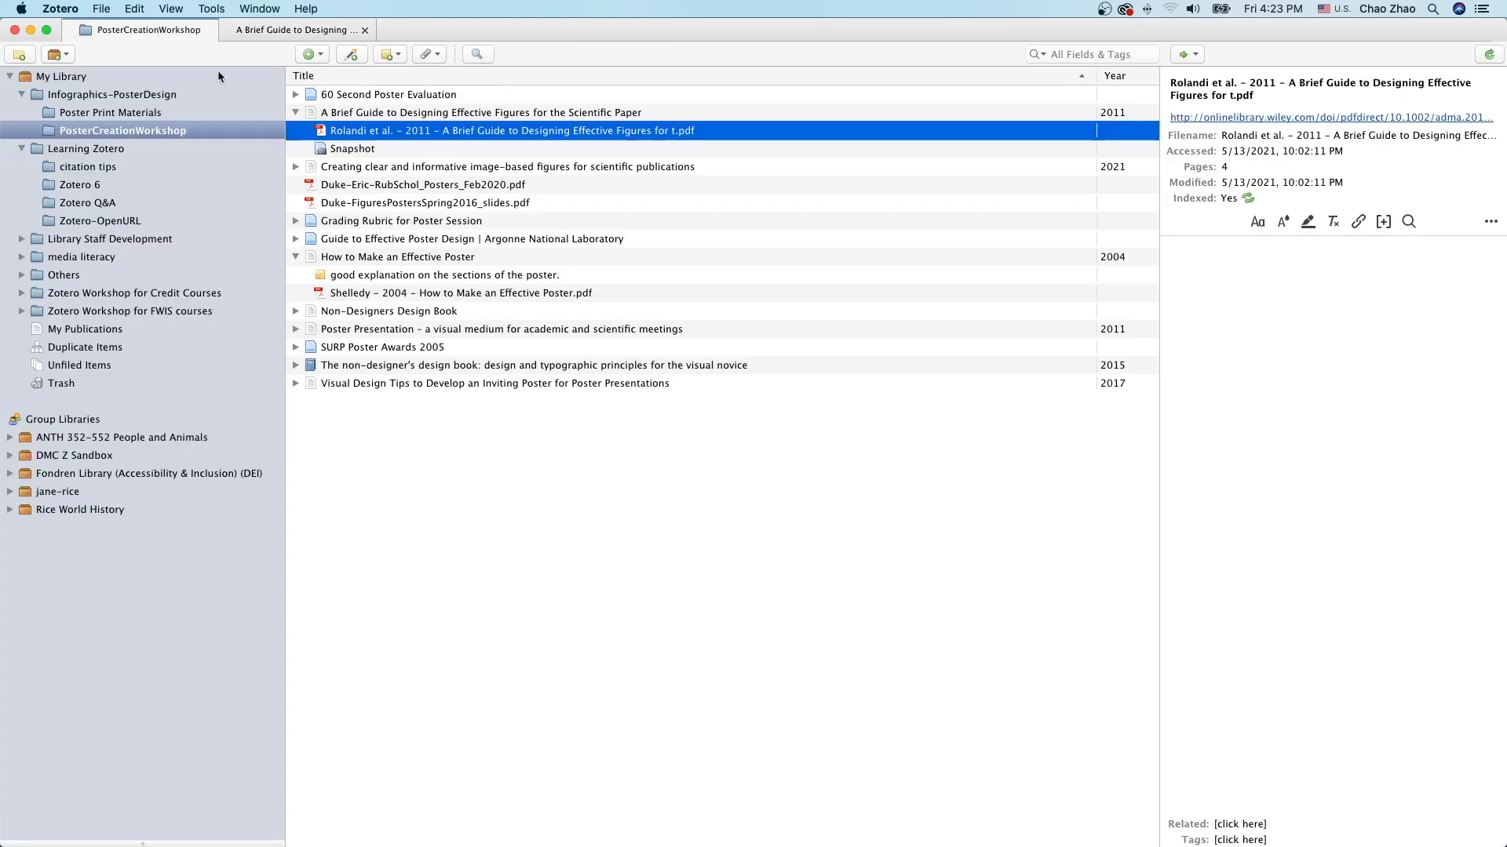
double_click(396, 293)
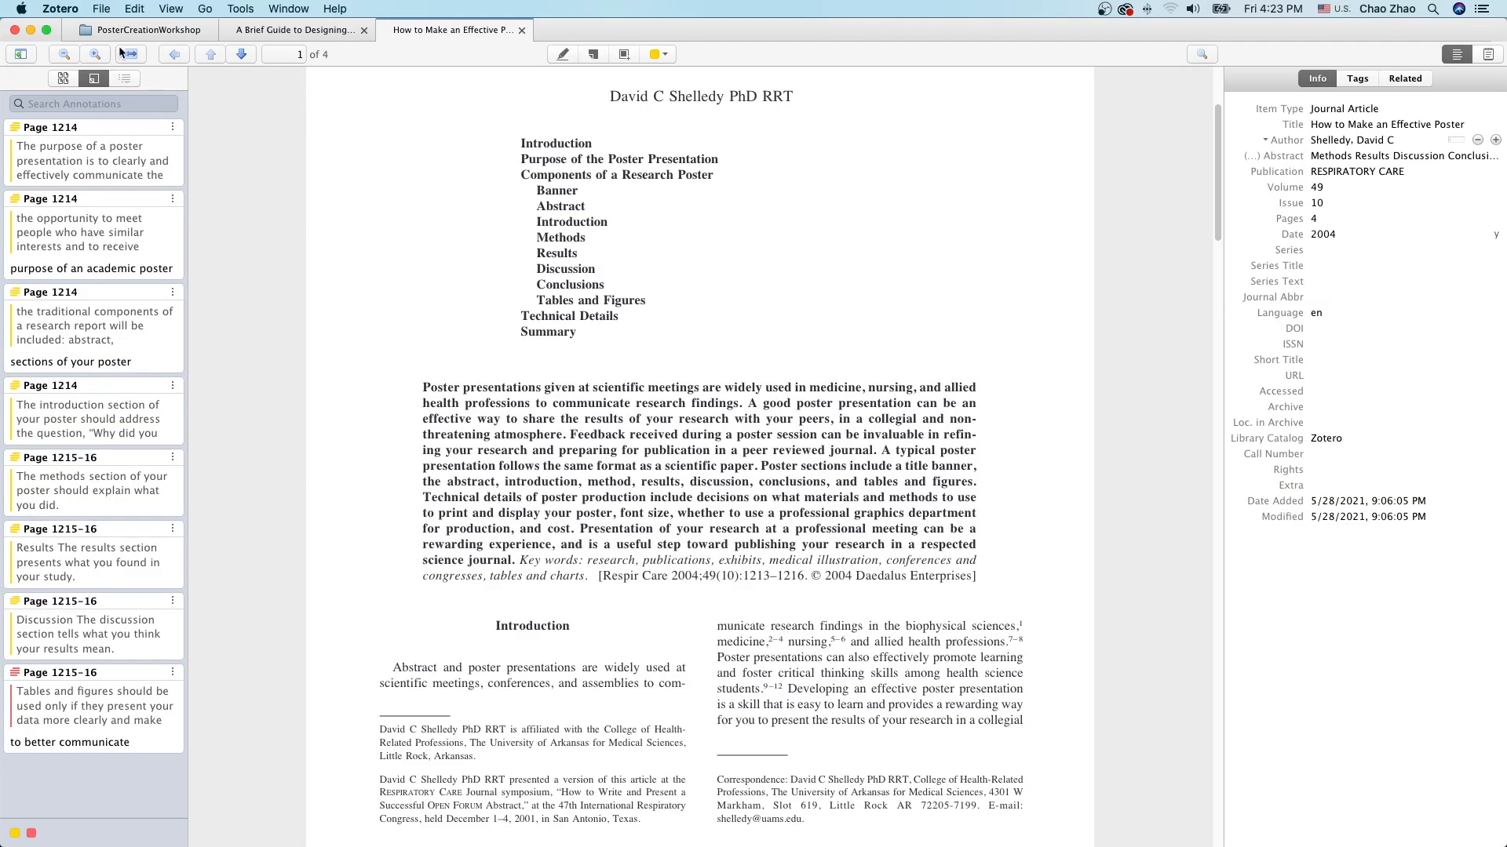
click(153, 34)
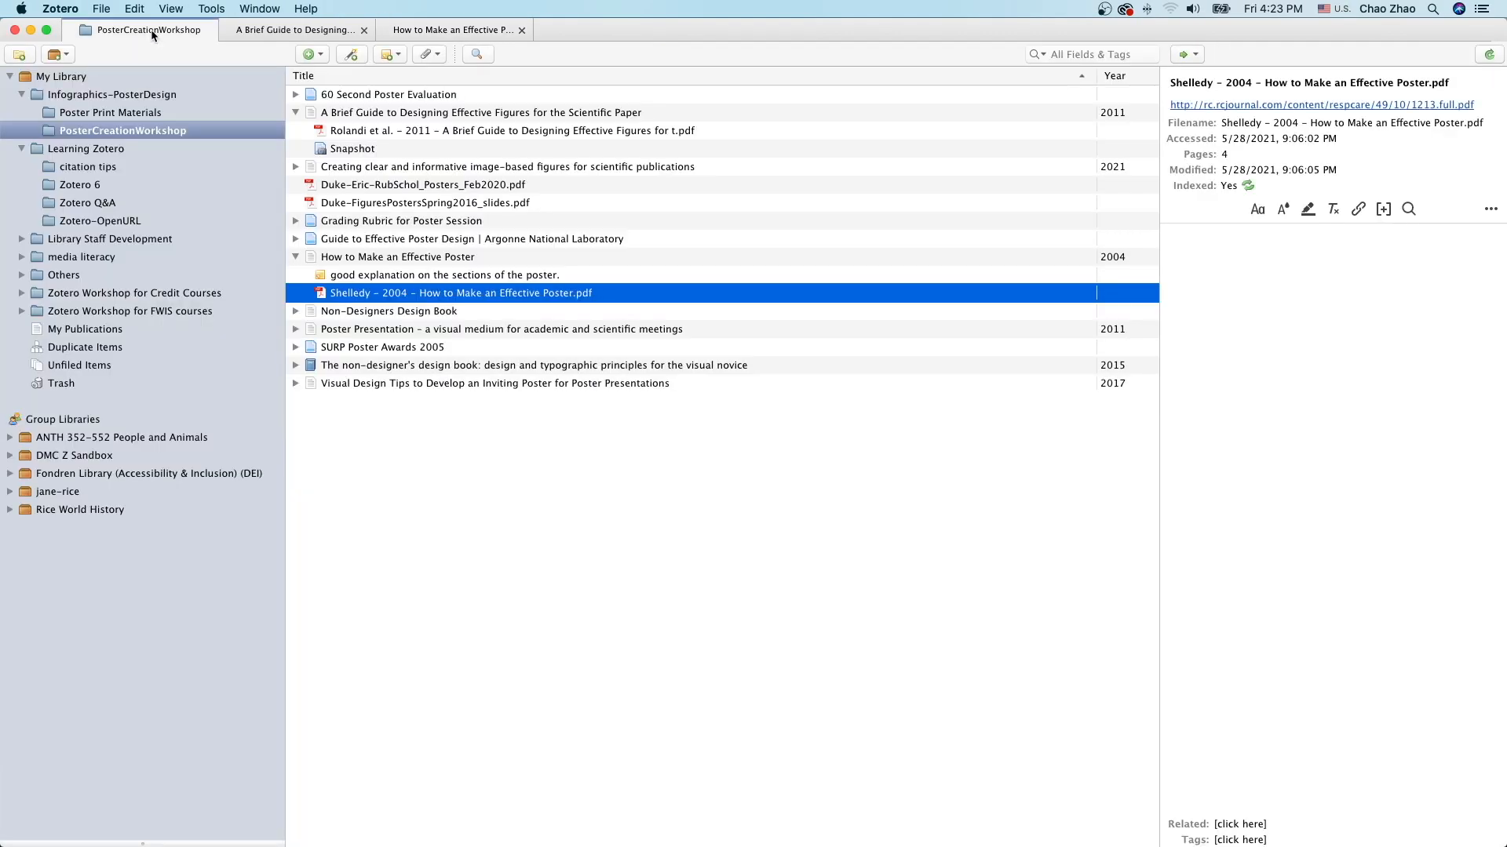
click(306, 35)
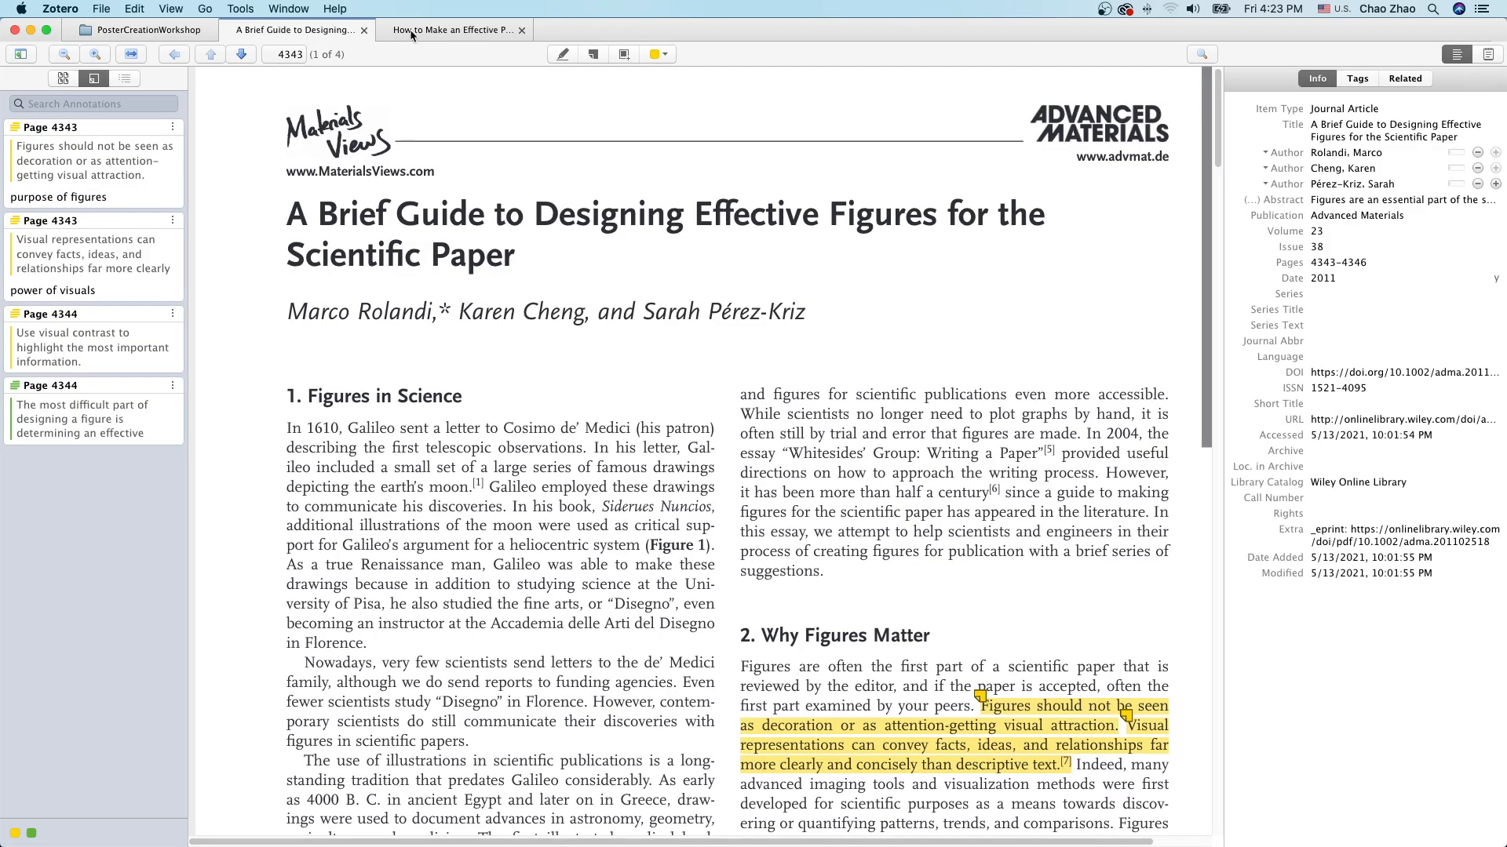
click(437, 35)
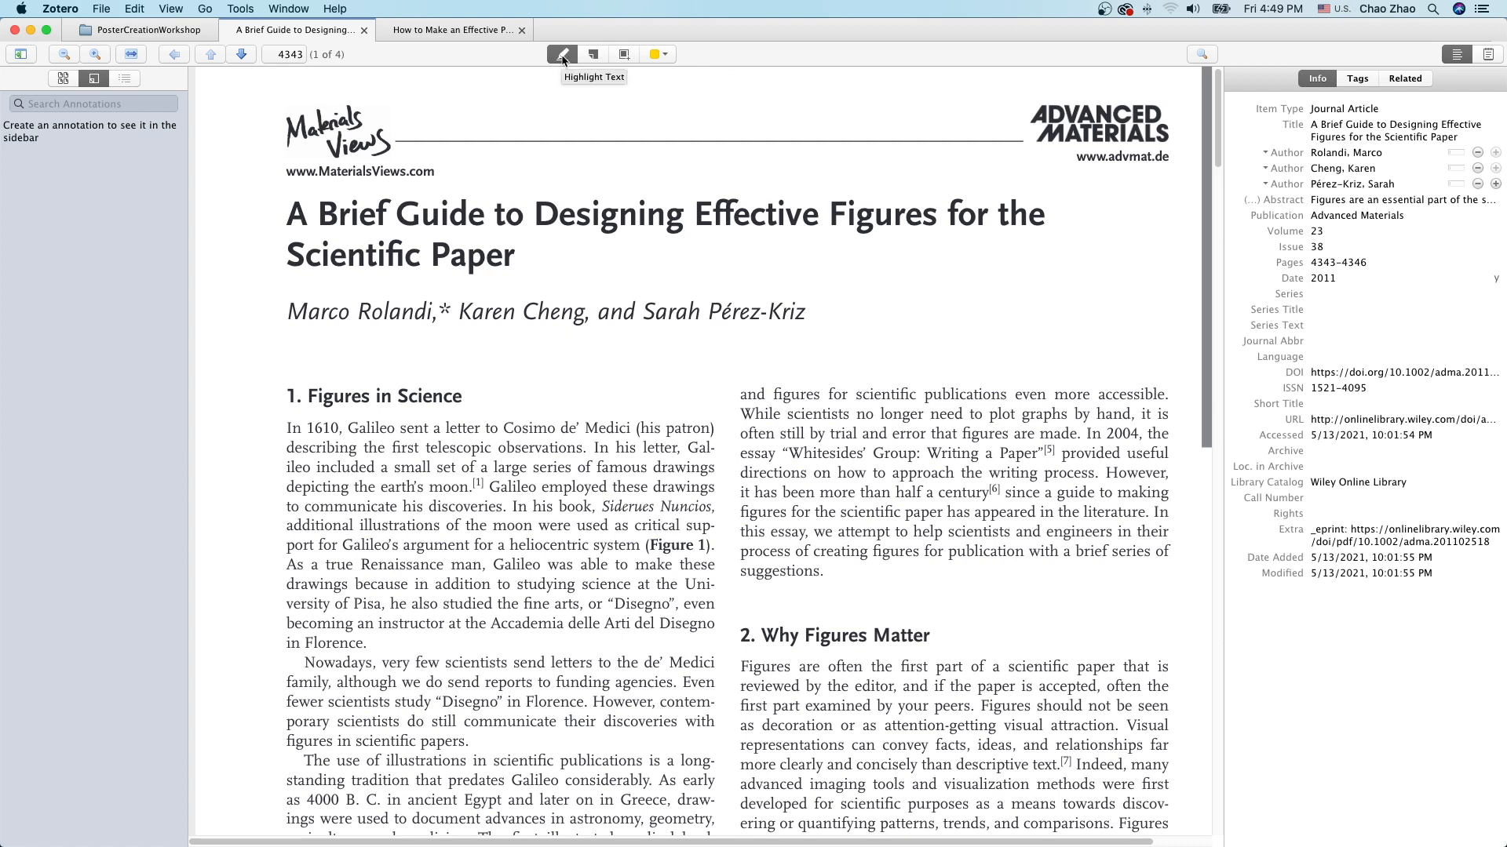
Highlight "Figures should not be seen as decoration or as attention-getting visual attraction." in yellow in section 2 of the Brief Guide article.
click(660, 54)
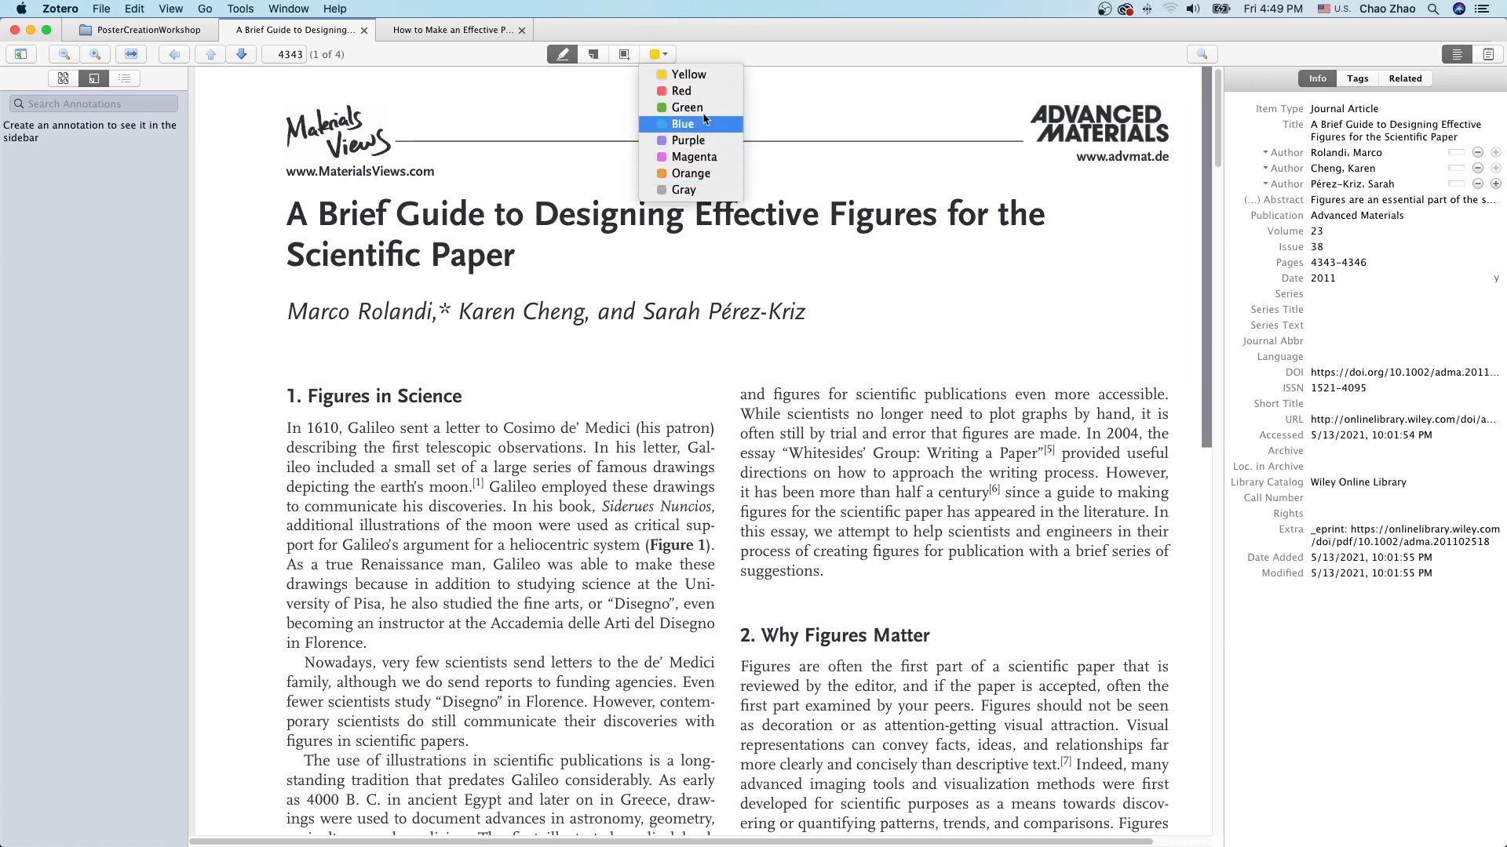
click(704, 75)
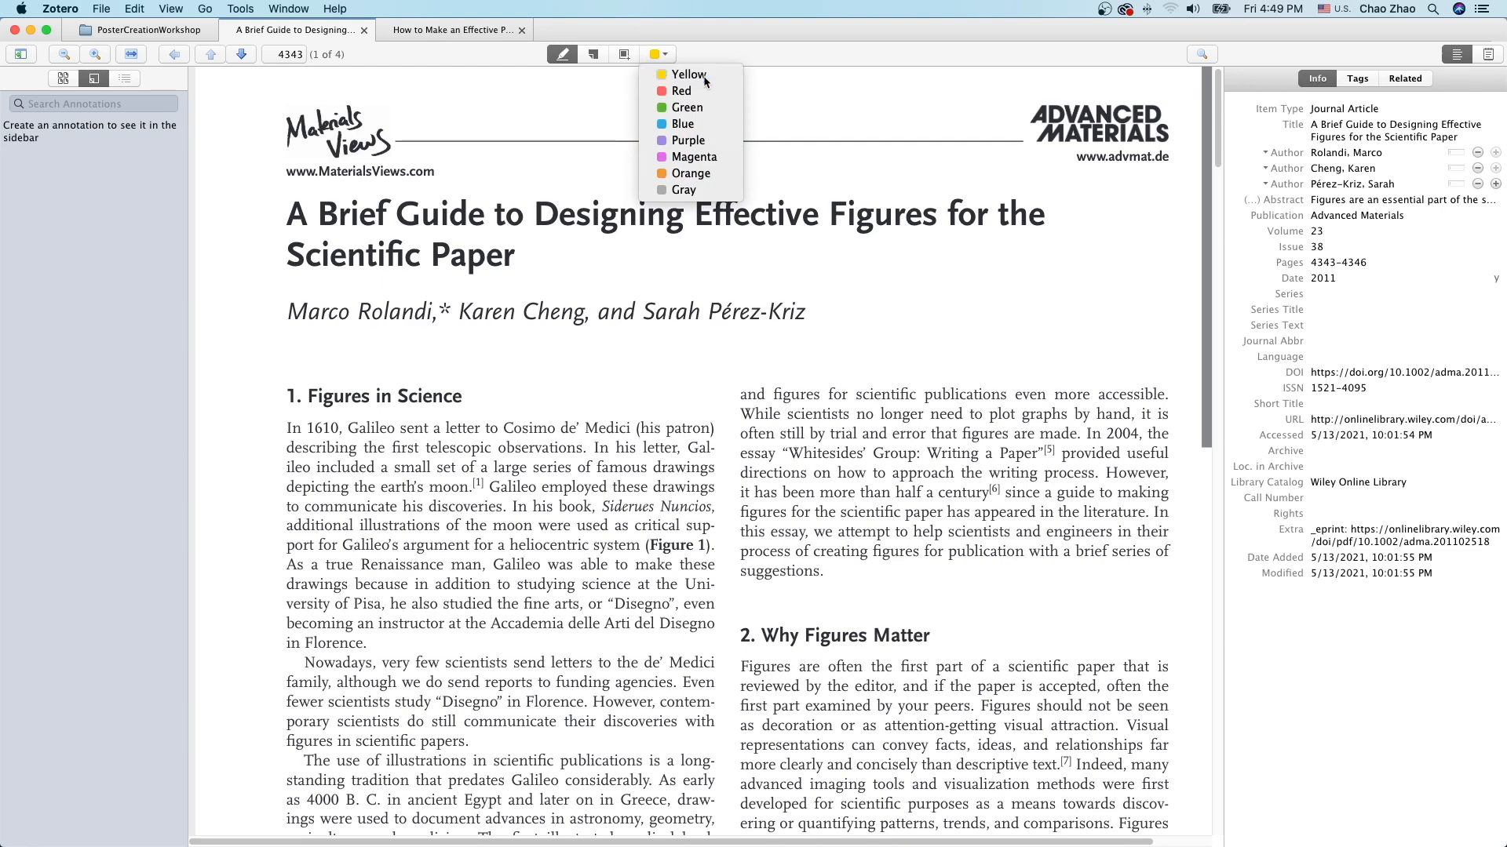
drag(981, 705, 1114, 732)
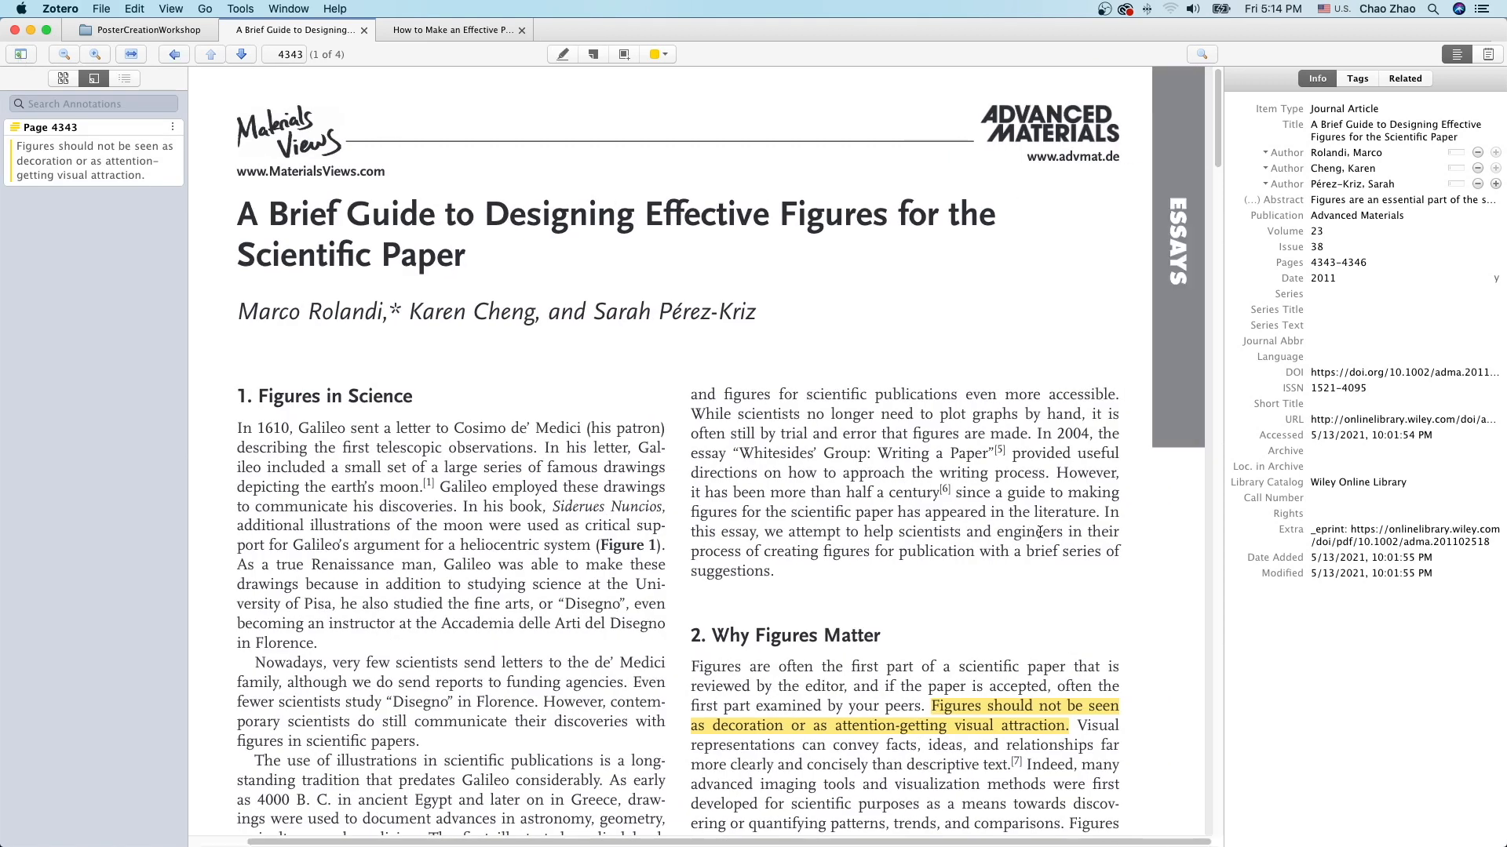
Add a sticky note at the end of the highlighted sentence with the comment "power of visuals".
click(594, 55)
click(1081, 732)
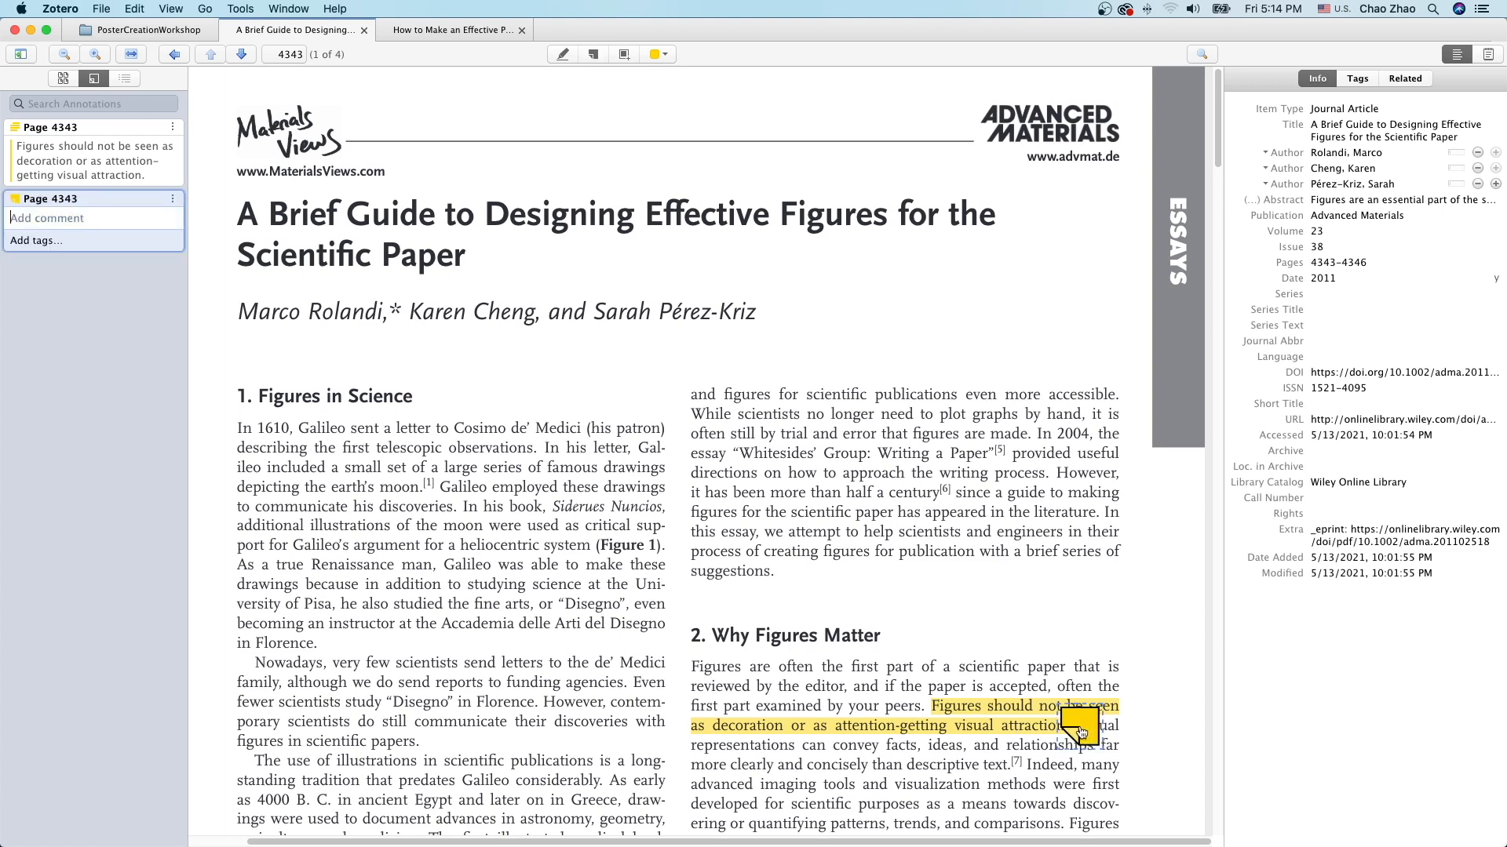
text(power of visuals)
Add the comment "purpose of figures" to the yellow highlight annotation on page 4343.
click(126, 165)
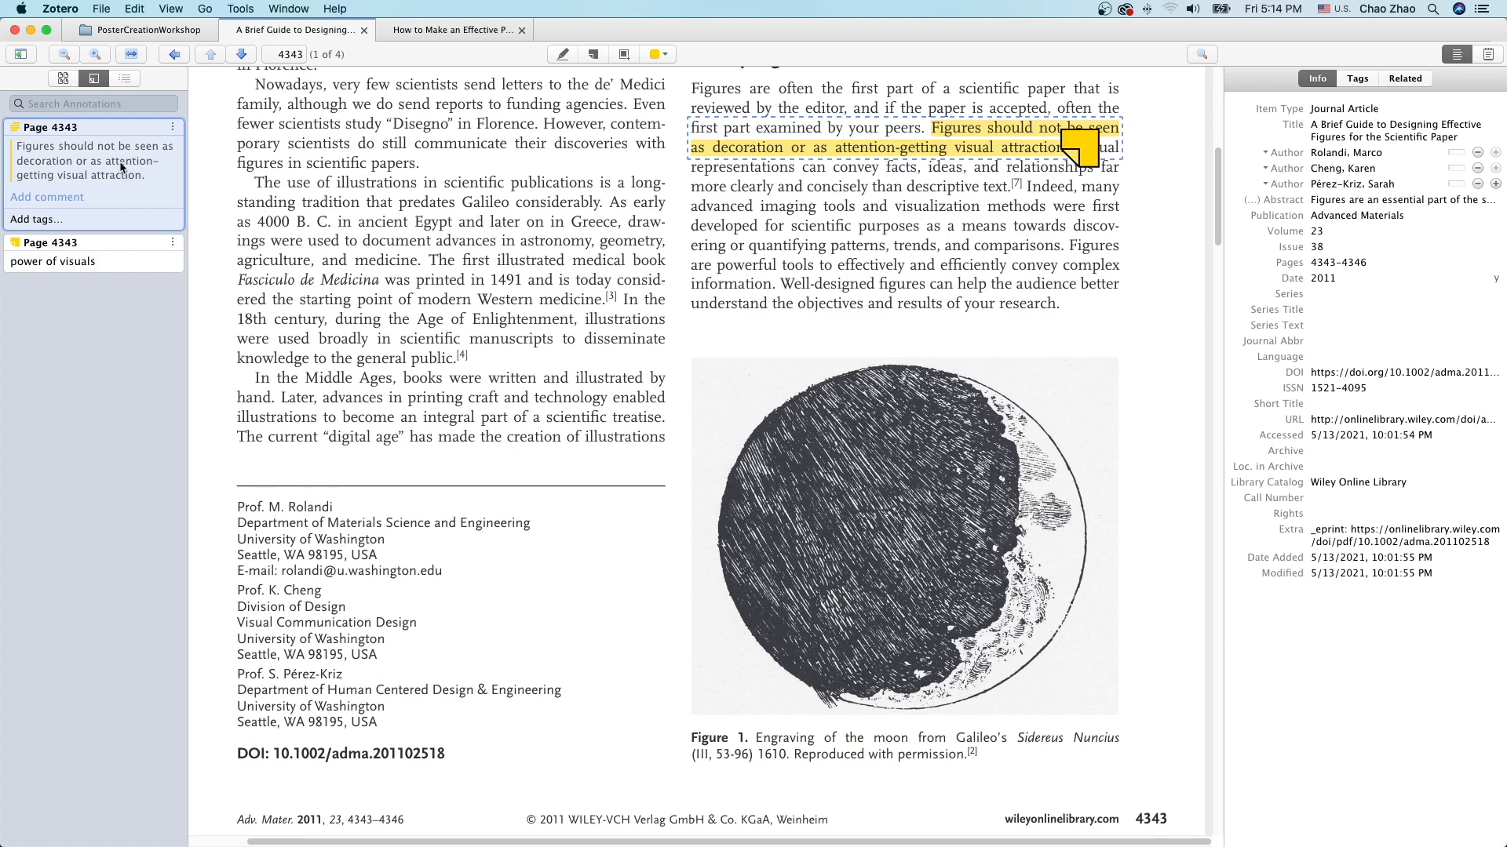
click(46, 198)
text(purpose of fi)
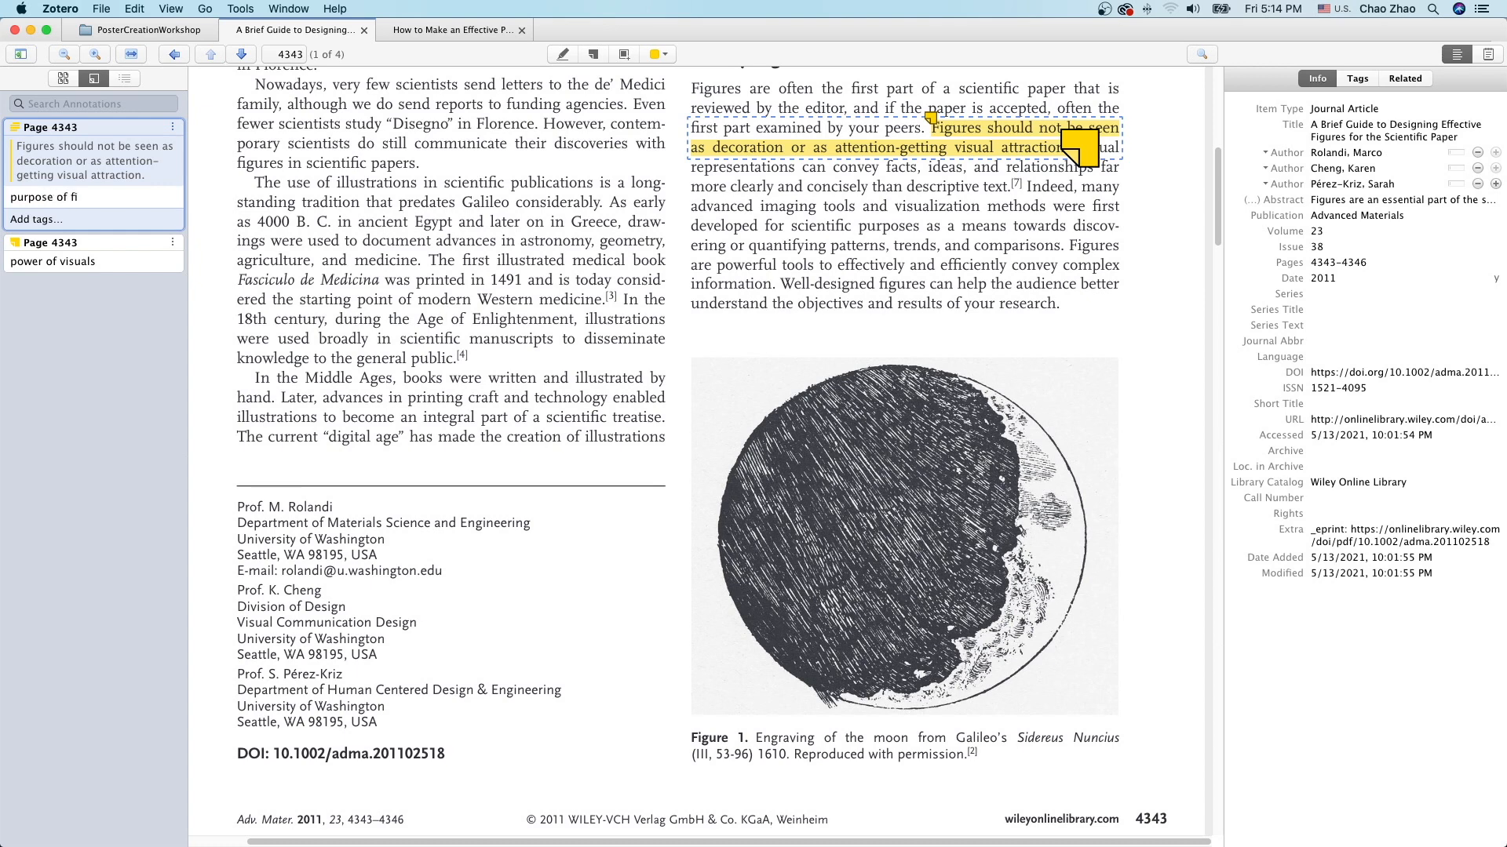
text(gures)
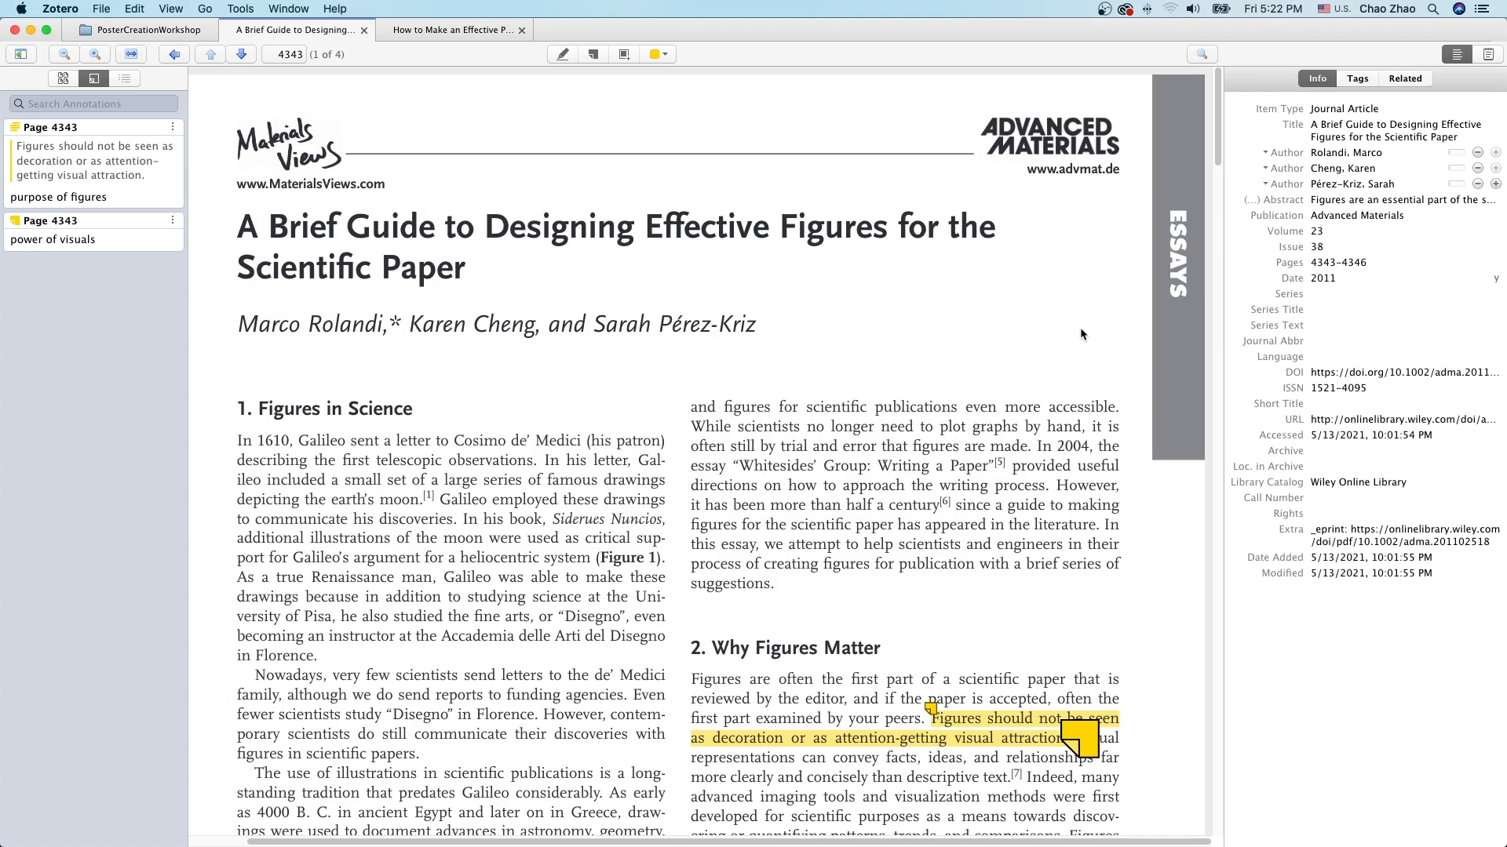
Capture Figure 3 with its caption on page 4344 as an area annotation.
click(625, 55)
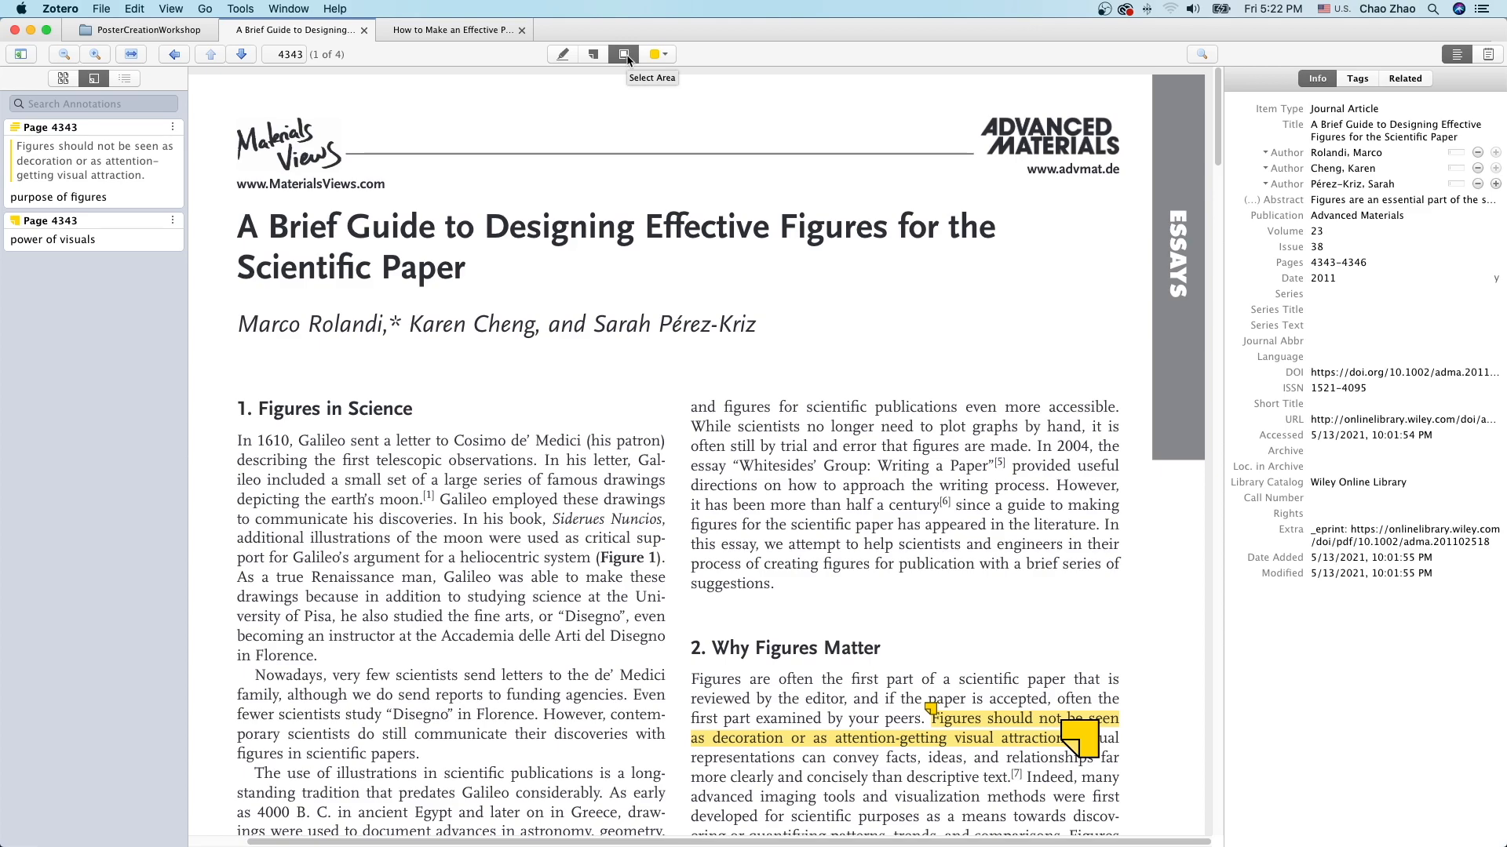
scroll(869, 493, down, 20)
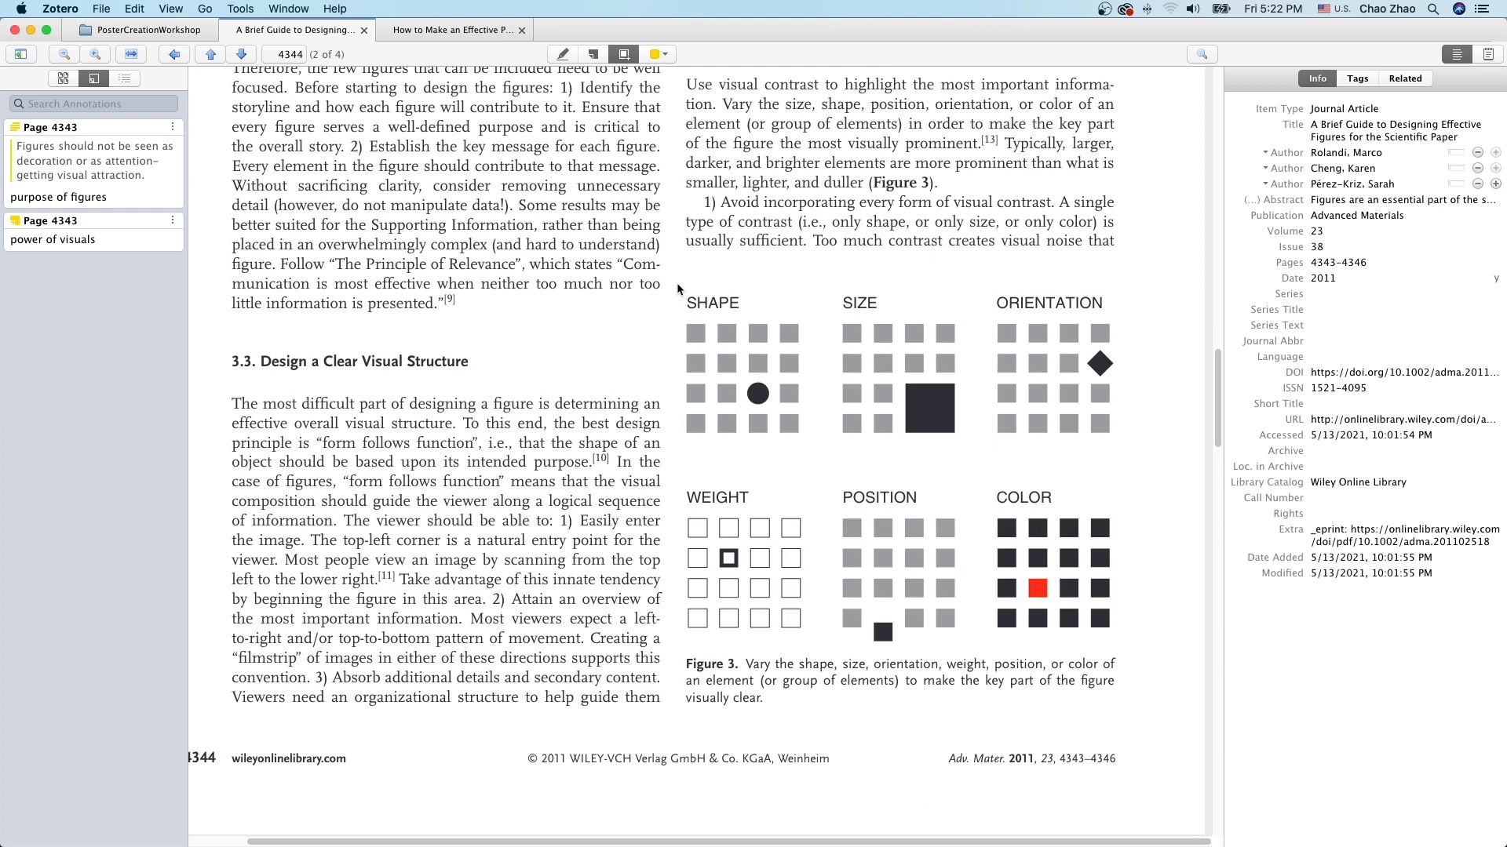
drag(677, 283, 1141, 710)
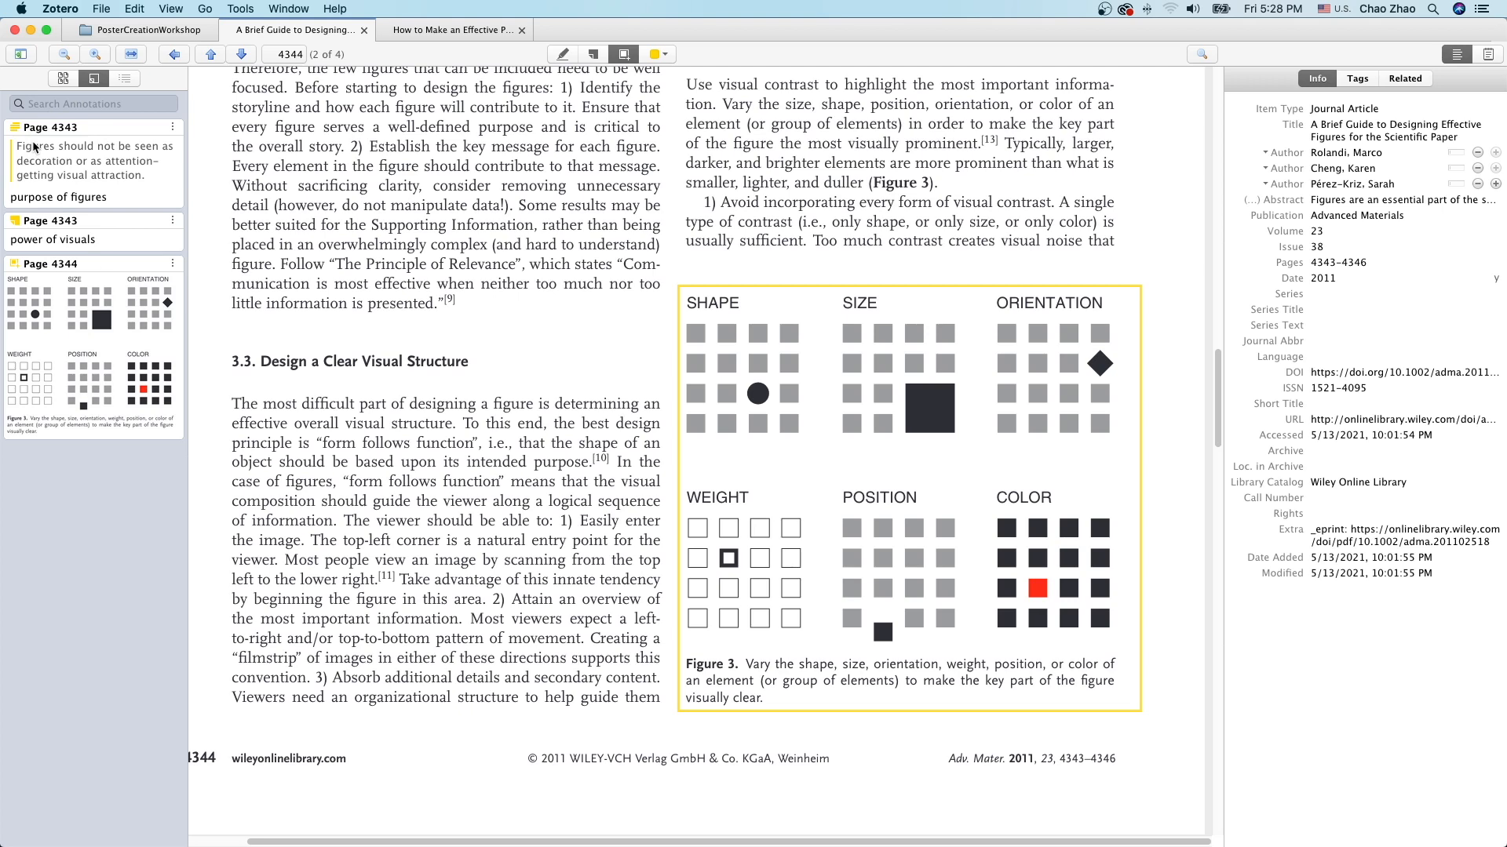
Check the page number editing options for the Figure 3 annotation and close them without changes.
click(172, 264)
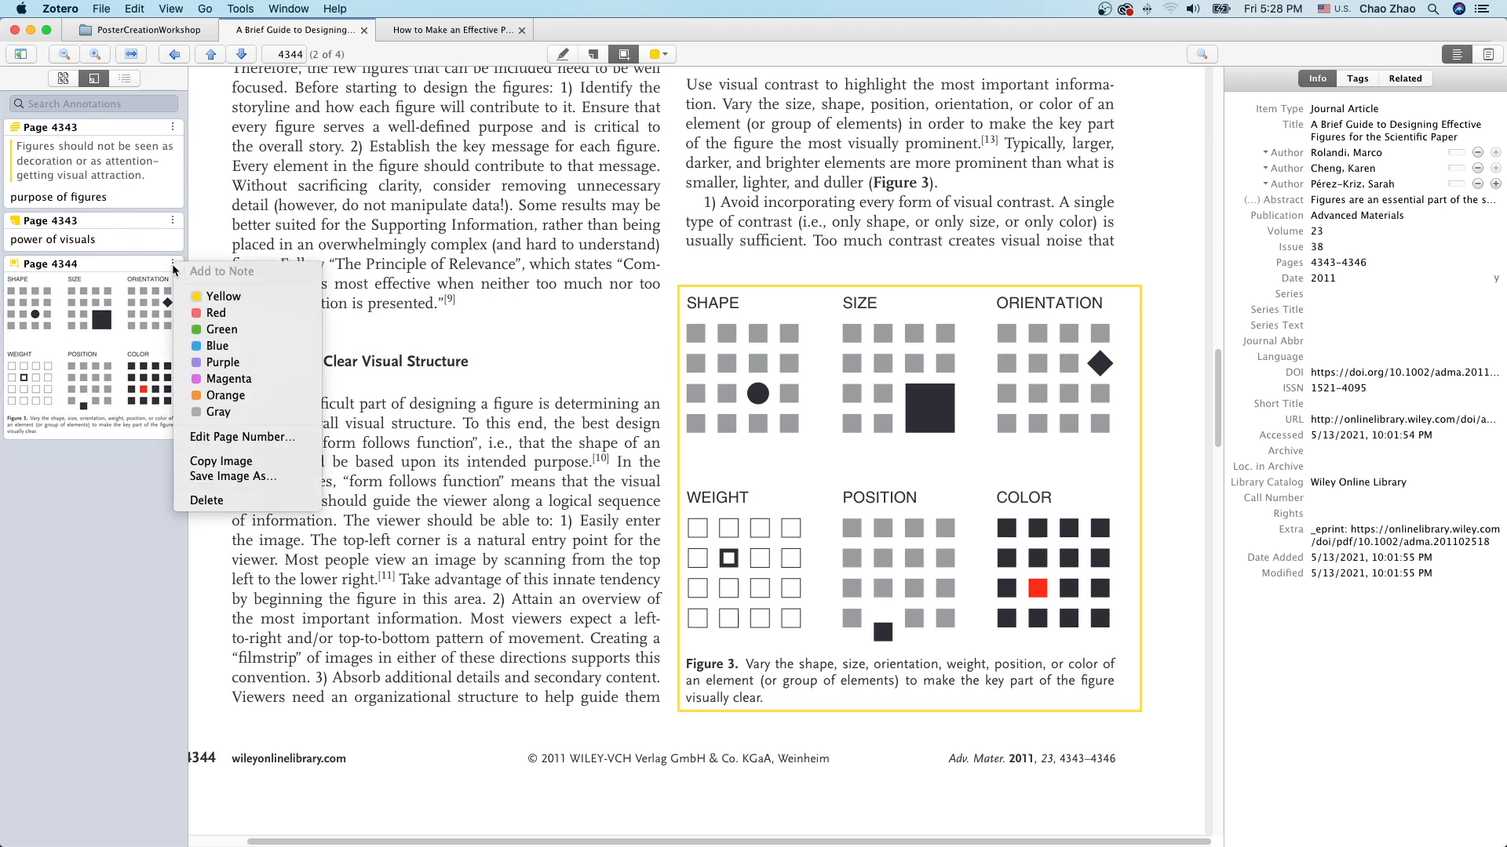
click(267, 444)
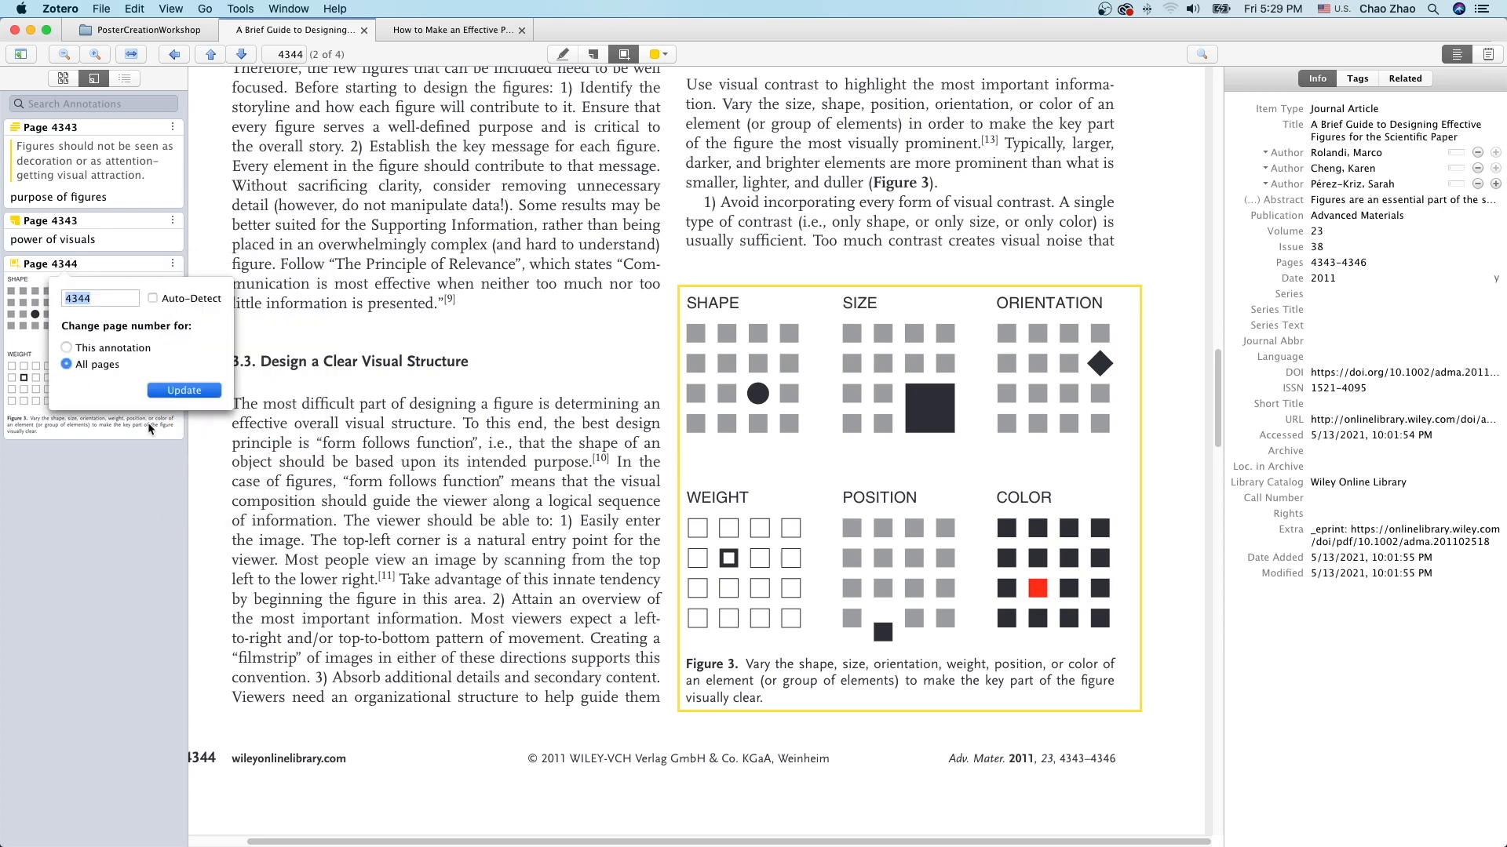
click(30, 343)
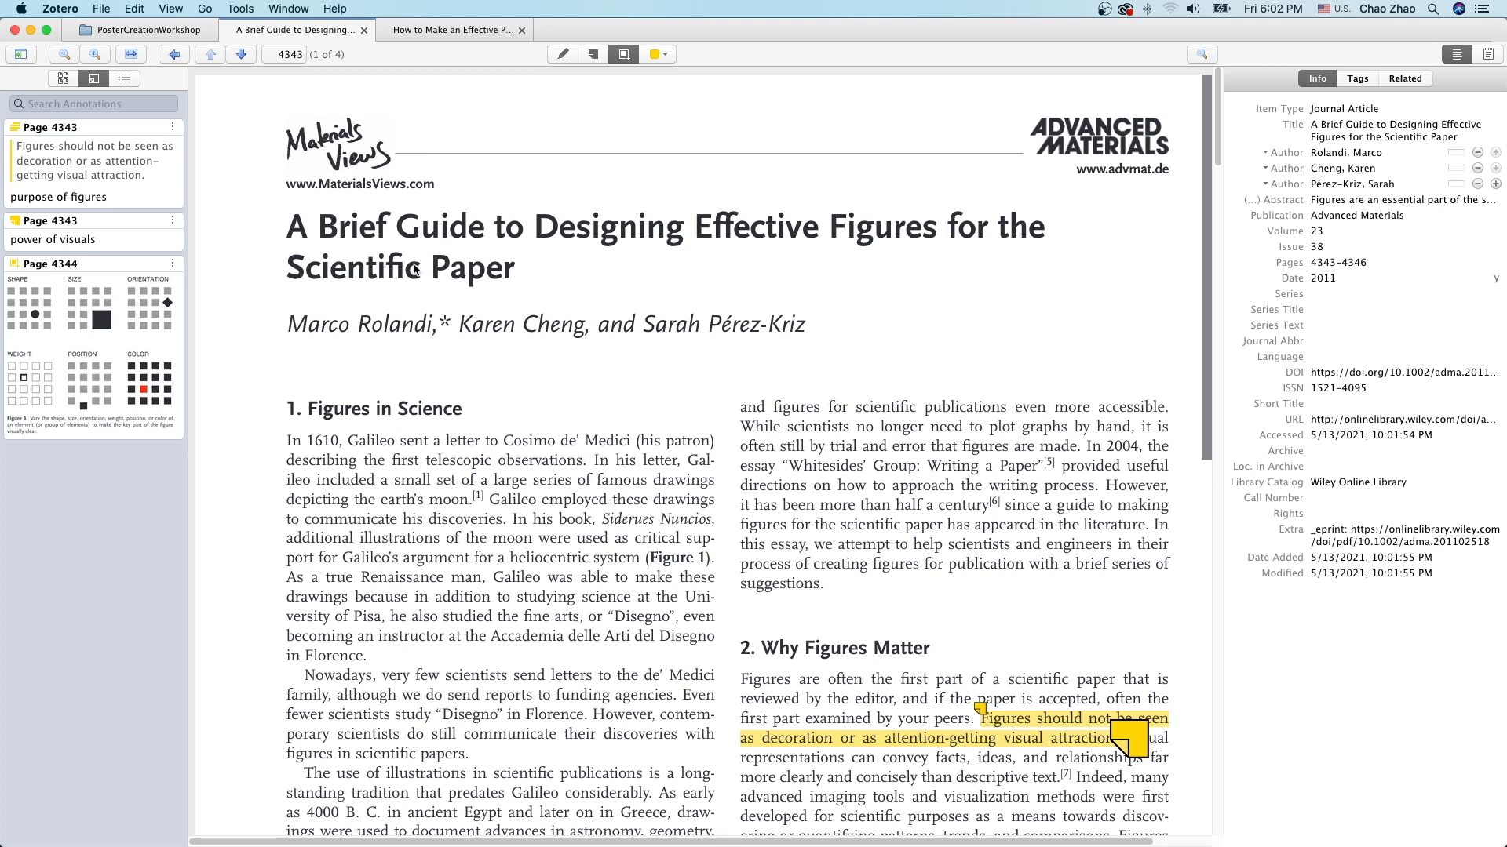
Show the Brief Guide article in the library and reveal its PDF attachment's file in Finder.
right_click(317, 30)
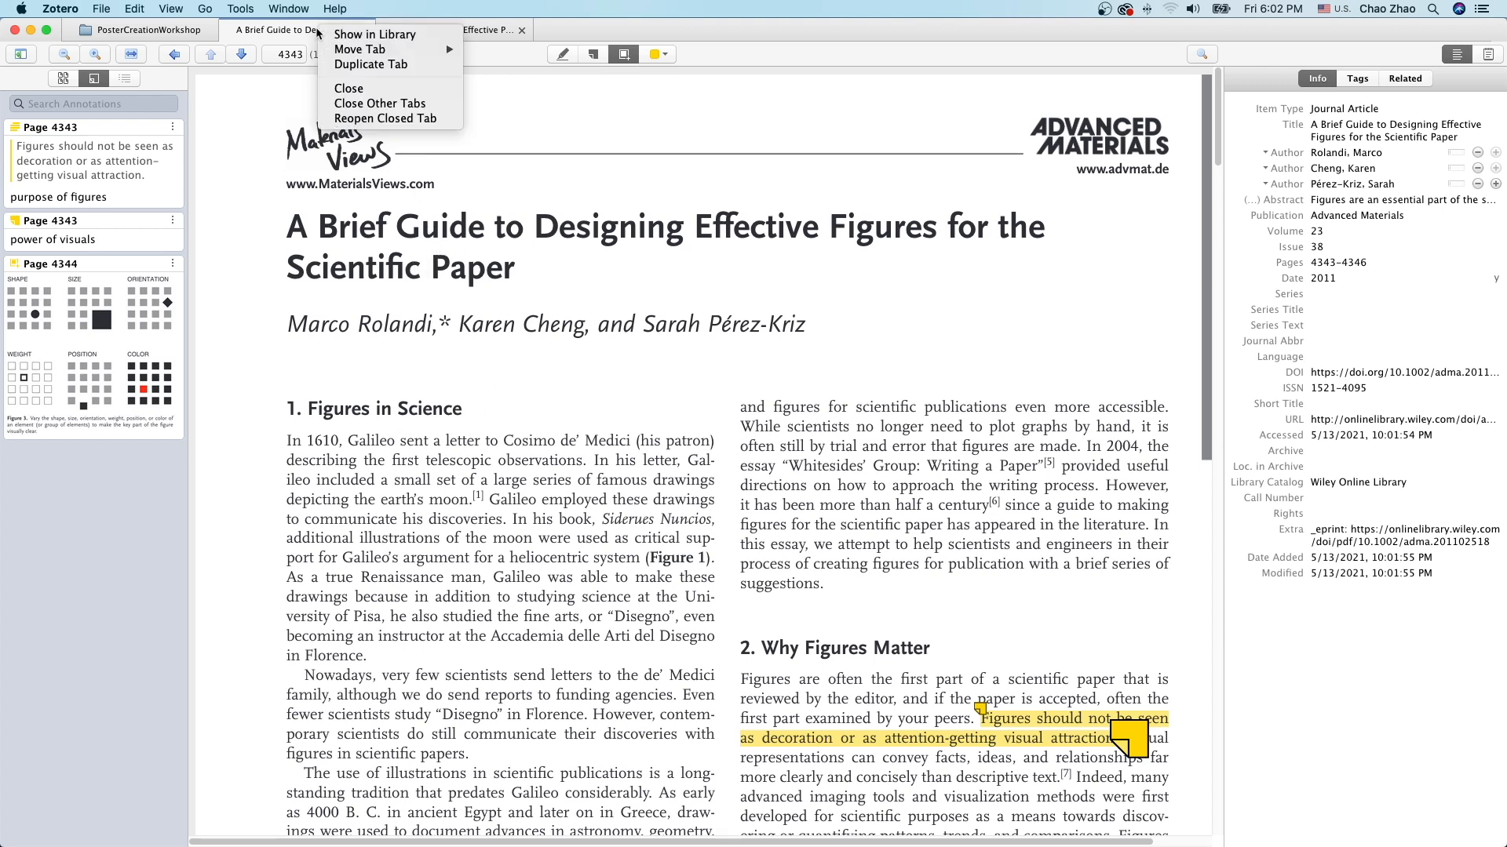
click(345, 34)
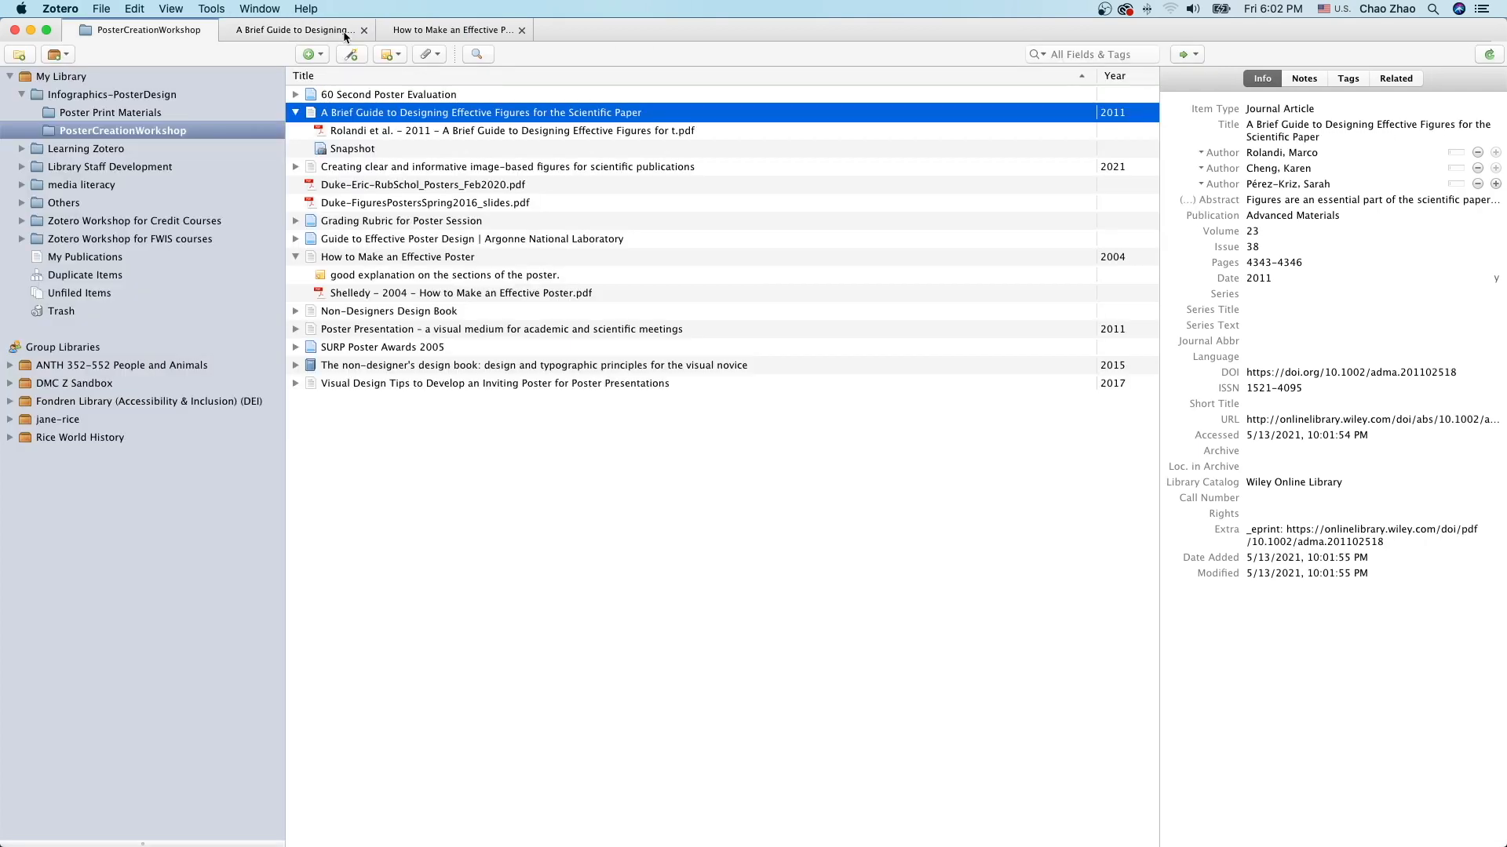
right_click(353, 131)
click(413, 189)
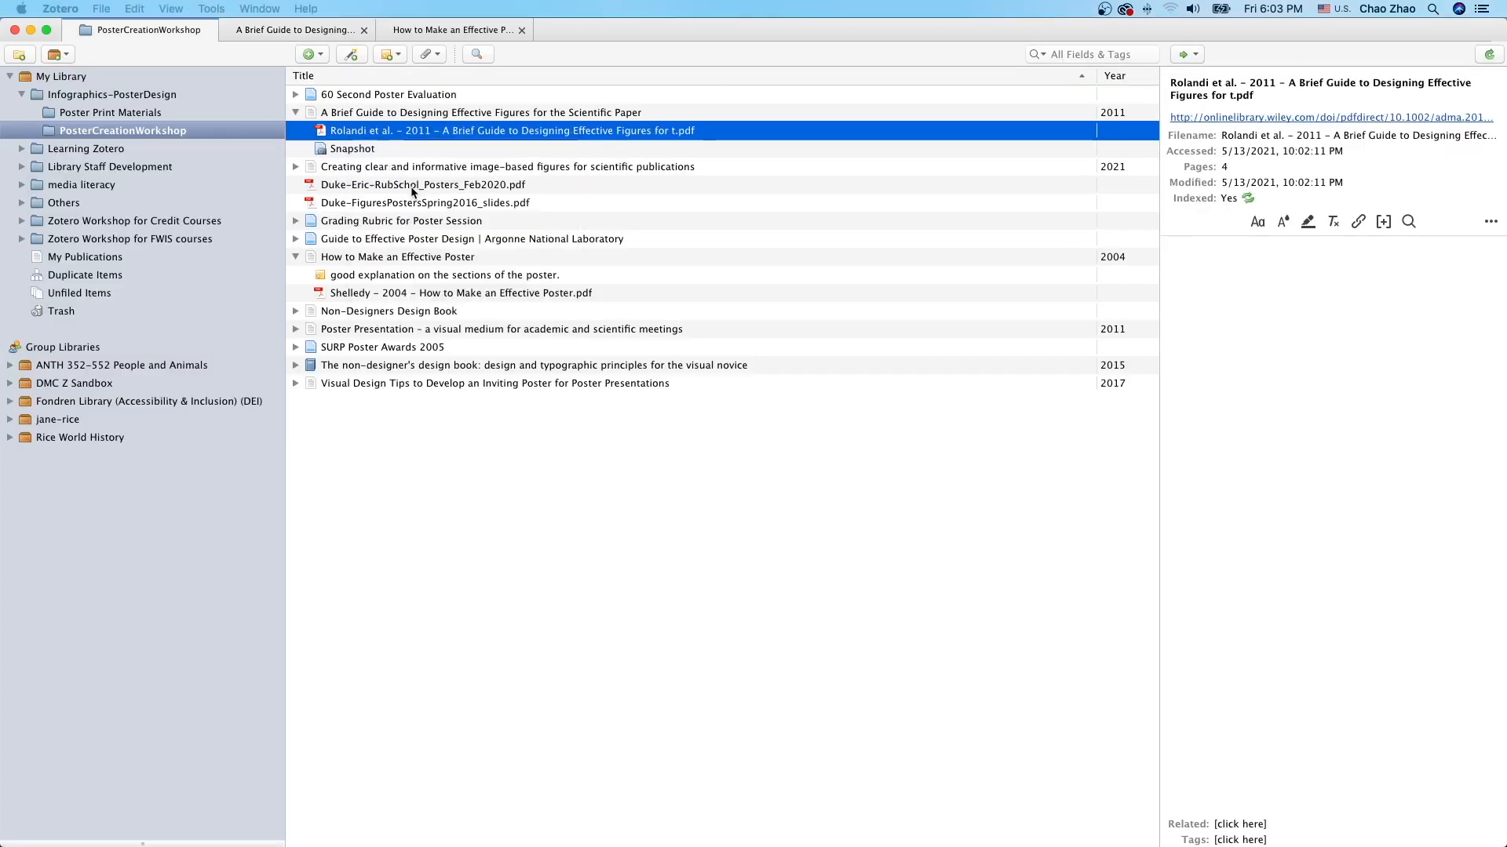
Open the article's stored PDF file with Preview from Finder.
right_click(521, 91)
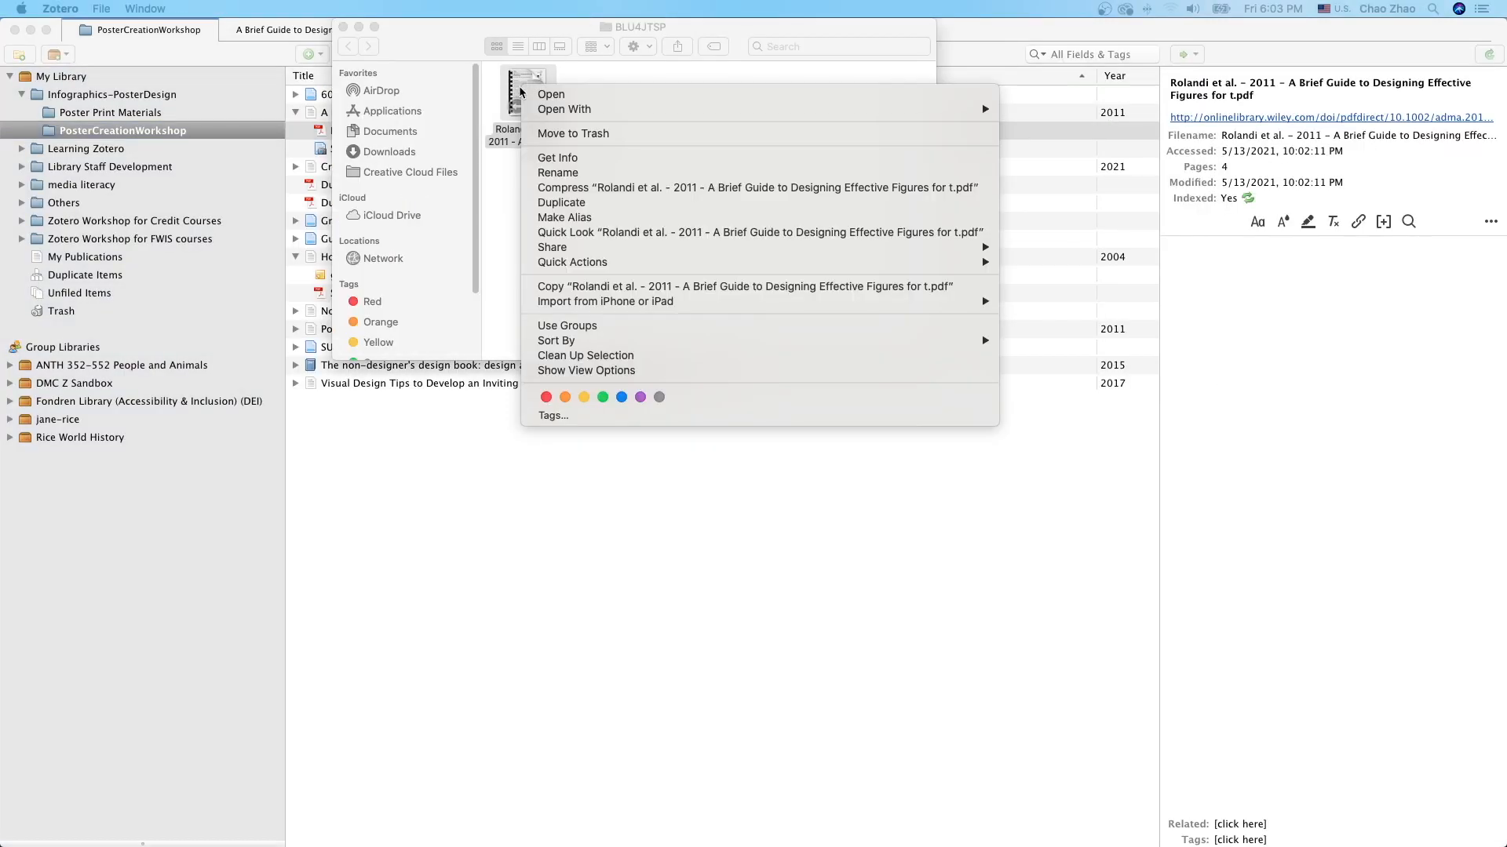
mouse_move(581, 109)
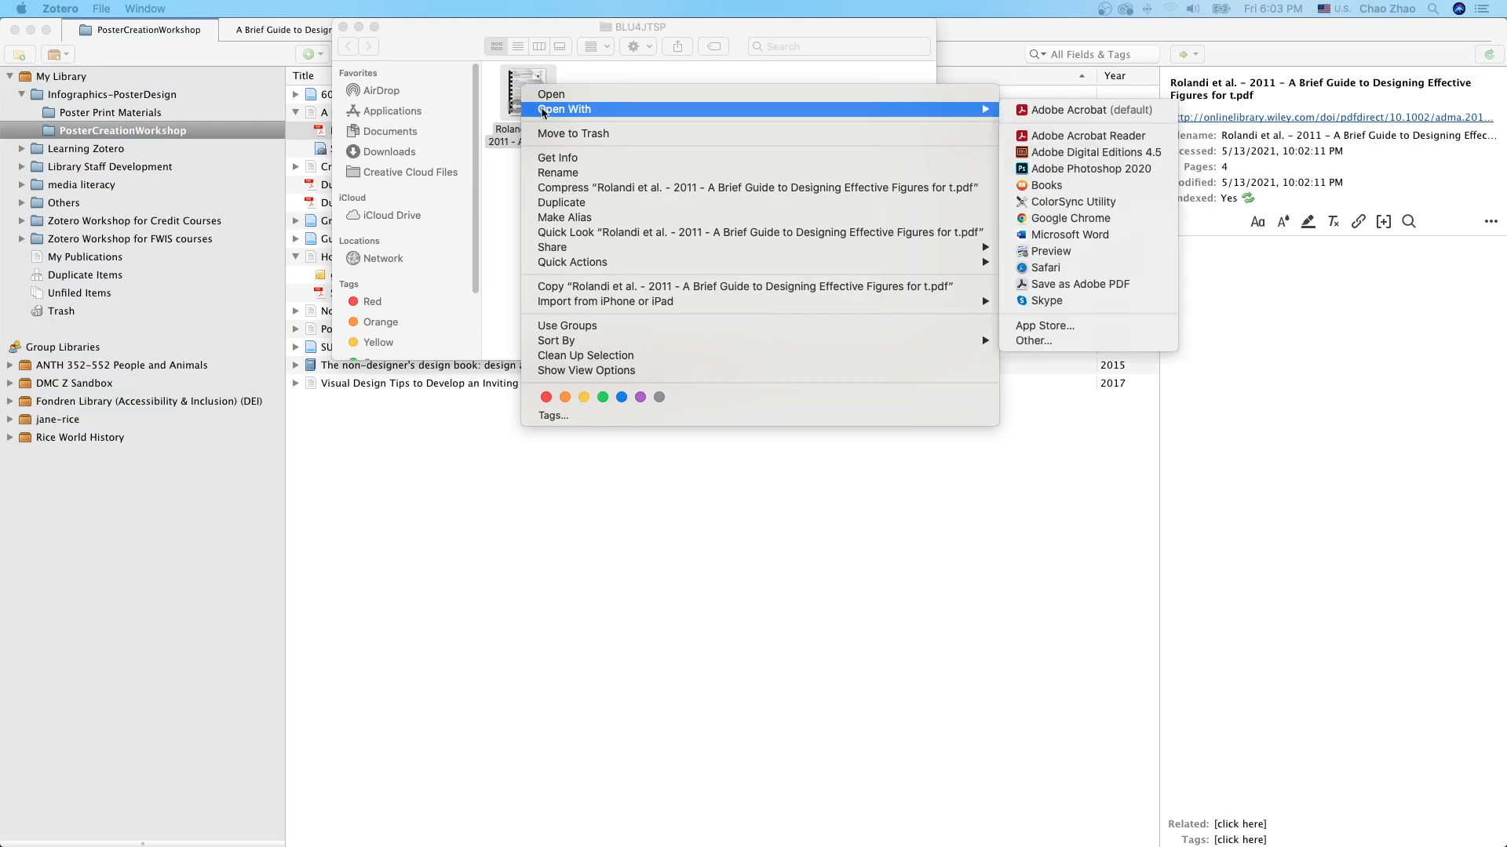
click(1075, 251)
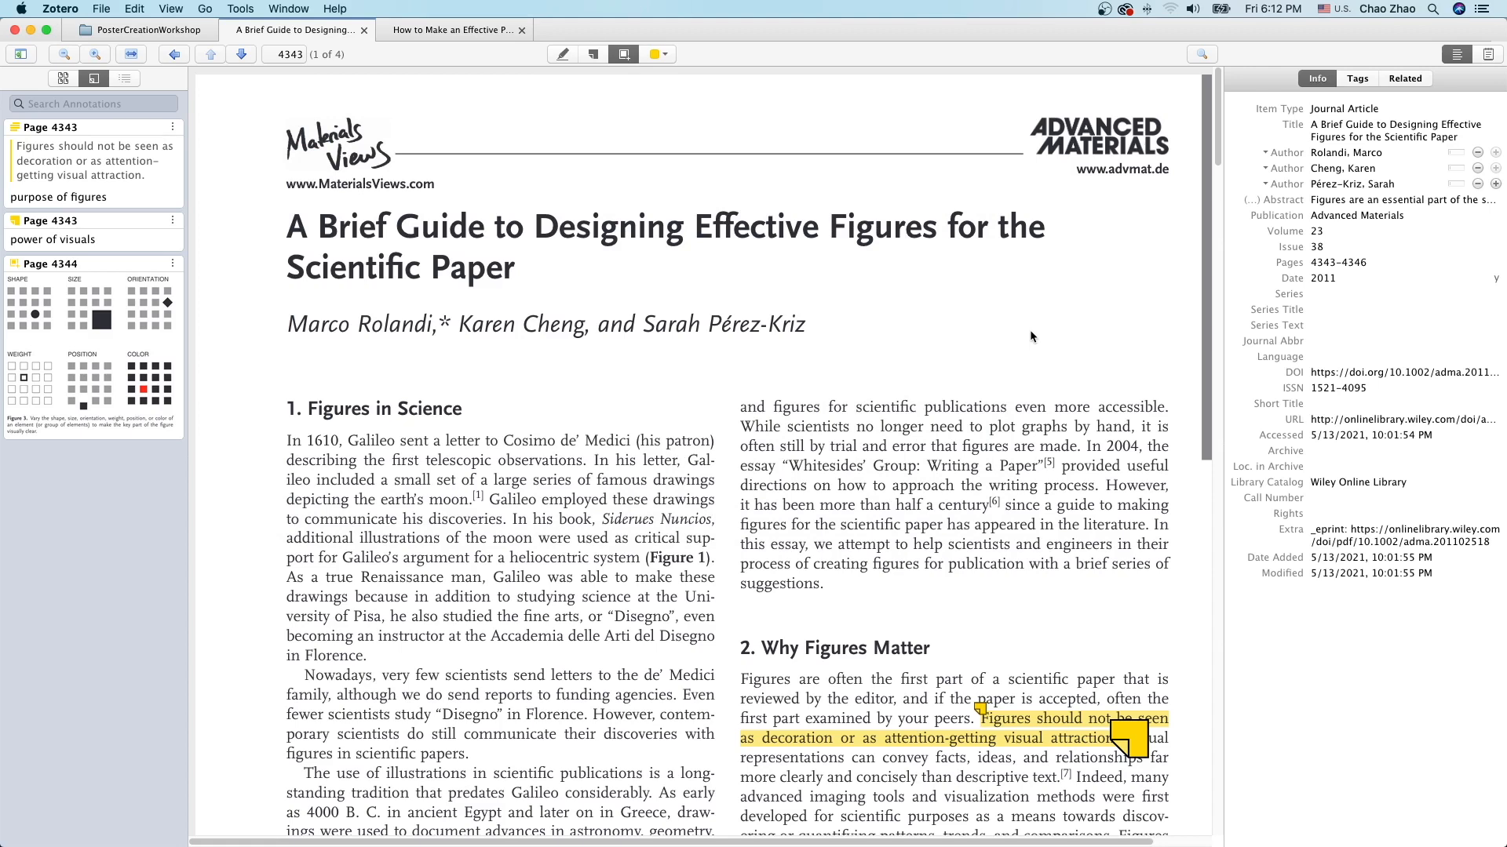
Save a copy of the annotated Brief Guide article as a PDF in the zotero folder.
click(104, 9)
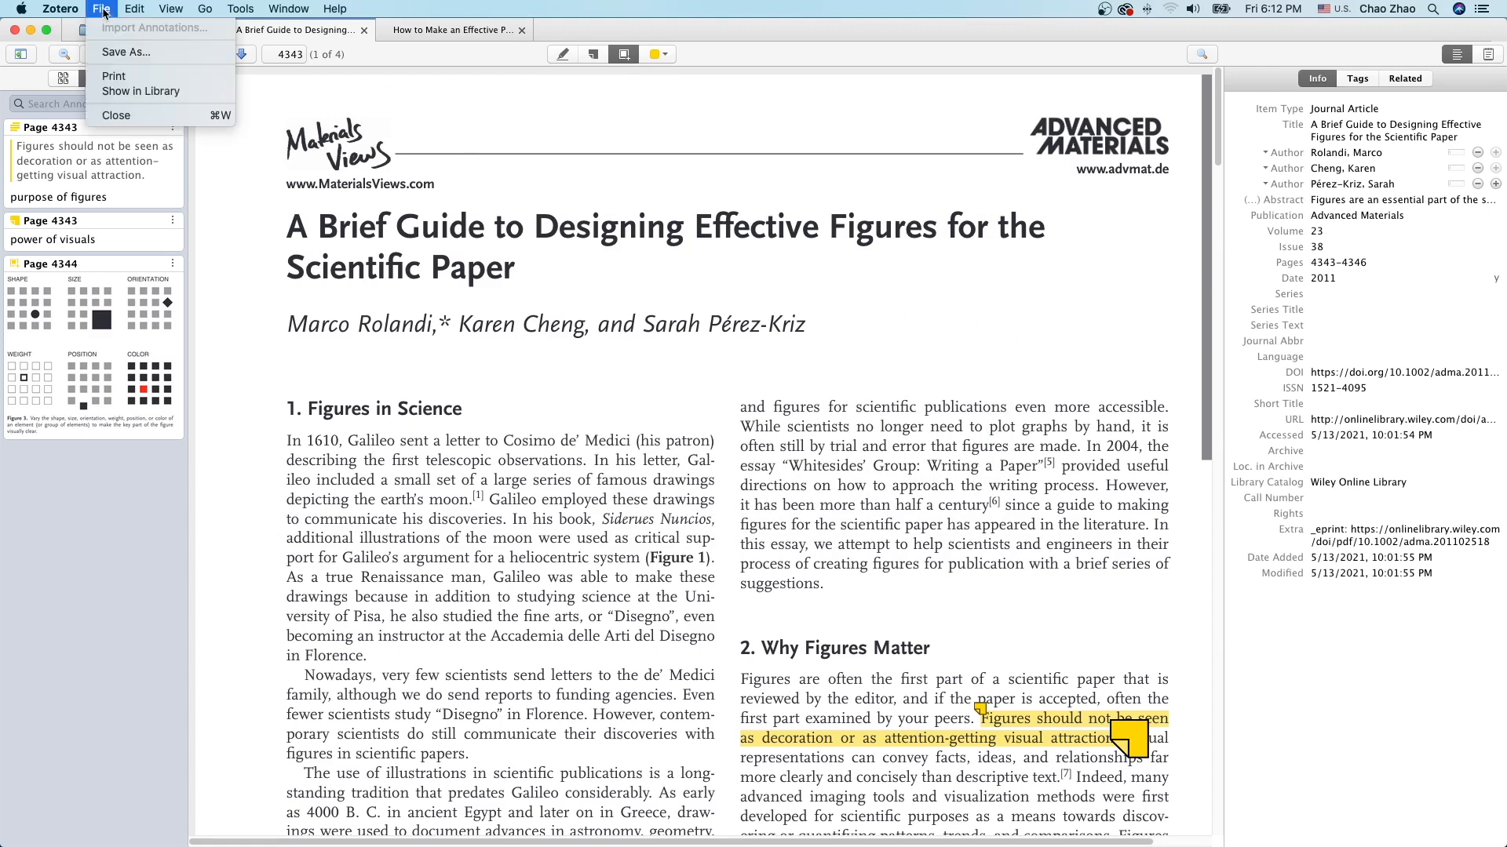
click(130, 53)
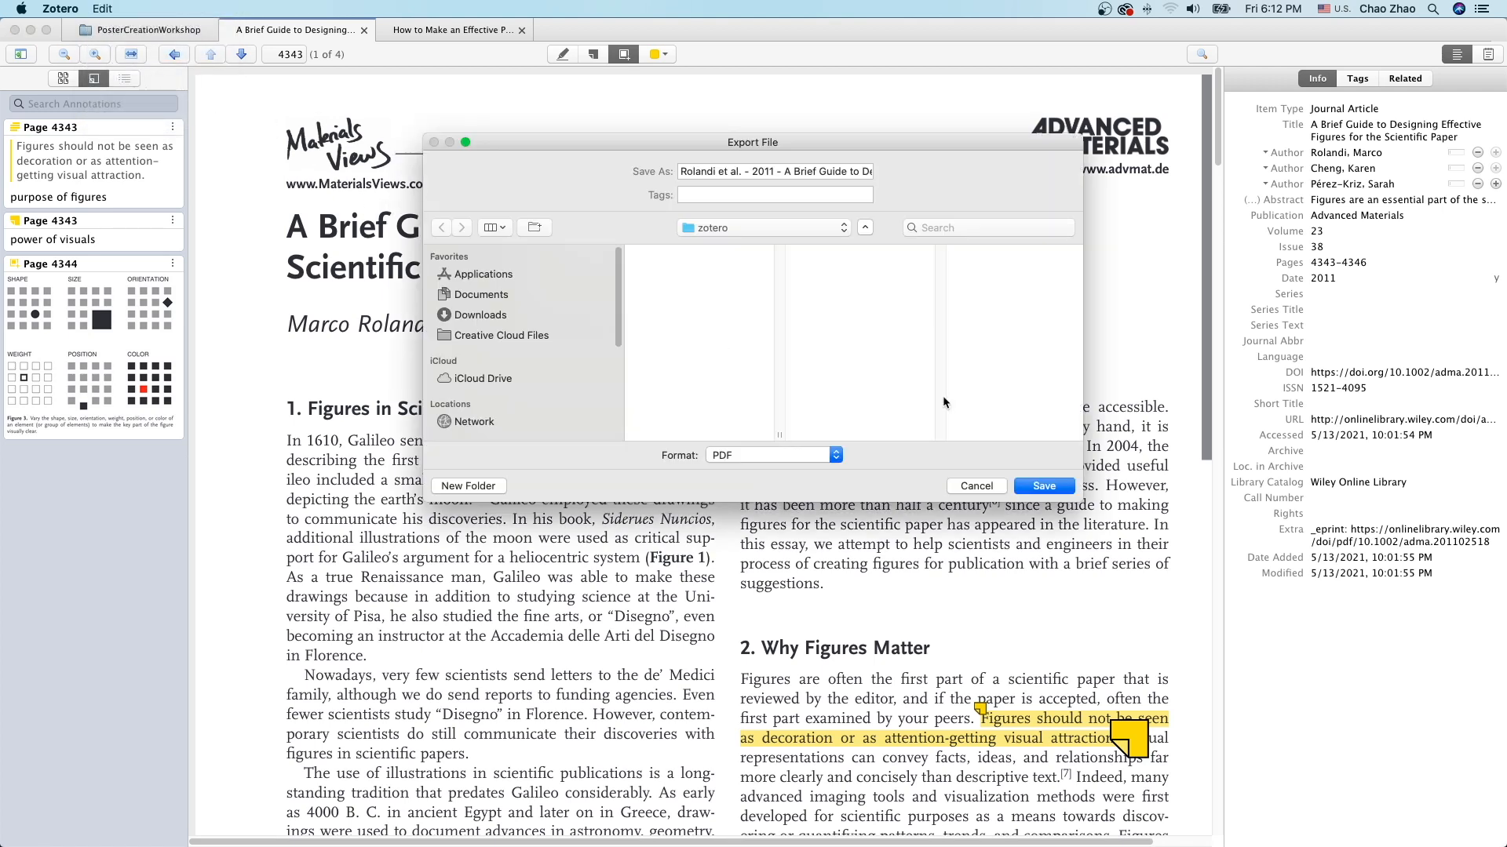
click(1041, 486)
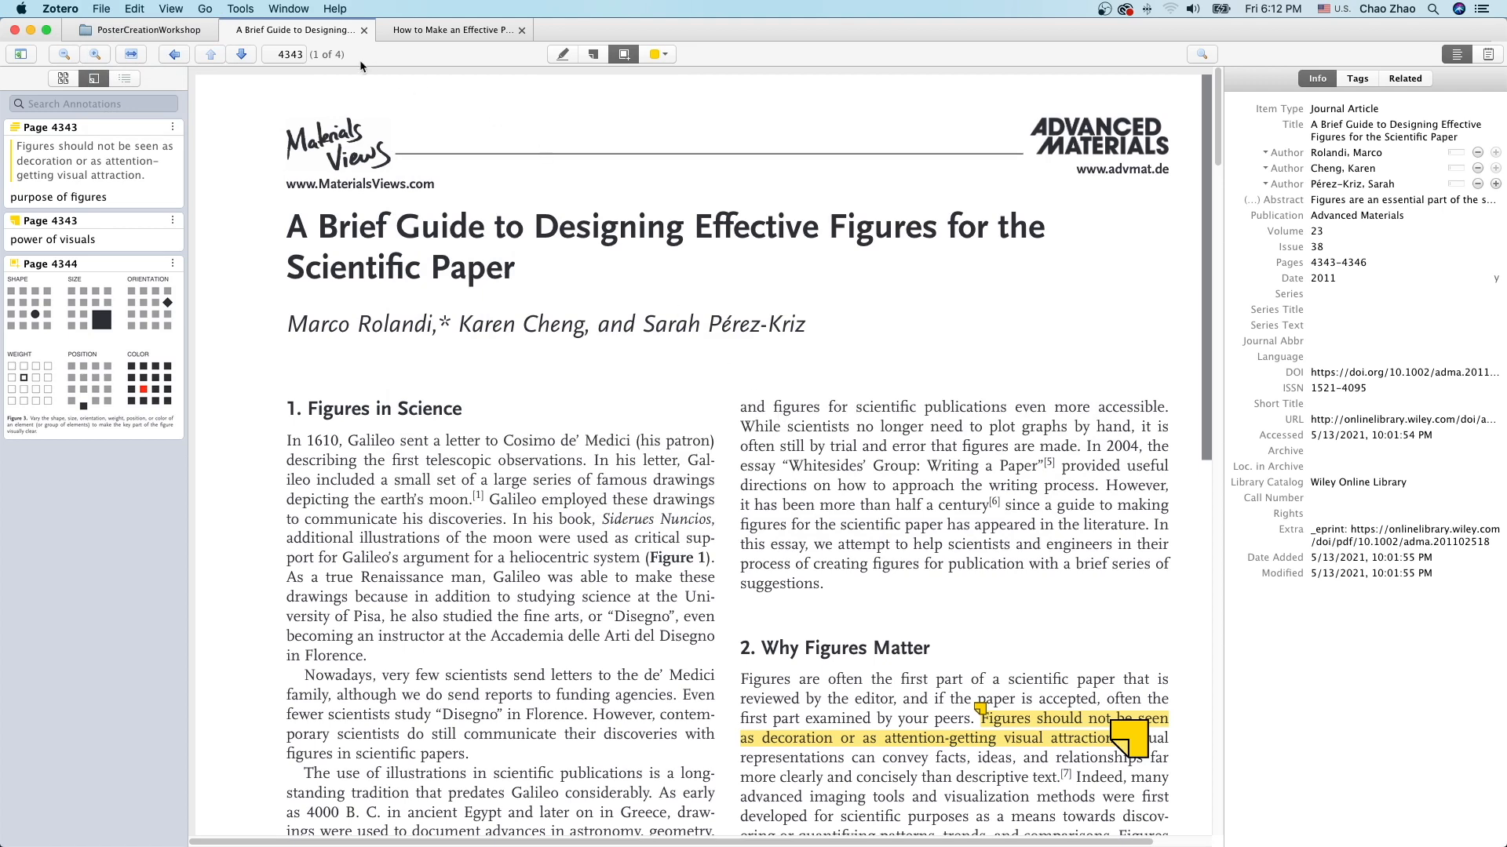
Show the Brief Guide article in the library and export its PDF attachment to the zotero folder, prefixing the file name with "1-".
right_click(305, 32)
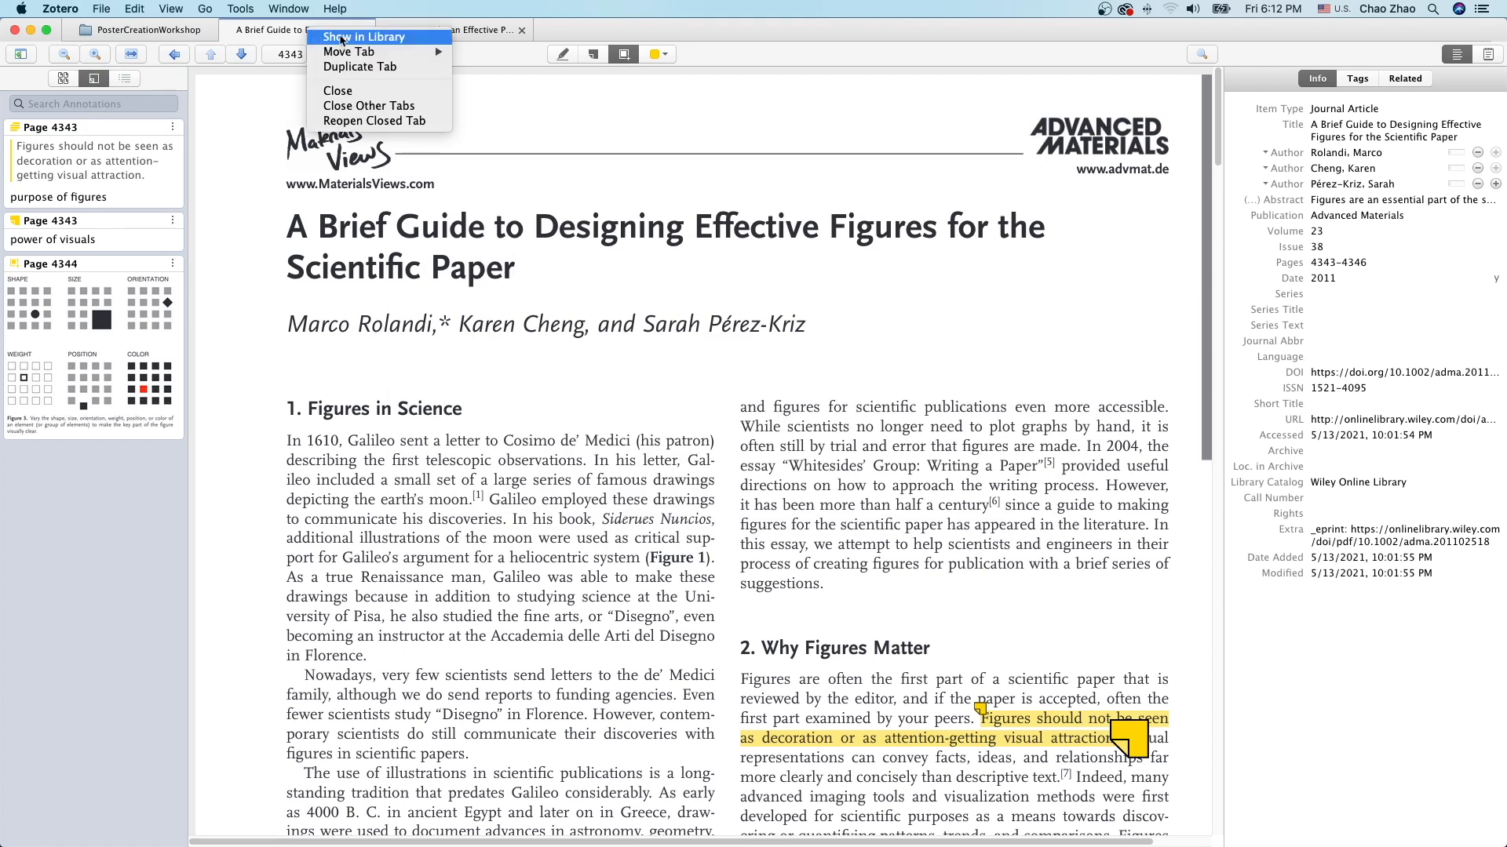
click(341, 38)
click(379, 132)
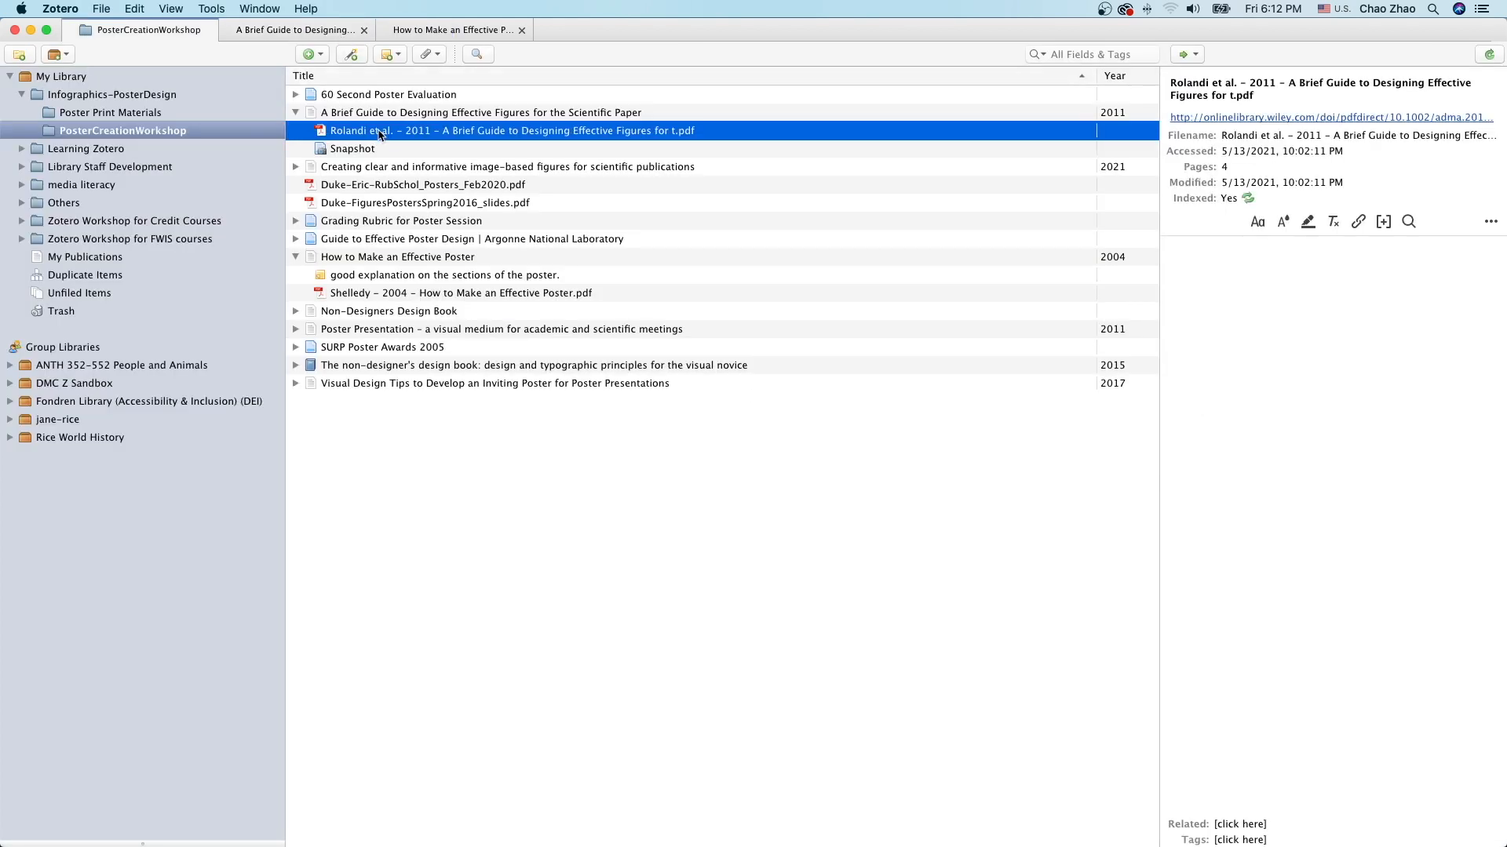
click(103, 9)
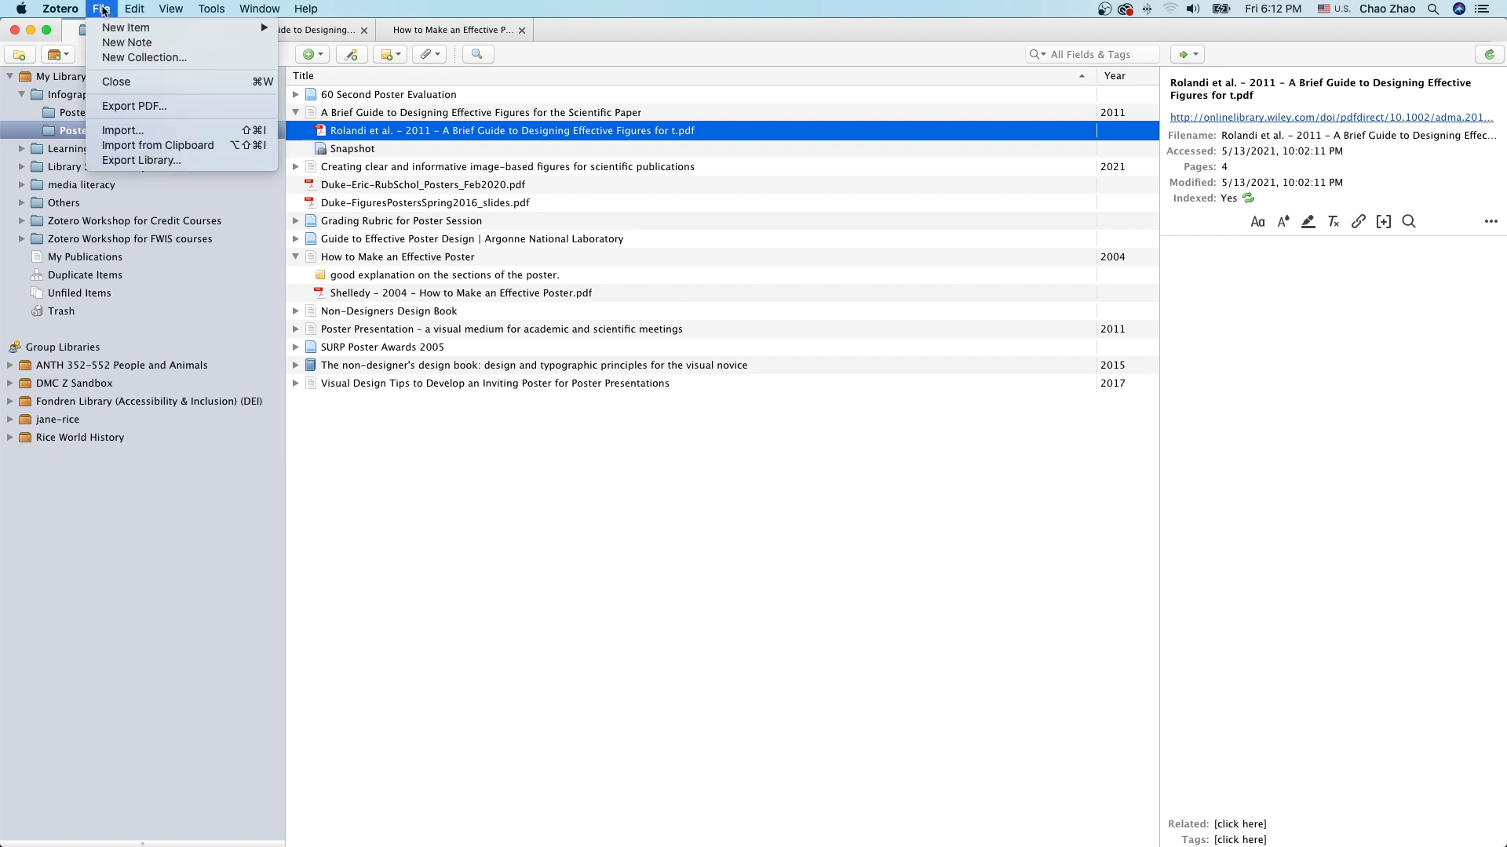
click(162, 105)
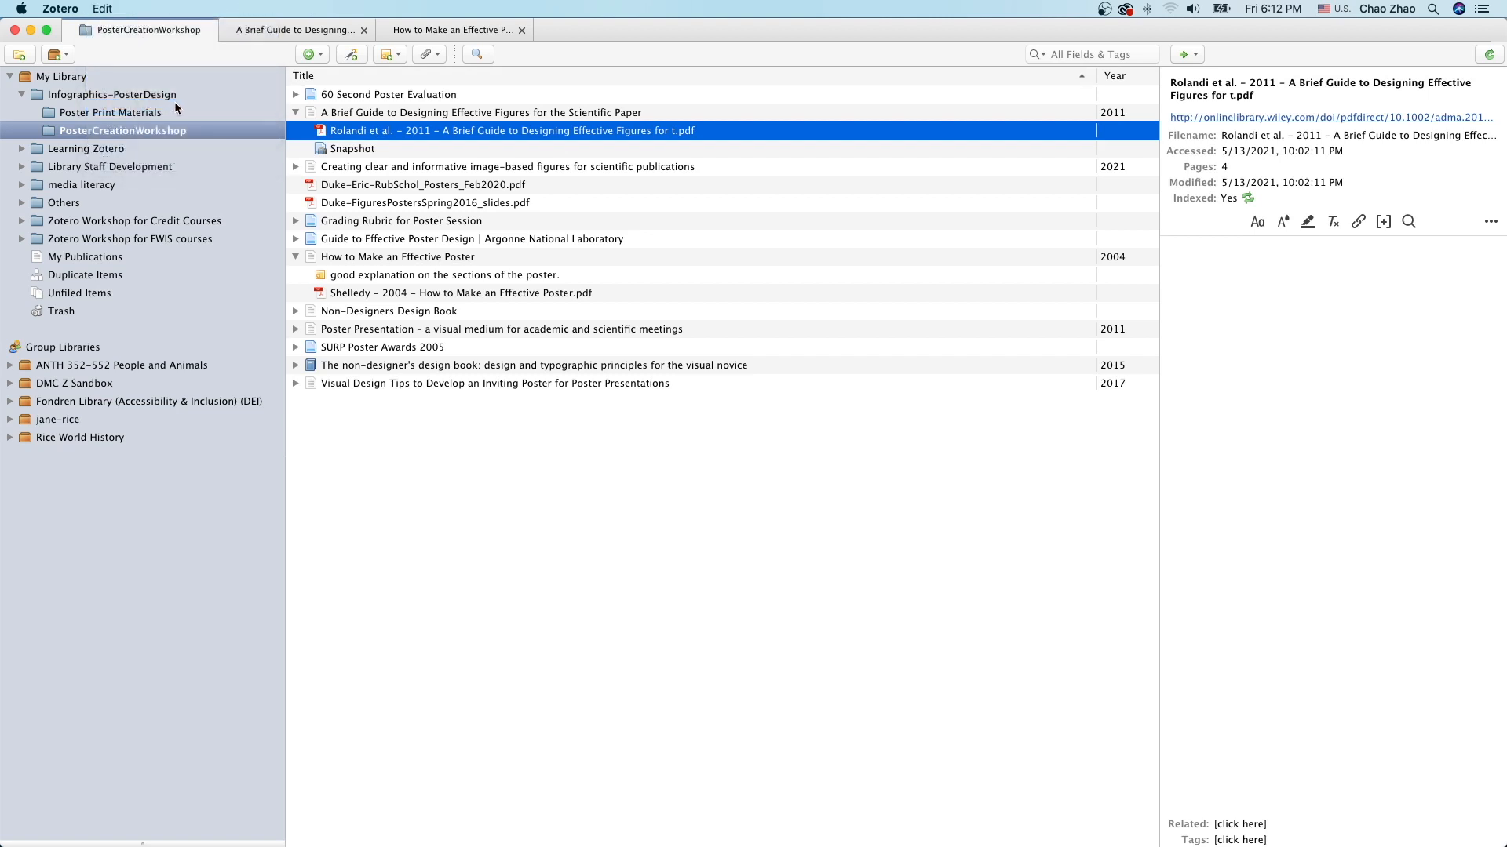
click(681, 170)
text(1-)
click(1055, 485)
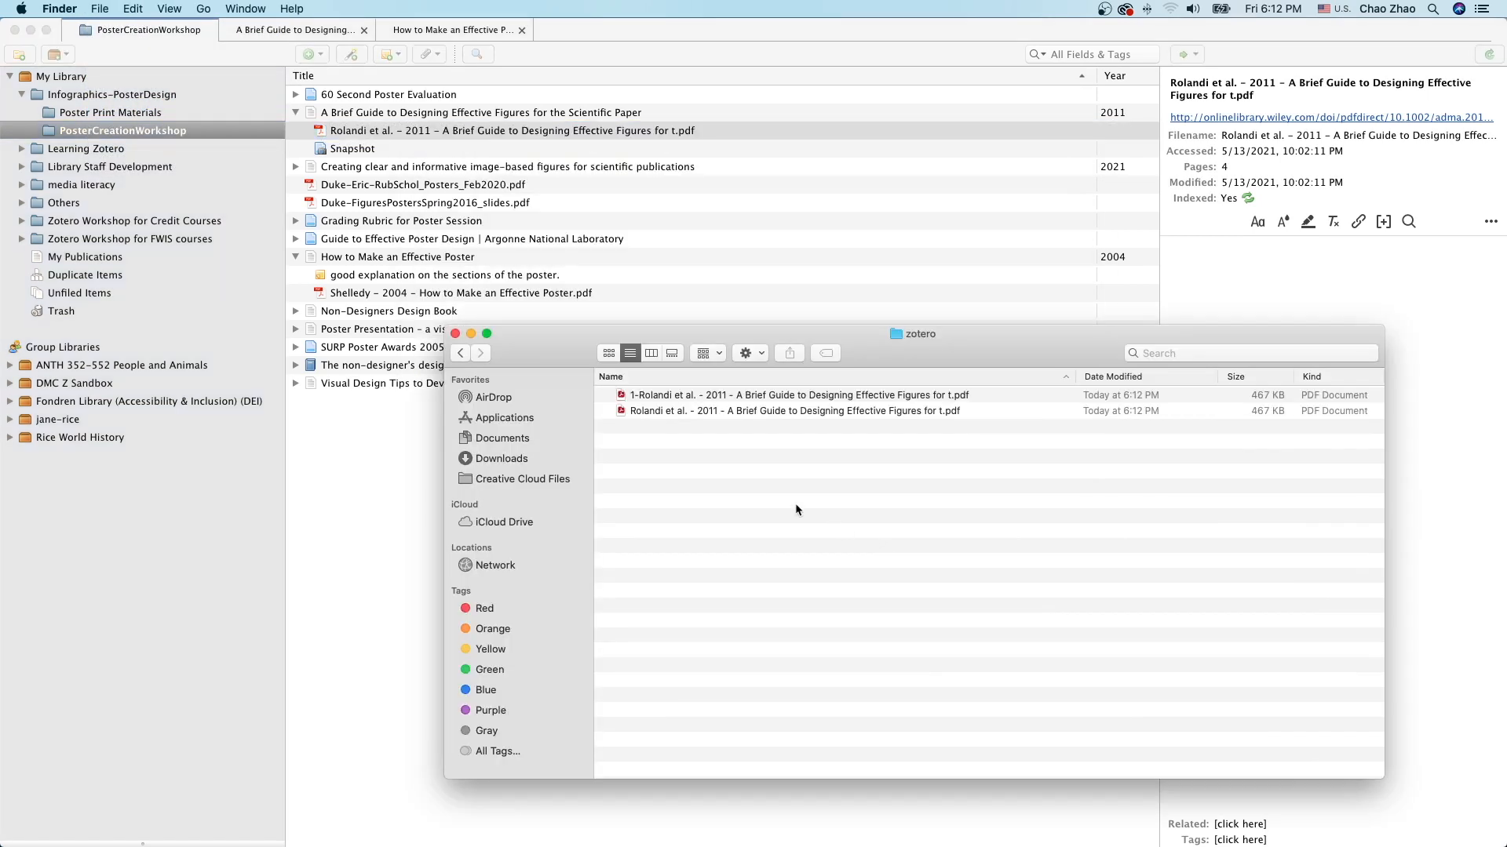
Open the saved copy without the "1-" prefix in Preview from Finder and look through its annotations.
right_click(708, 408)
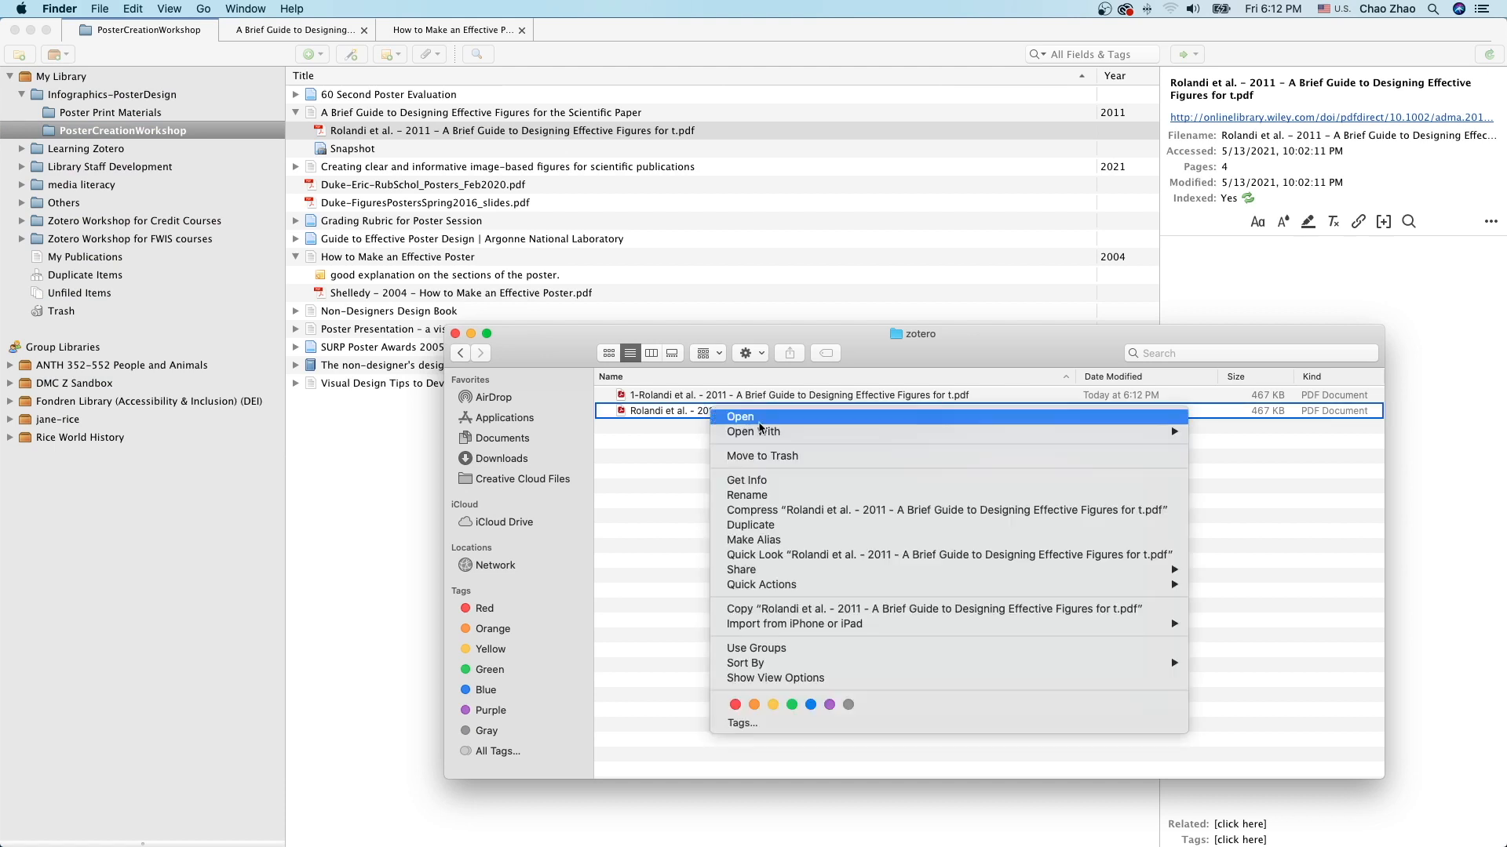
mouse_move(762, 434)
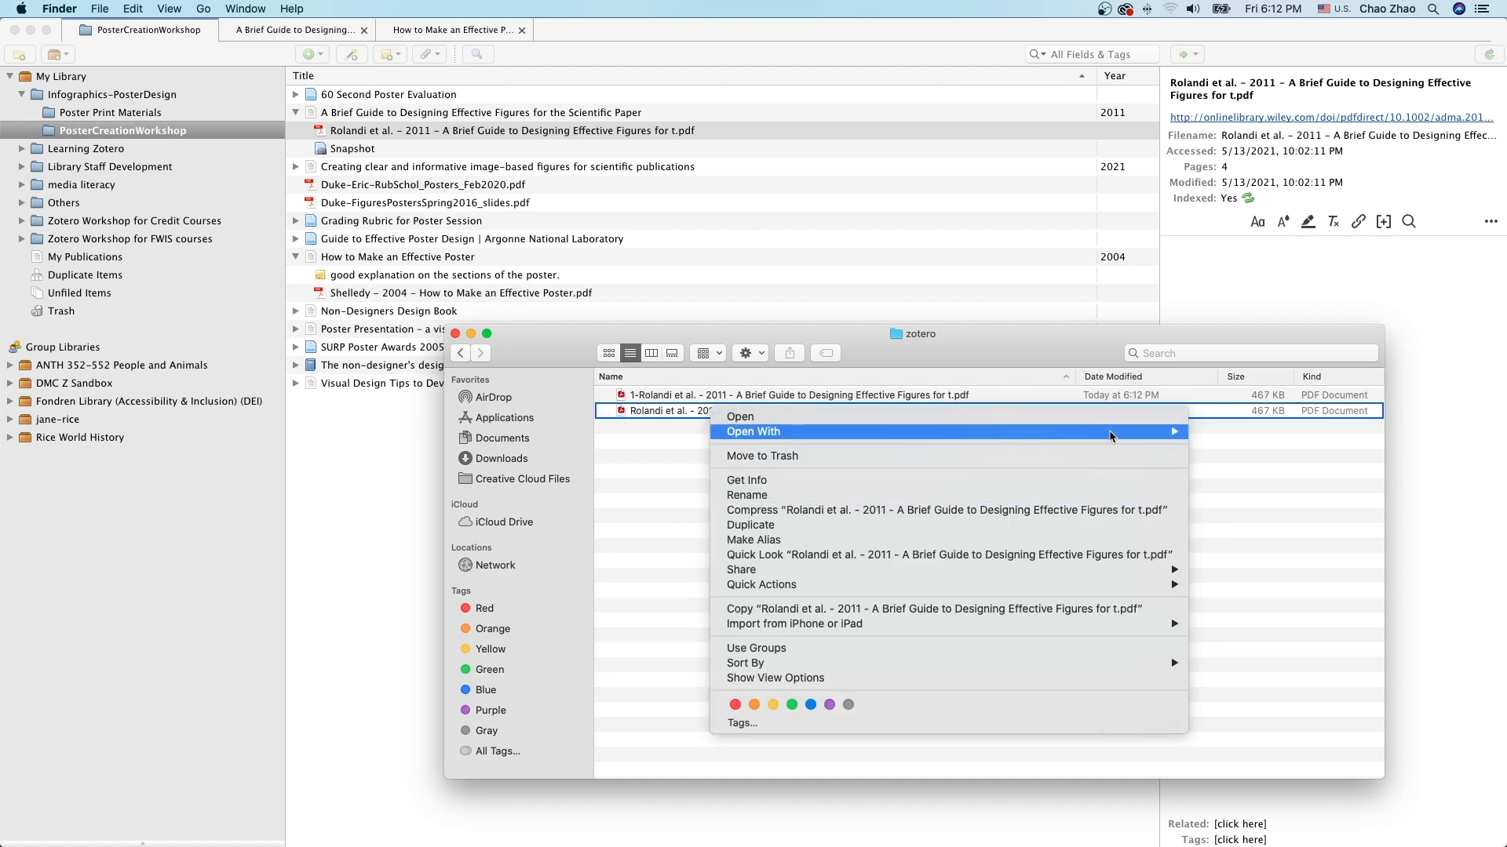
click(1291, 580)
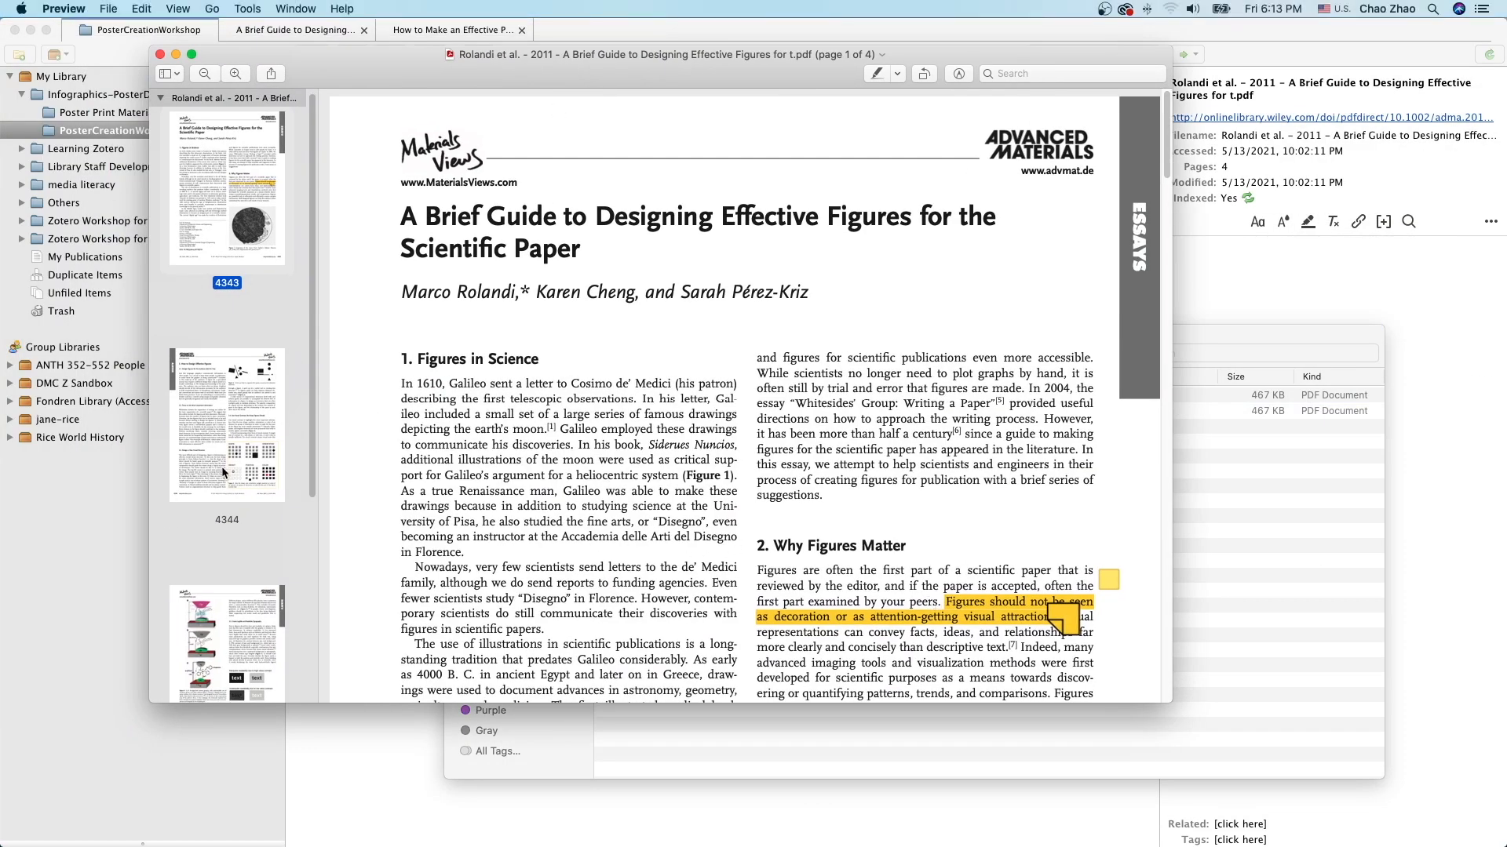
scroll(627, 489, down, 10)
scroll(627, 488, down, 10)
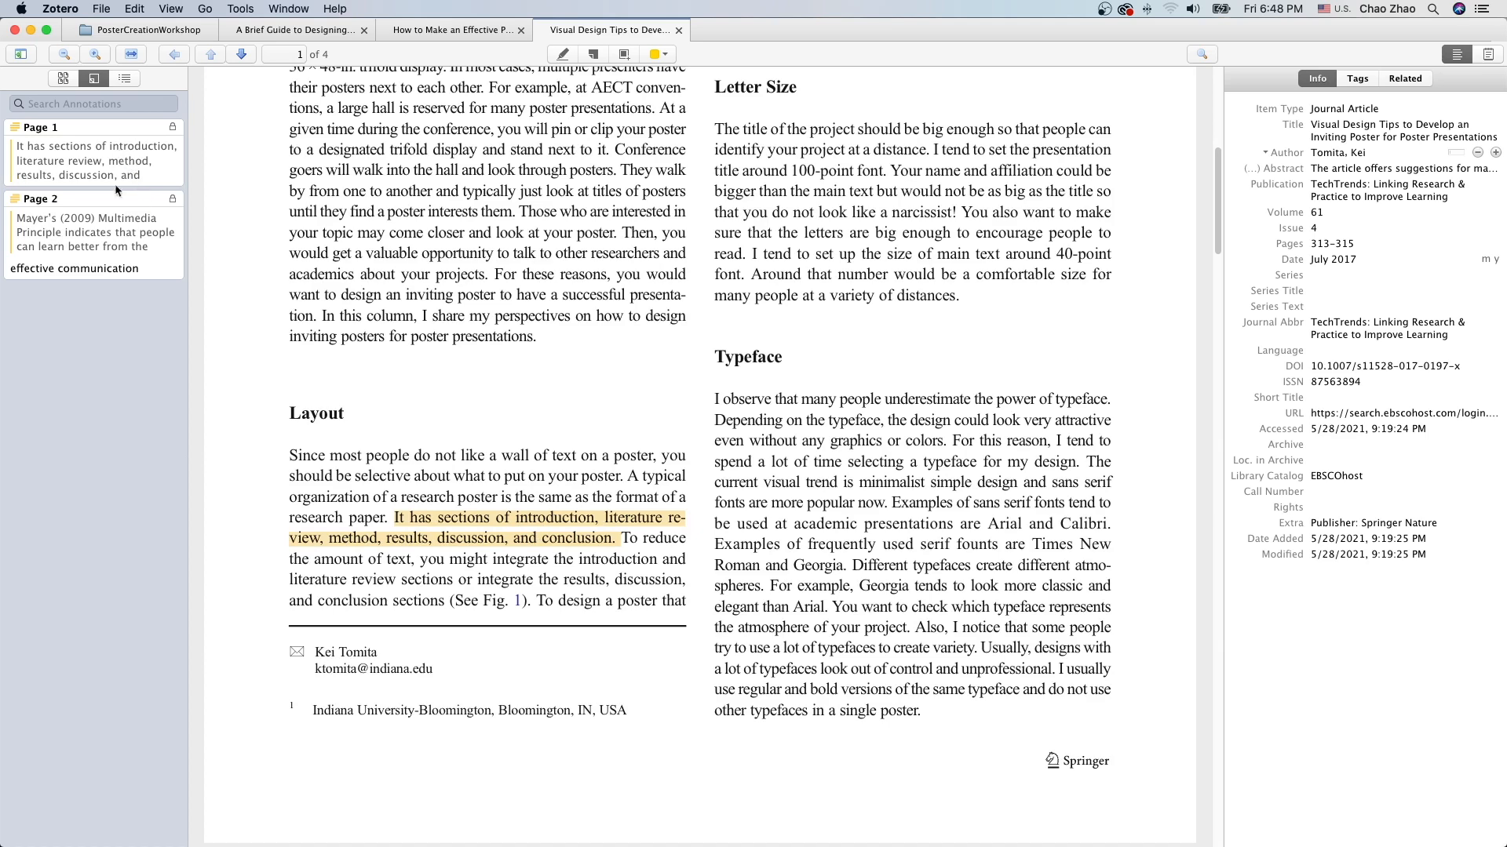
Import the external annotations of the Visual Design Tips PDF and check the page 2 annotation.
mouse_move(173, 203)
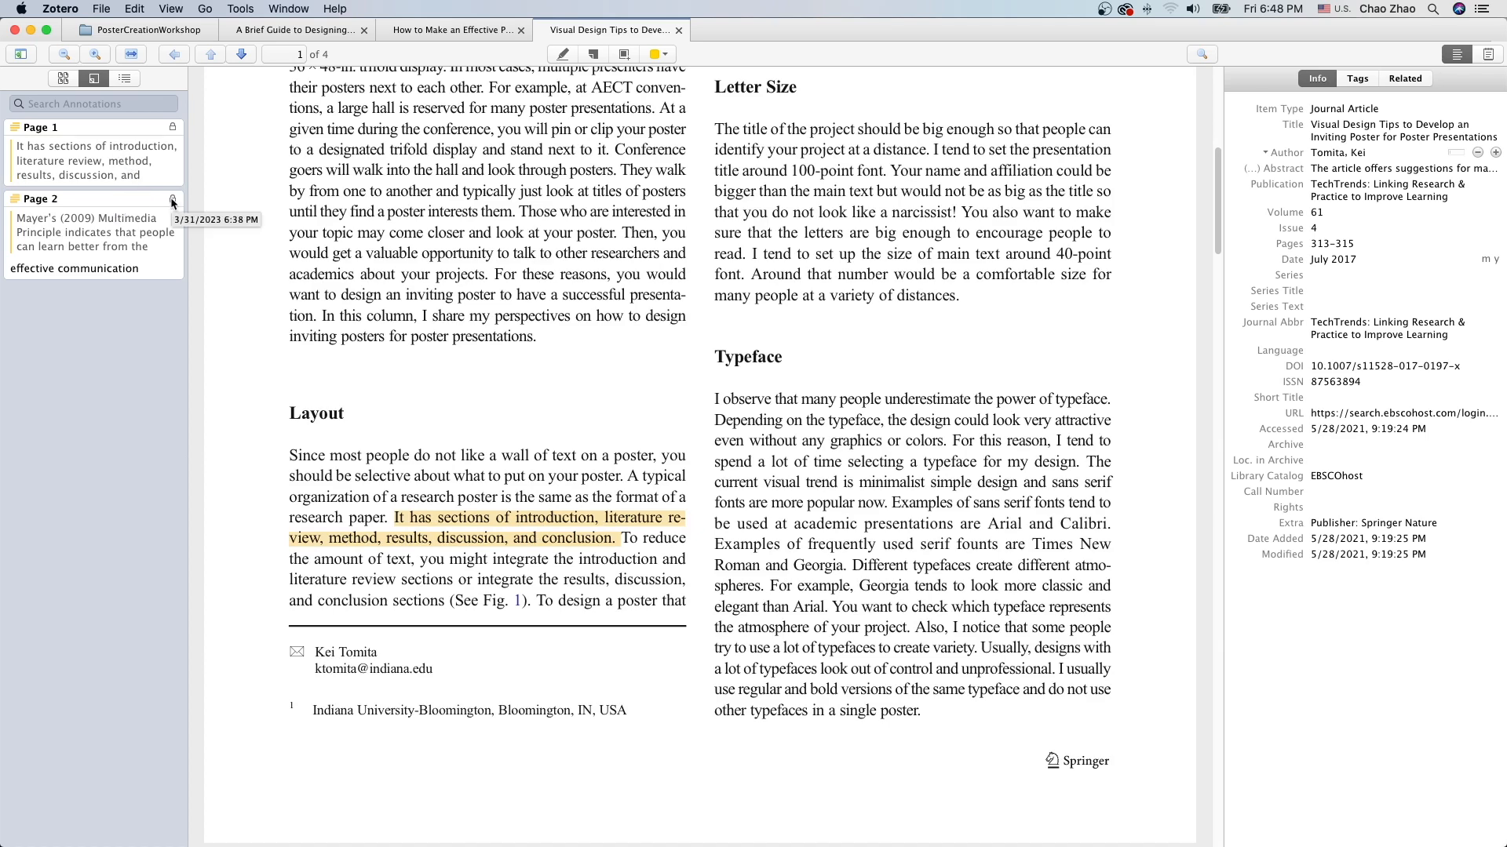
click(104, 8)
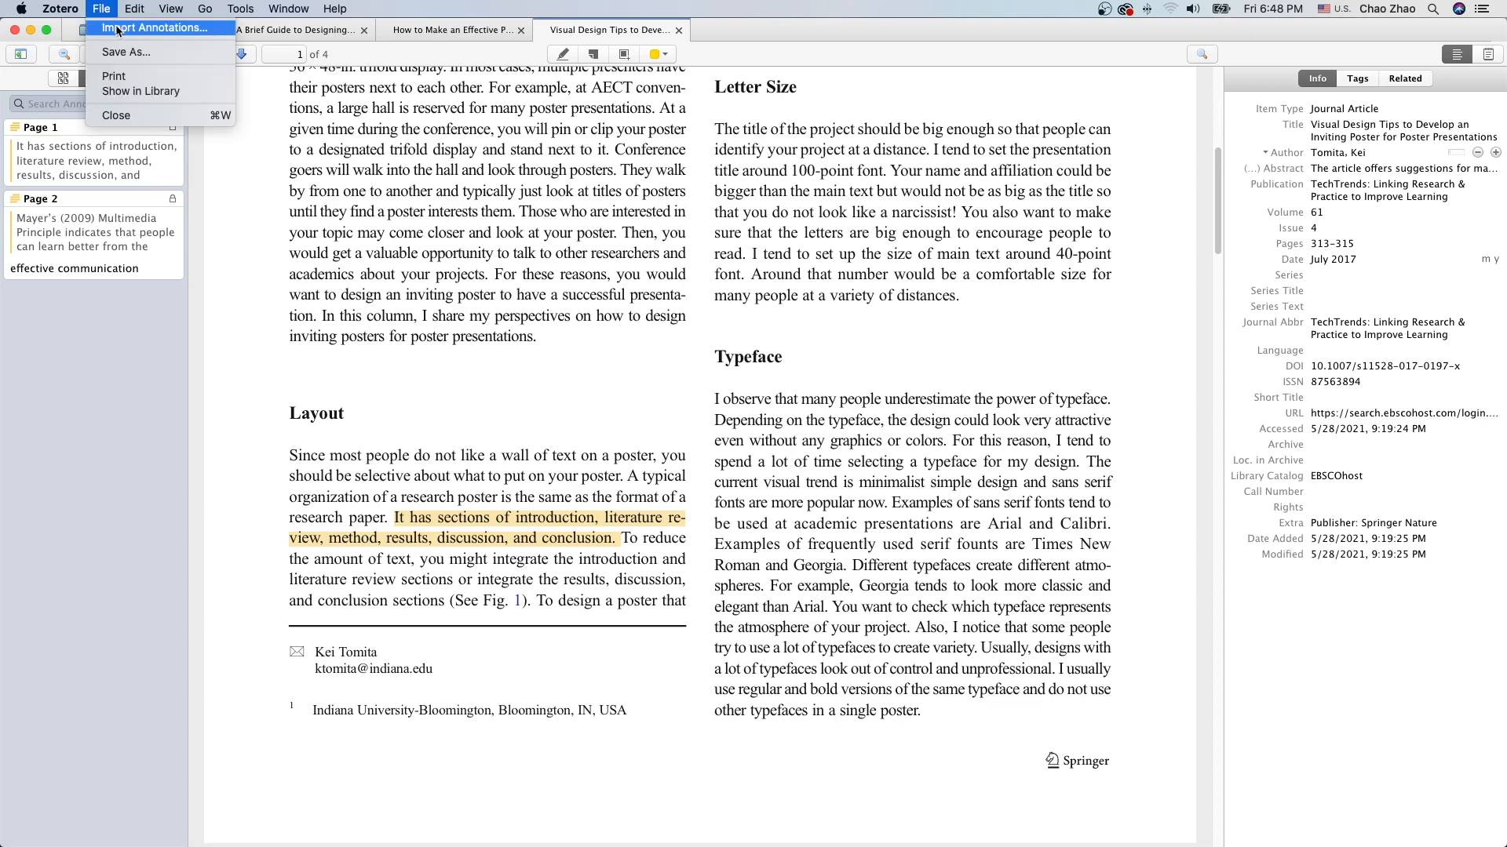
click(117, 28)
click(880, 144)
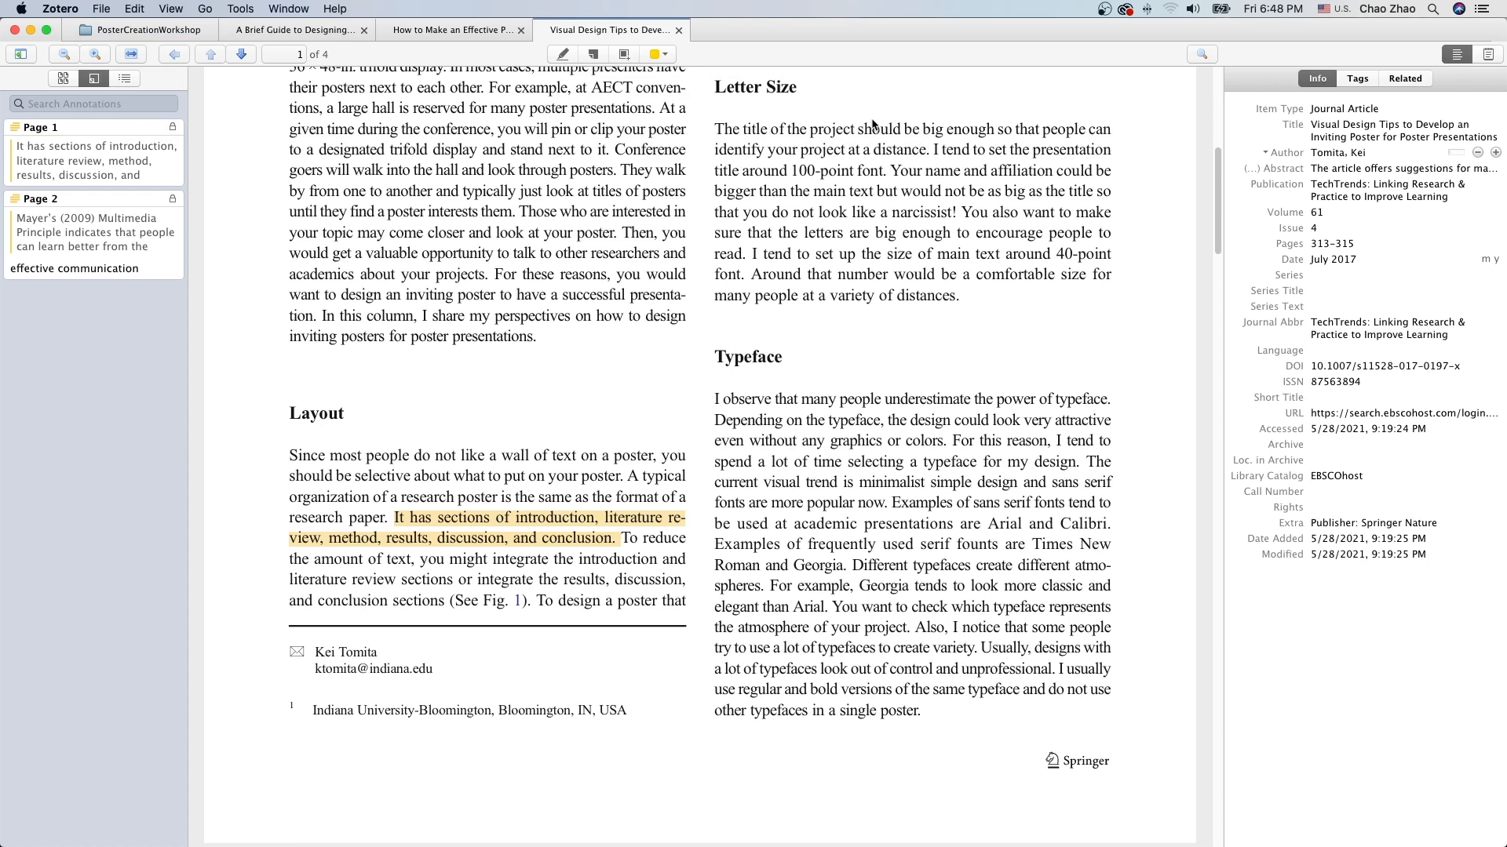
click(172, 200)
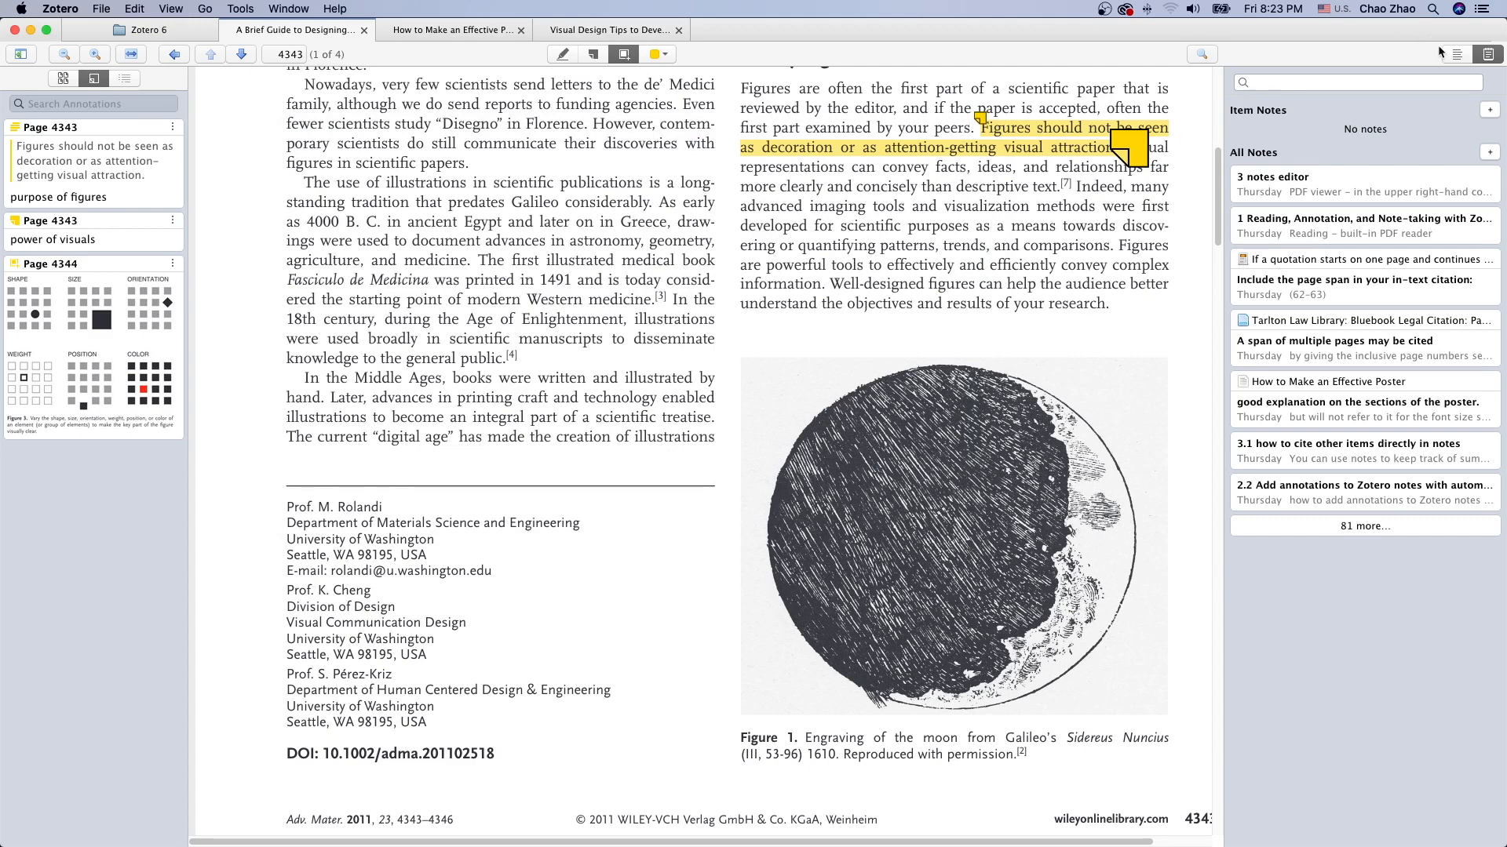
Show the Brief Guide article's item info beside the PDF and switch back to the notes view.
click(1458, 57)
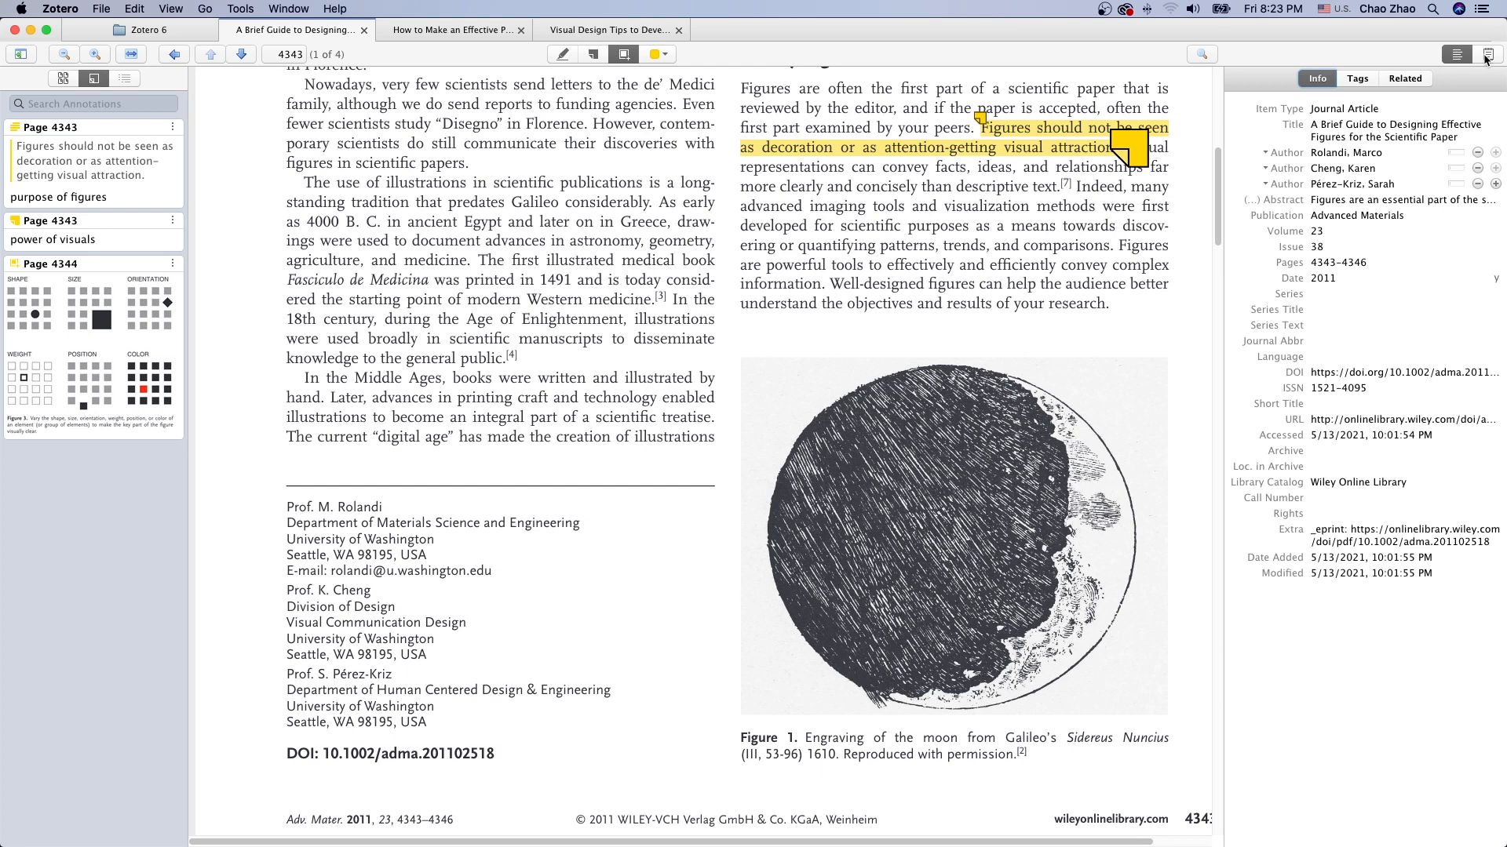
click(1486, 56)
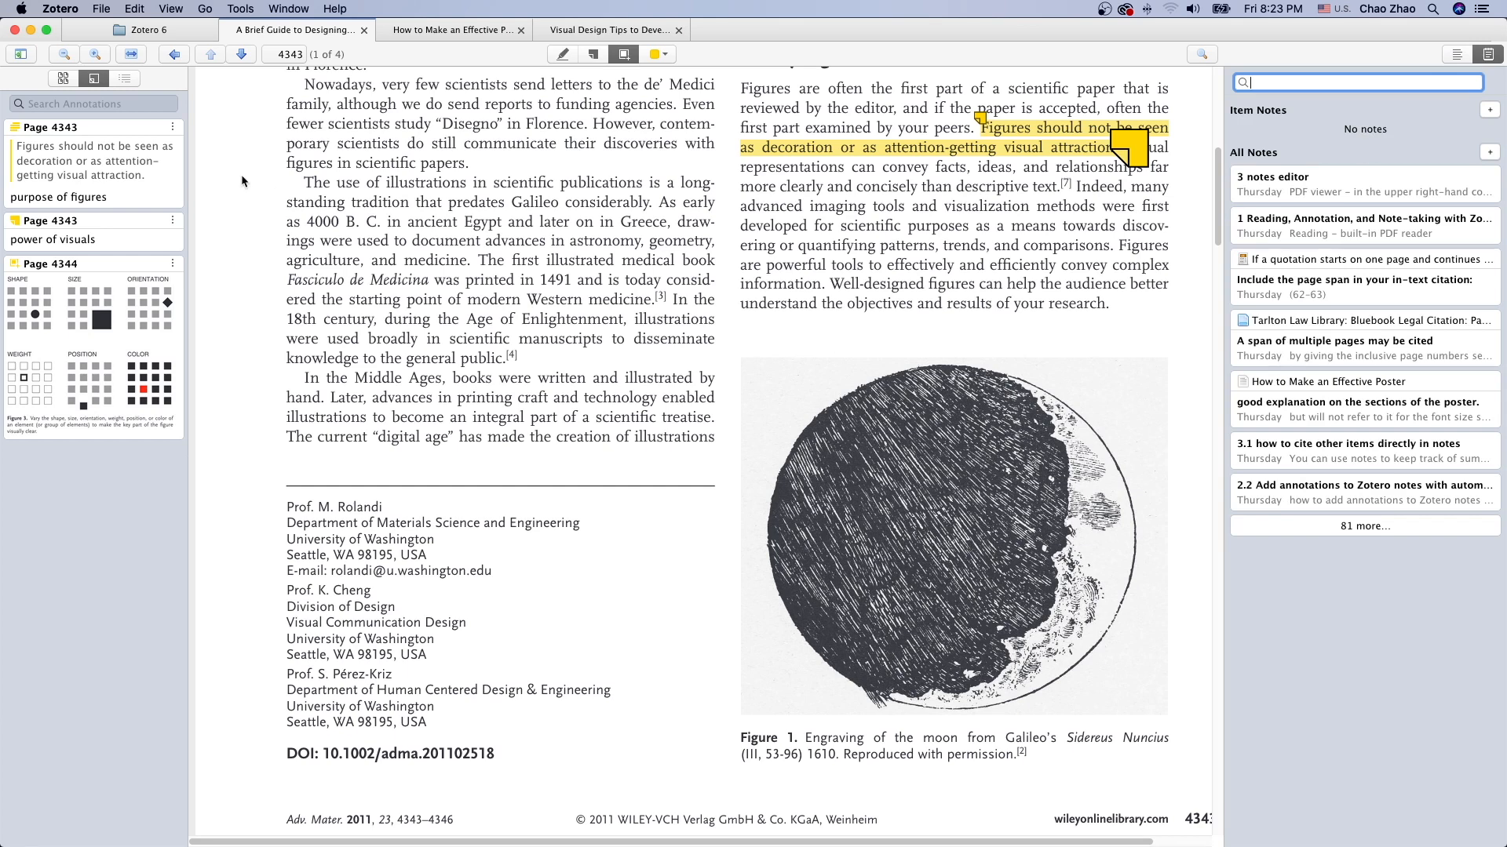
click(173, 129)
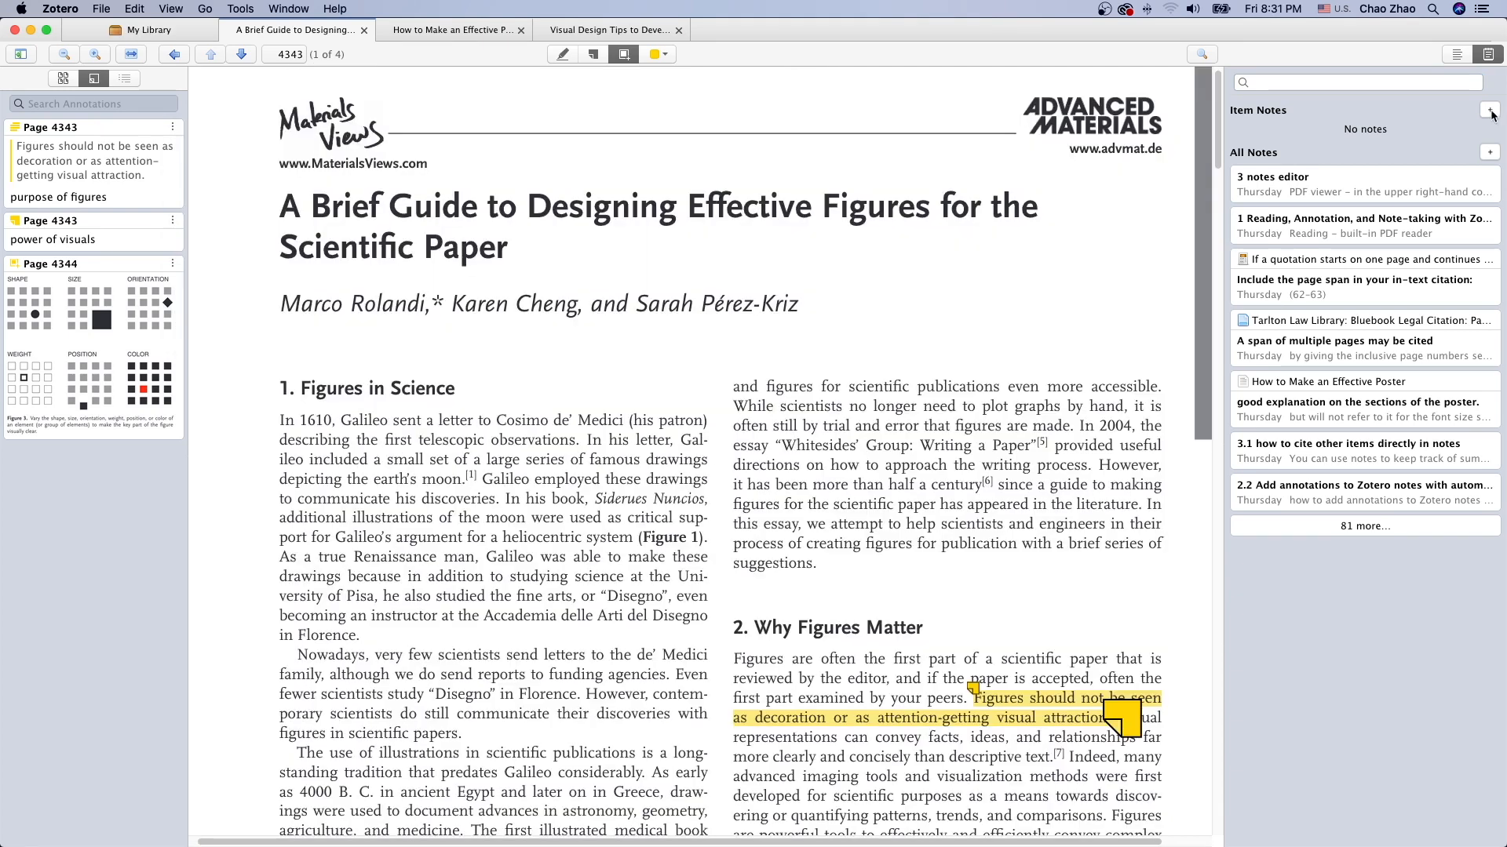
Create a blank item note for the Brief Guide article and add the "purpose of figures" highlight from page 4343 to it.
click(1490, 112)
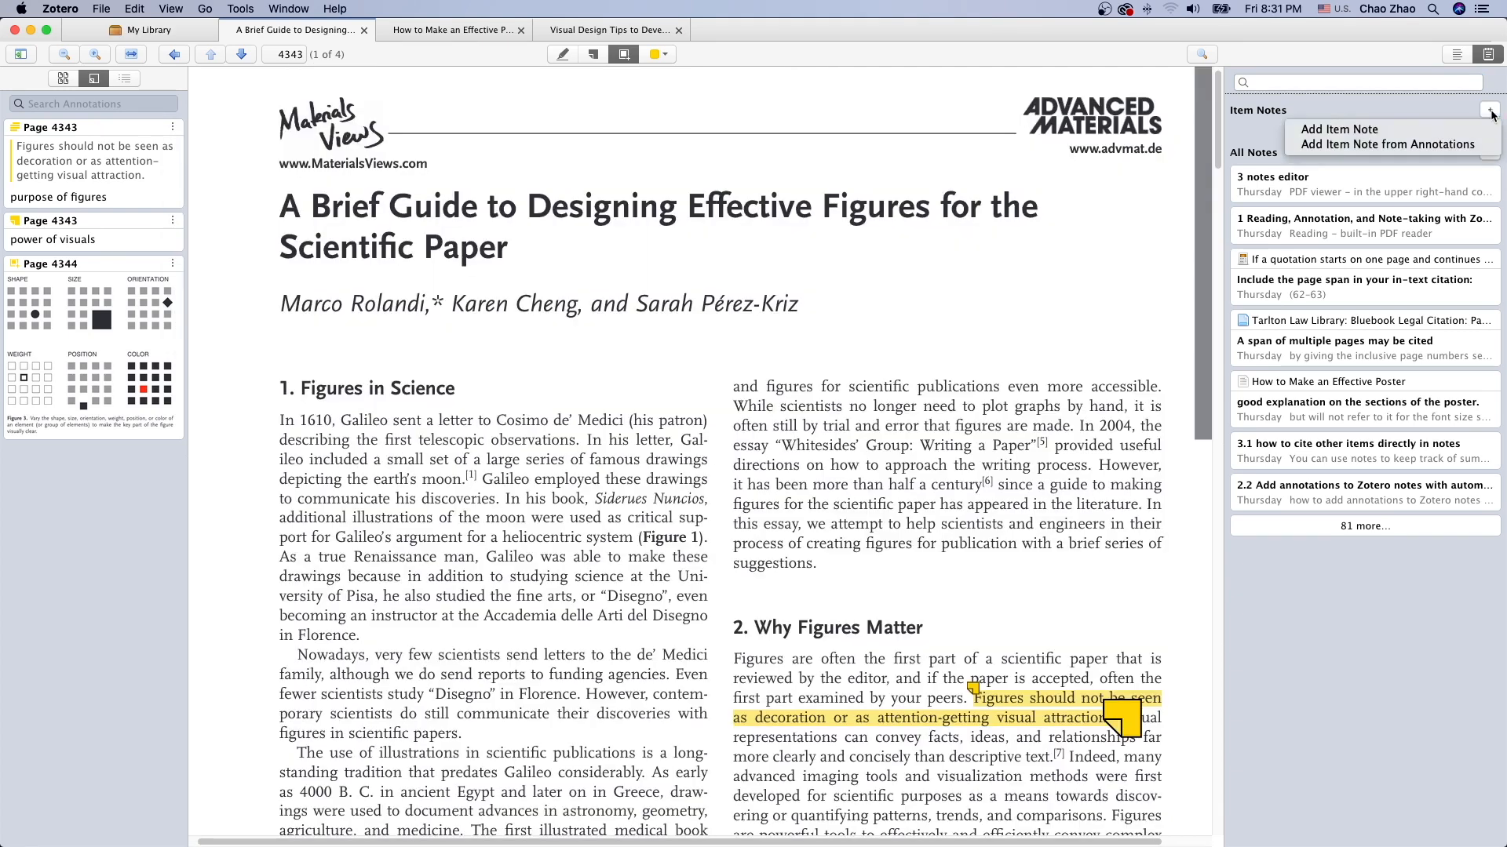
click(1381, 130)
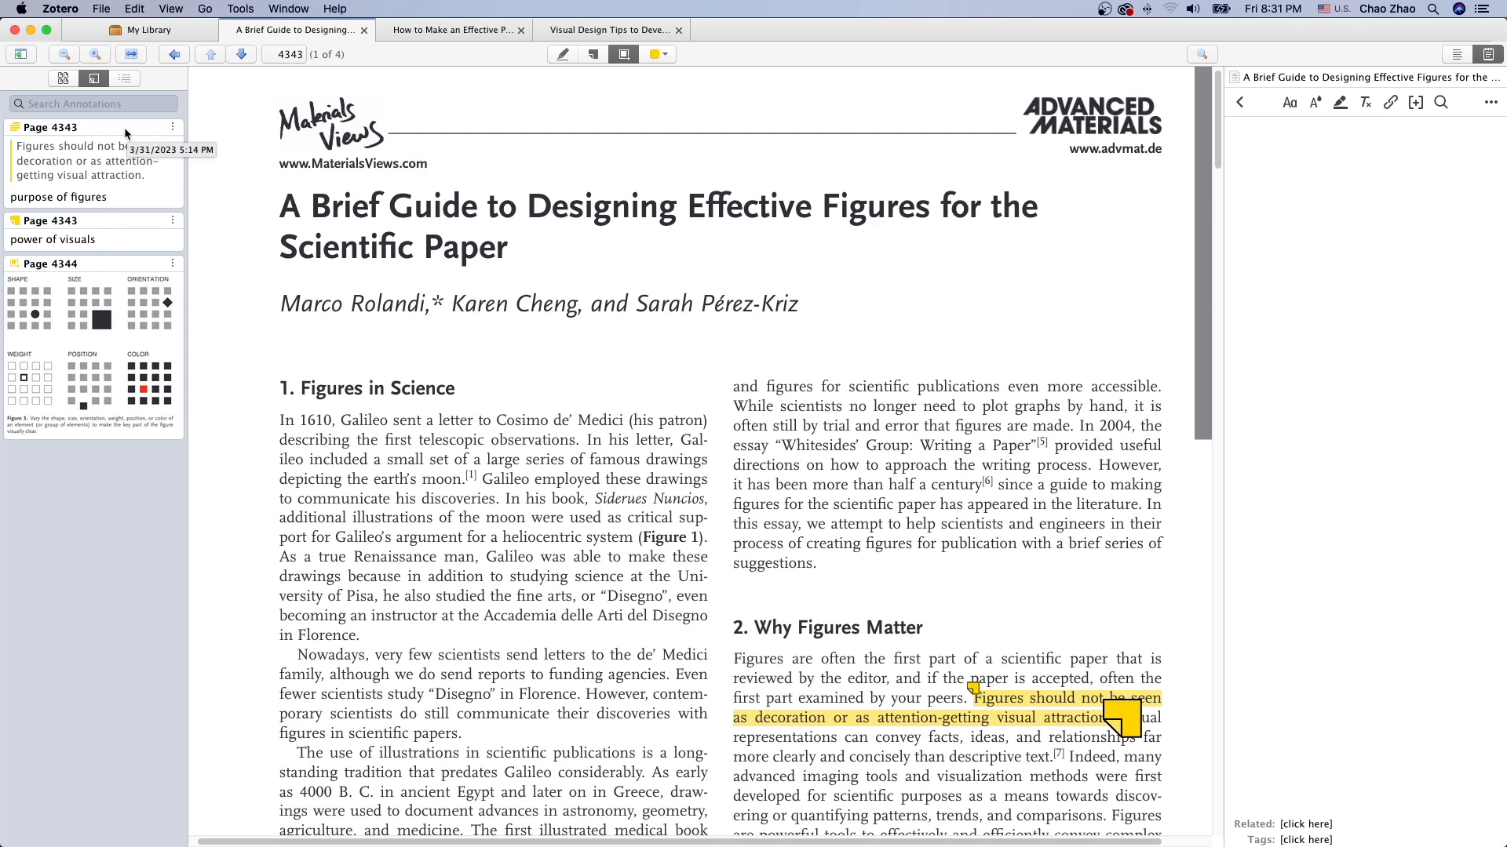
click(173, 128)
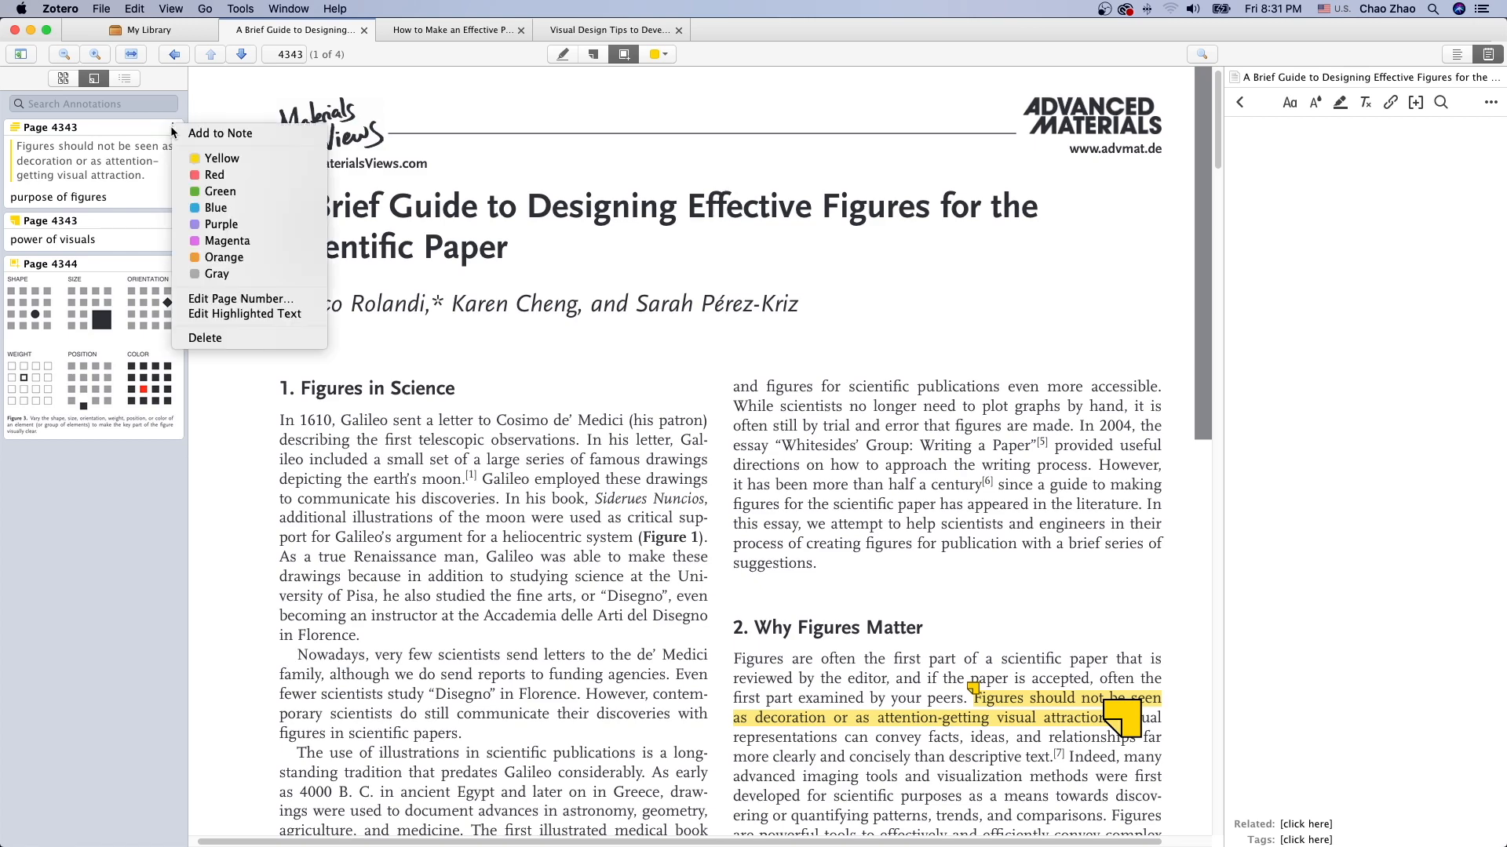
click(182, 131)
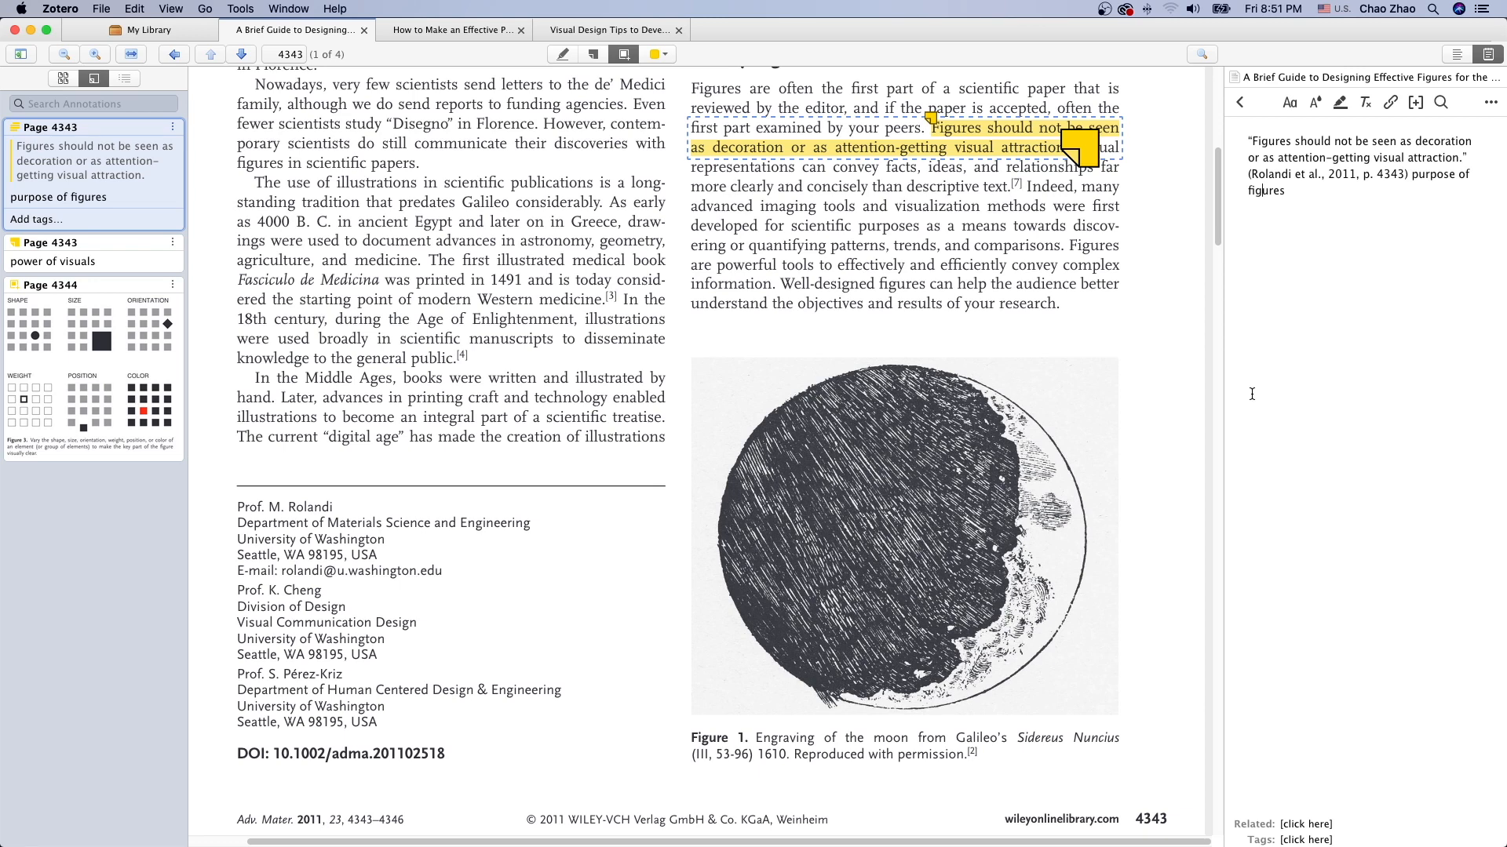
Show the note's quoted passage on its PDF page and check the quote's unlink option.
click(1340, 143)
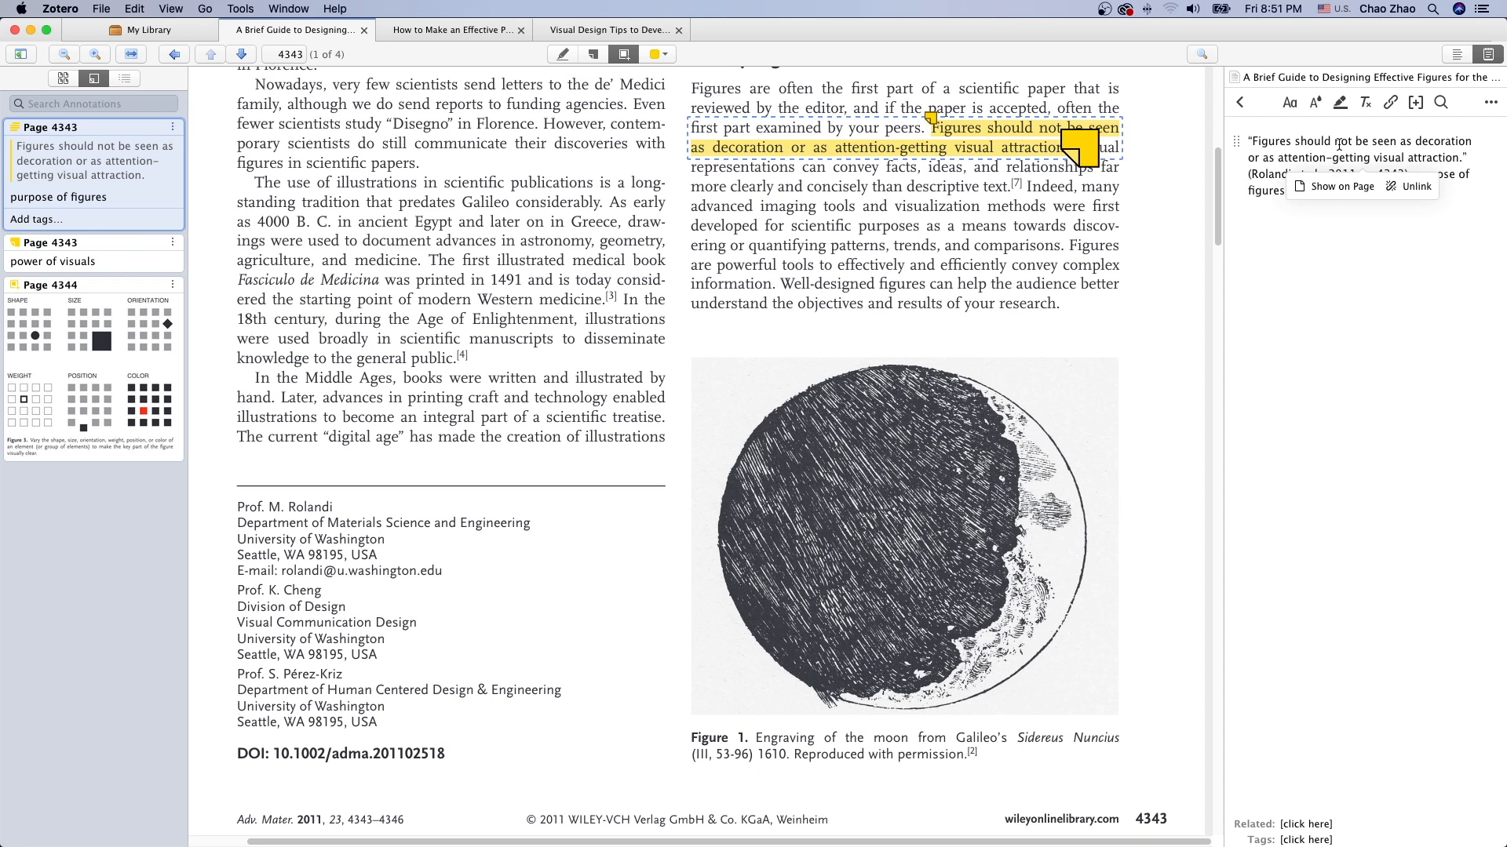
click(1317, 190)
click(1409, 196)
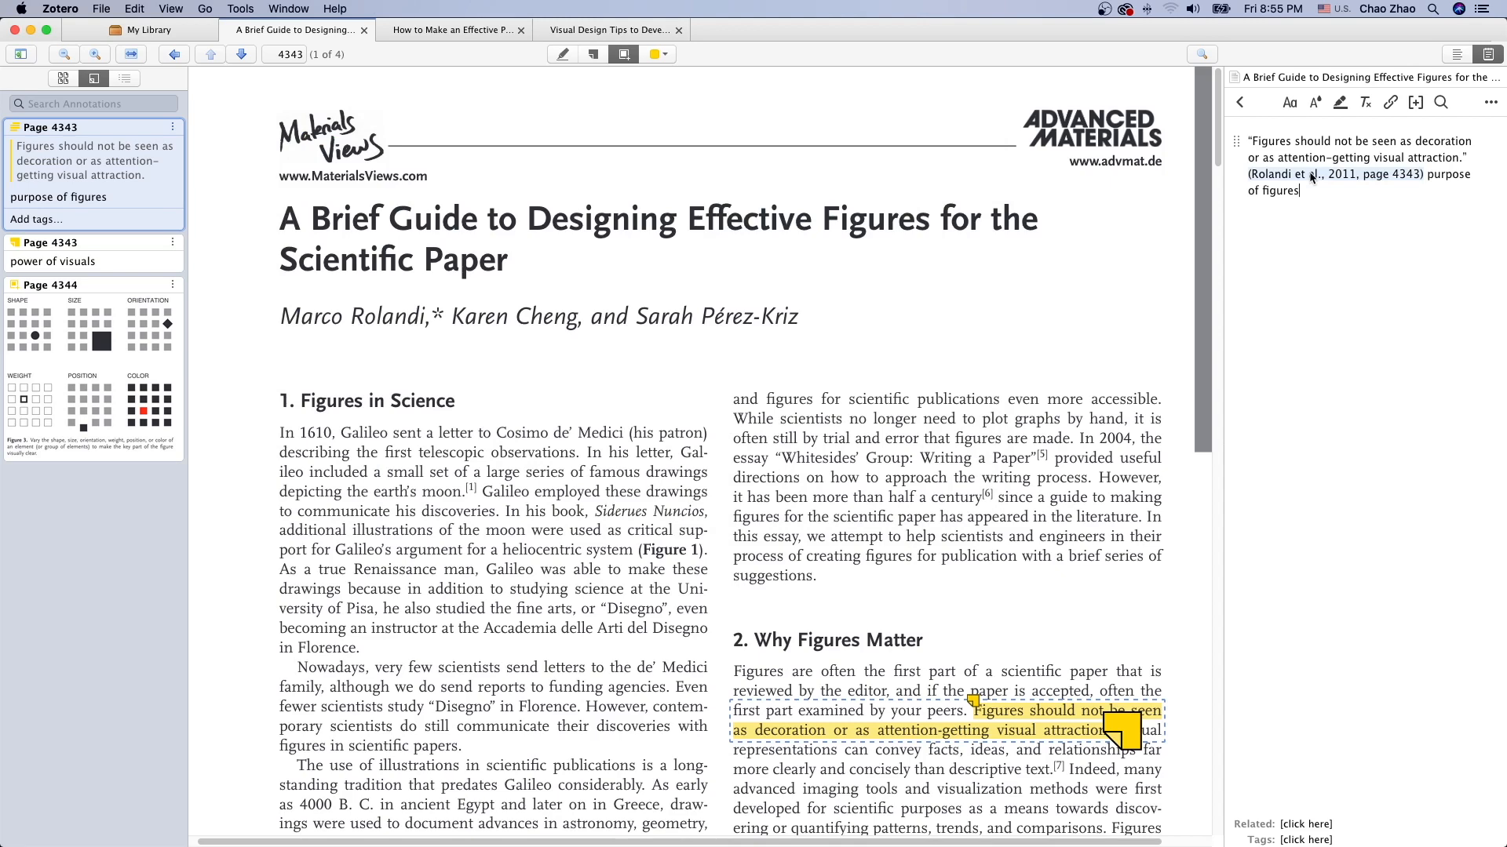
Show the library item behind the note's citation and return to the Brief Guide PDF.
click(1311, 176)
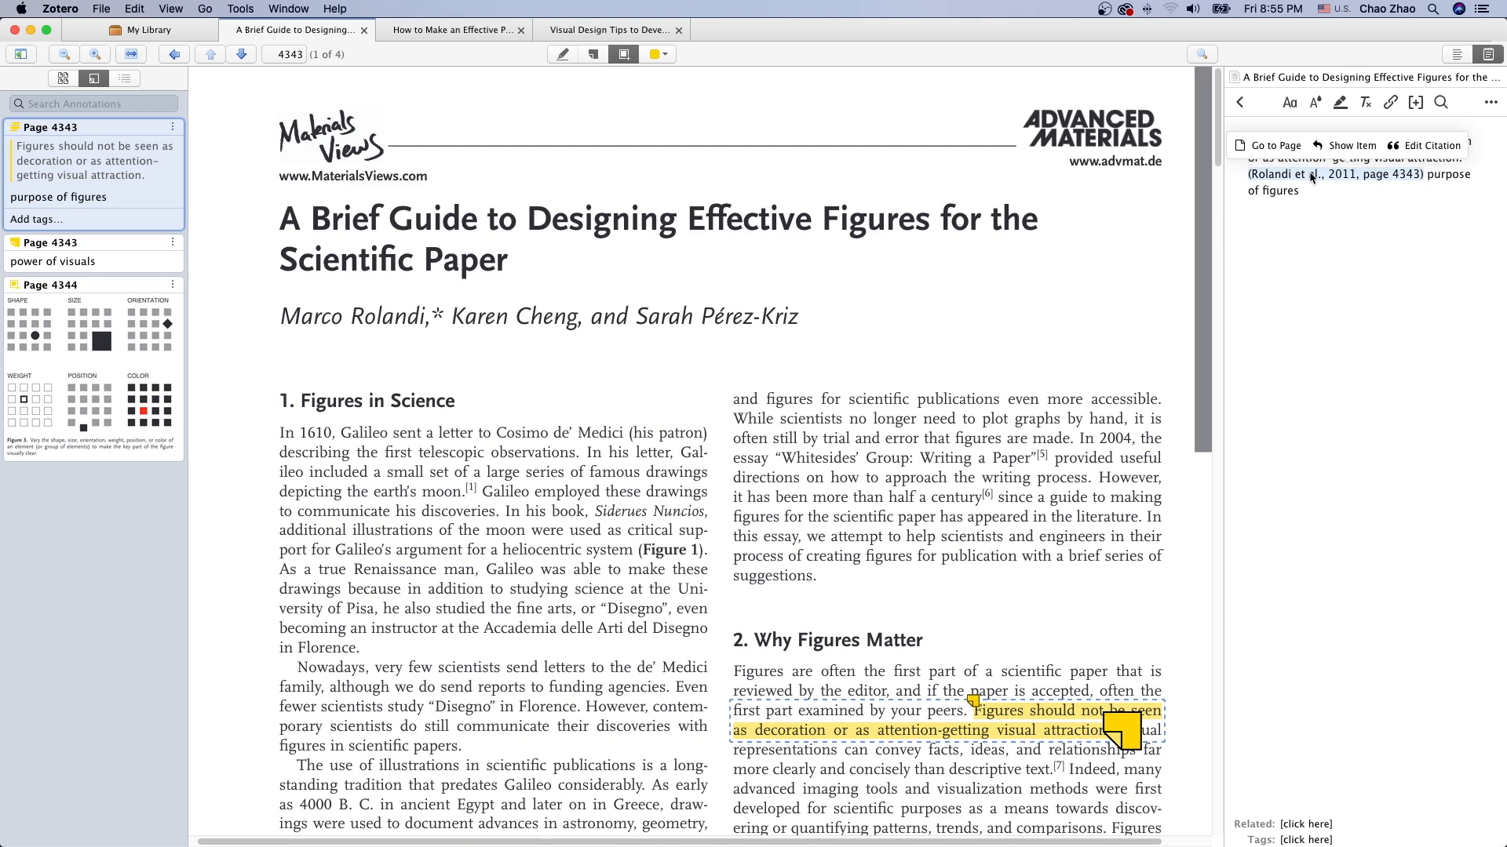
click(1343, 147)
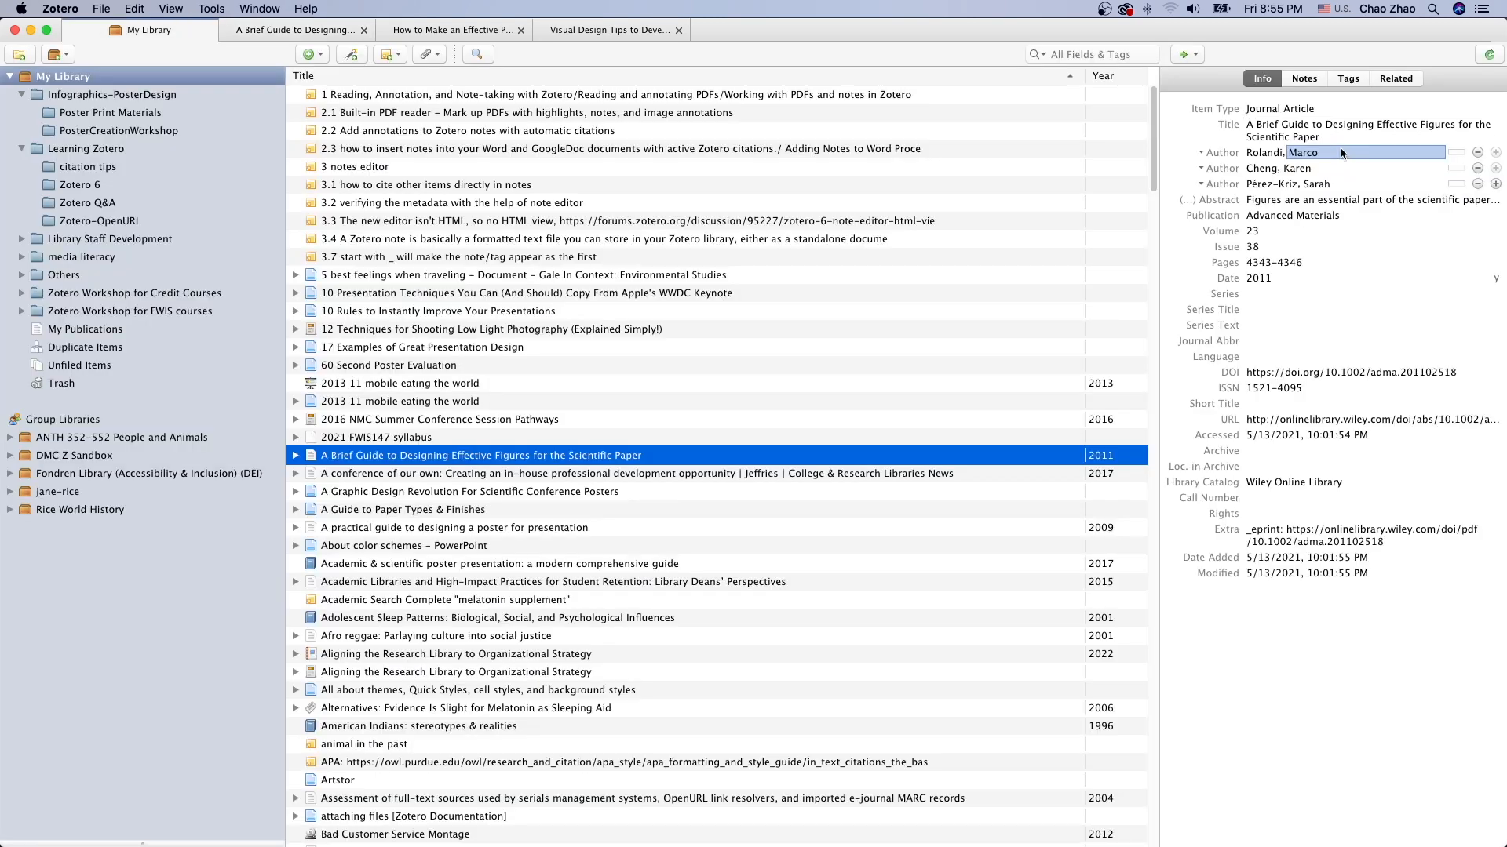
click(321, 30)
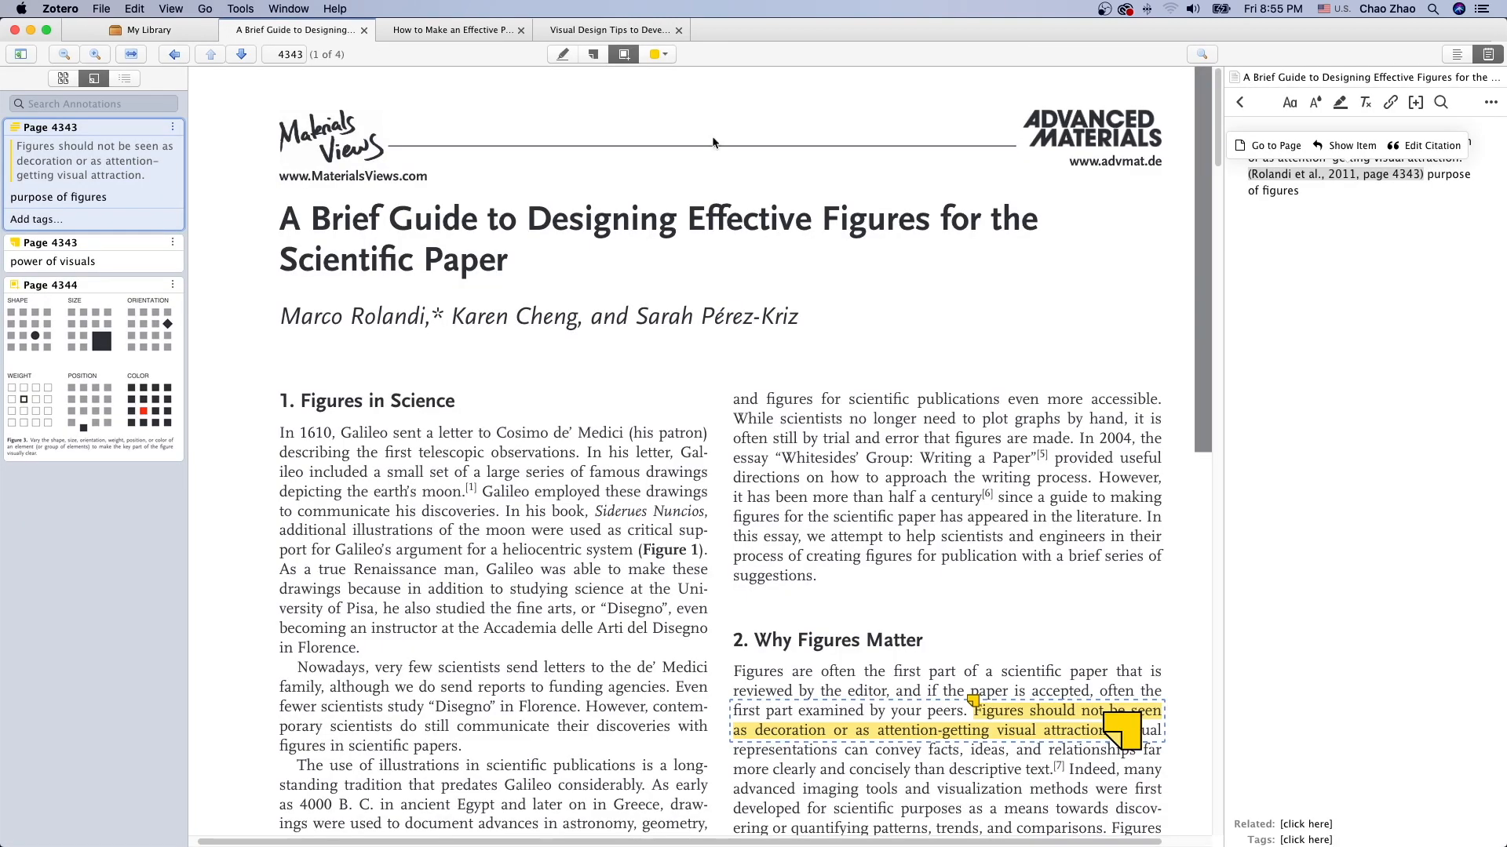
Check the editing options of the note's citation and go to its cited page in the PDF.
click(1427, 150)
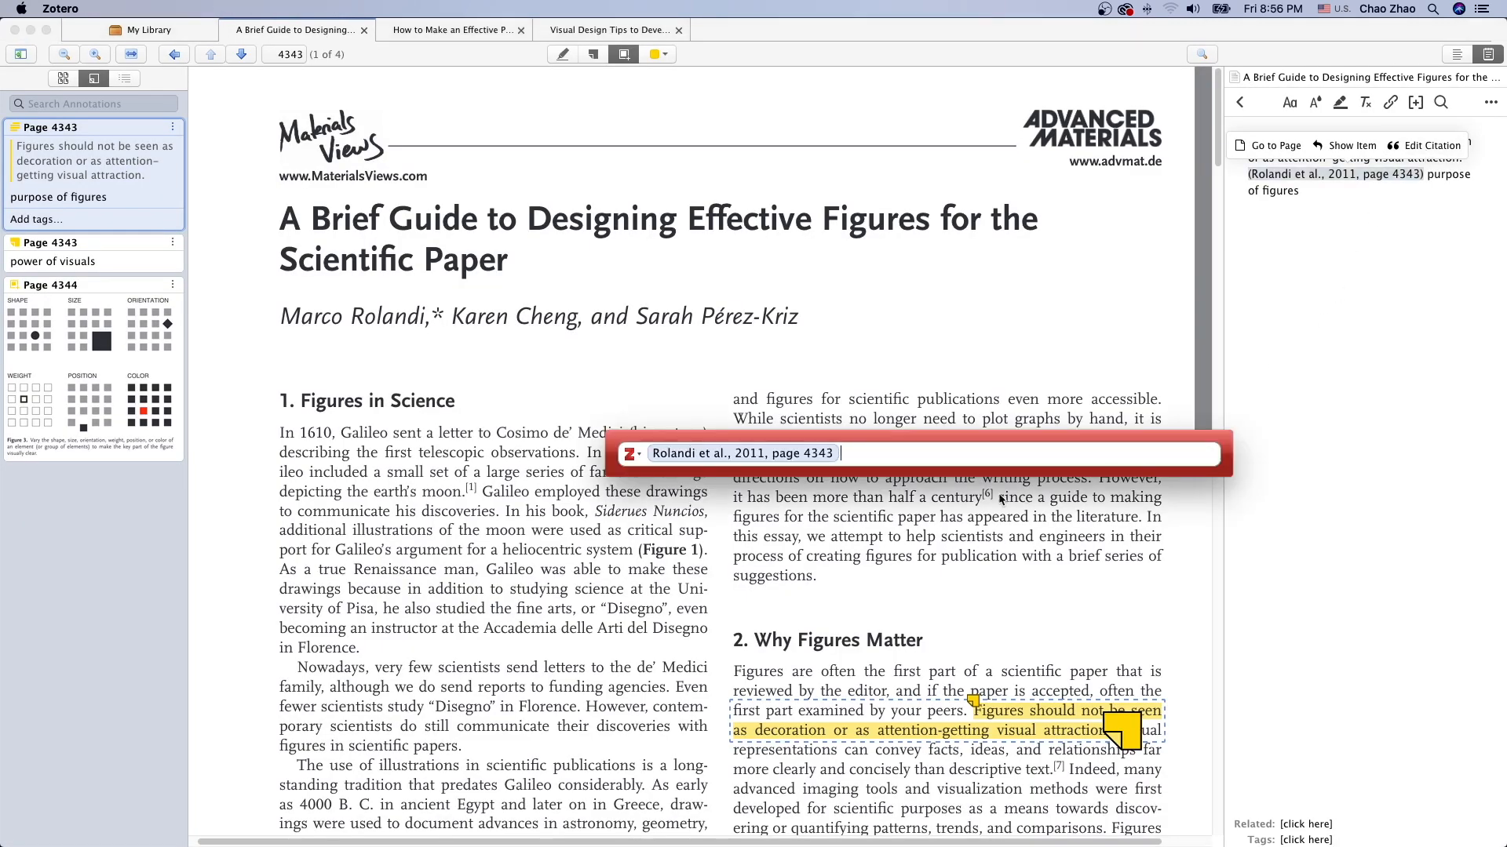
click(755, 453)
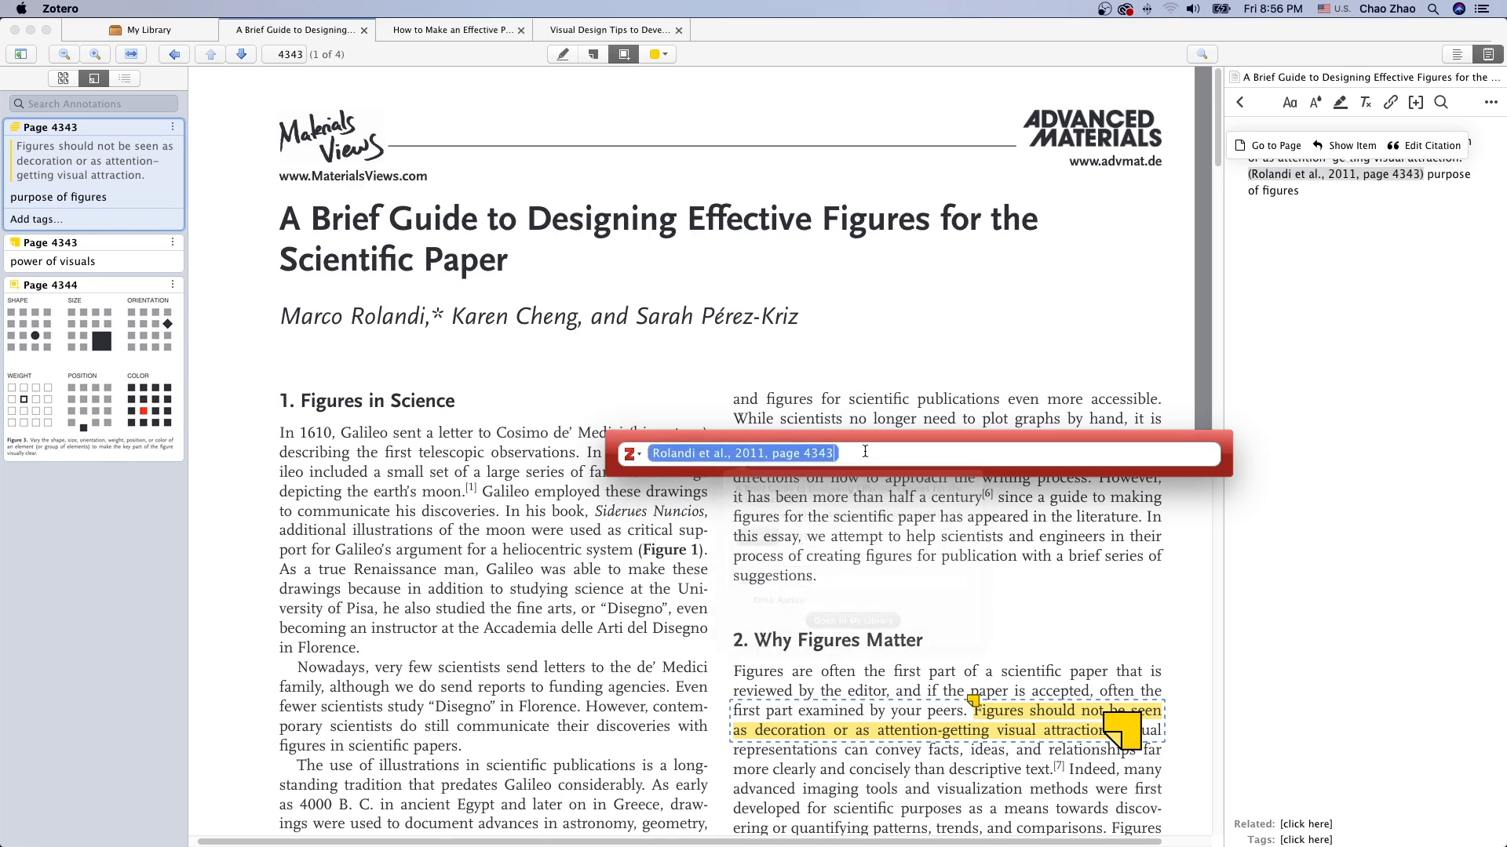
key(Return)
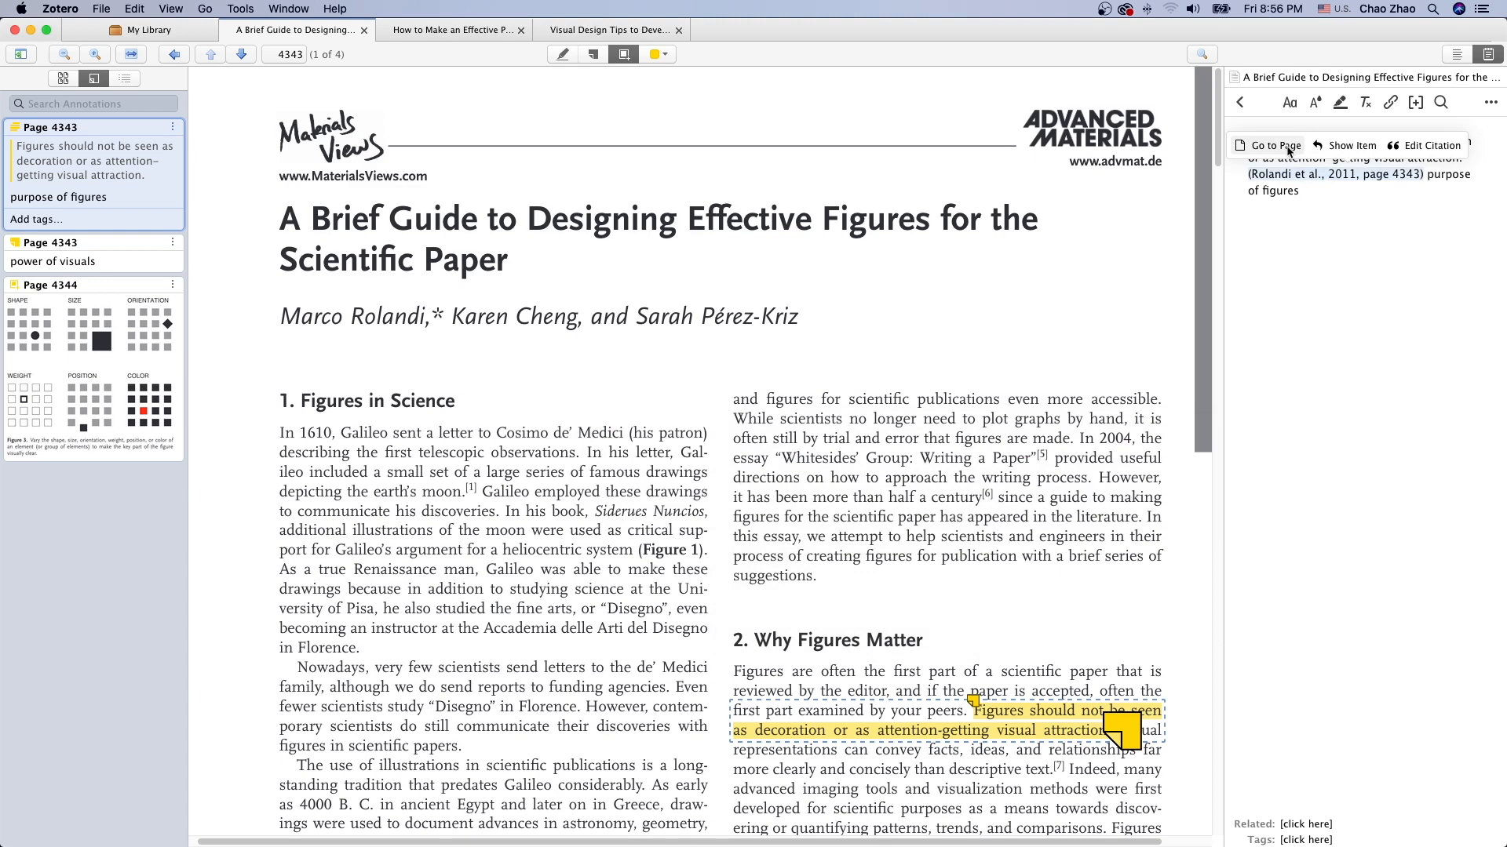
click(1287, 150)
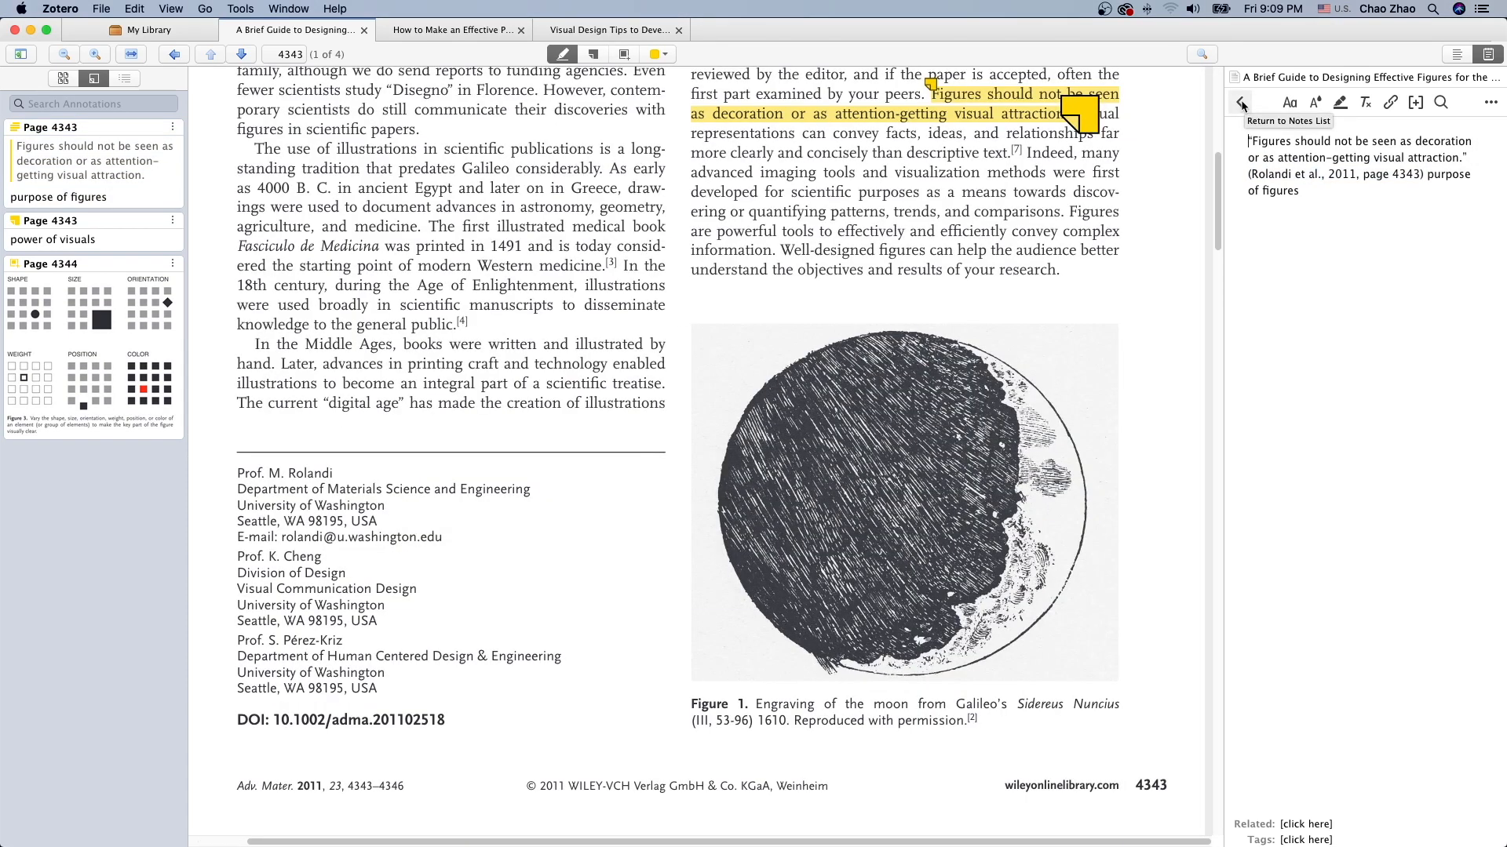
Return to the notes list, reopen the Brief Guide item note and mark the start of its quote.
click(1241, 103)
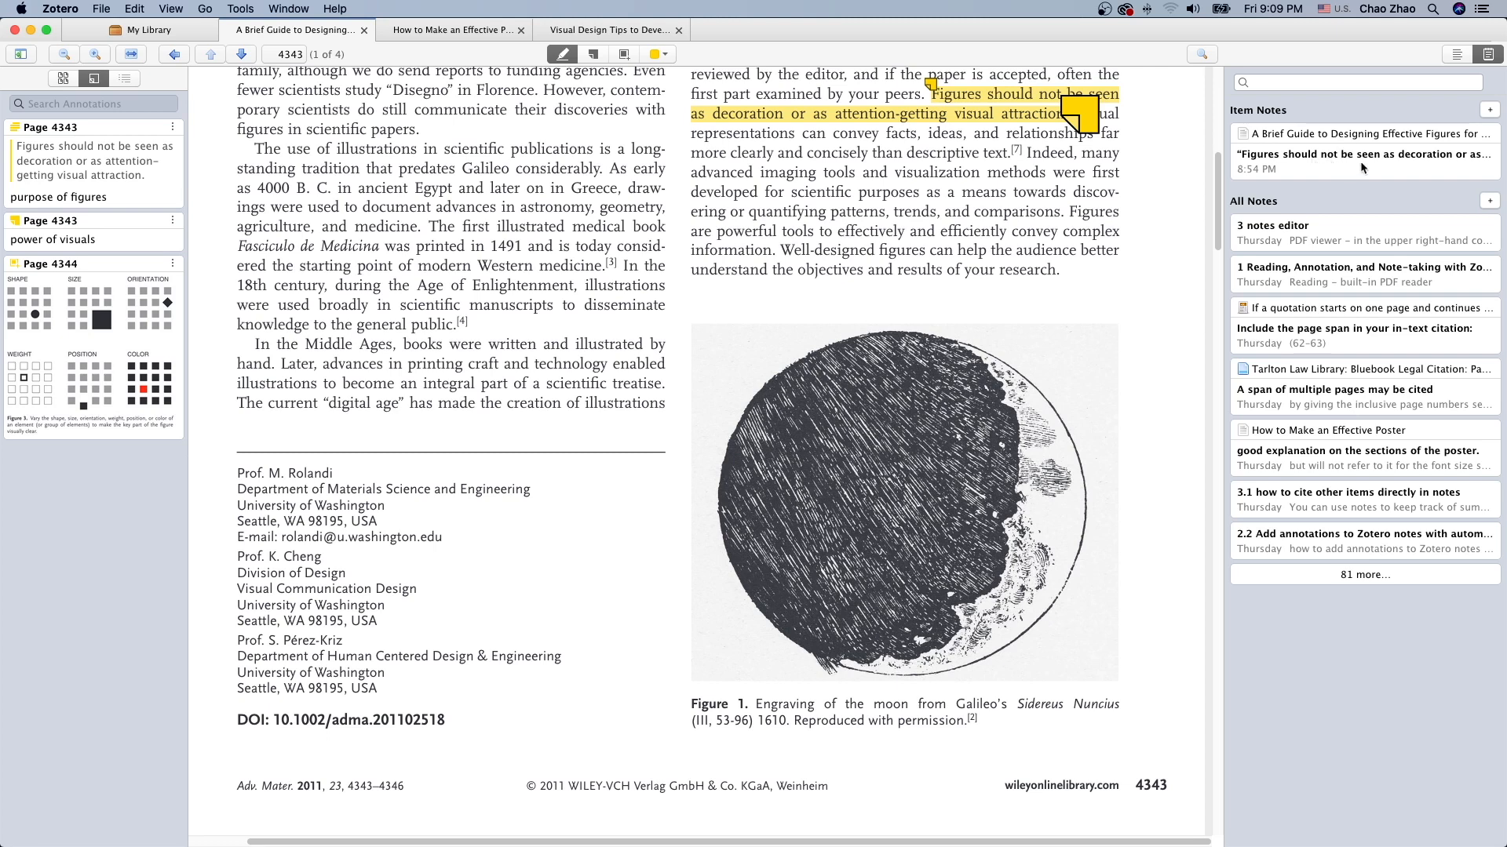
click(1295, 163)
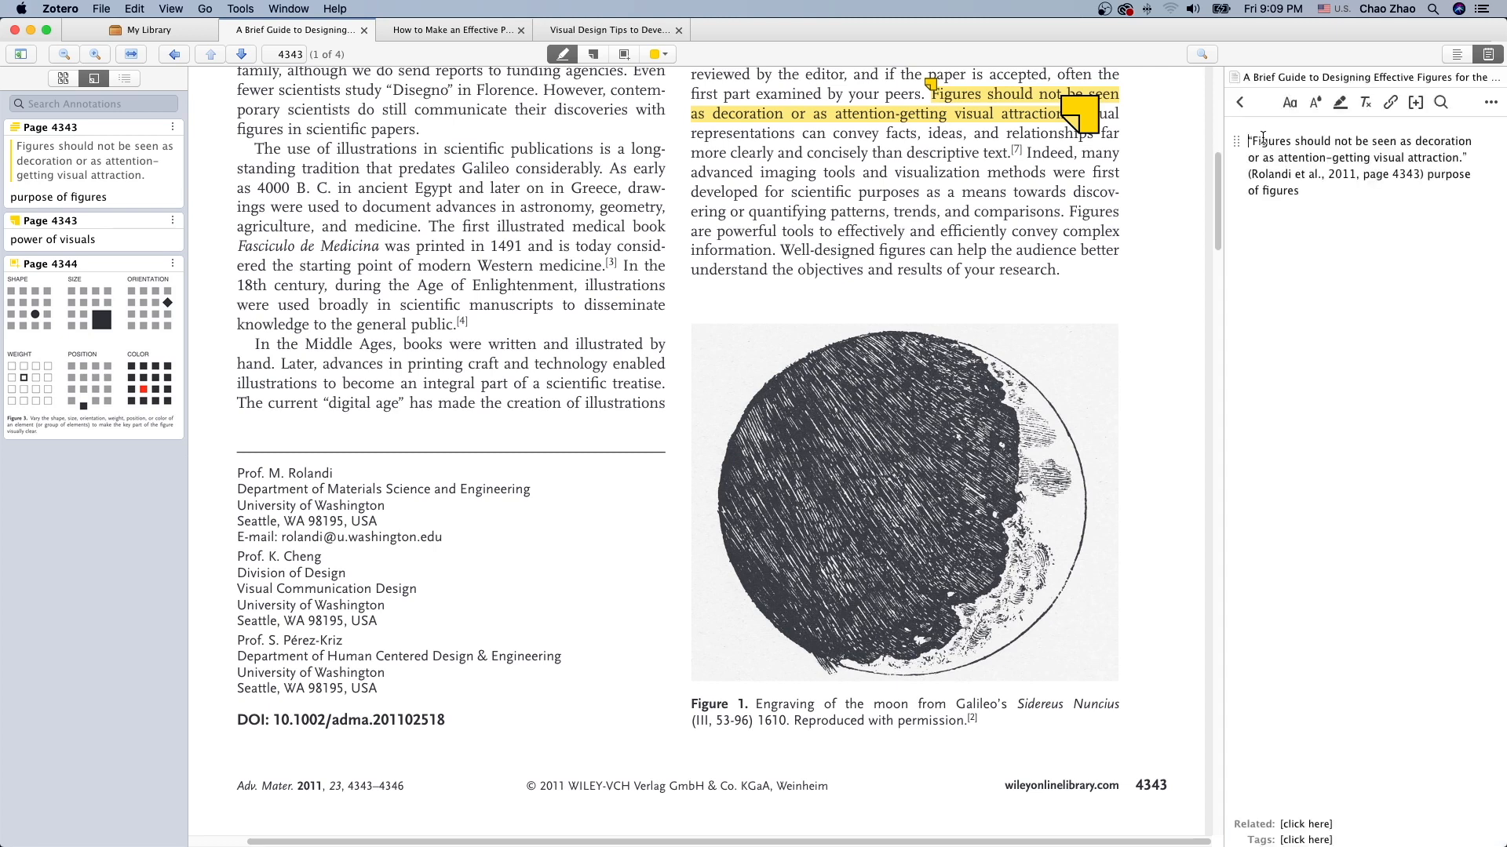
drag(1248, 140, 1342, 140)
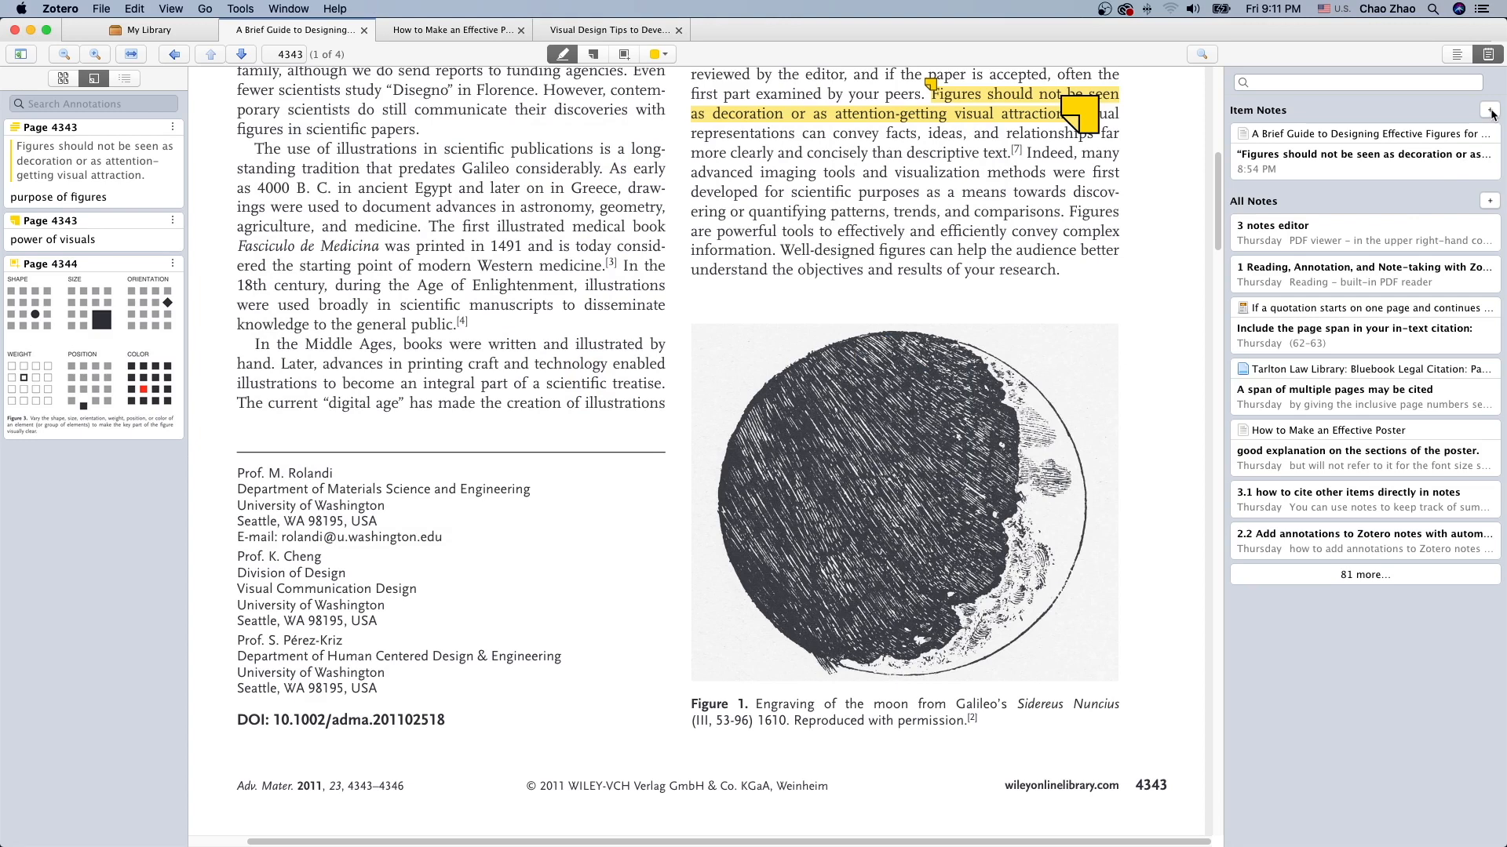
Add an item note from the Brief Guide PDF's annotations, mark its automatic title and return to the notes list.
click(1490, 111)
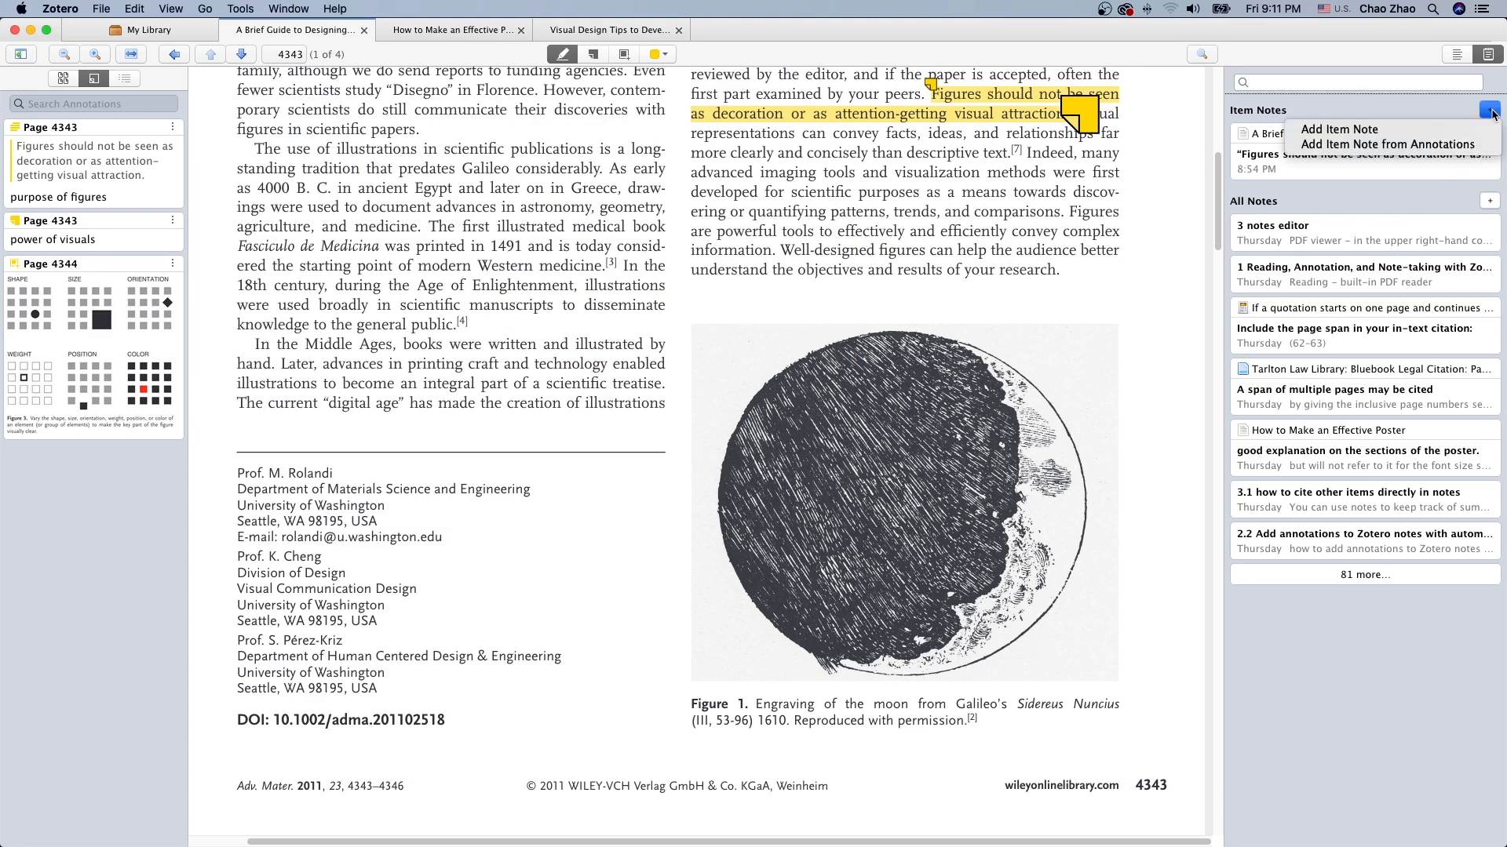
click(1461, 147)
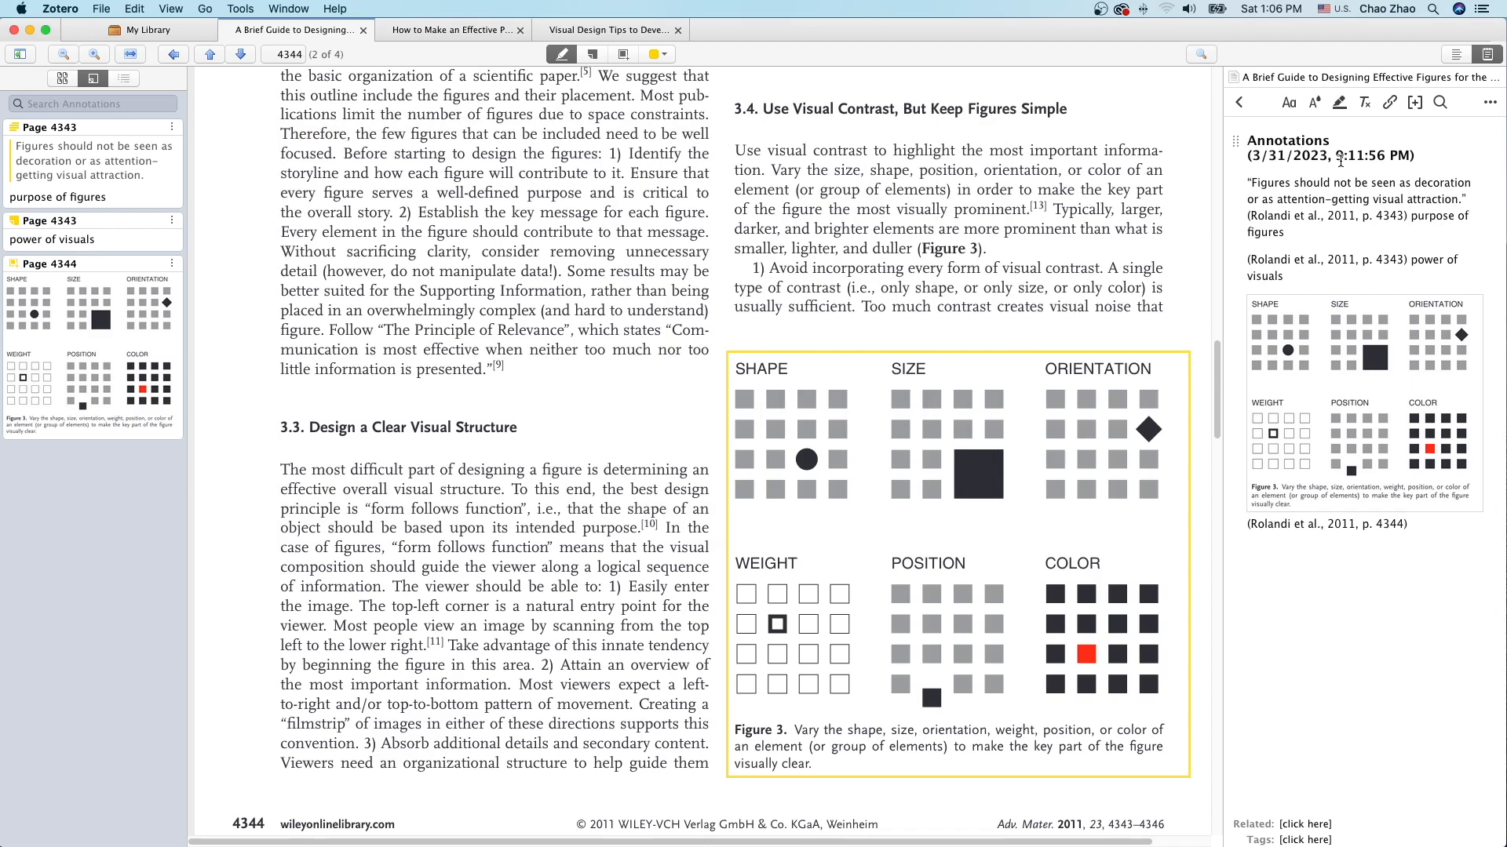
drag(1247, 140, 1423, 163)
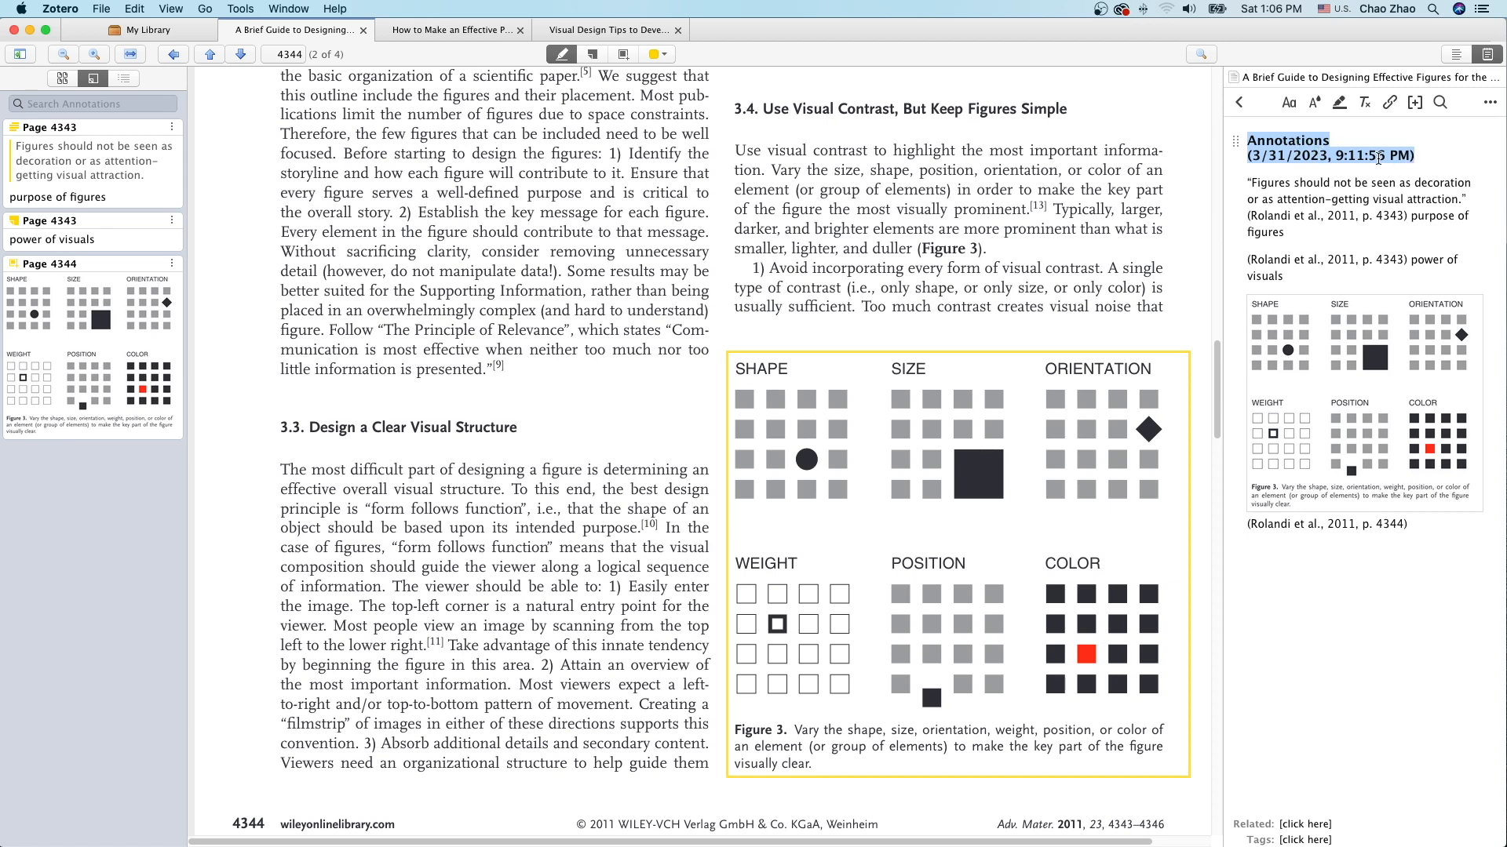
click(1240, 102)
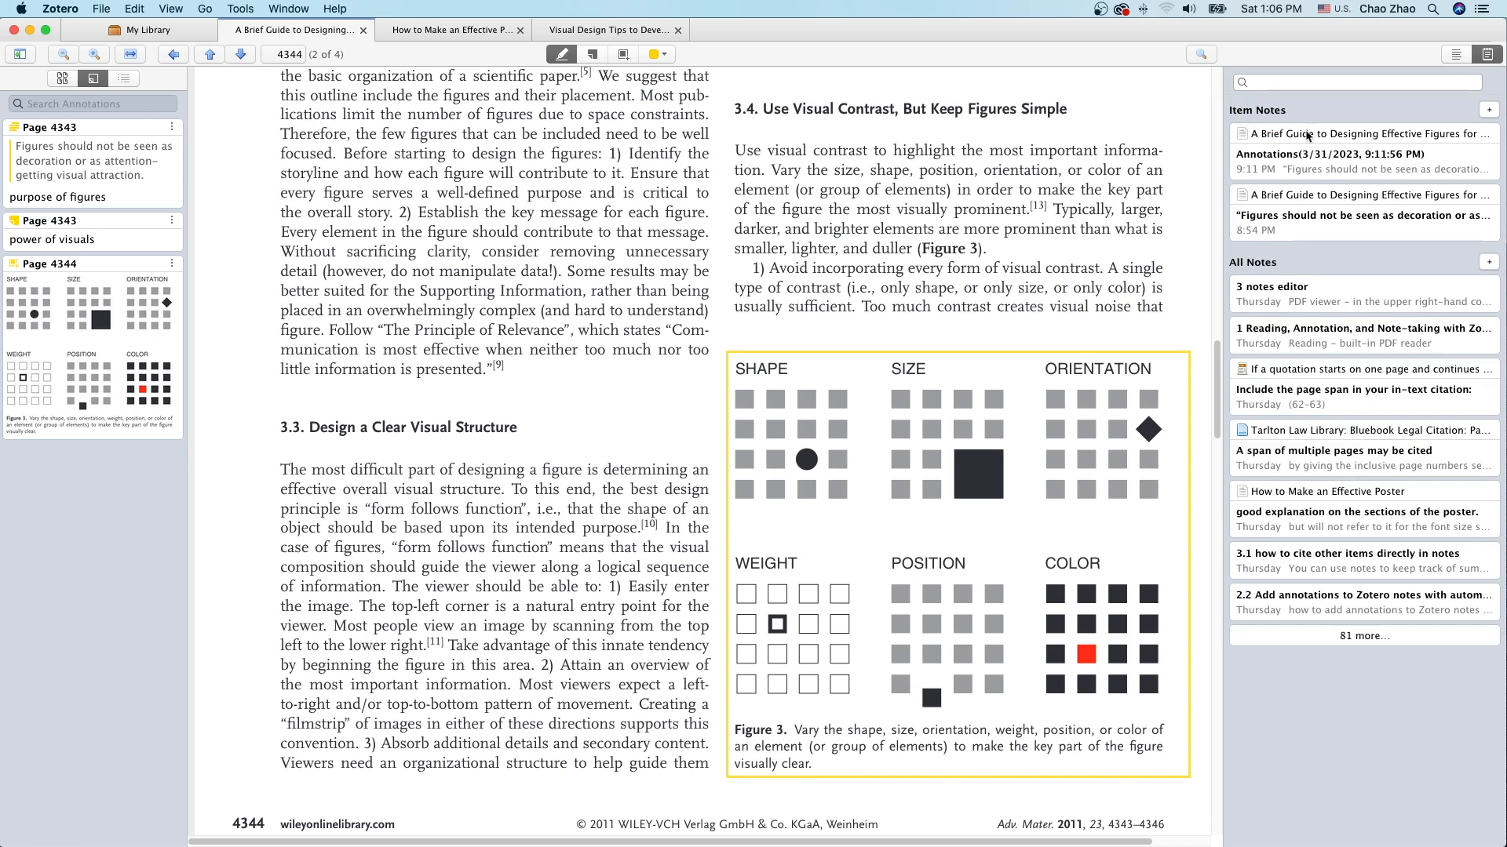
Reopen the annotations note, replace its heading with "Why figures and how to use it effectively" and return to the notes list.
click(1395, 158)
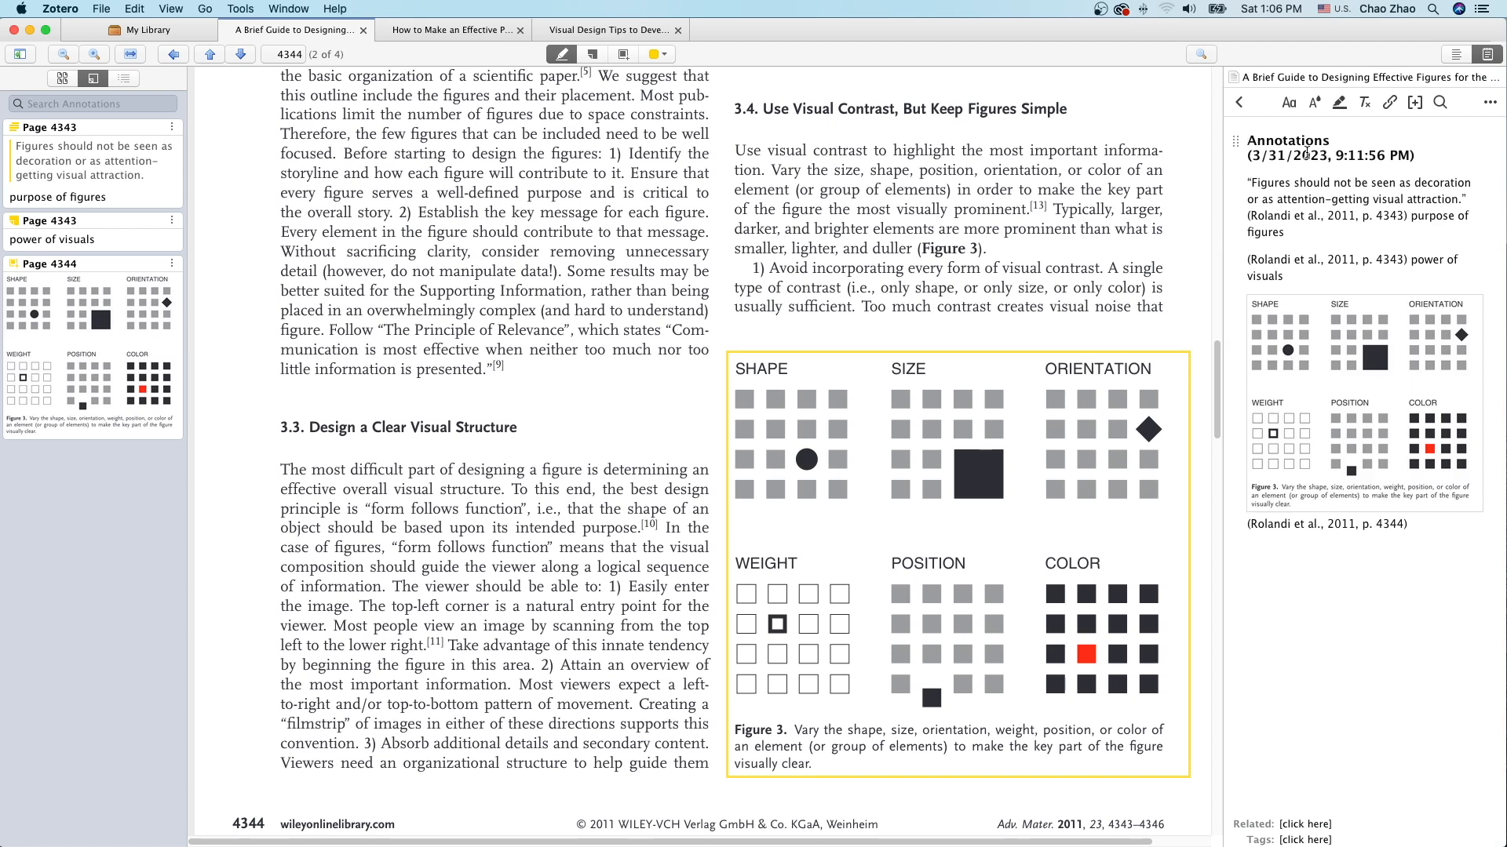
drag(1247, 141, 1419, 156)
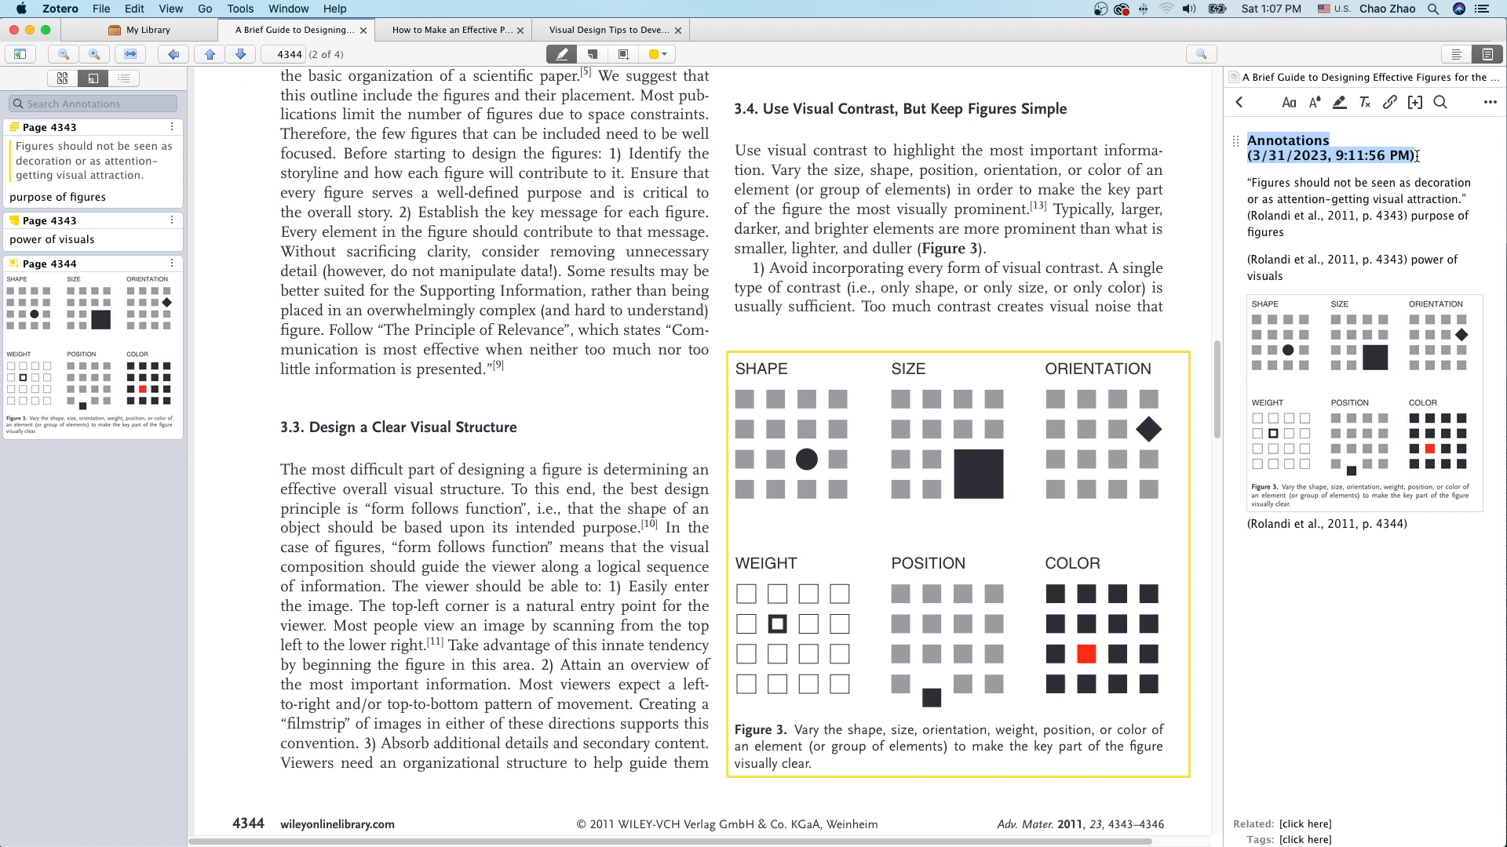
key(BackSpace)
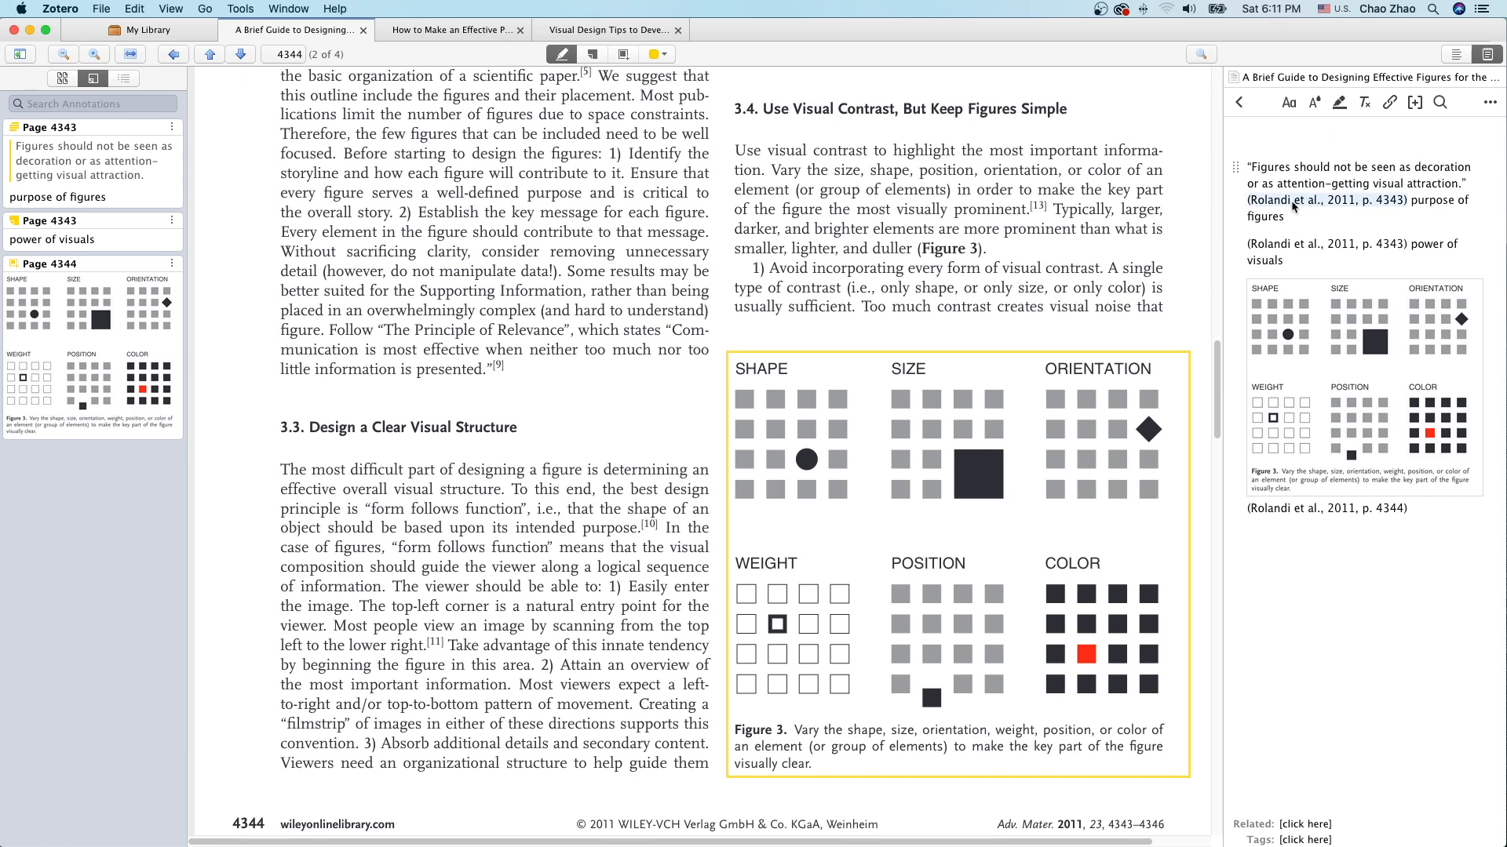
text(Why figures and how to use it effe)
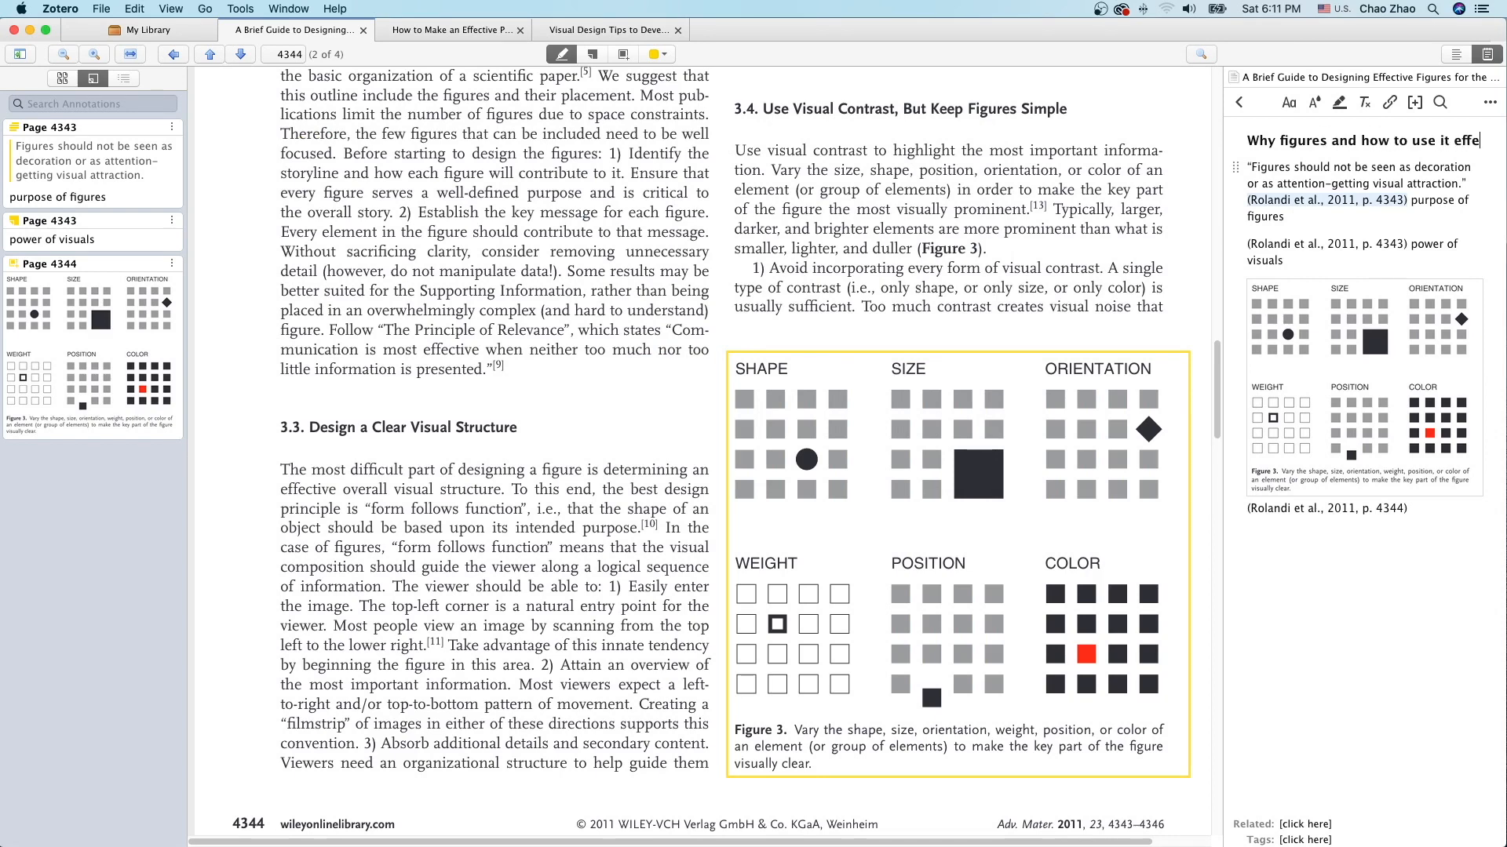
text(ctively)
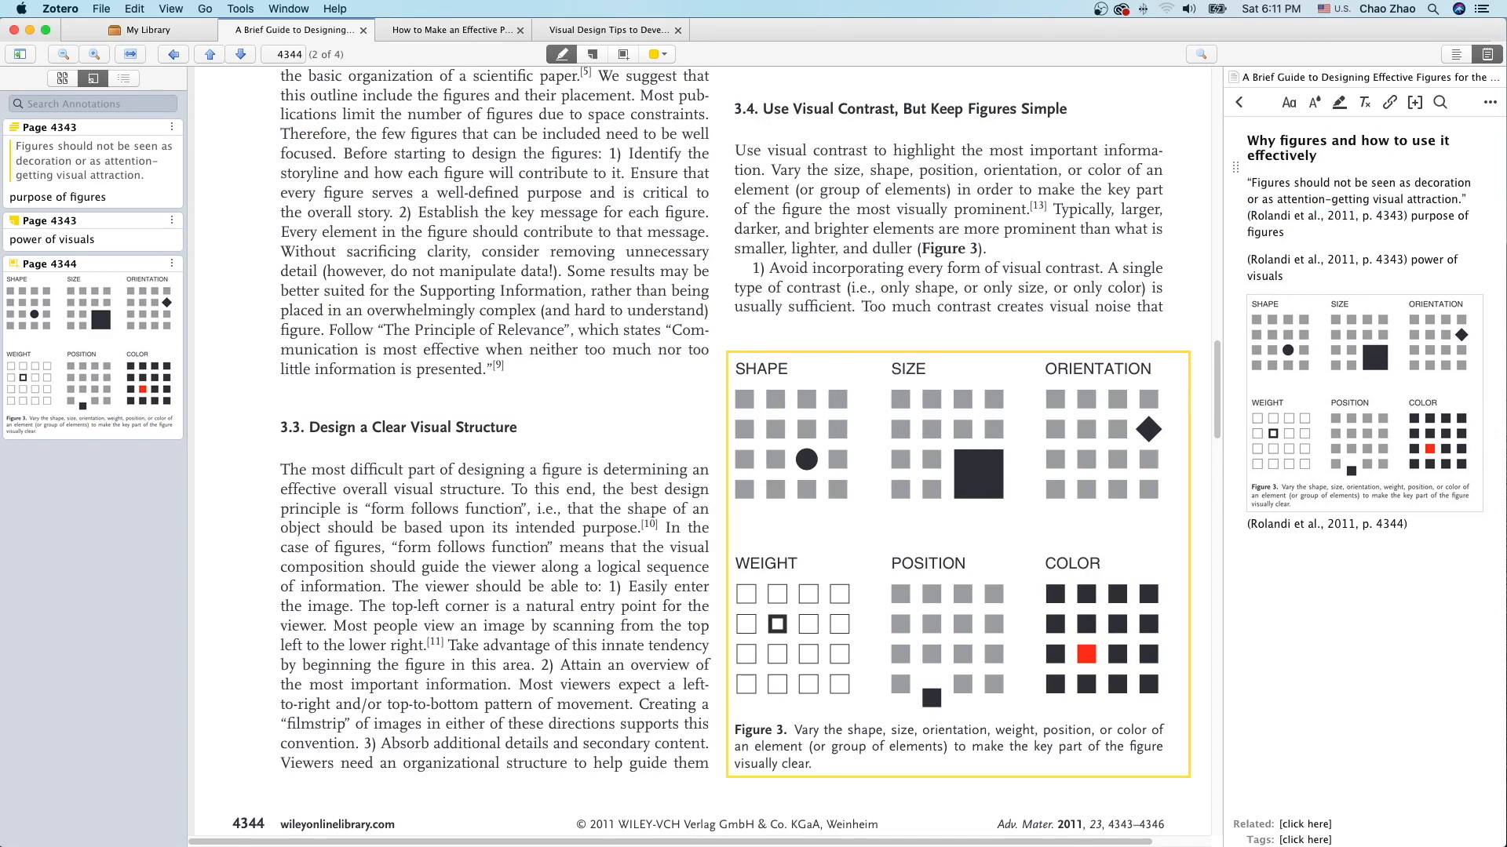
click(1240, 103)
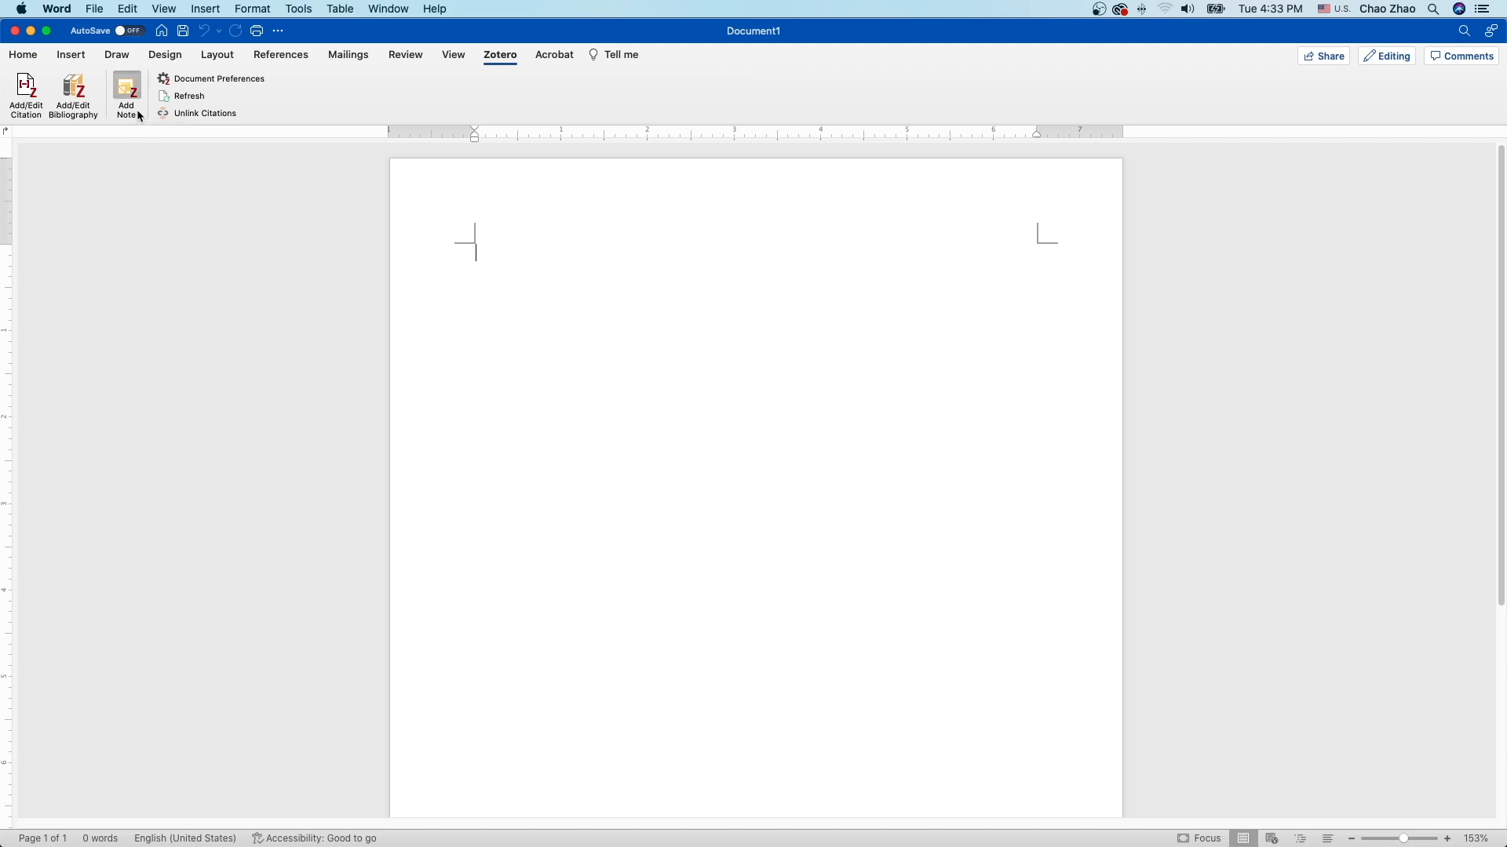
In Word, insert the "Figures should not be seen as decoration" note by searching "figures", with Chicago Manual of Style 17th edition (full note) footnotes.
click(137, 112)
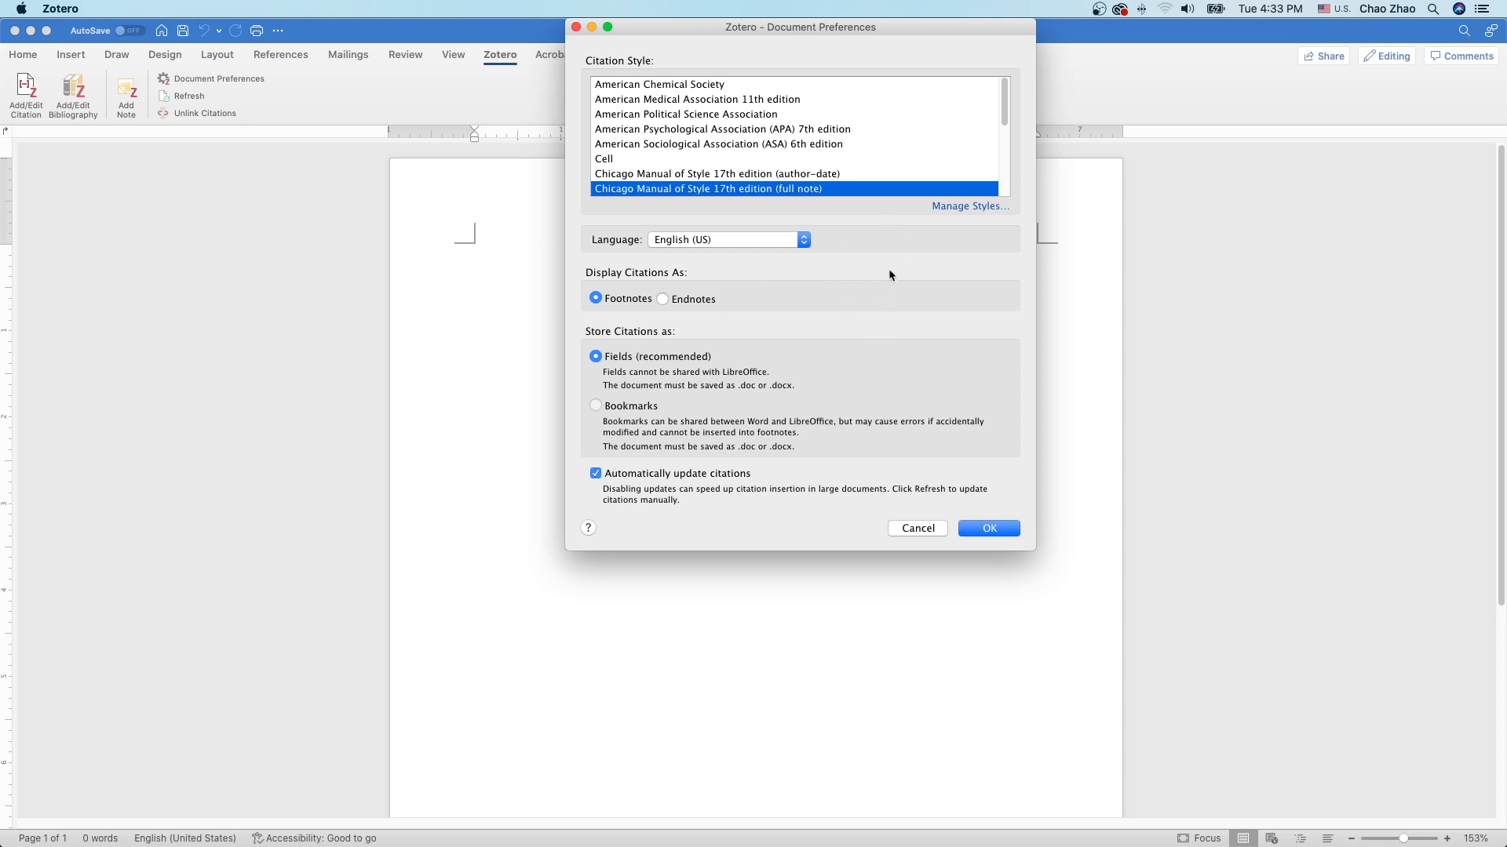
click(1000, 528)
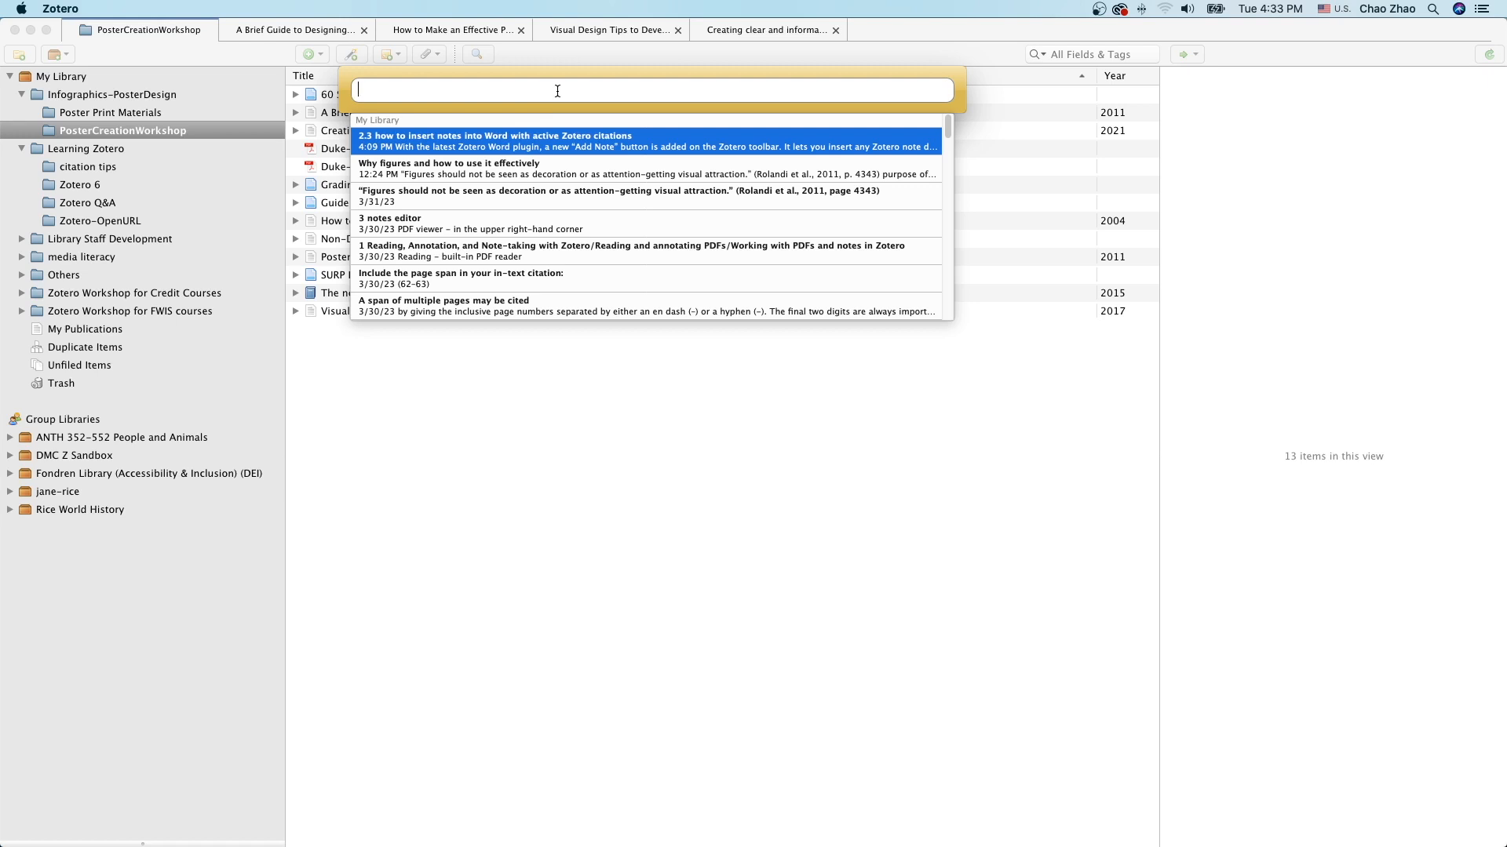
text(figures)
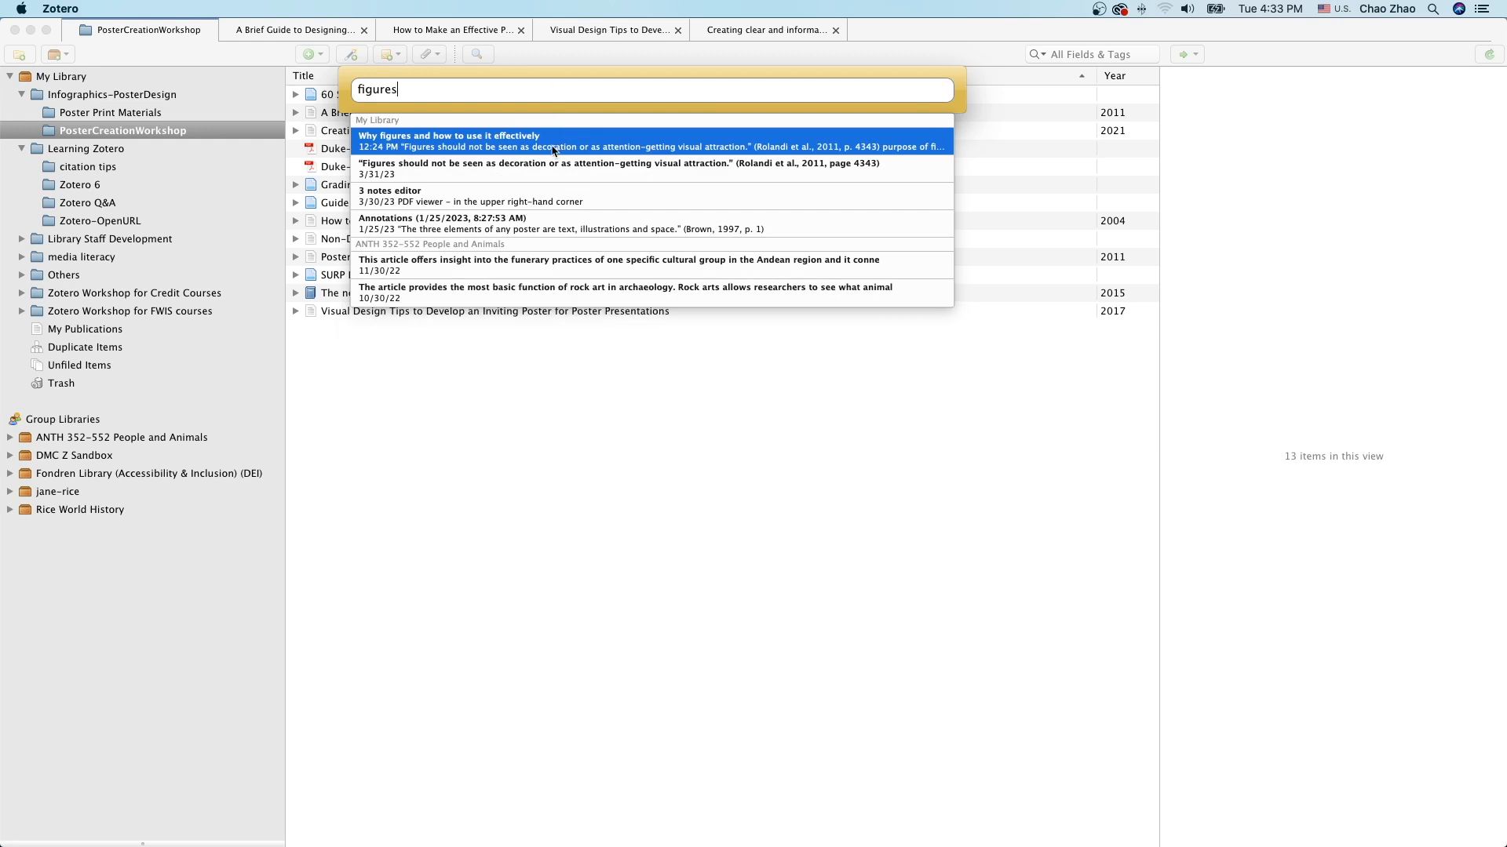
key(Return)
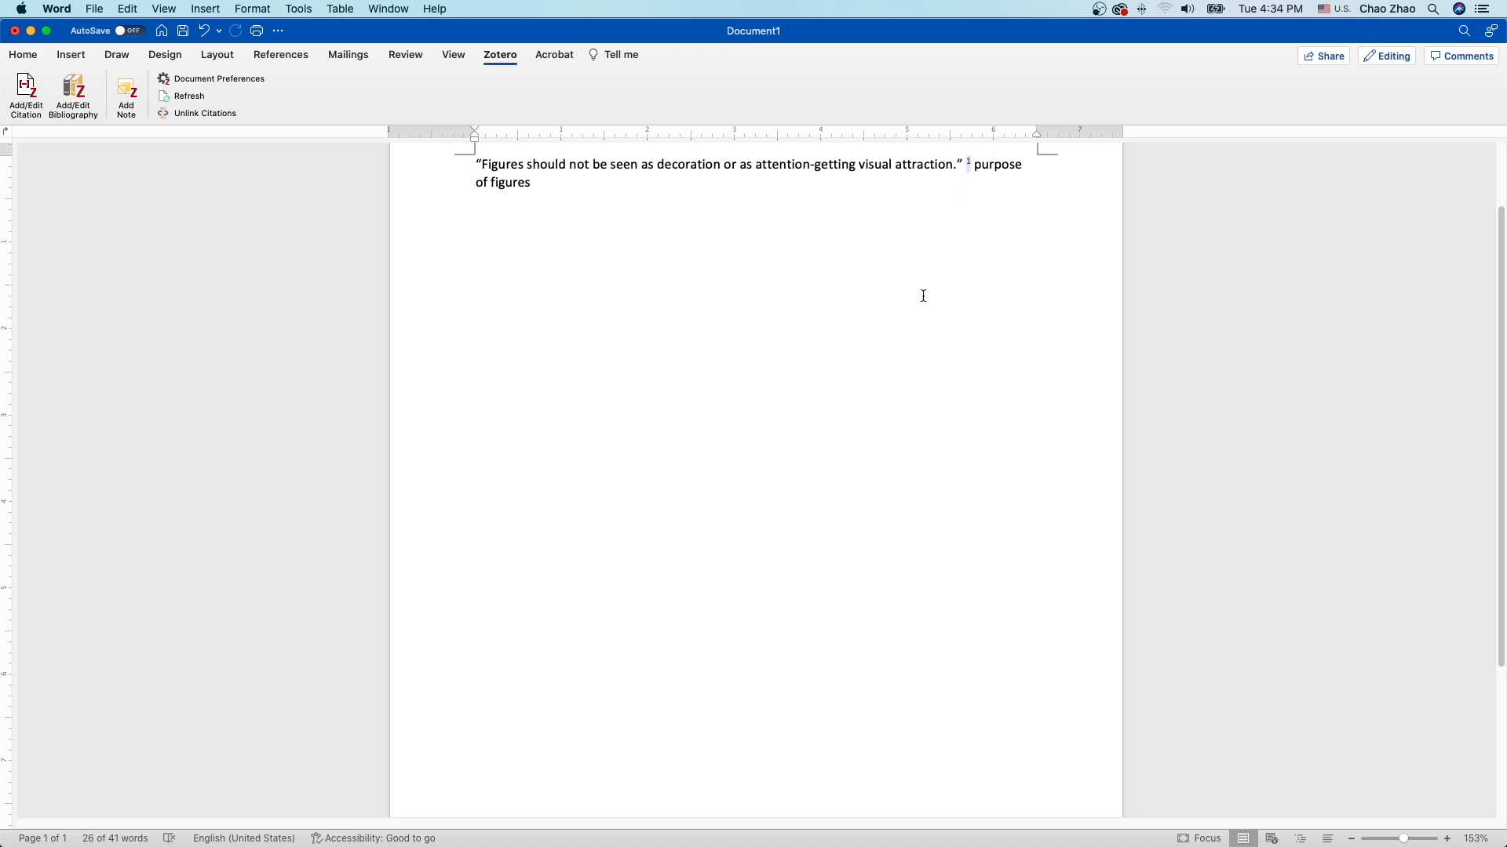
scroll(918, 395, down, 5)
scroll(916, 404, down, 3)
scroll(906, 494, down, 1)
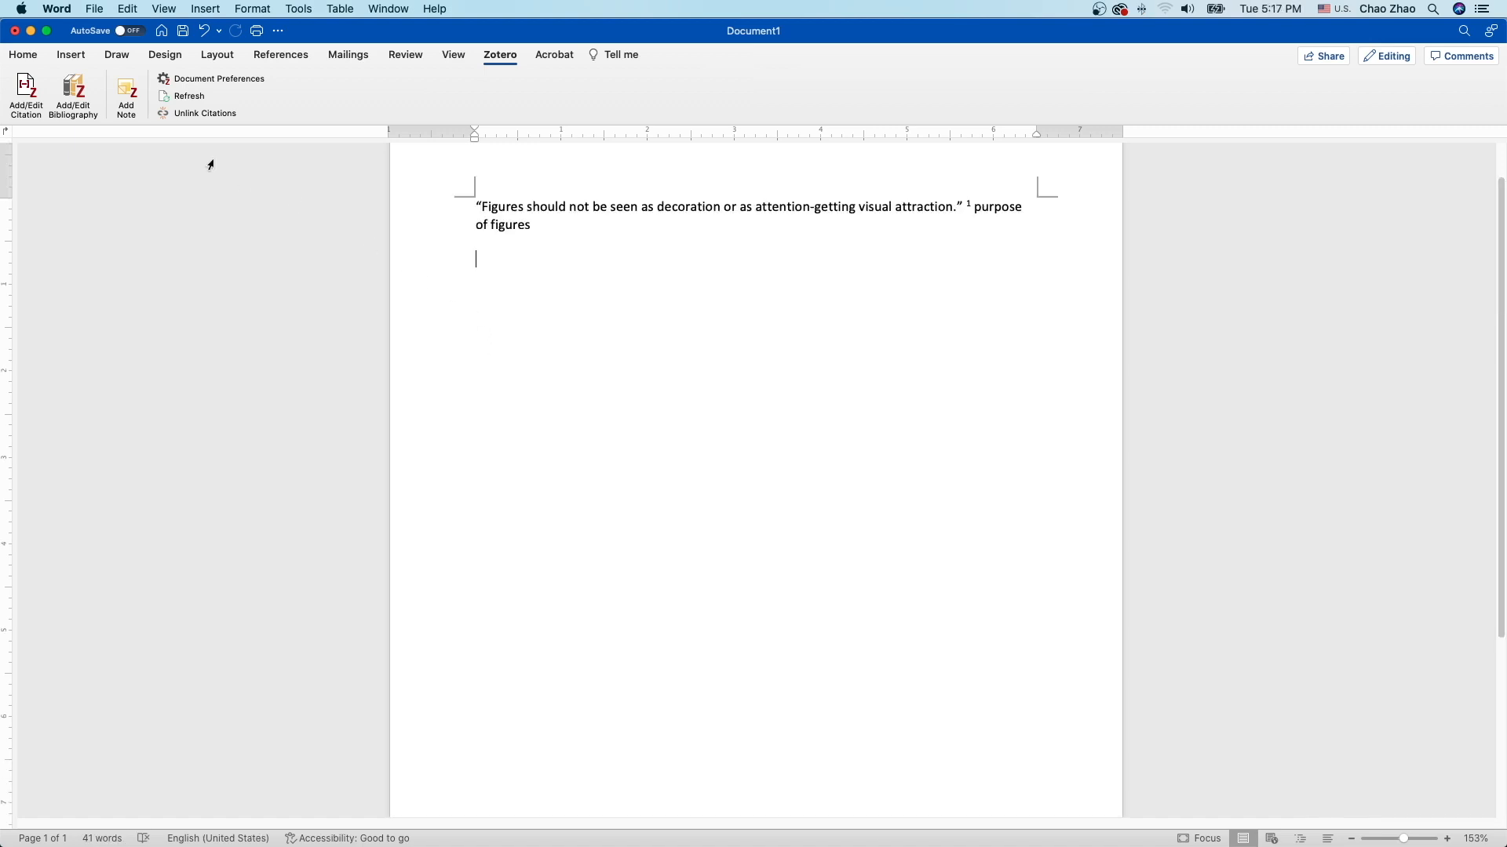
Insert the Zotero note "Why figures and how to use it effectively" below the quote and review its figure and footnotes.
click(127, 98)
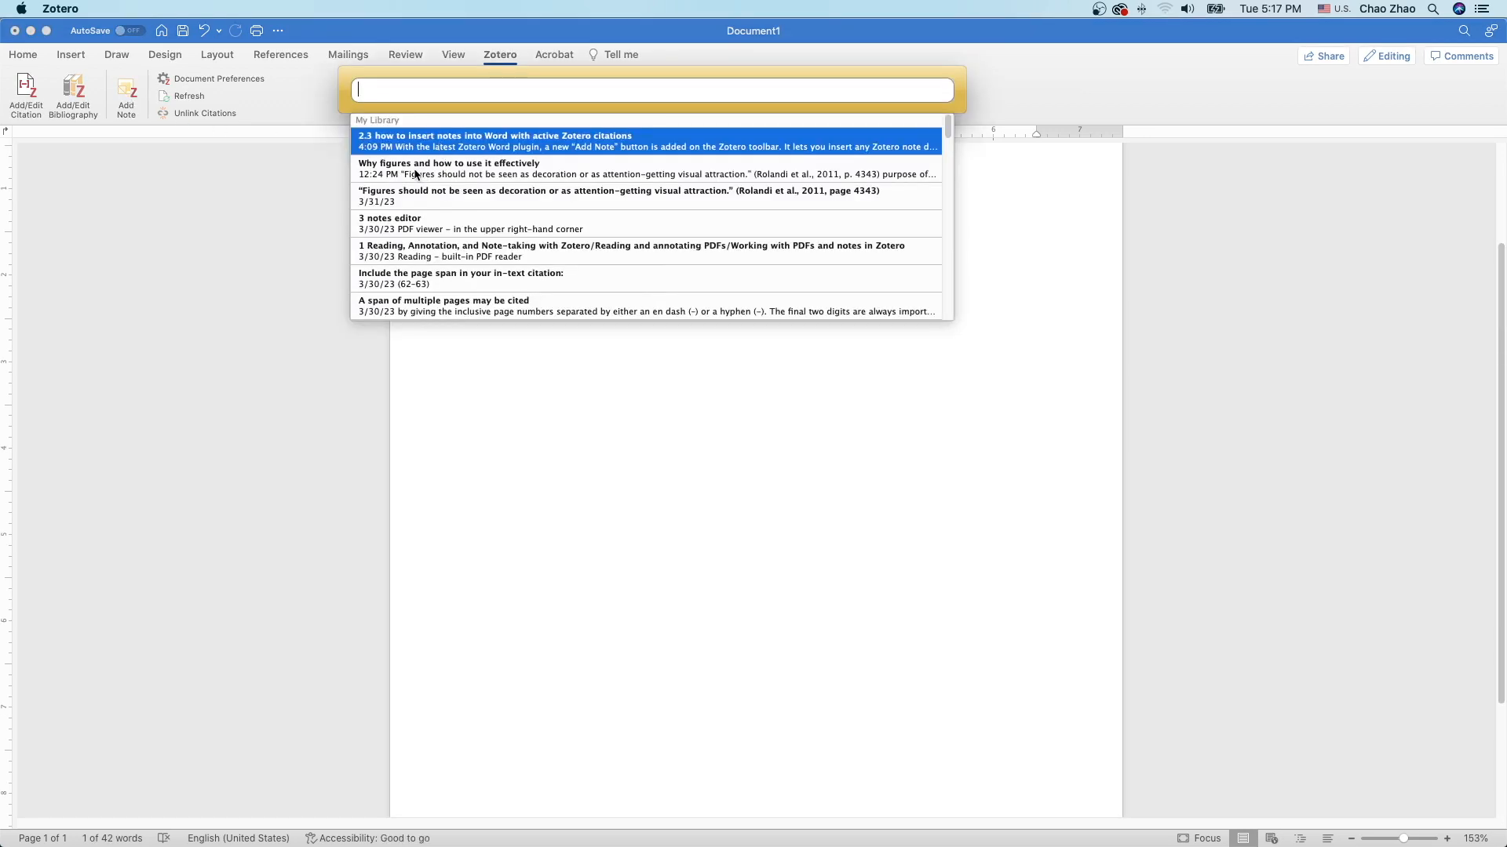
click(463, 175)
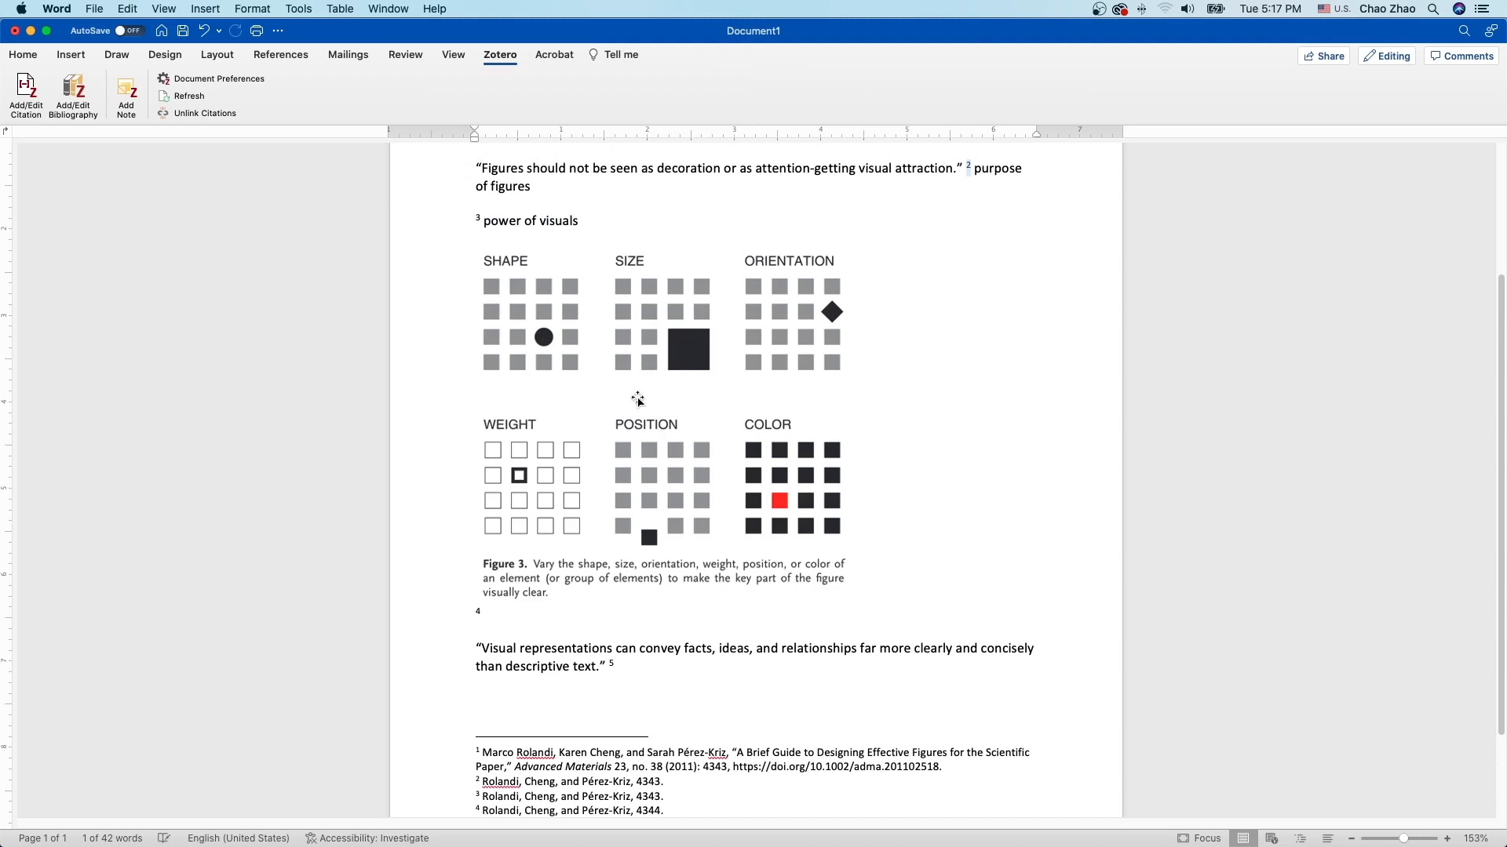
scroll(635, 408, up, 1)
scroll(635, 407, down, 3)
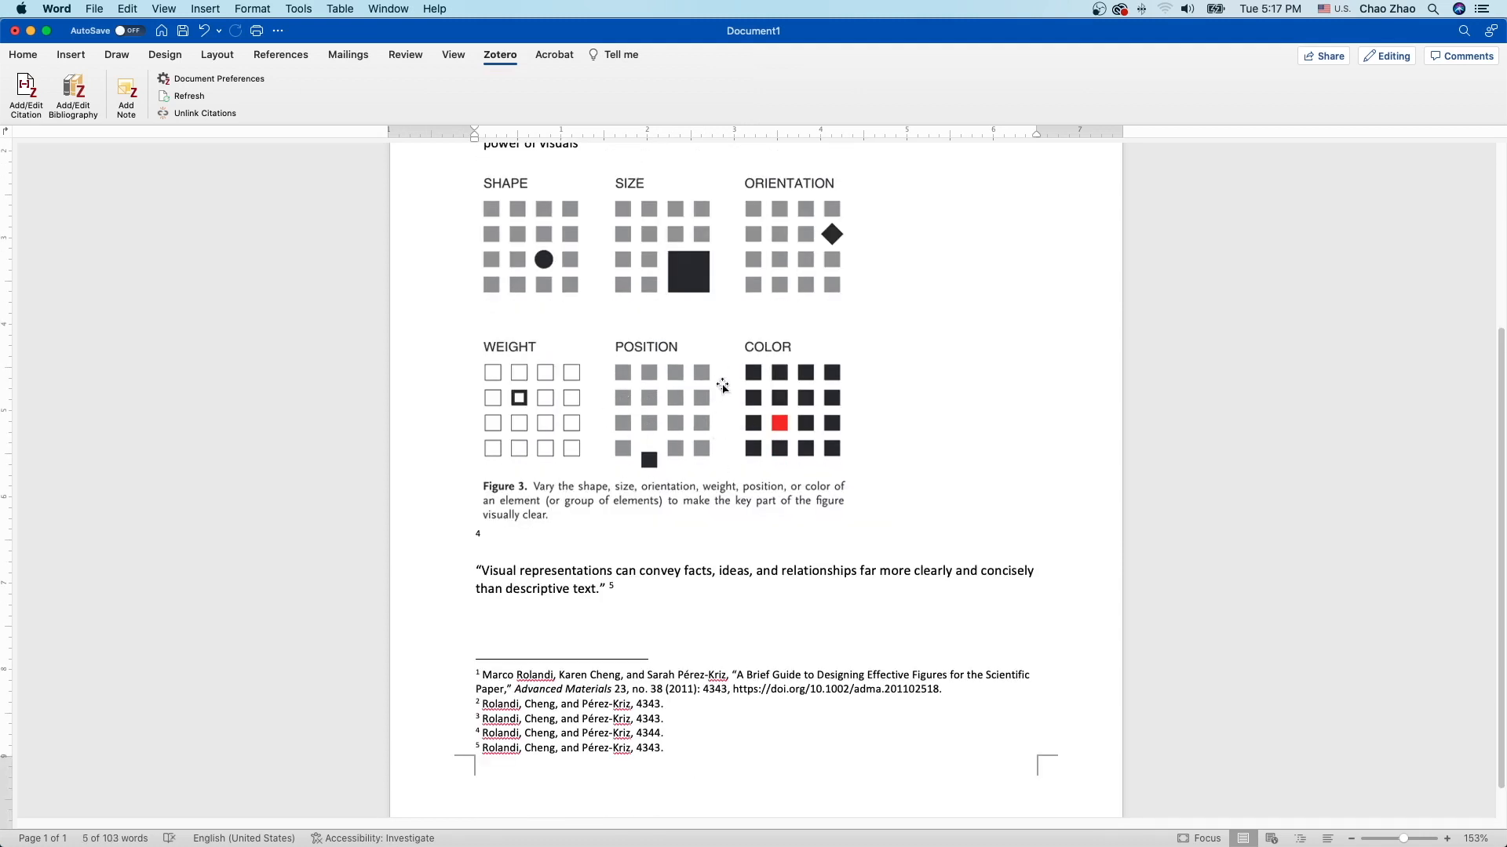
scroll(721, 385, down, 2)
scroll(721, 385, up, 7)
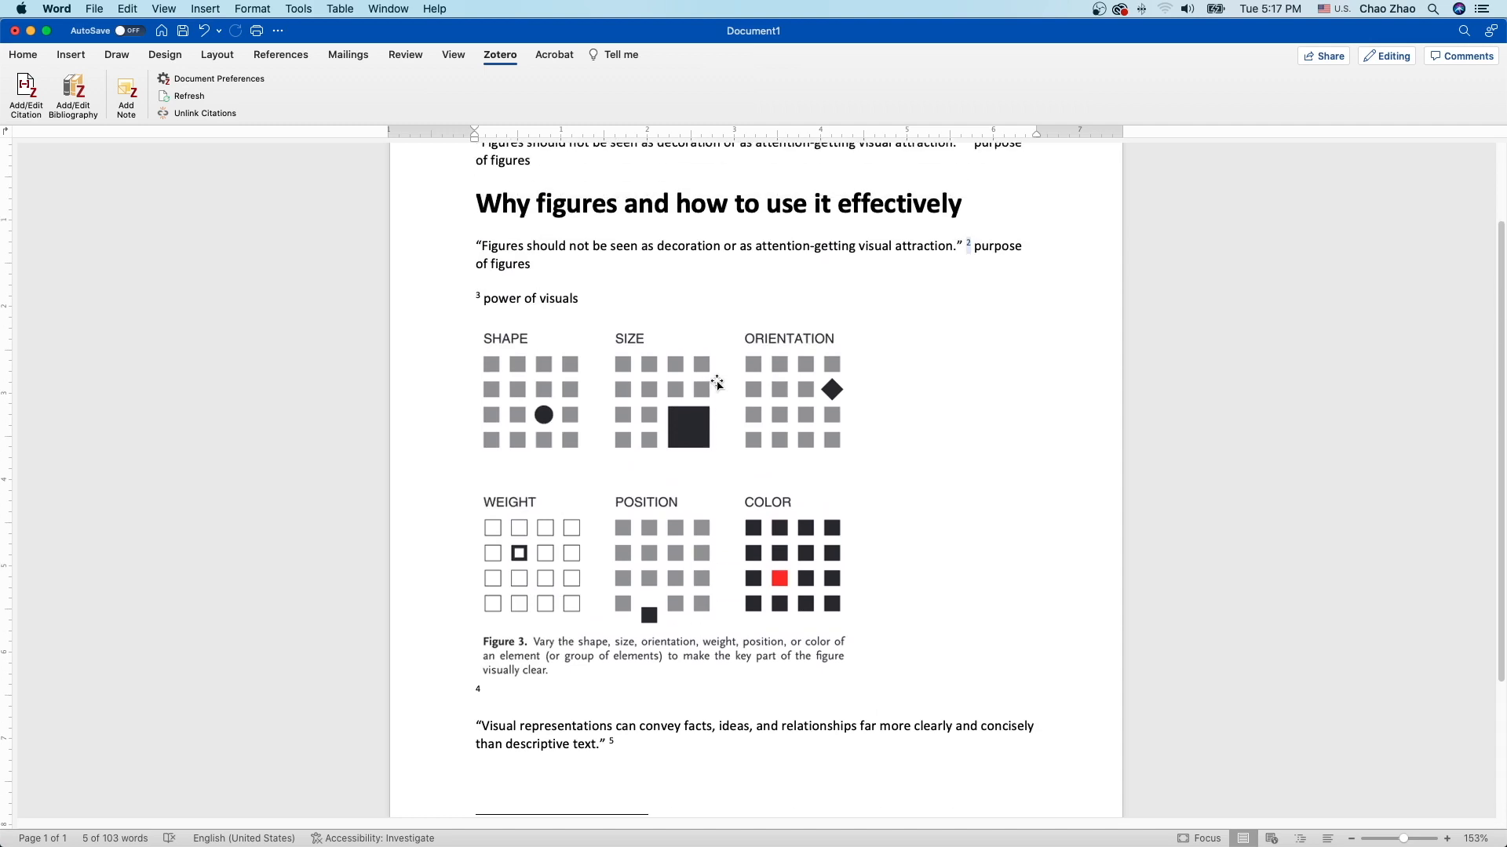
scroll(662, 328, up, 4)
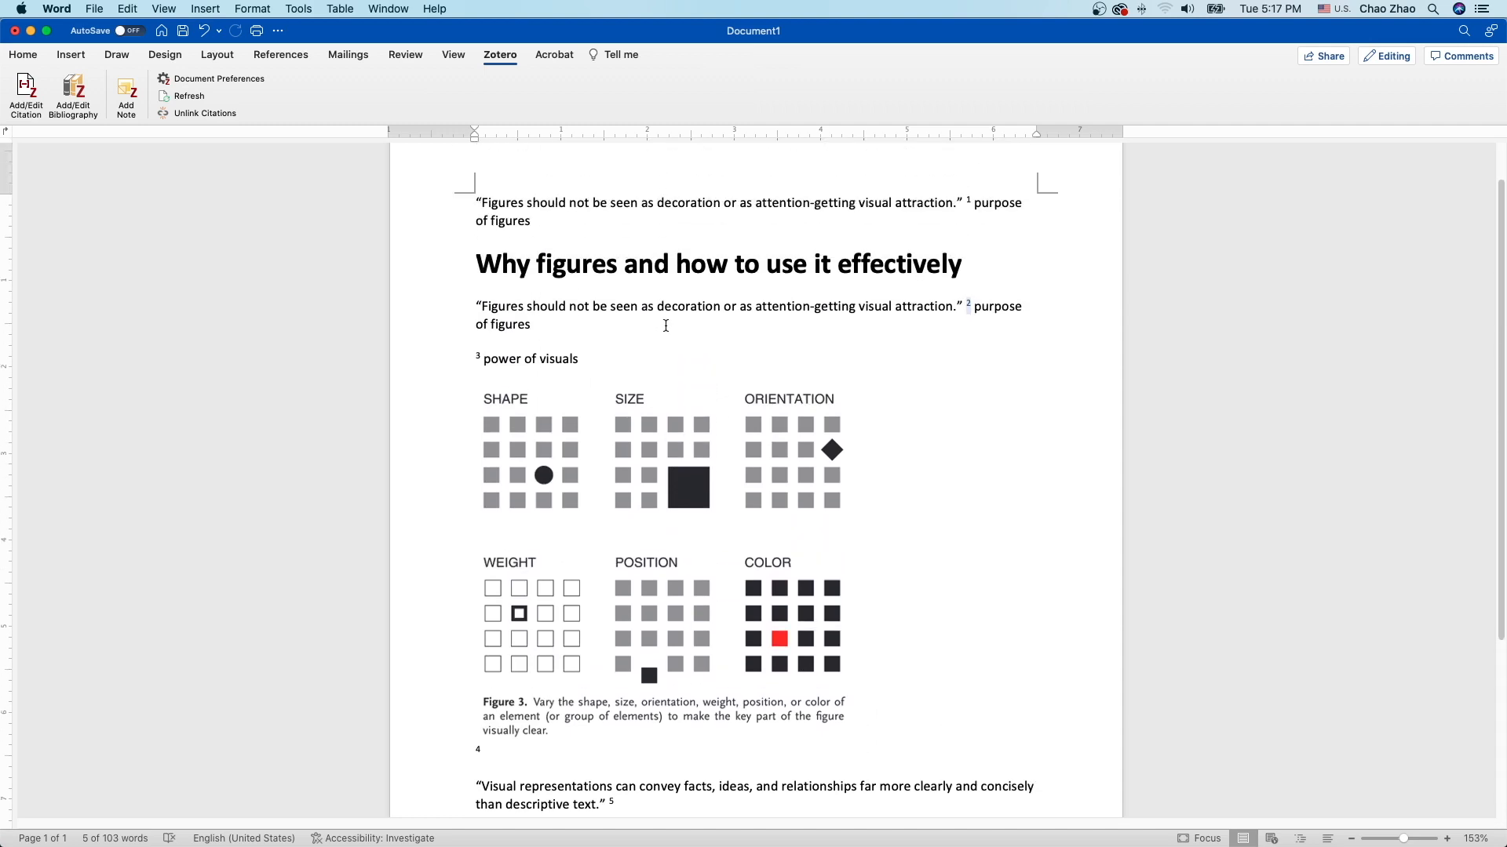
Compare the two identical quotes and delete the repeated quote paragraph with its citation under the heading.
drag(480, 252, 965, 250)
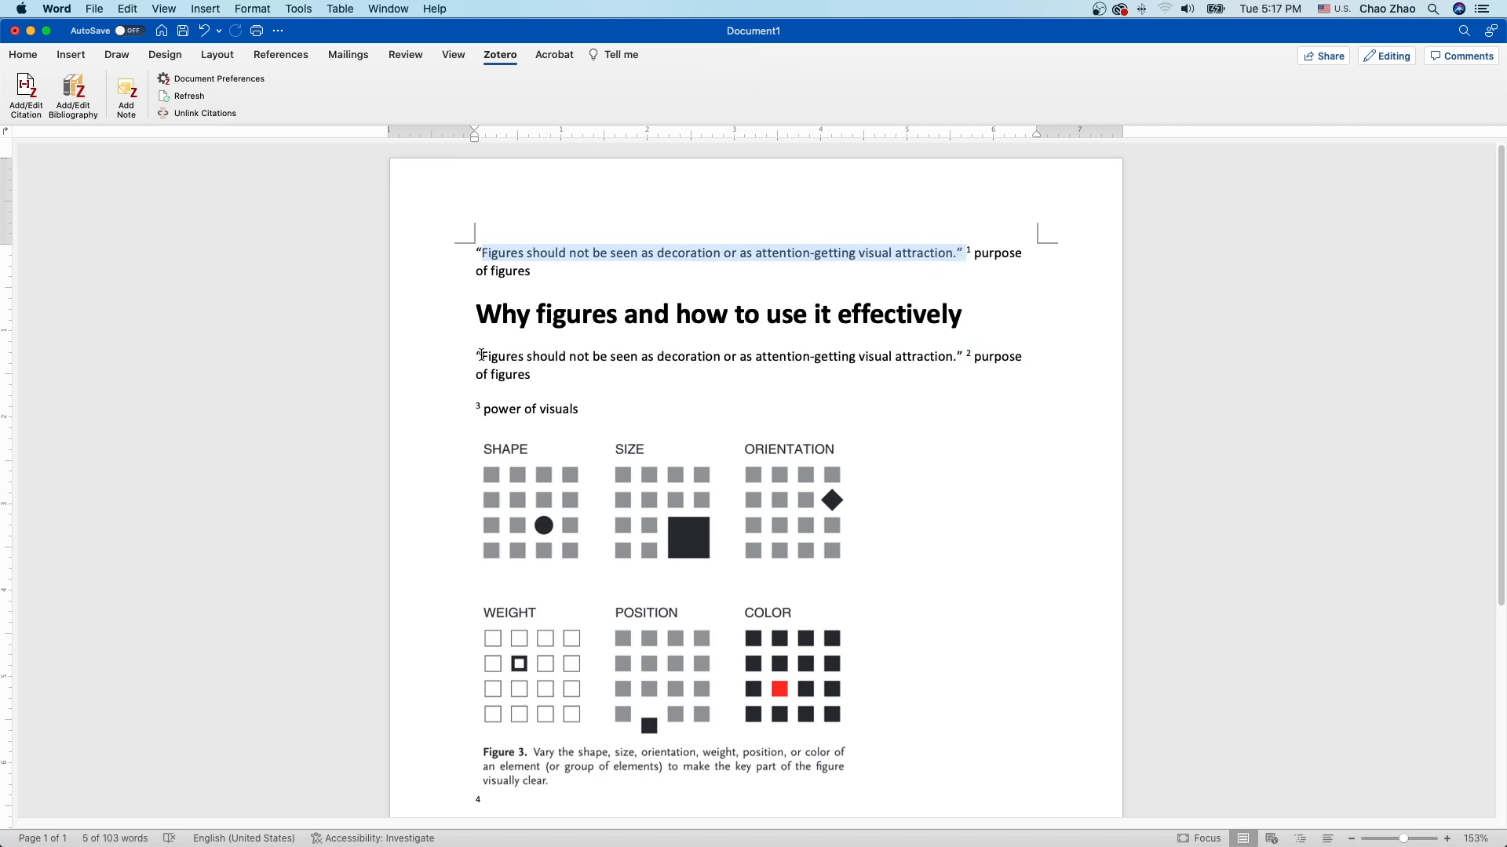
drag(473, 353, 569, 373)
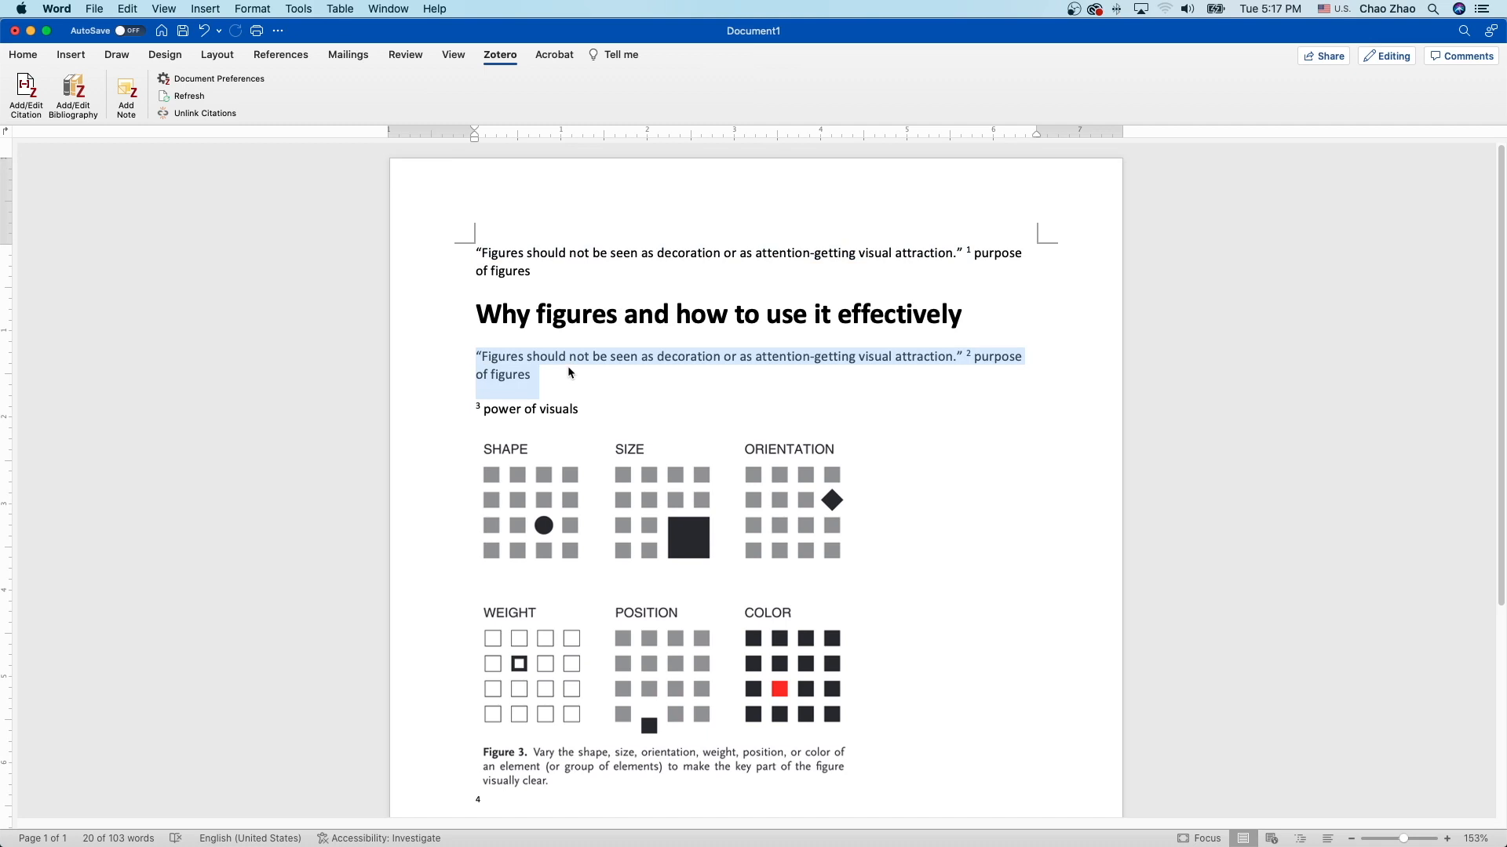
key(BackSpace)
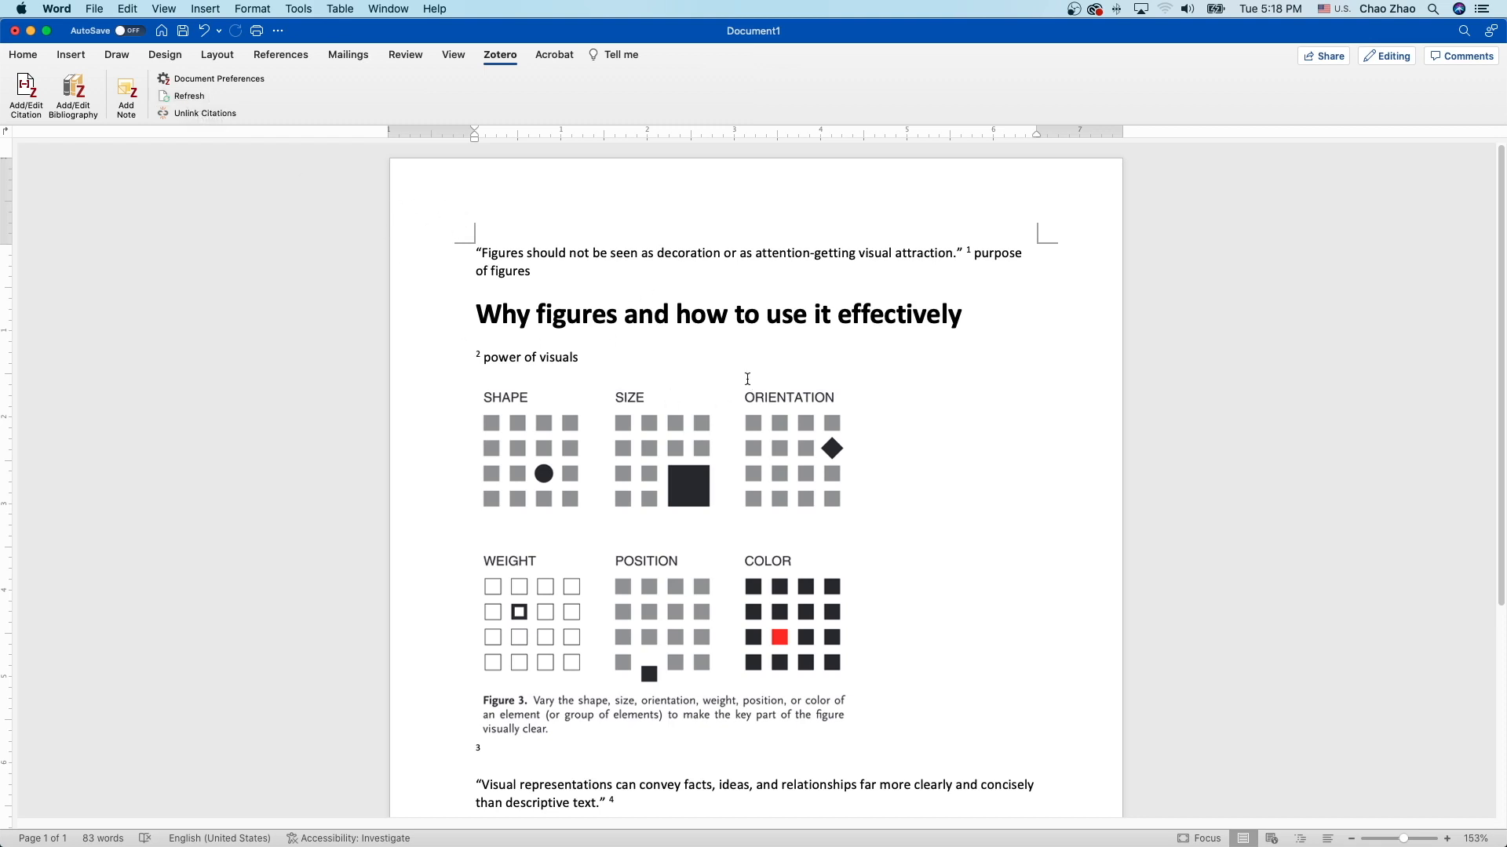
scroll(798, 477, down, 2)
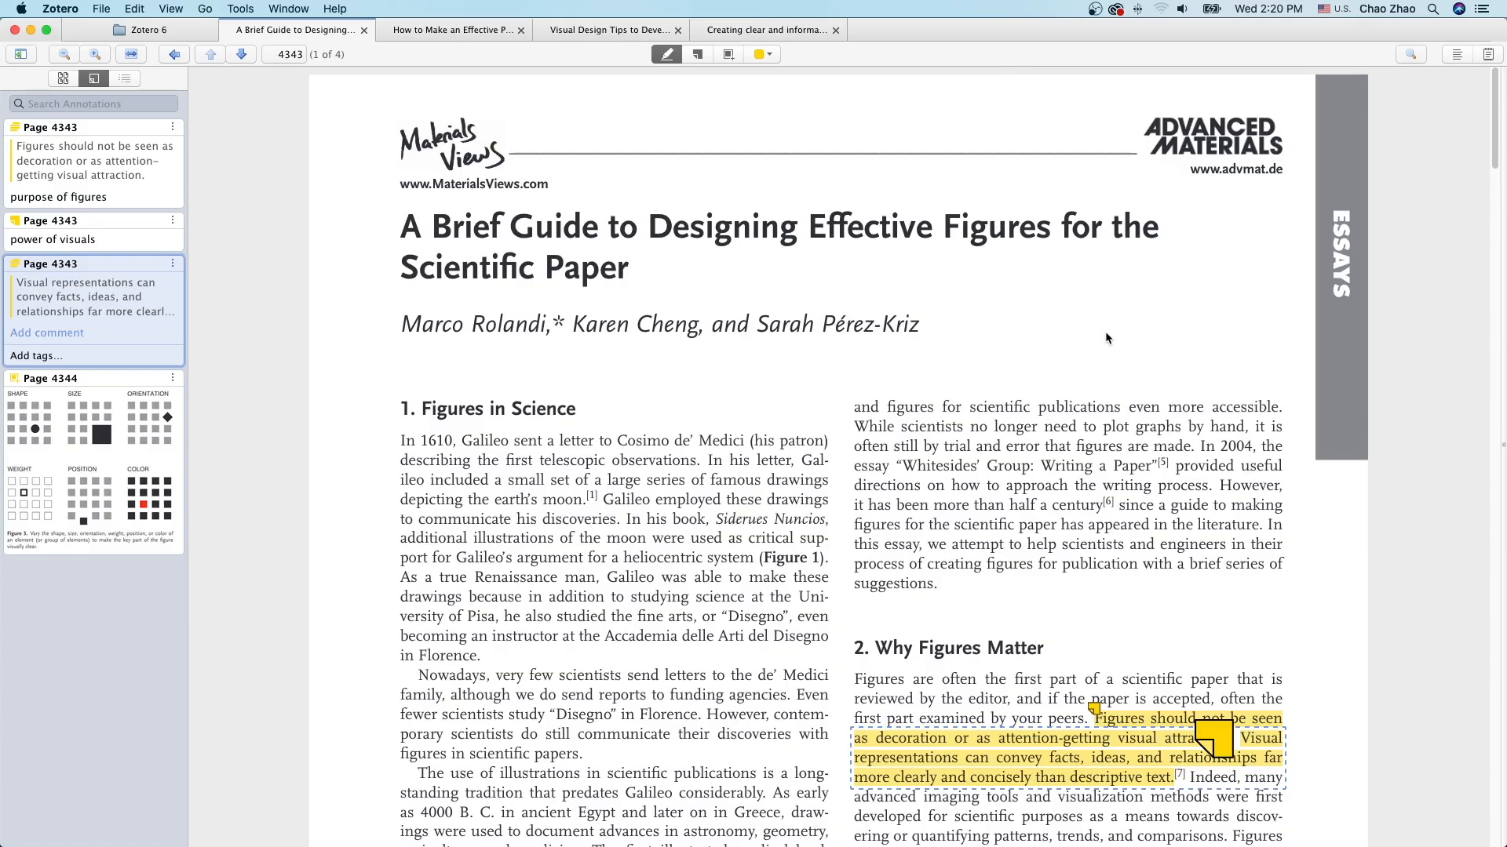
Switch to Zotero, show the Brief Guide item's info beside its PDF and examine its title, author, date and issue fields.
click(1458, 56)
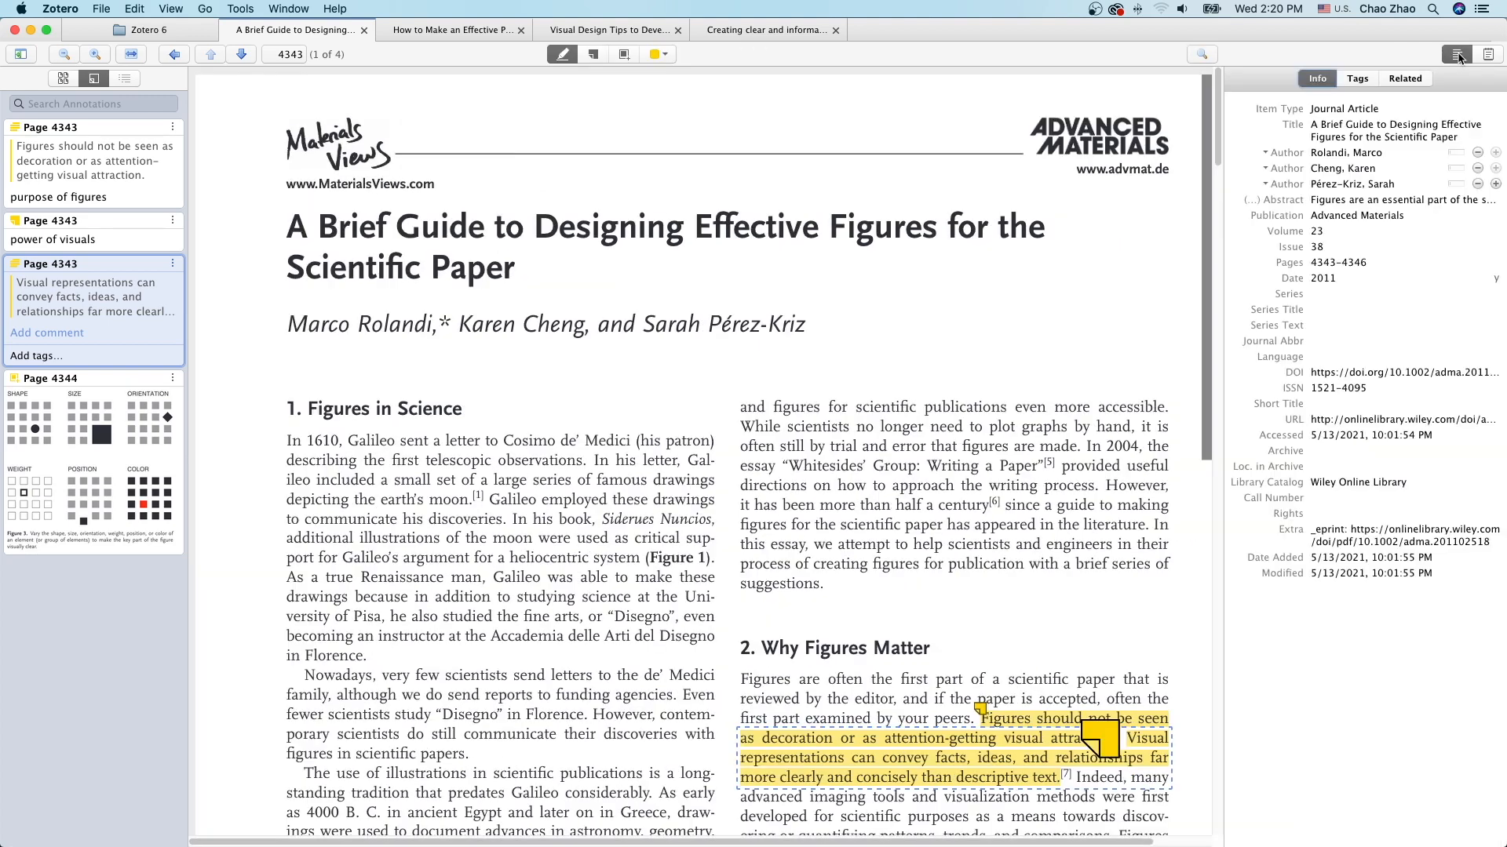
click(1319, 265)
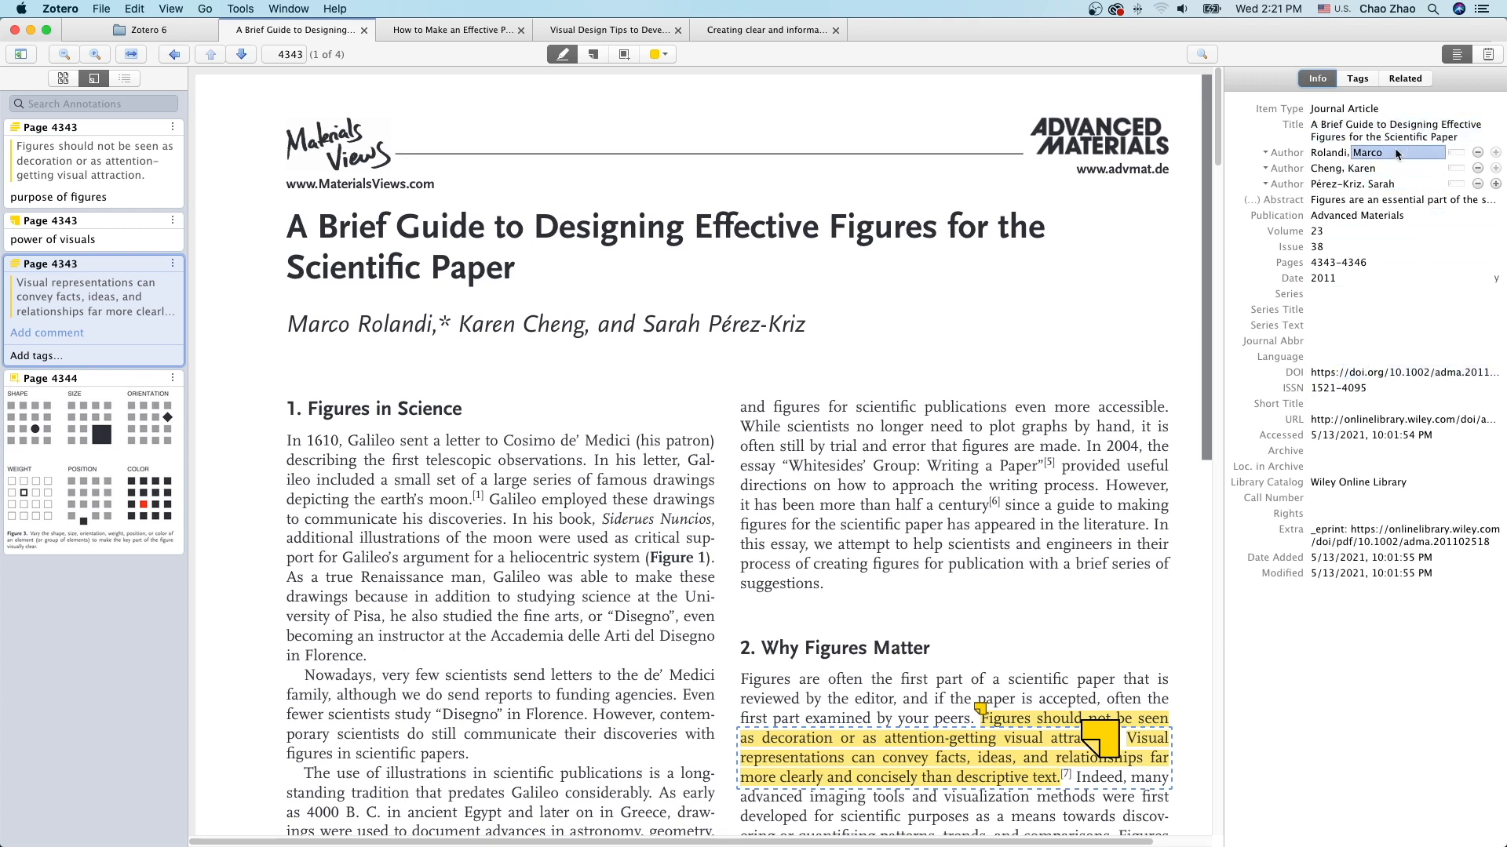
click(1343, 124)
click(1338, 244)
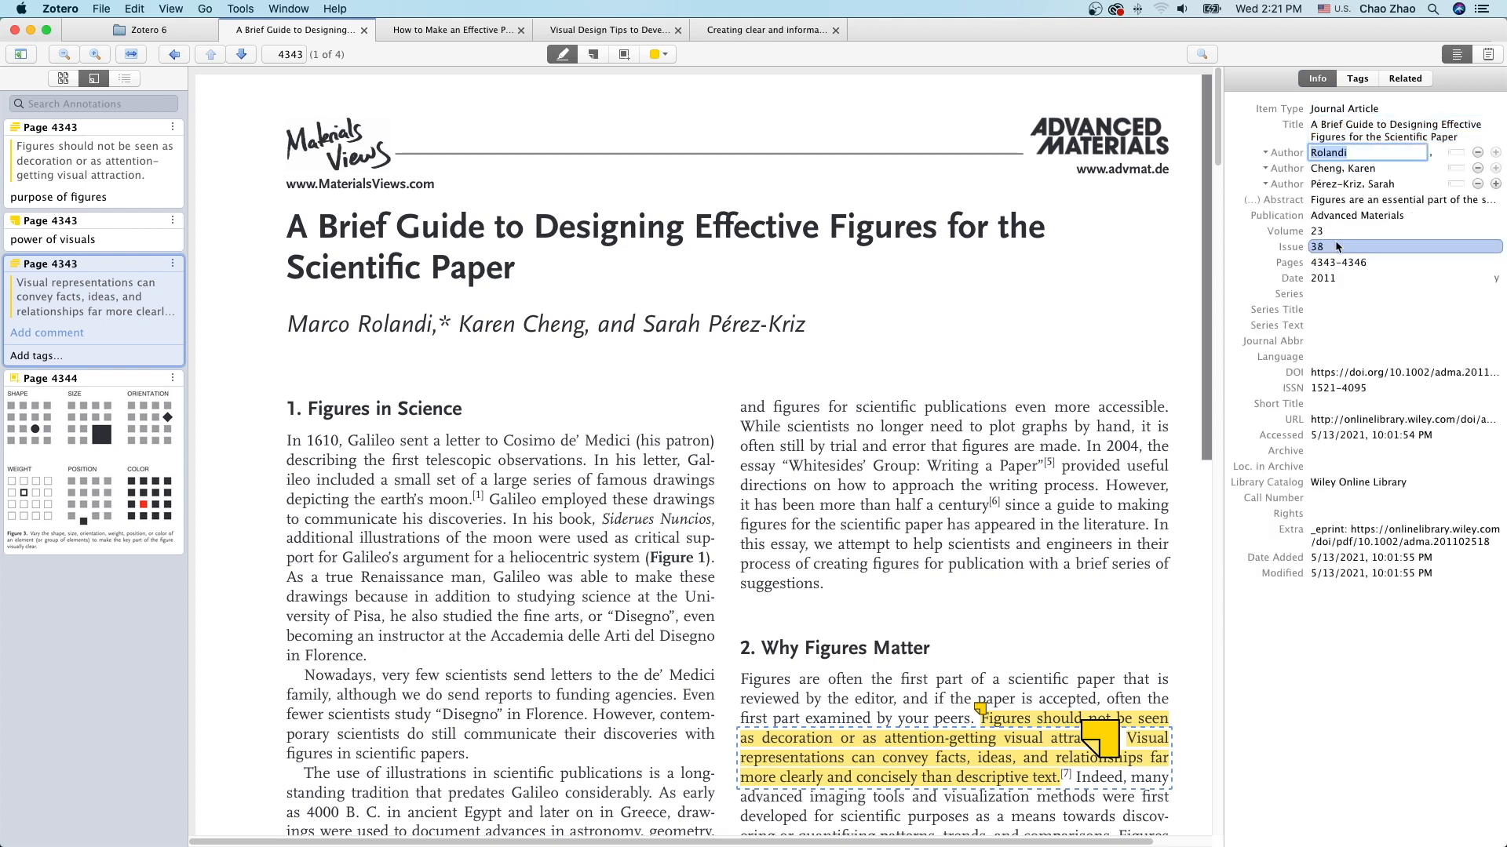
Show the notes list, view the Brief Guide quote note, and check the options for adding item notes and standalone notes.
click(1489, 56)
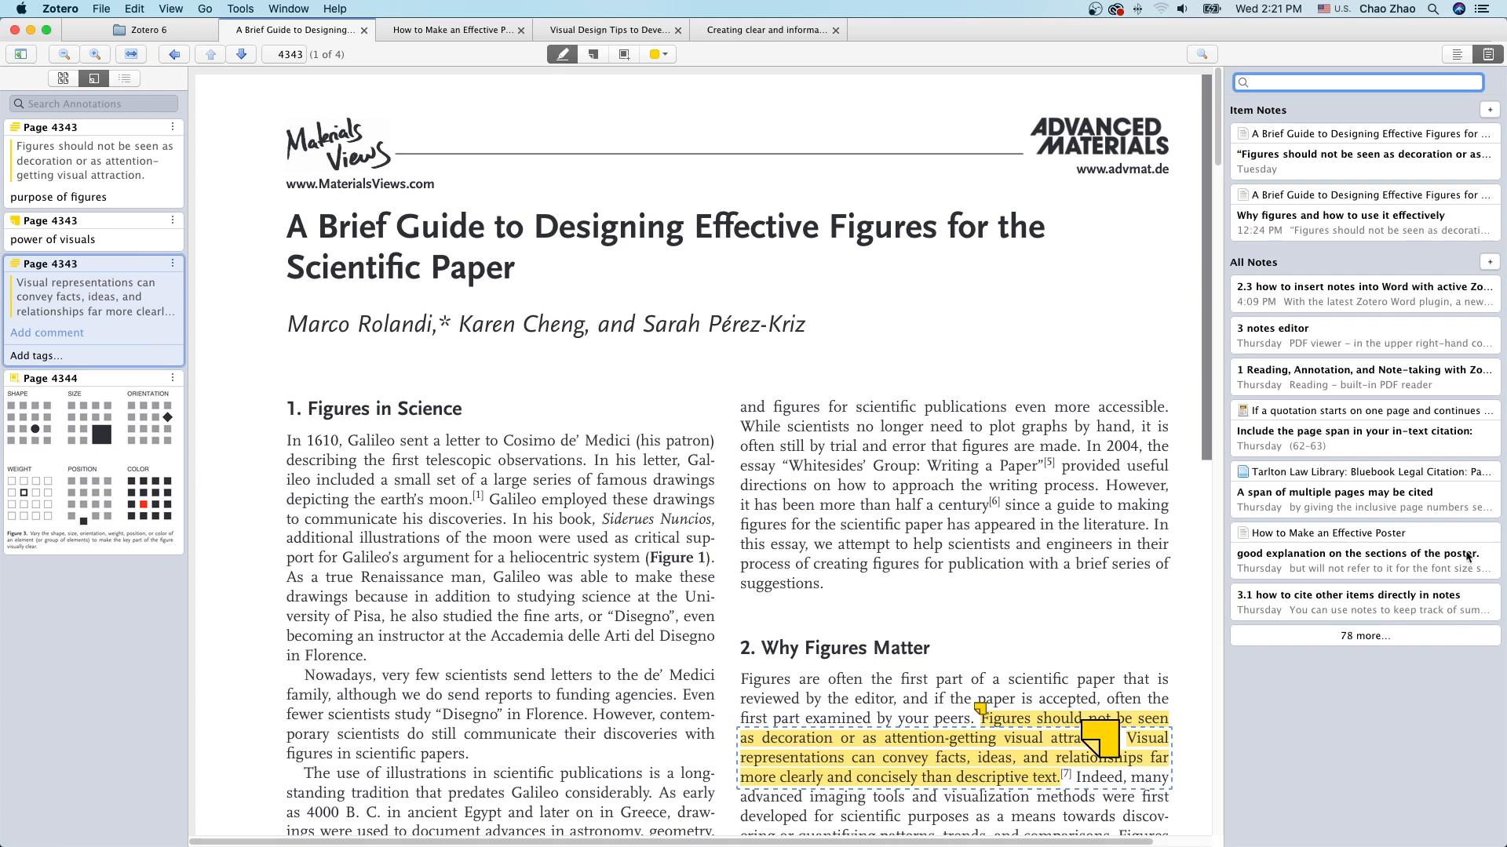
click(1359, 145)
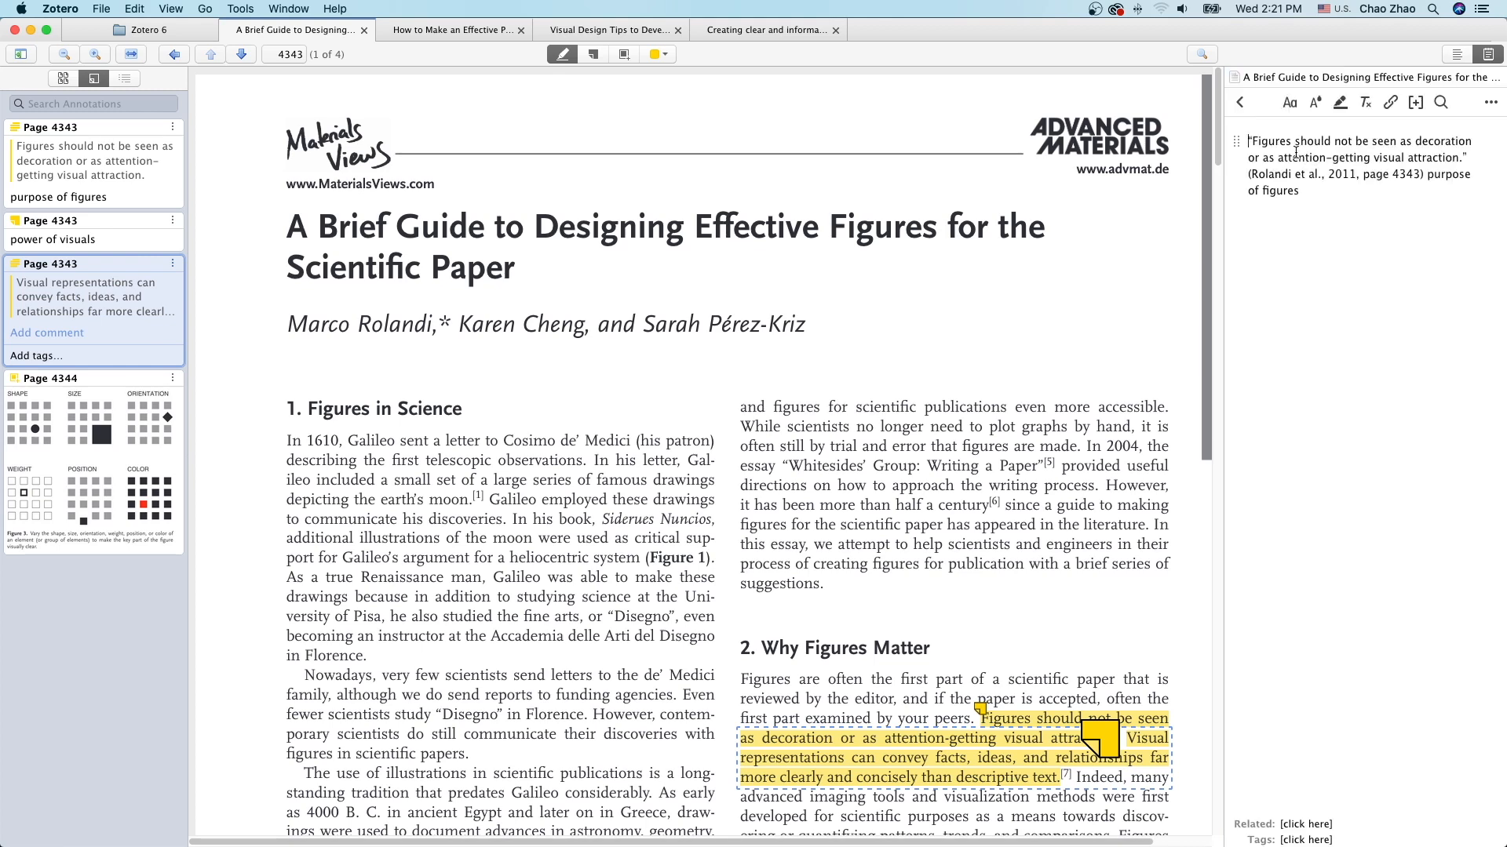
click(1239, 104)
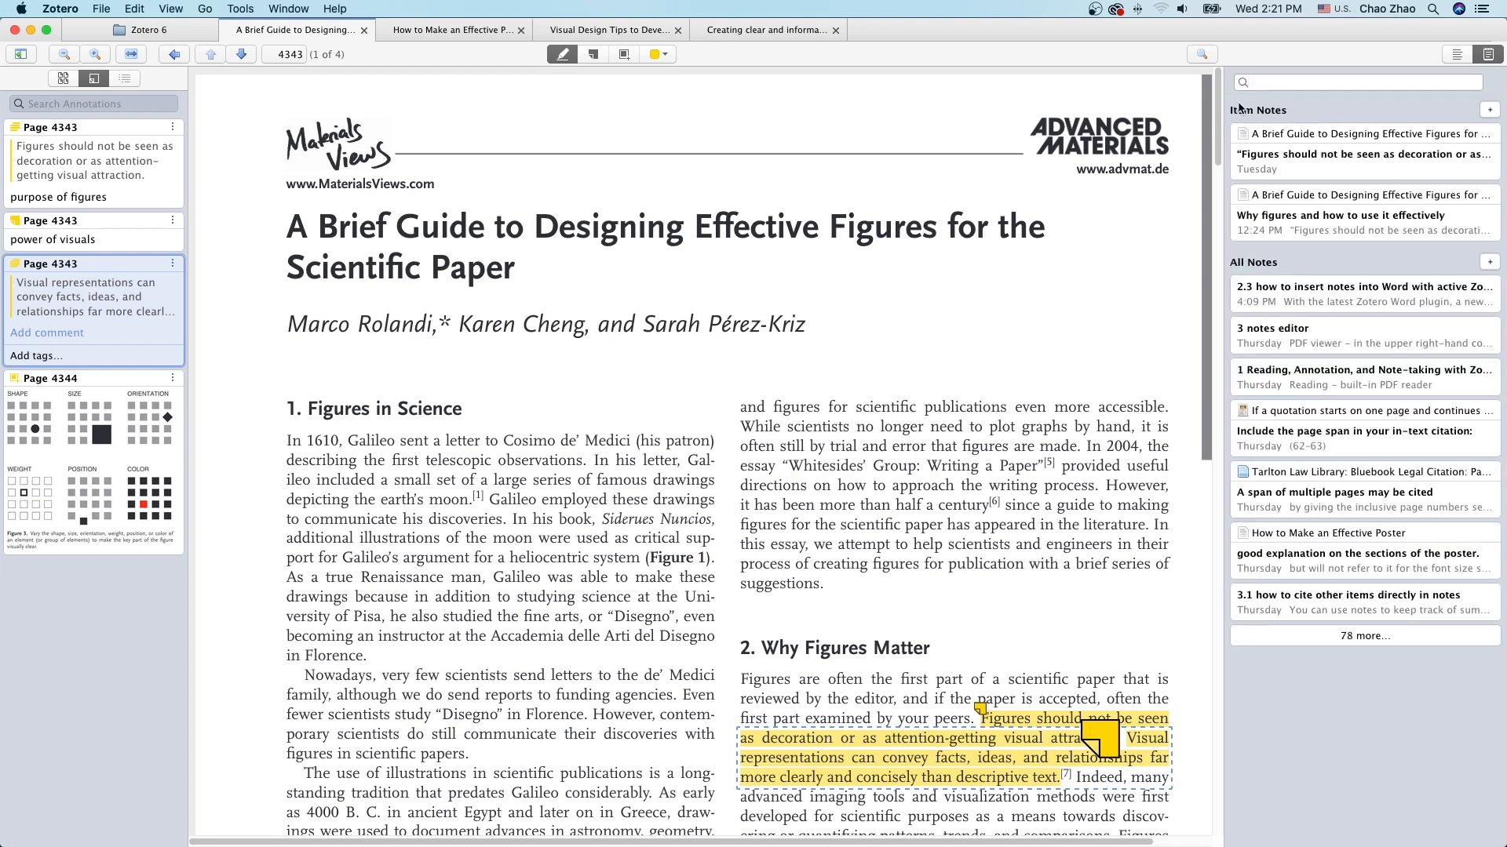
click(1489, 112)
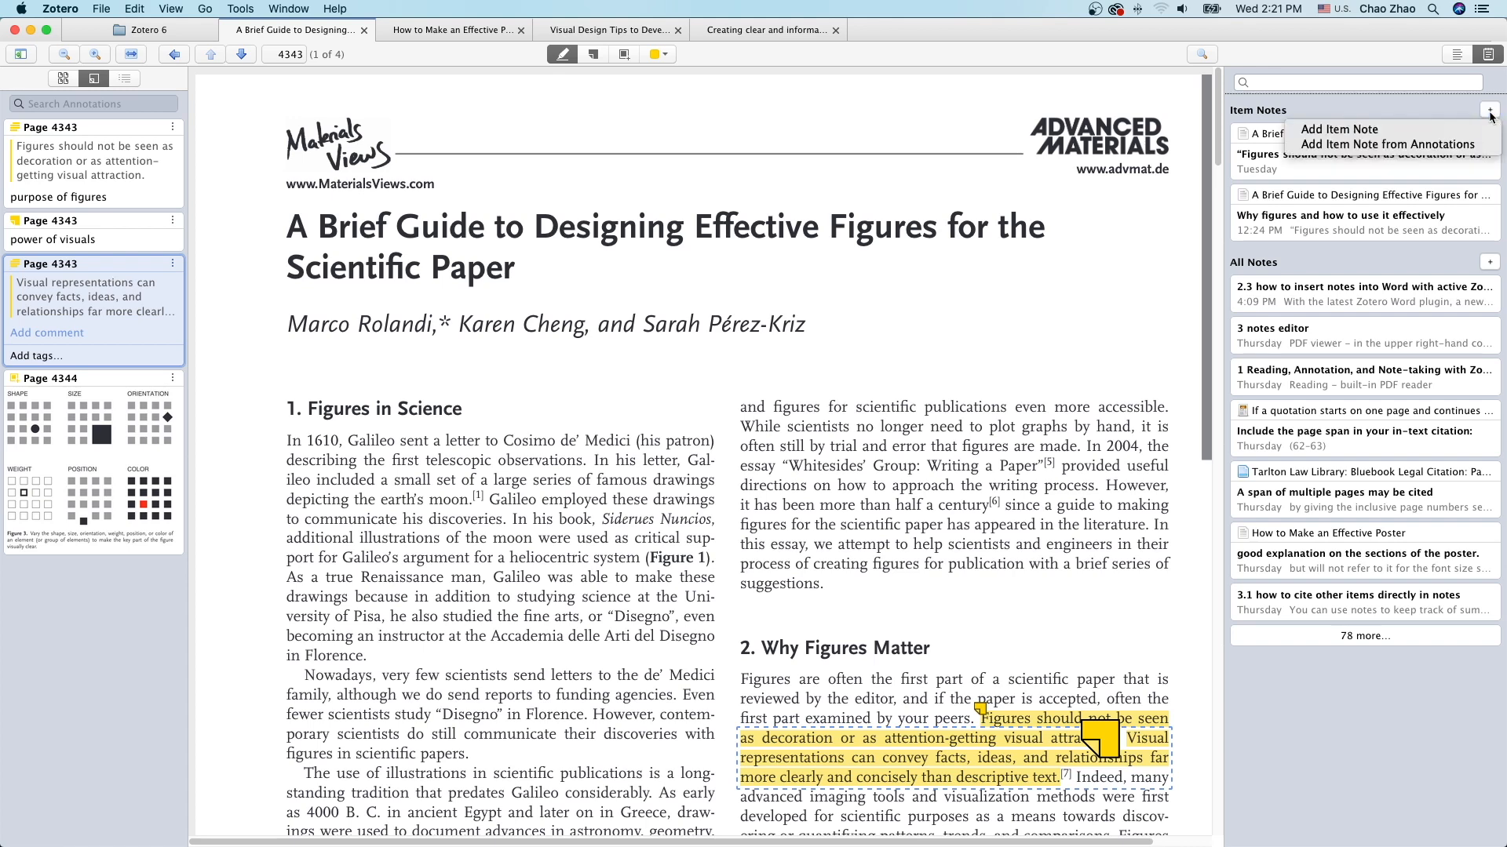
click(1442, 110)
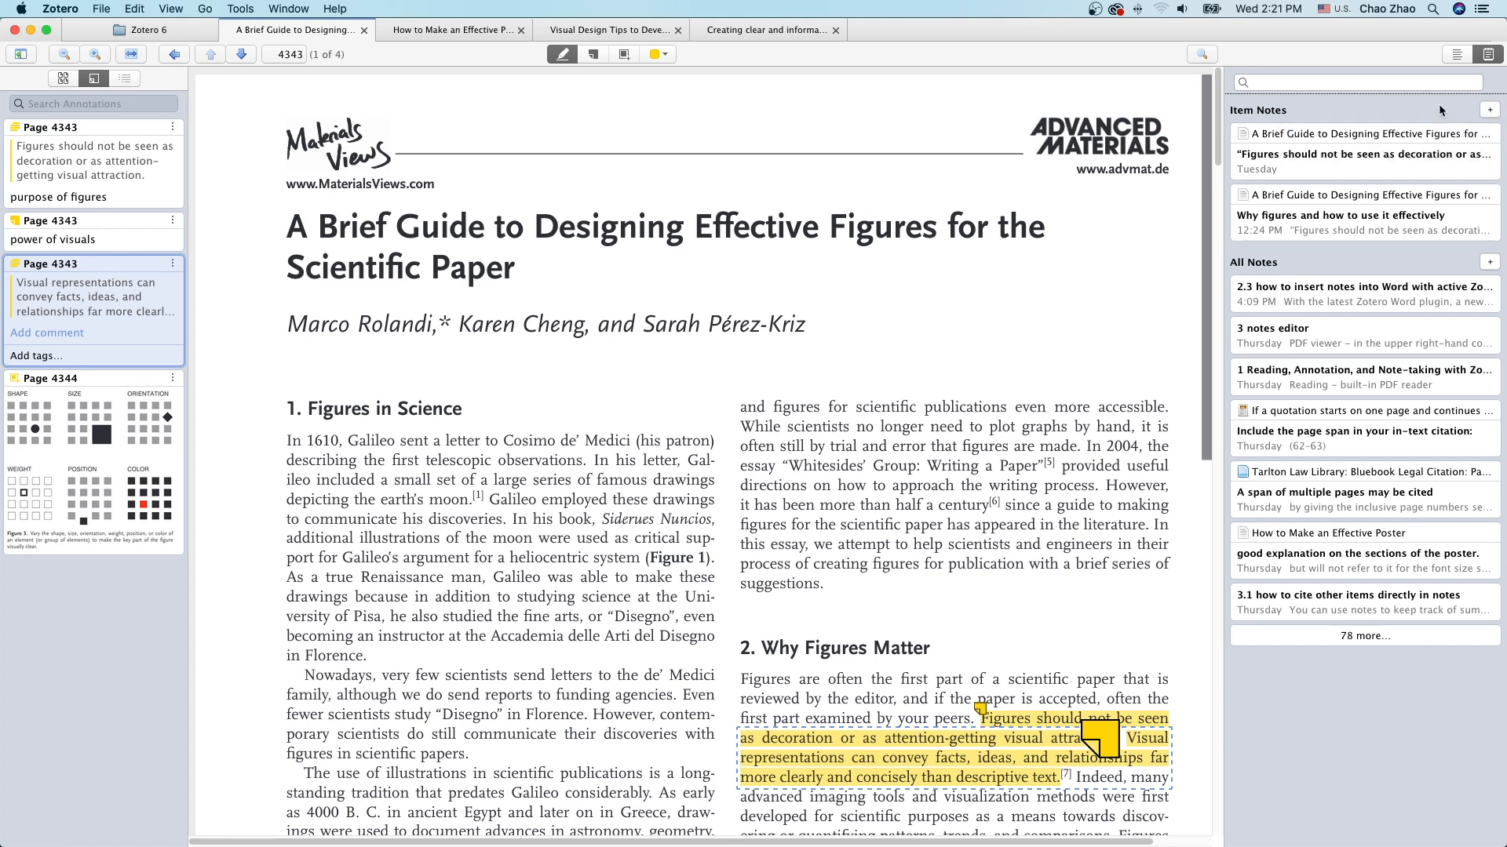
click(1489, 263)
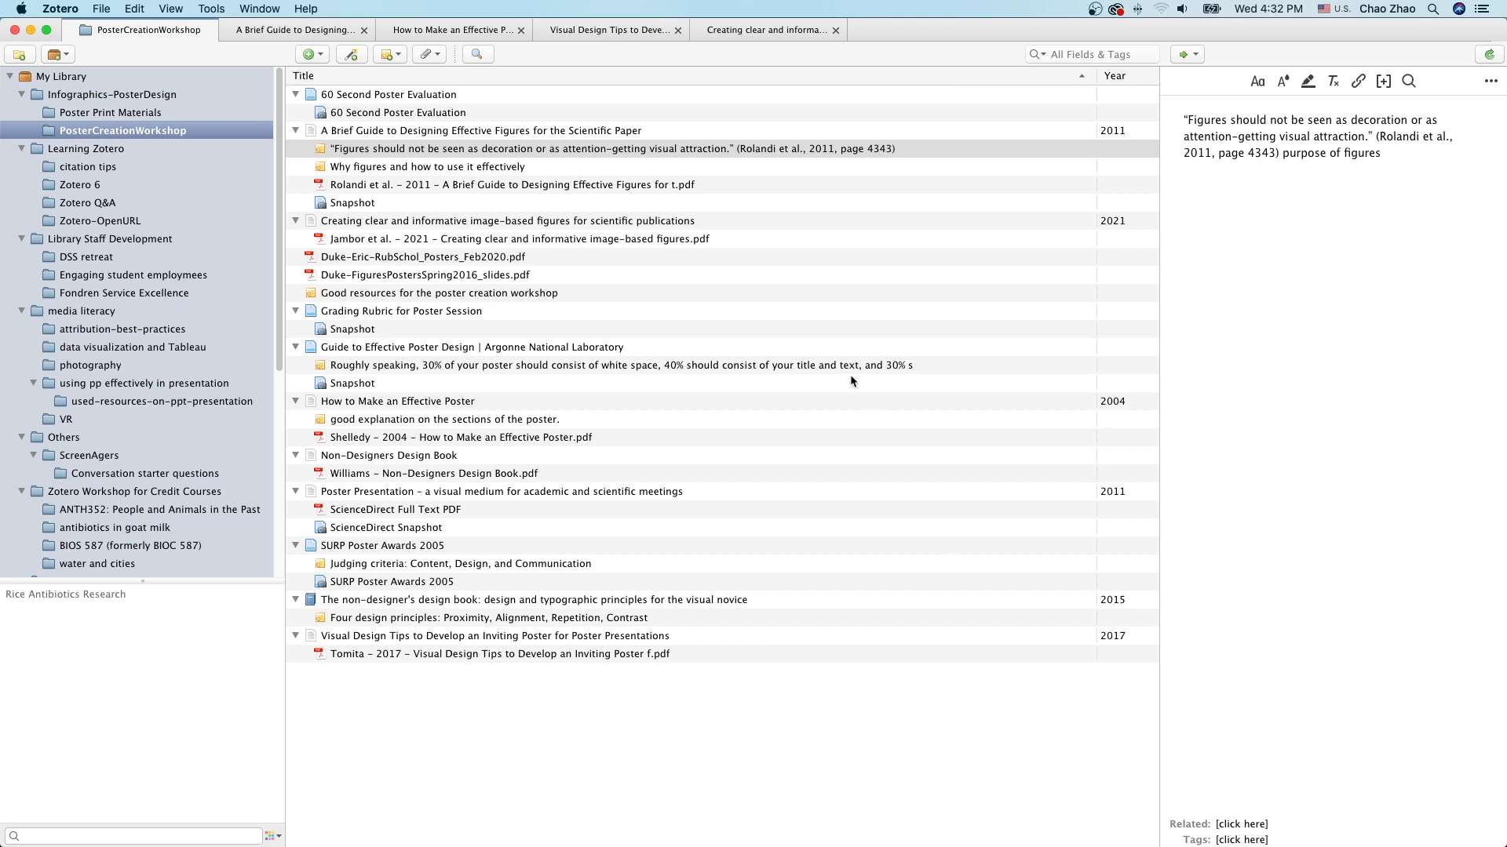
In the PosterCreationWorkshop collection, view the Brief Guide's quote note and the standalone note "Good resources for the poster creation workshop".
click(570, 153)
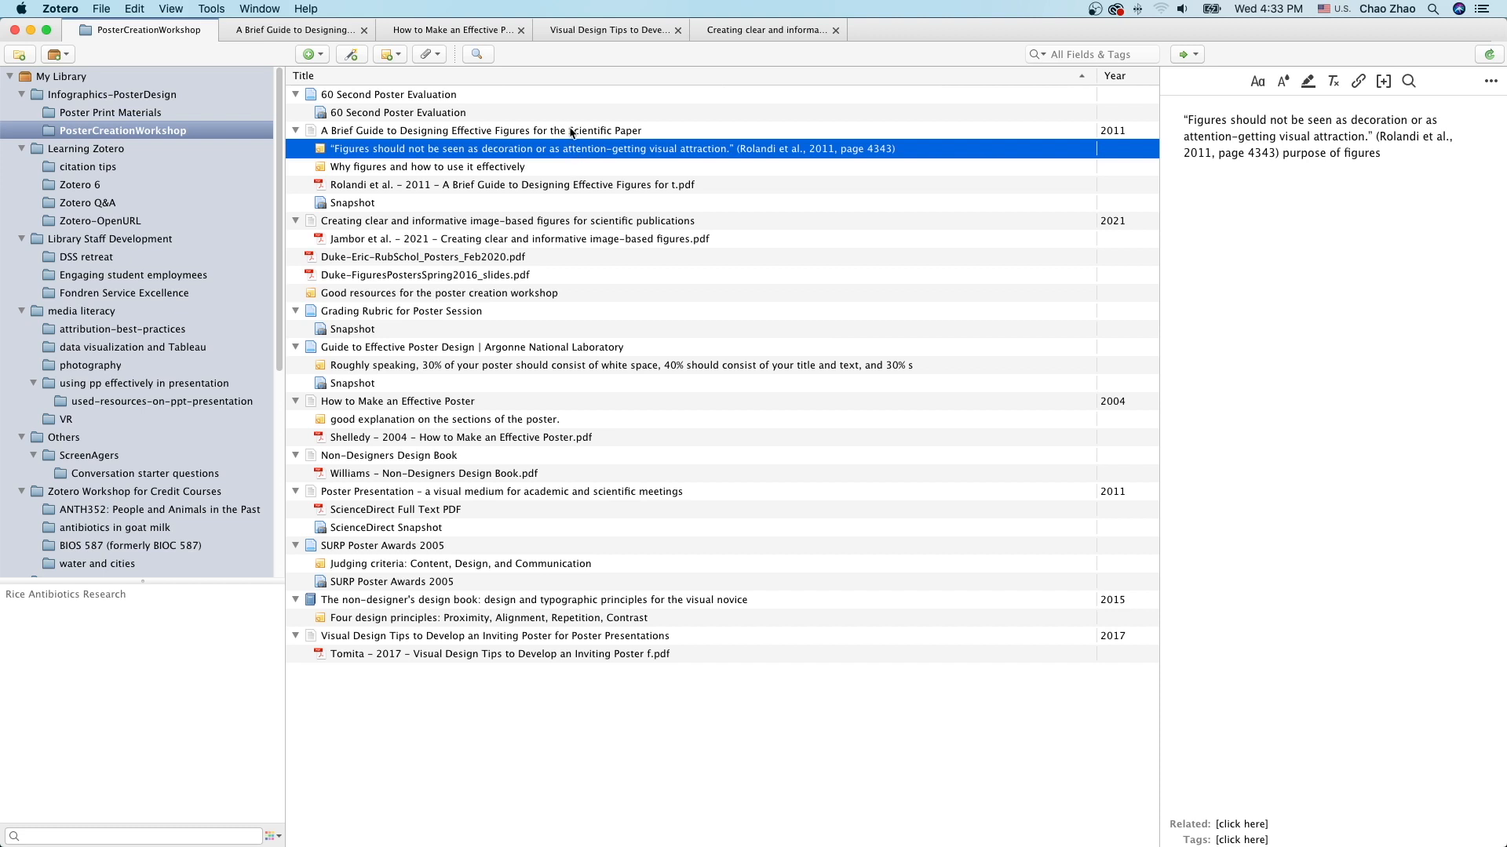
click(408, 295)
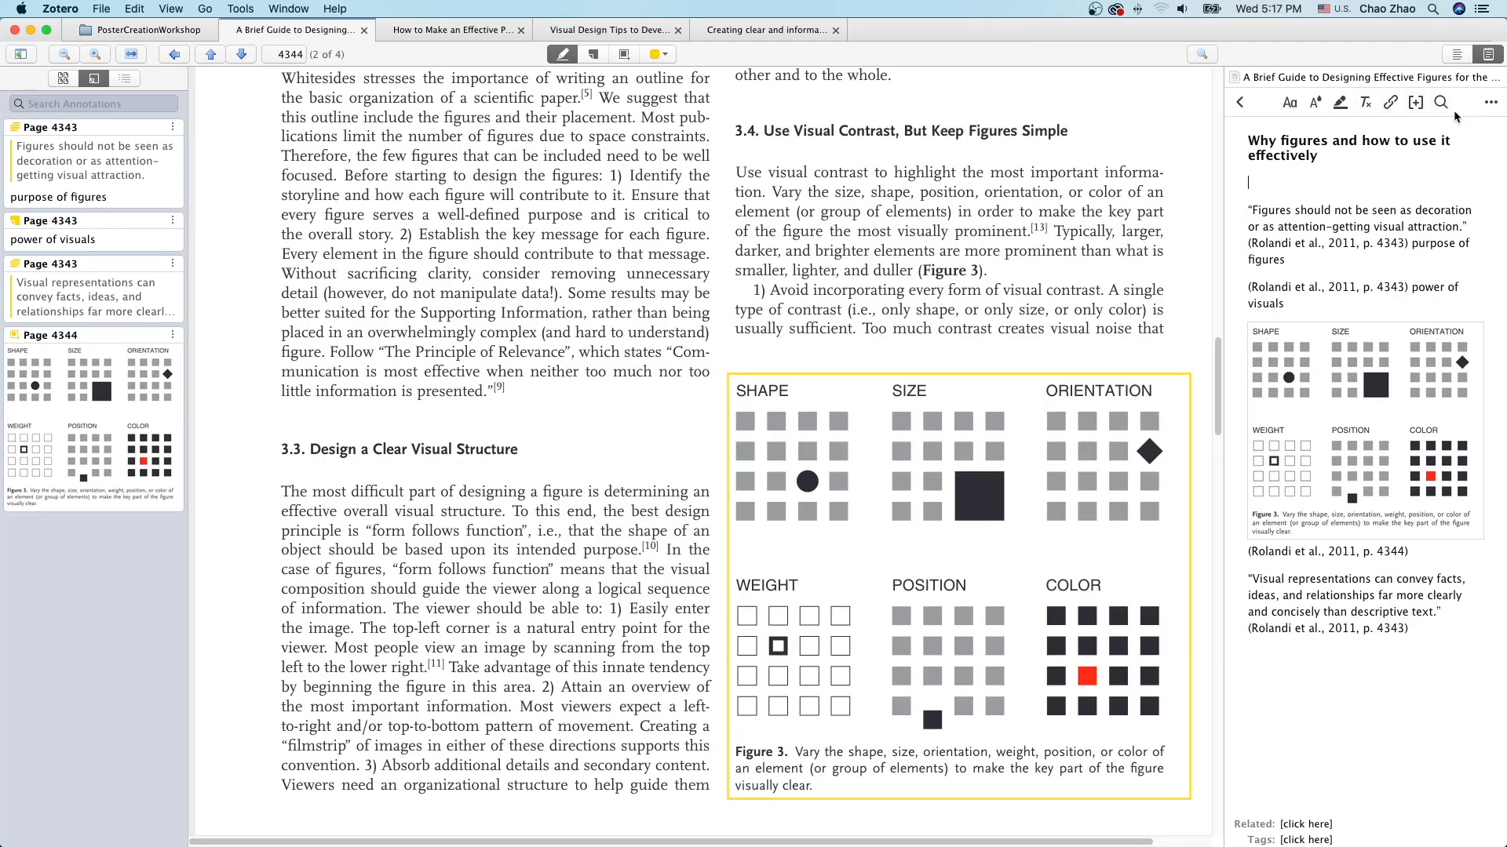
Examine the note editor's text format options and its highlight colours.
click(1291, 103)
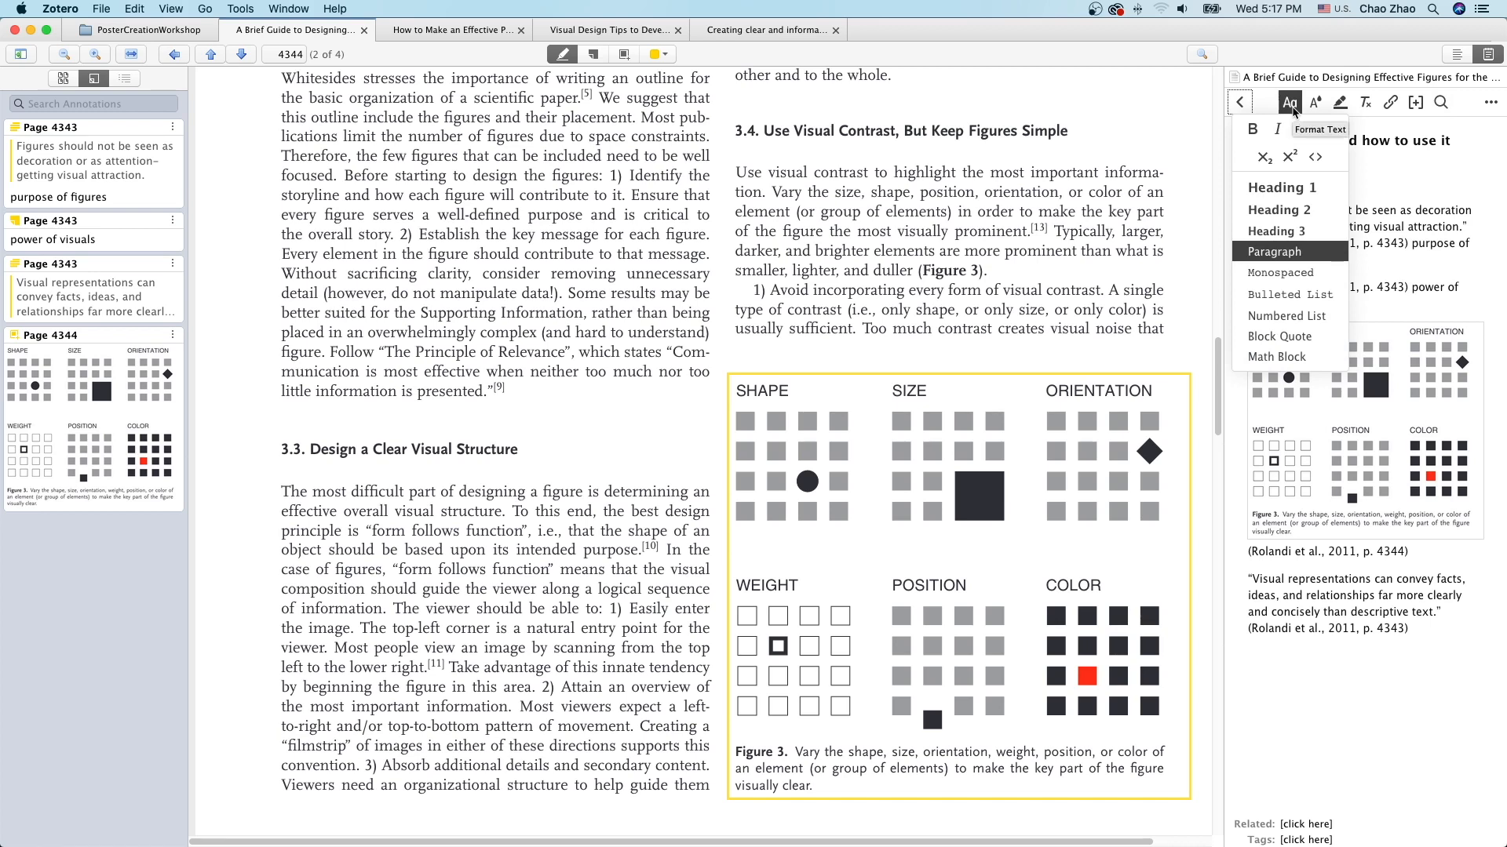
click(1292, 106)
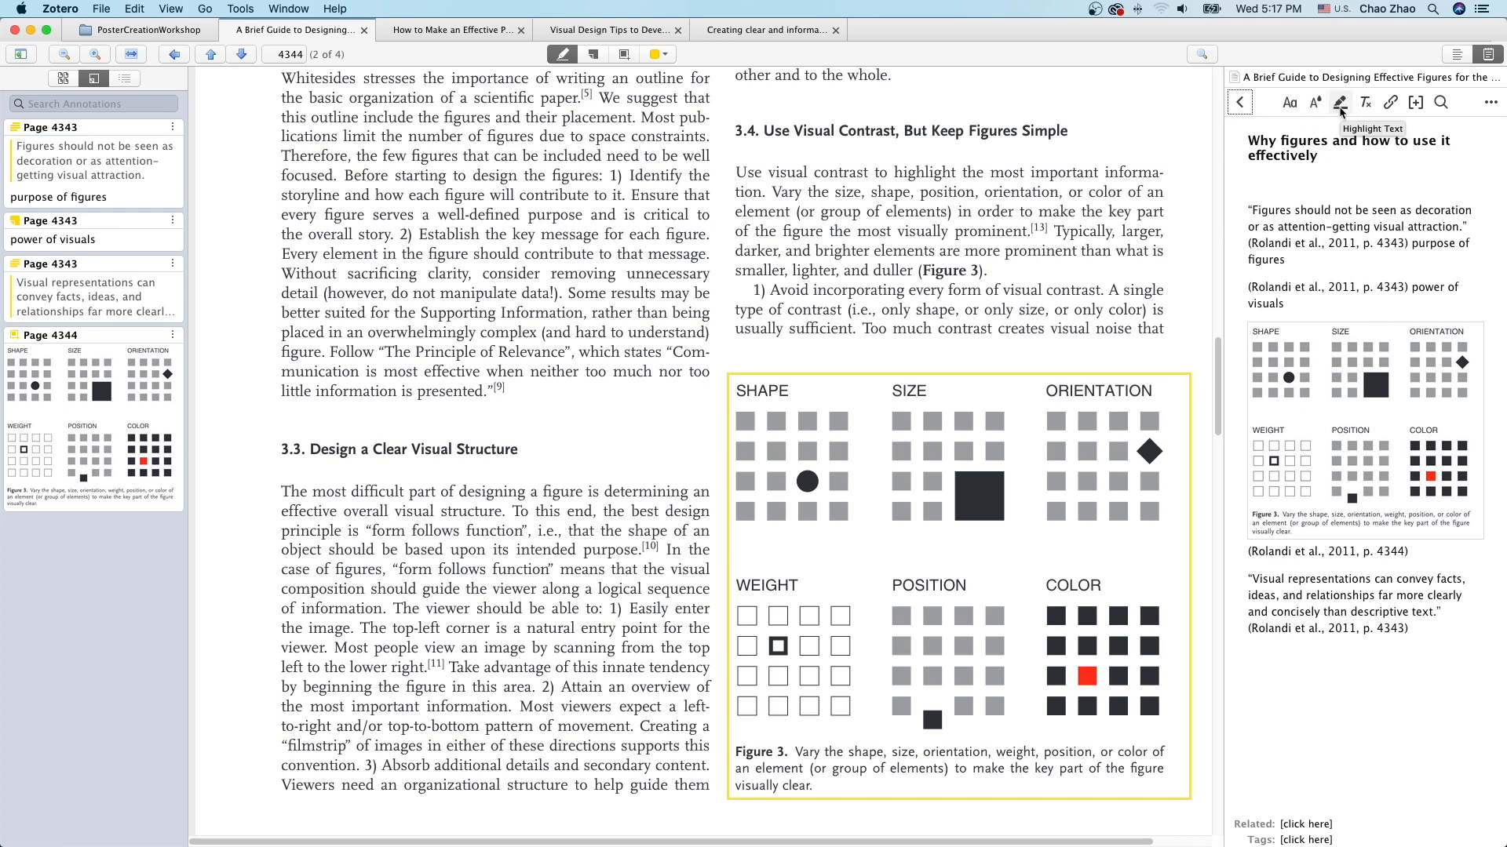
click(1340, 102)
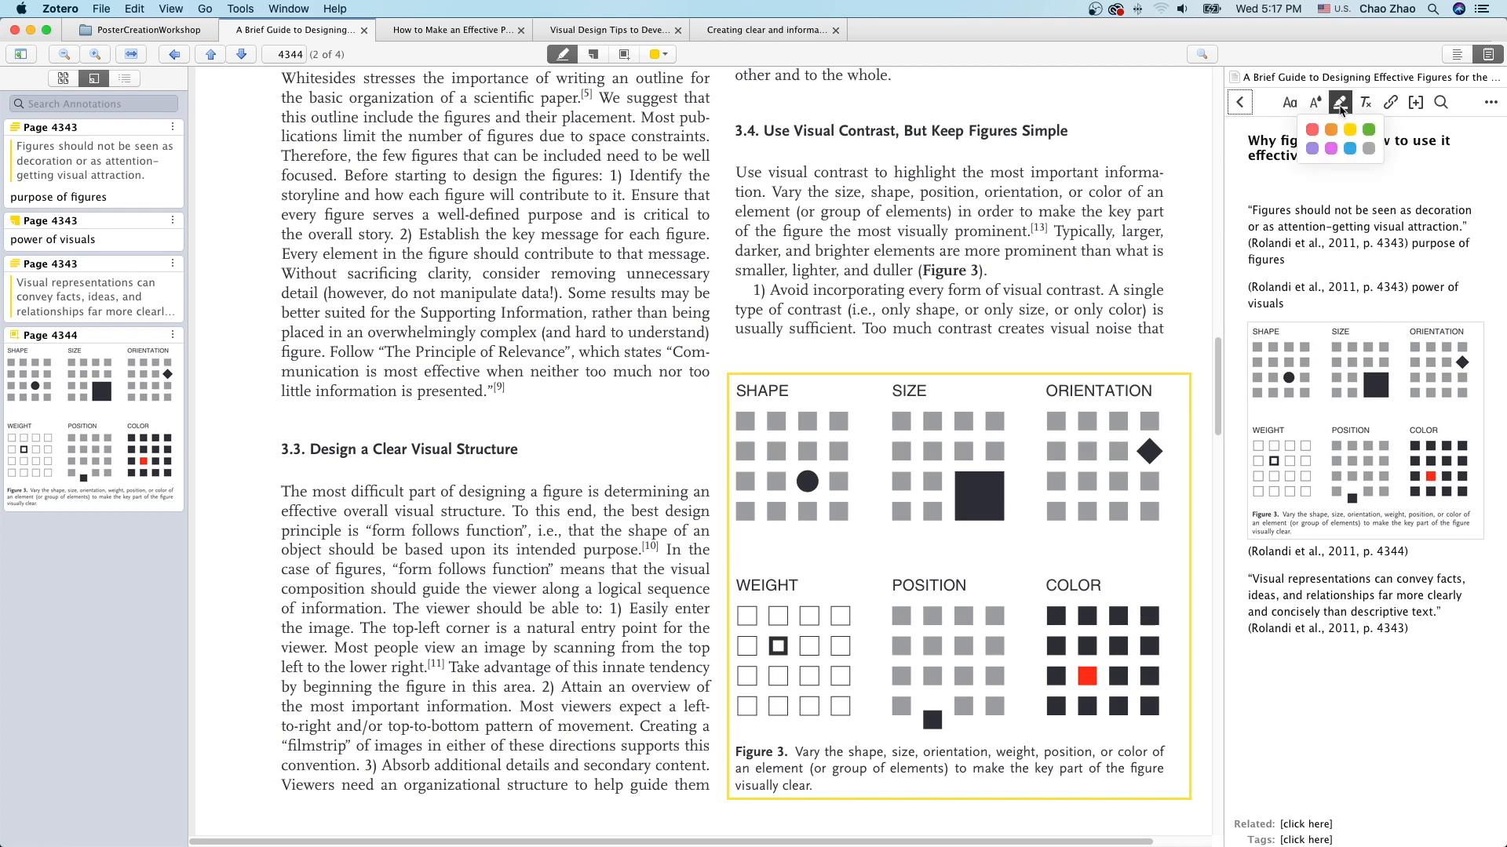
click(1340, 108)
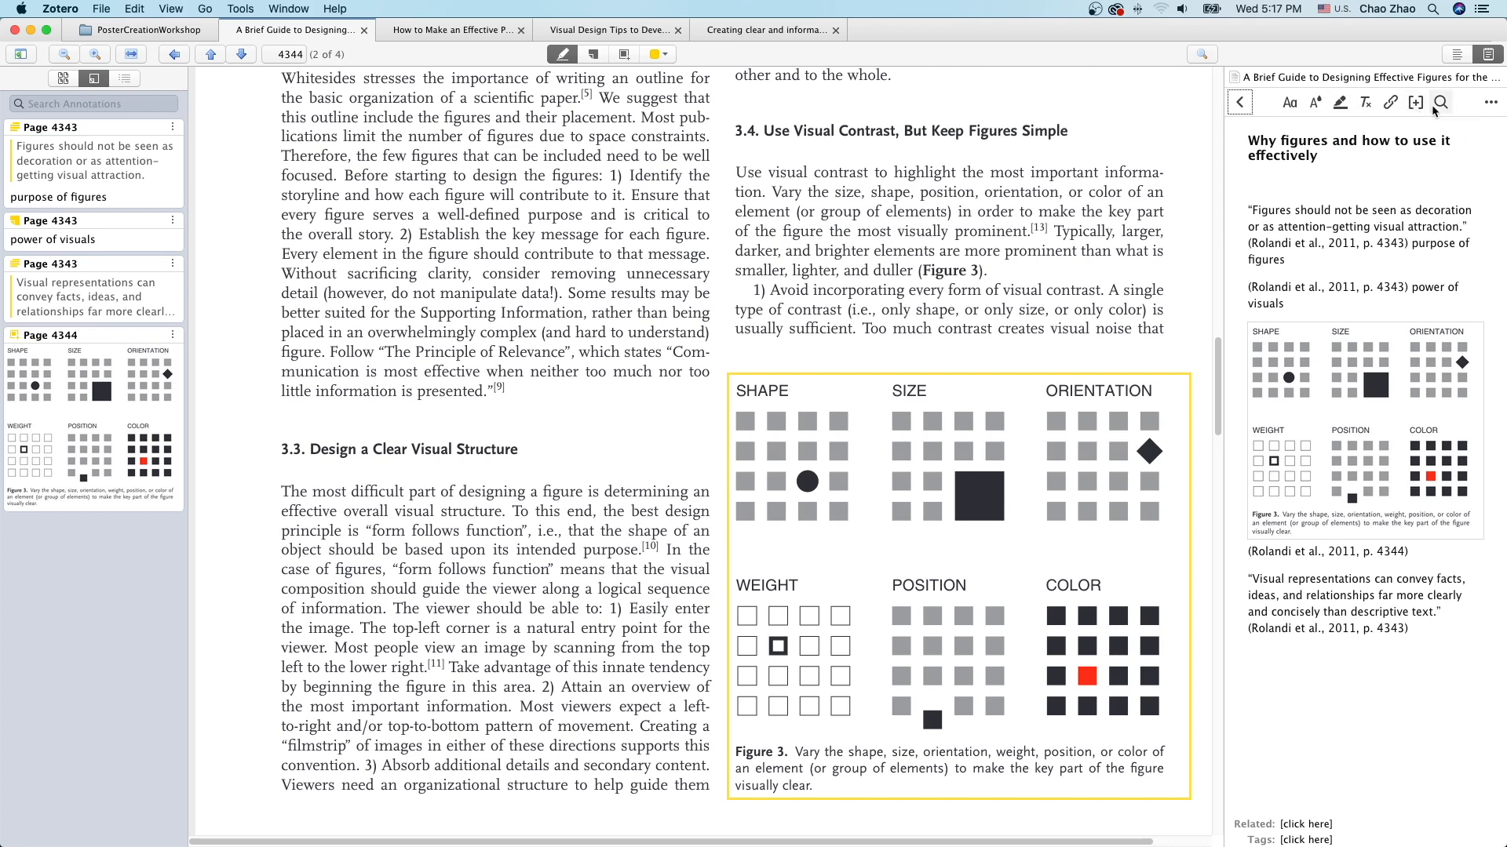
Write "People can learn better from the combination of figures and texts than from just texts" under the heading, citing the 2017 Visual Design Tips article.
click(1261, 180)
text(People can learn better from the combination of figures and texts than from just texts)
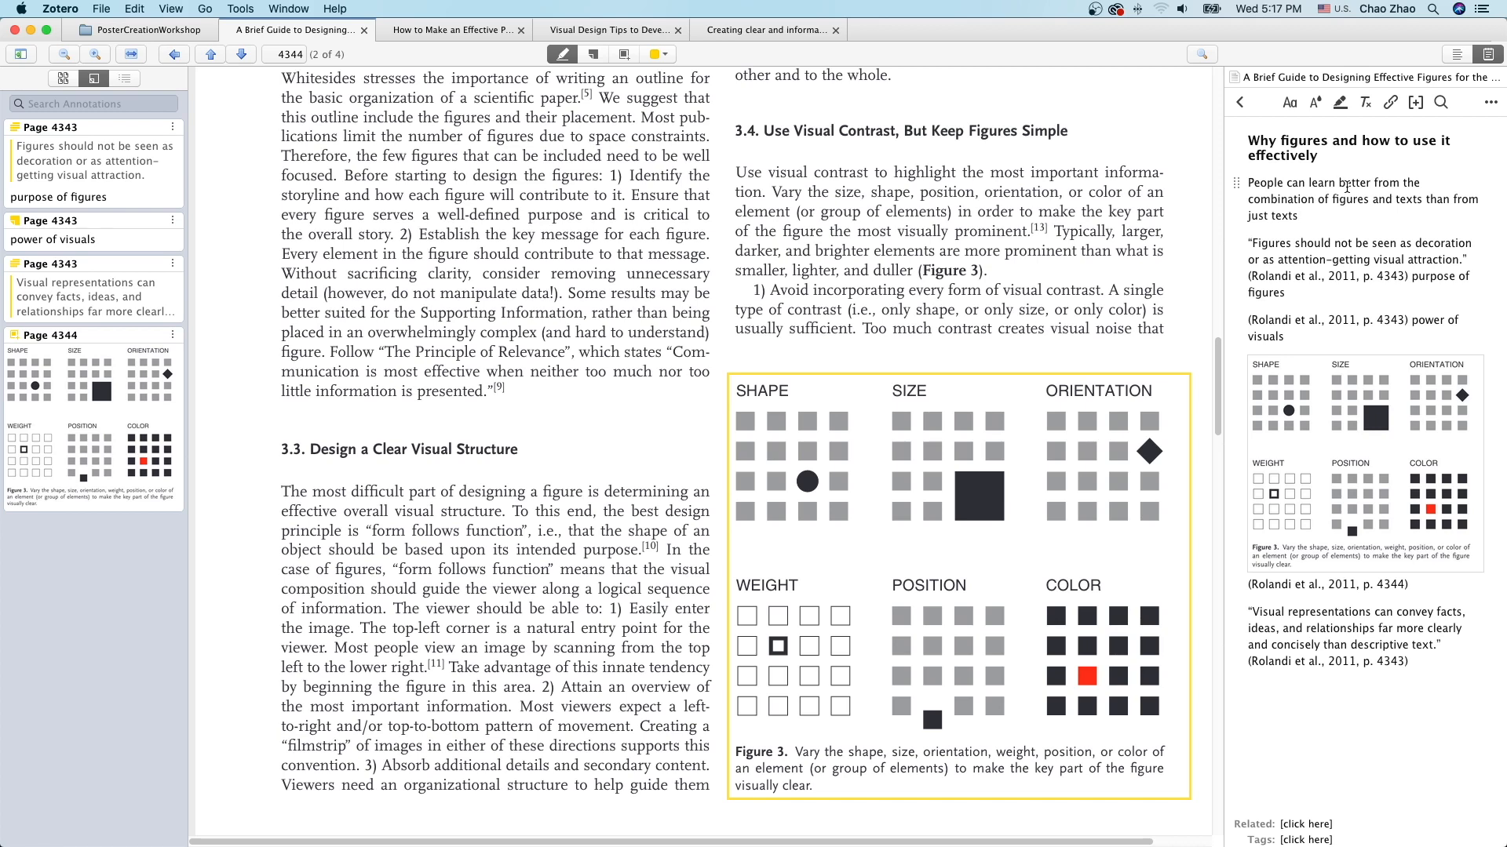
click(1415, 106)
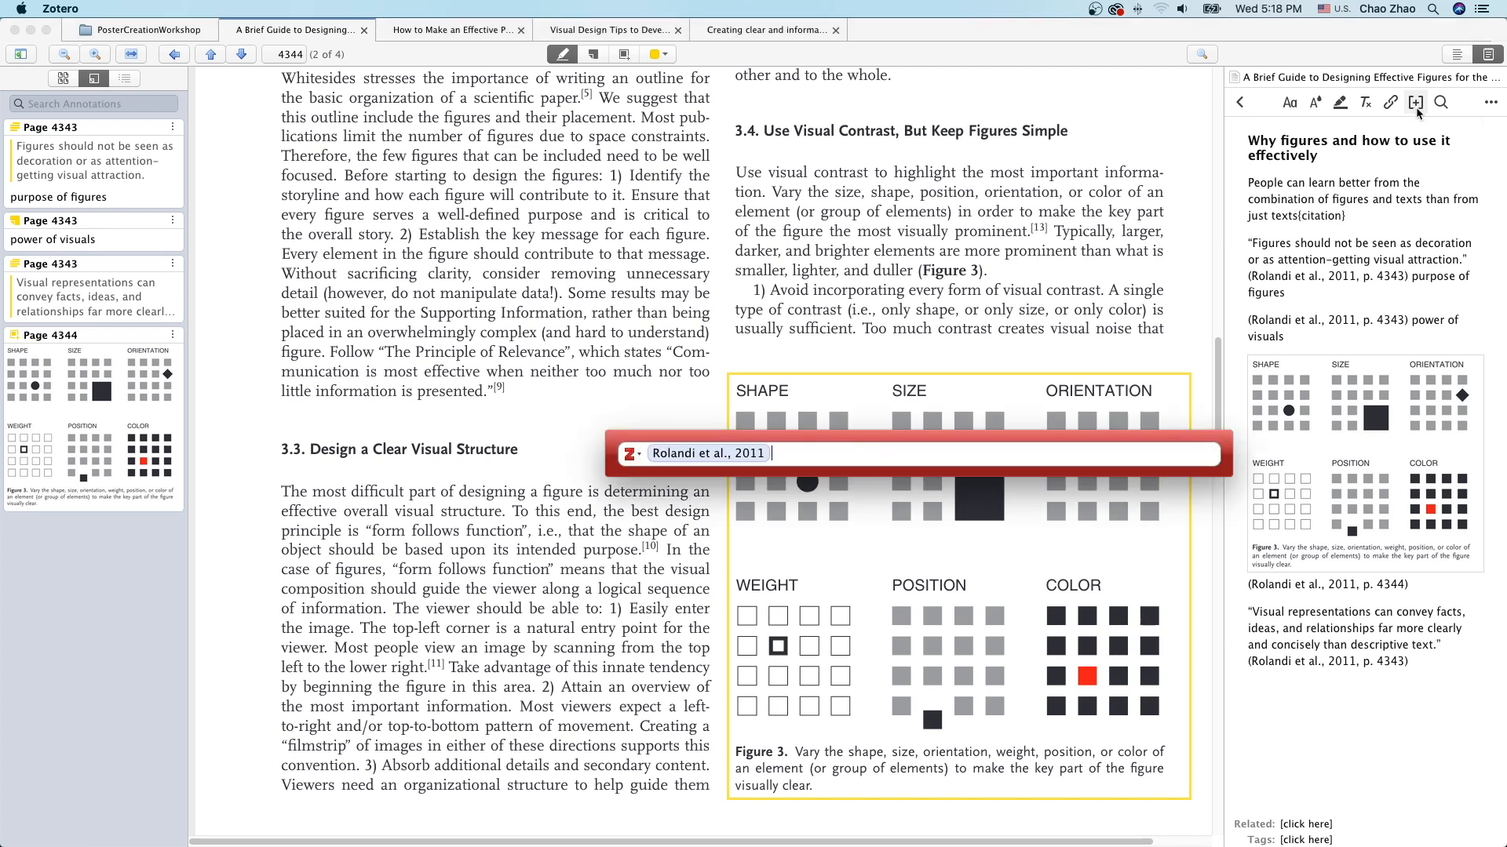
key(BackSpace)
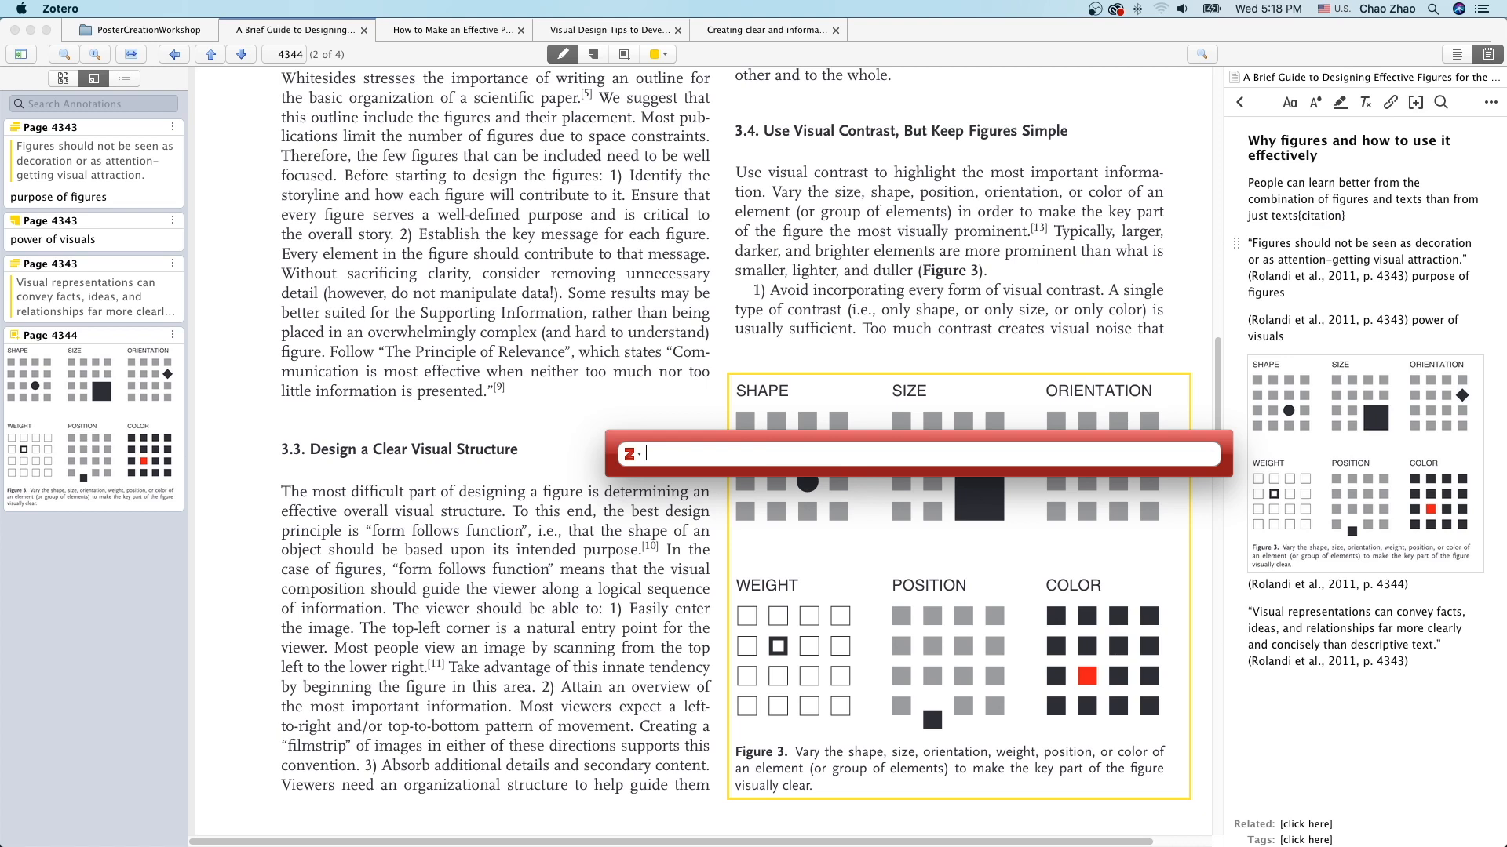
text(visual desig)
key(Return)
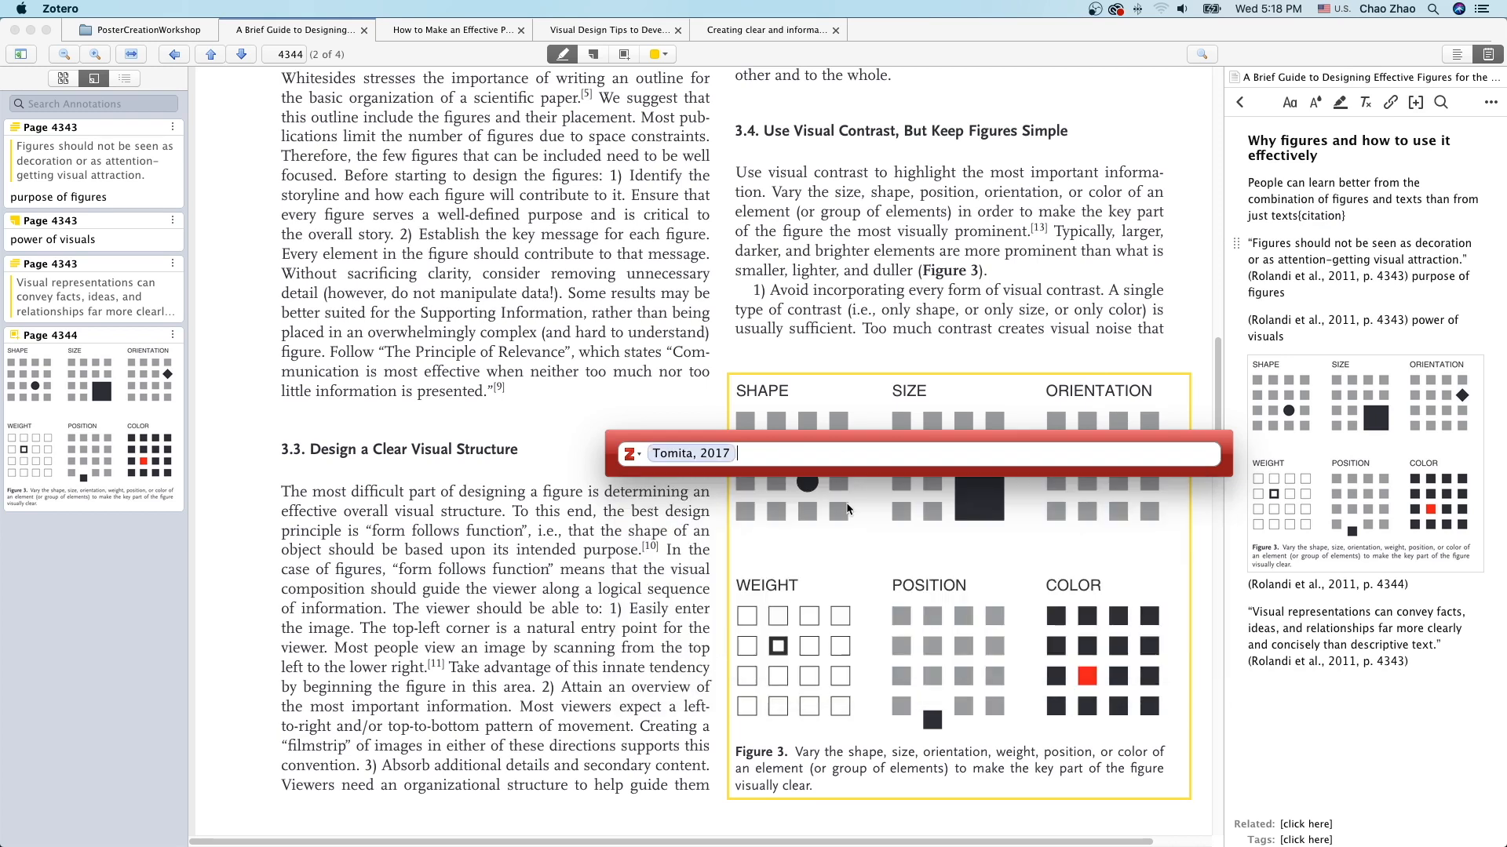
key(Return)
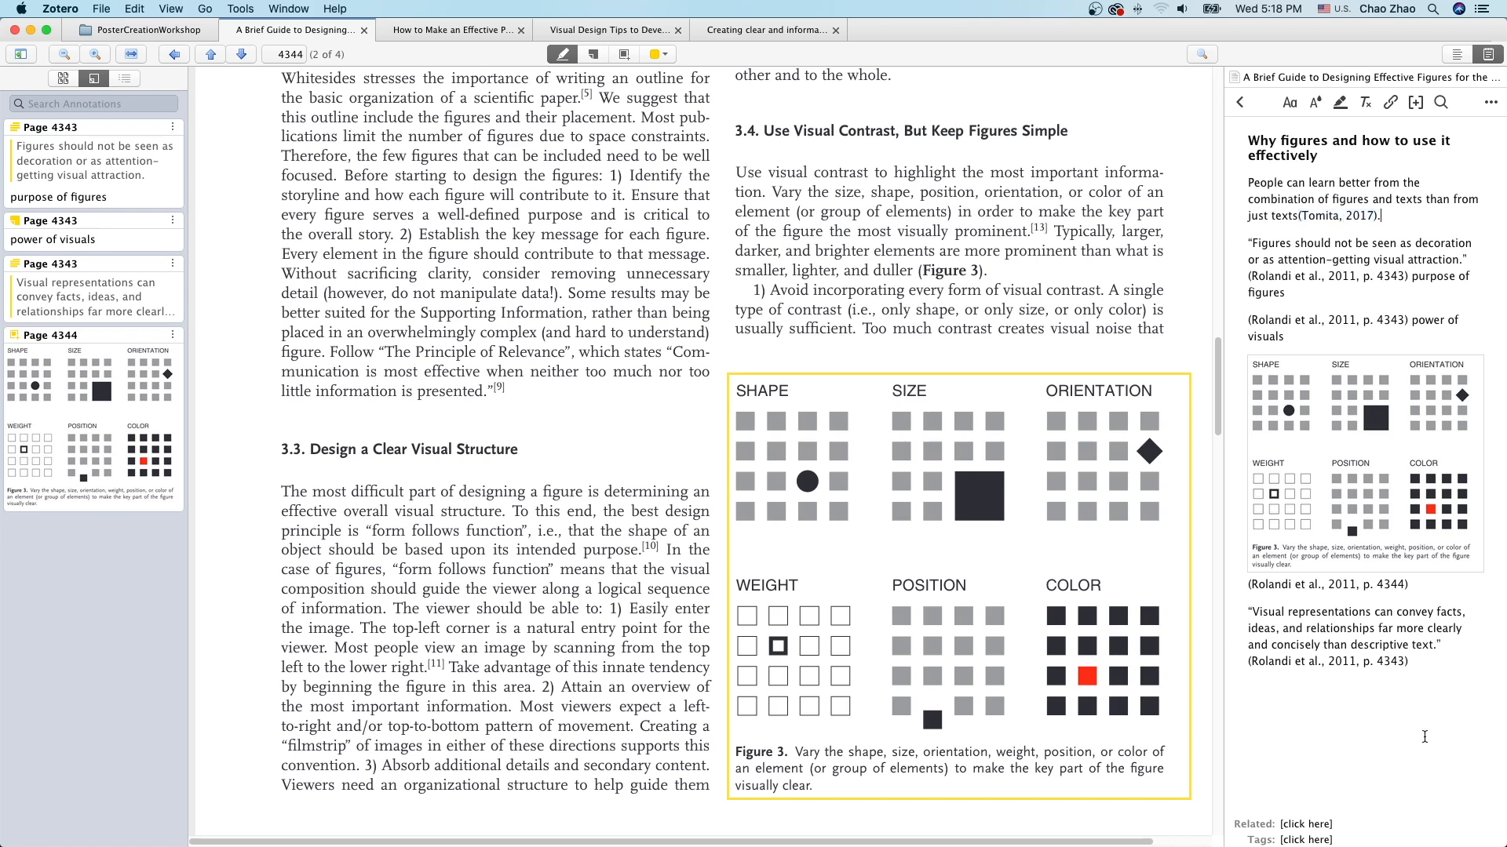
Edit the note in a separate window, inserting a blank paragraph after the cited first sentence, and close that window.
click(1316, 839)
click(1491, 102)
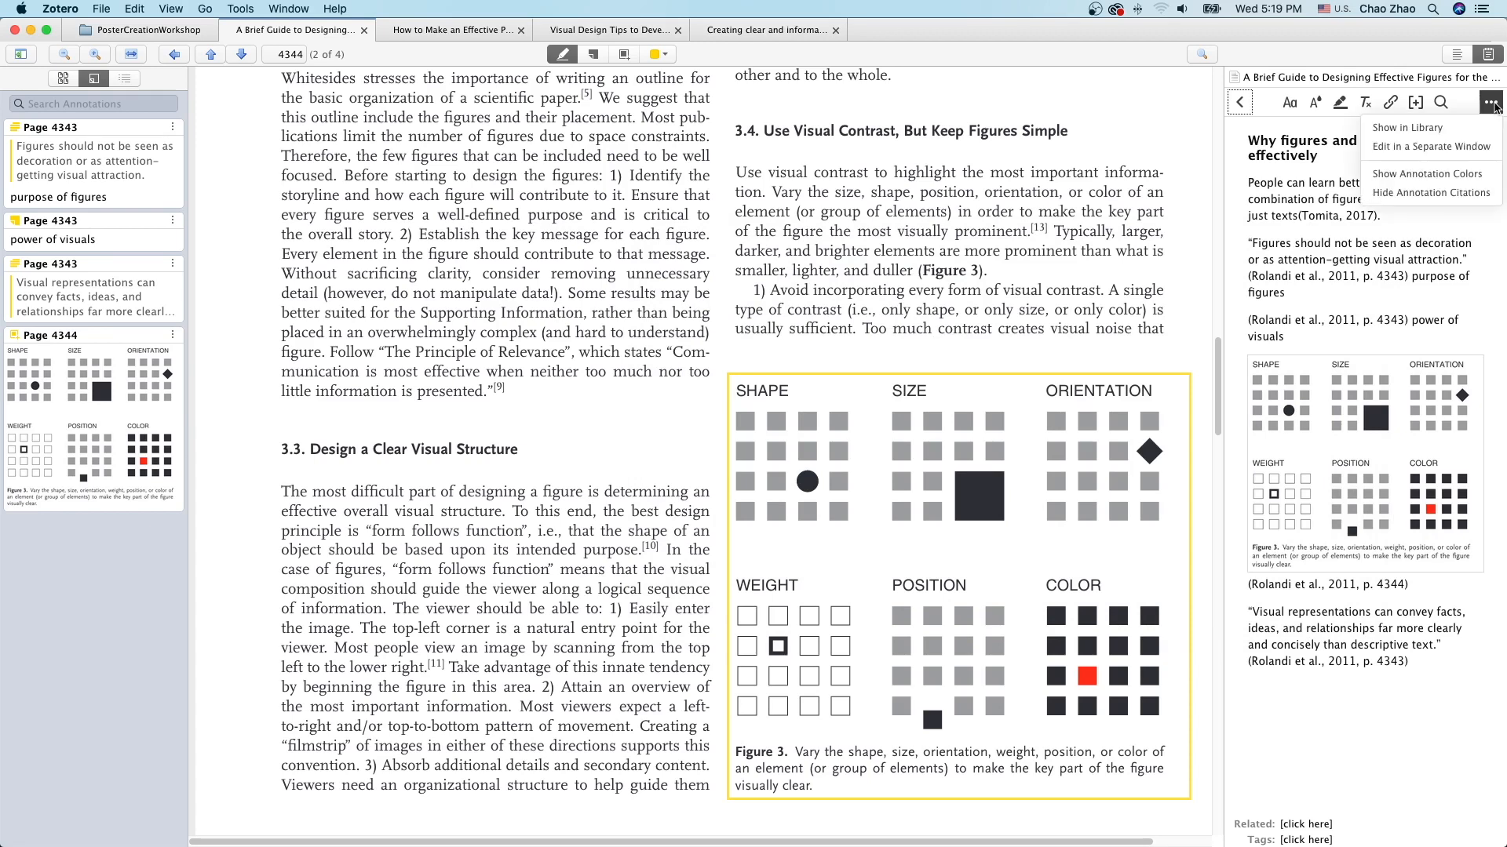
click(1481, 147)
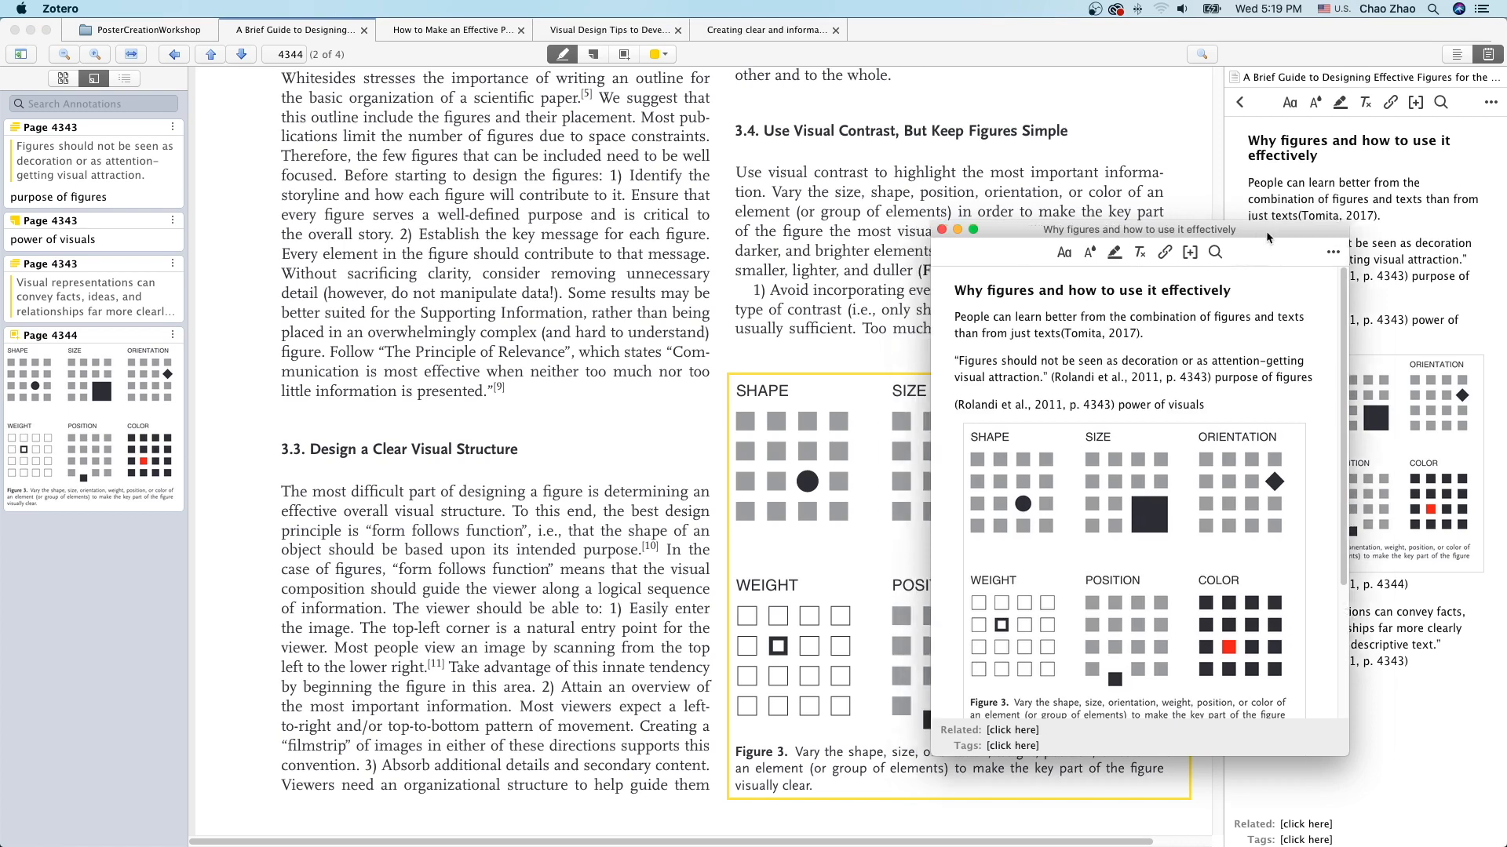
mouse_move(1265, 231)
mouse_down()
mouse_move(1286, 229)
mouse_move(1285, 274)
mouse_move(1264, 252)
mouse_up()
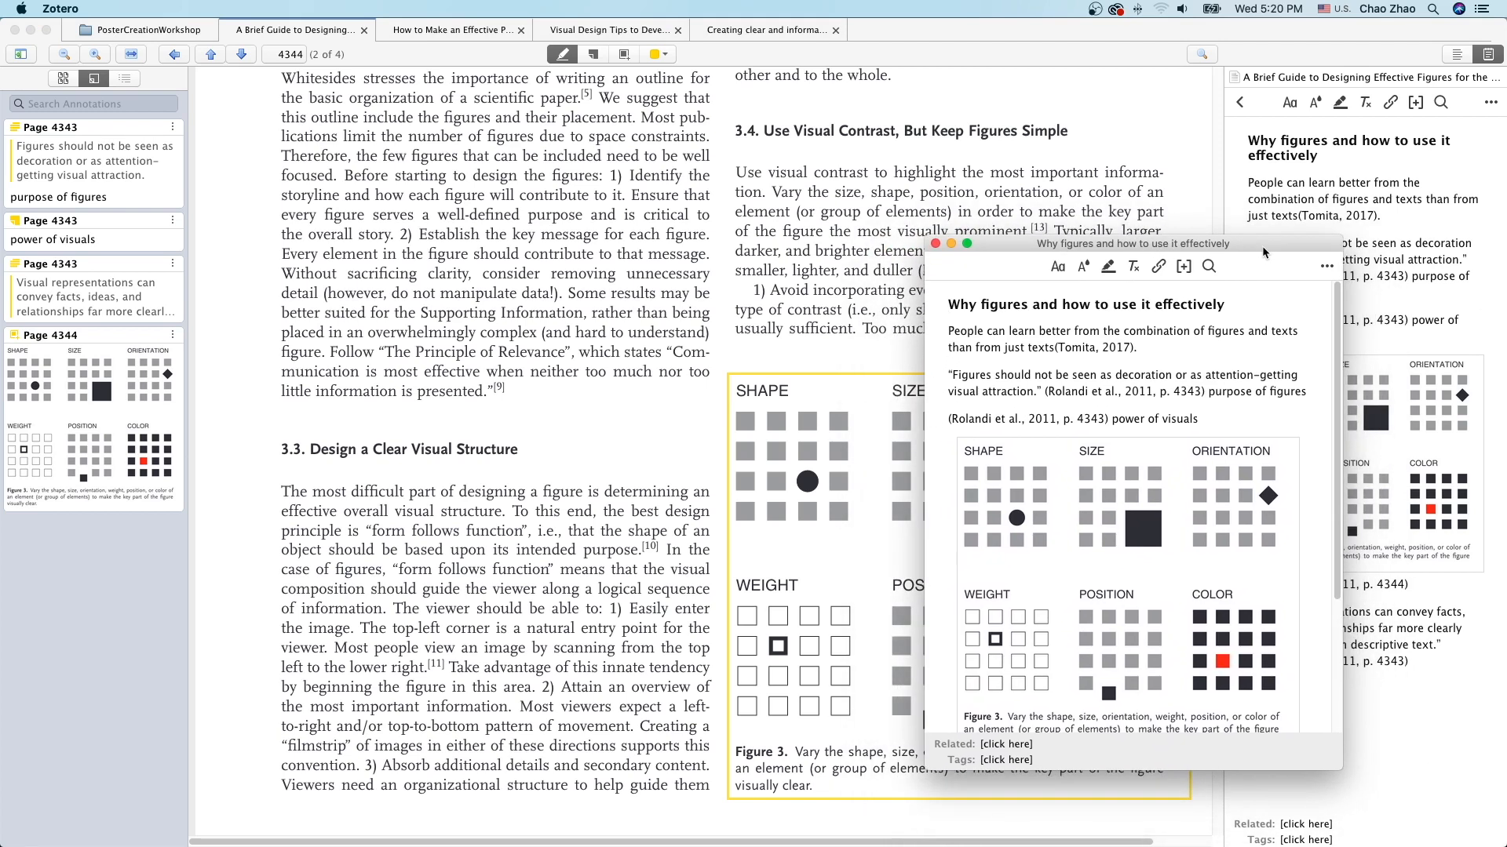
click(1154, 349)
key(Return)
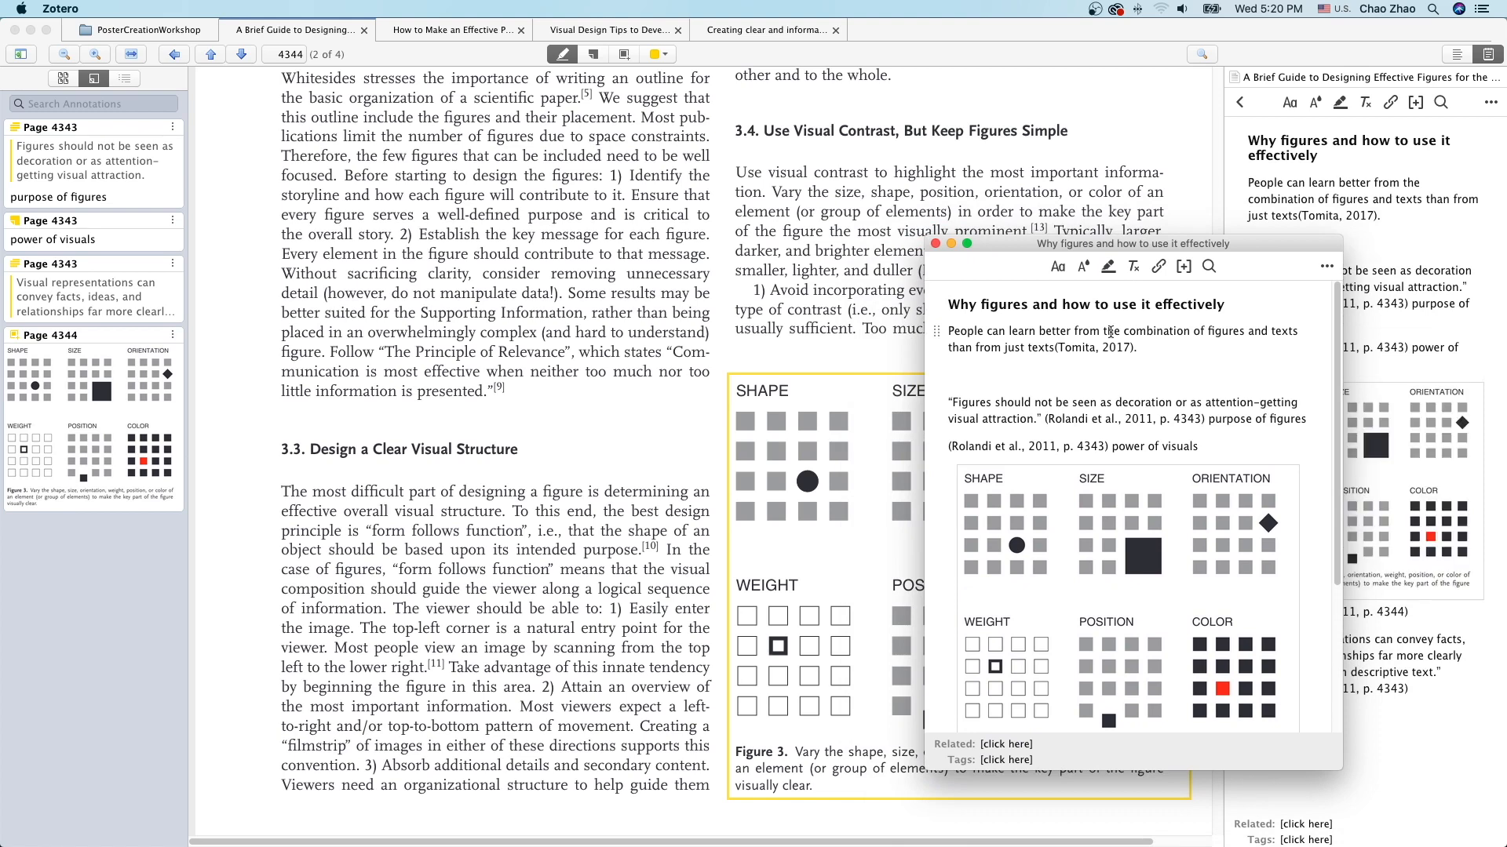
click(936, 244)
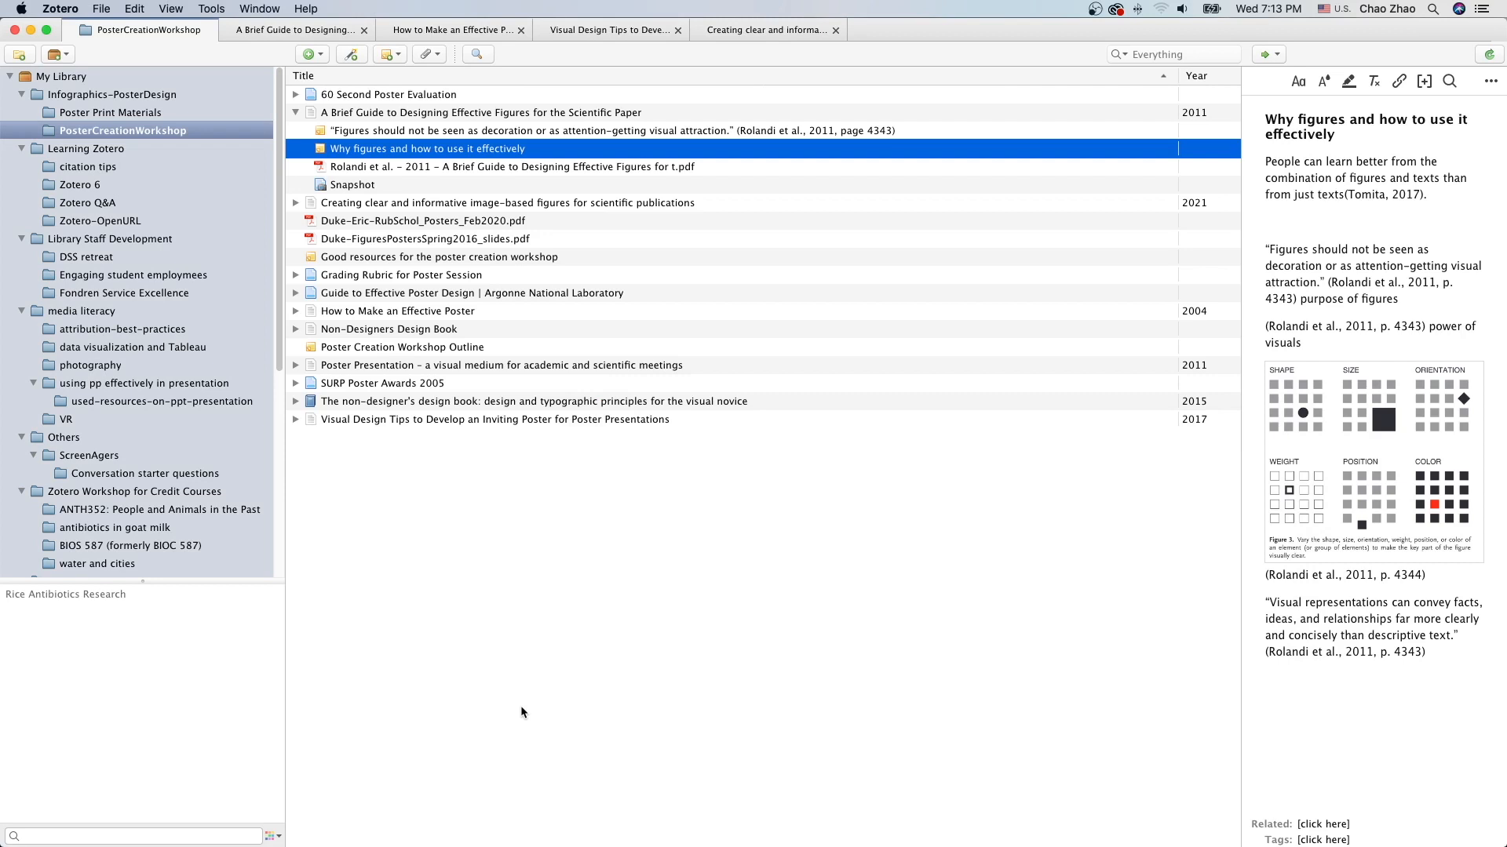
Create a standalone note titled "Poster Creation Guide Outline" in the PosterCreationWorkshop collection.
click(399, 55)
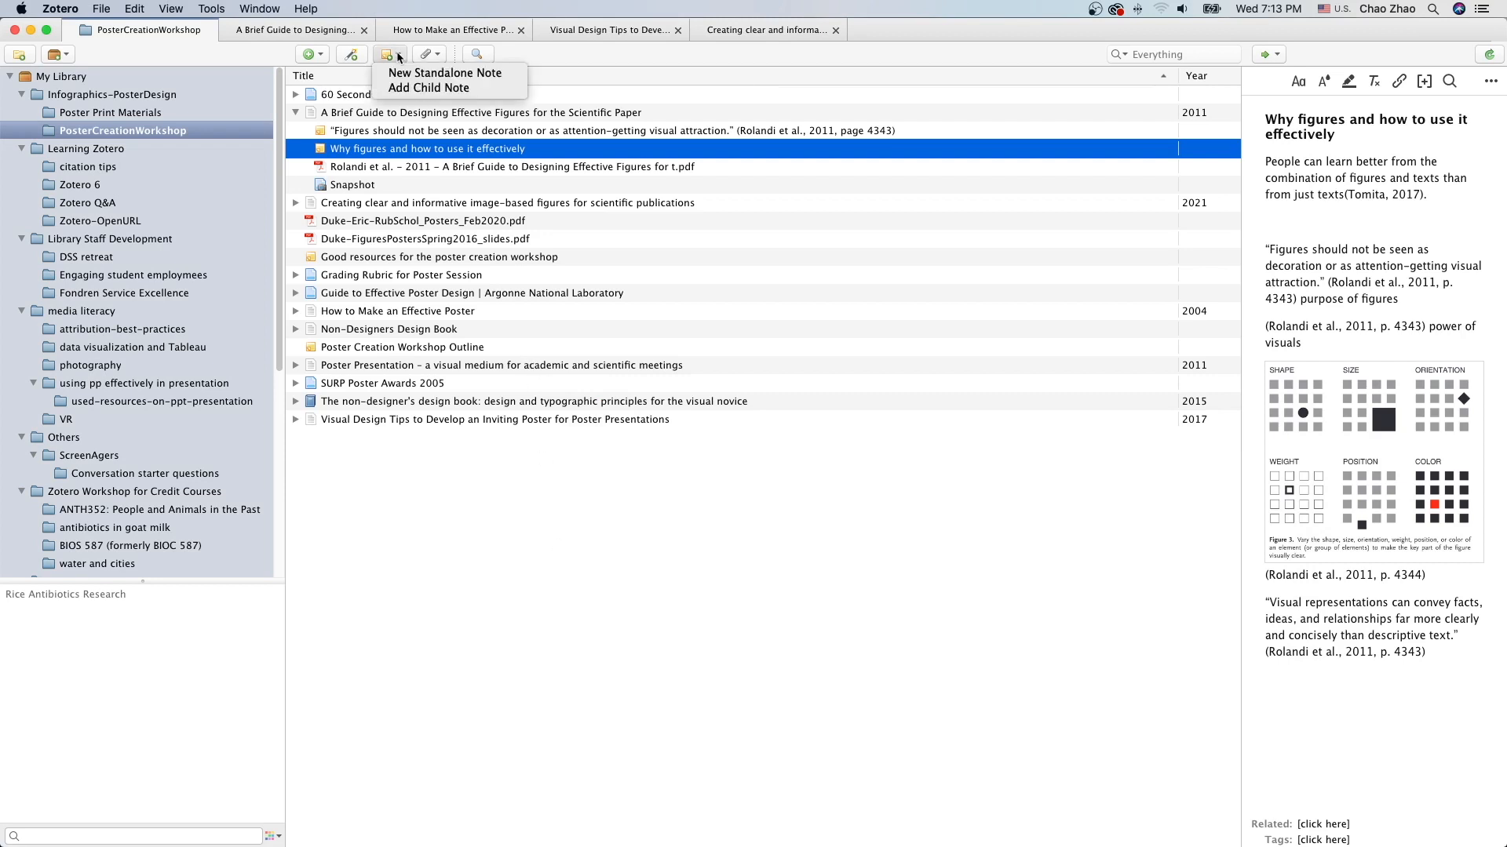
click(400, 72)
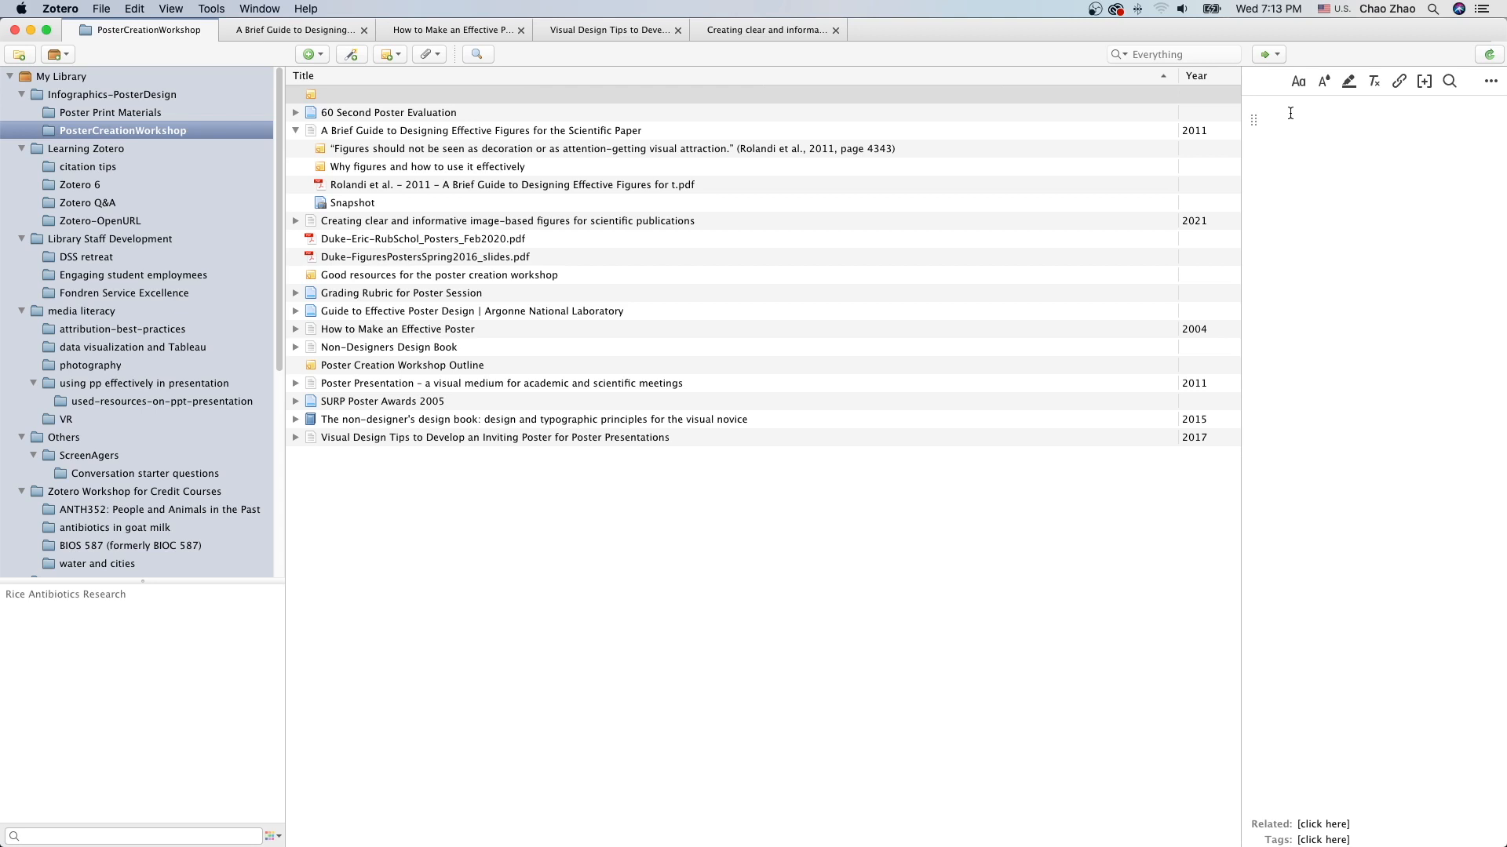
text(Poster Creation Guide Outline)
Open the outline note in a separate window beside the library window and collapse the library's item pane.
click(1491, 84)
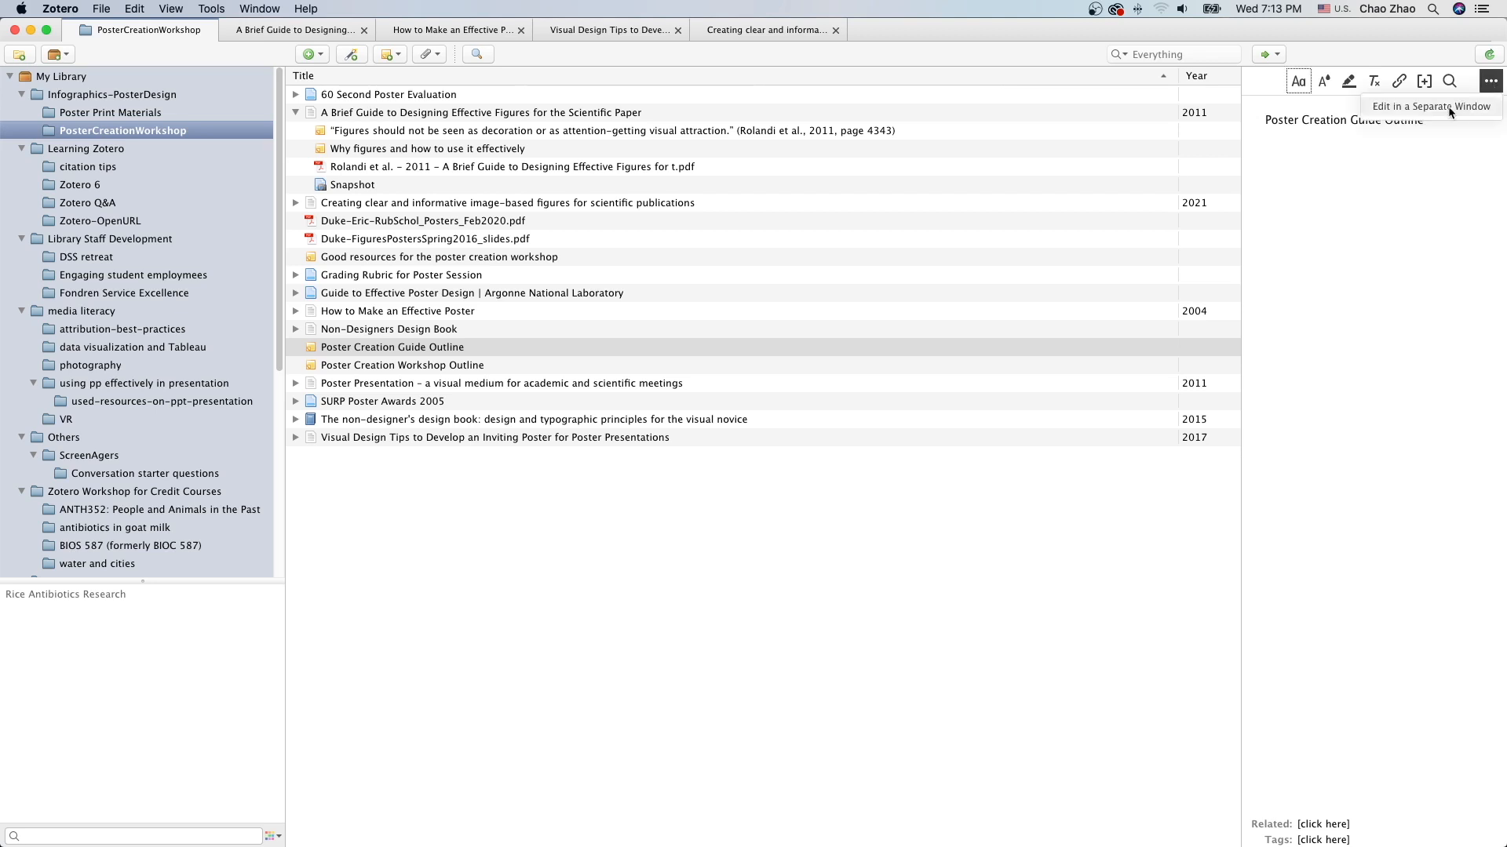
click(1430, 106)
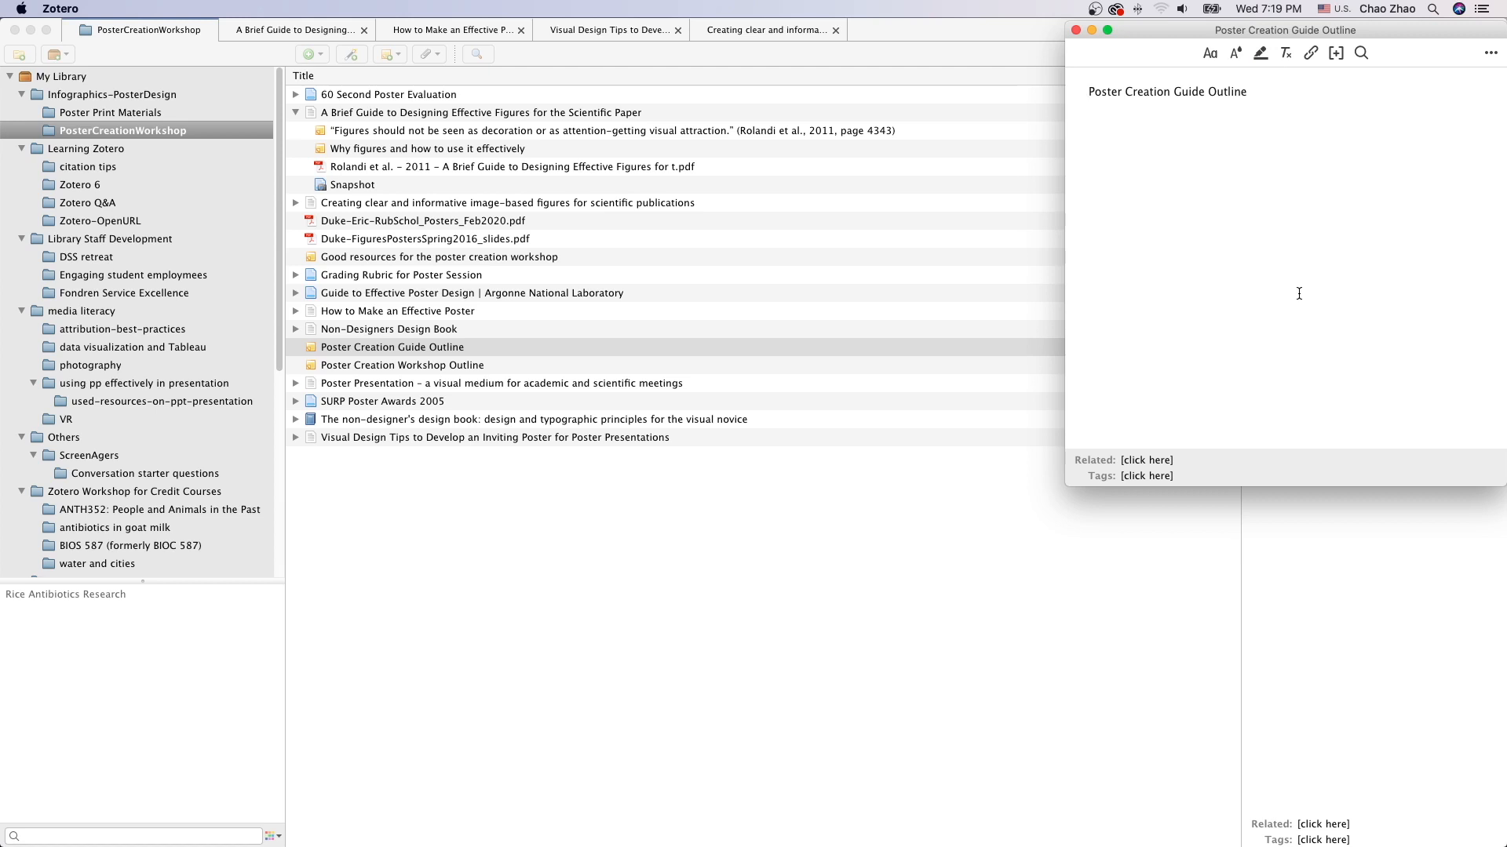
click(994, 32)
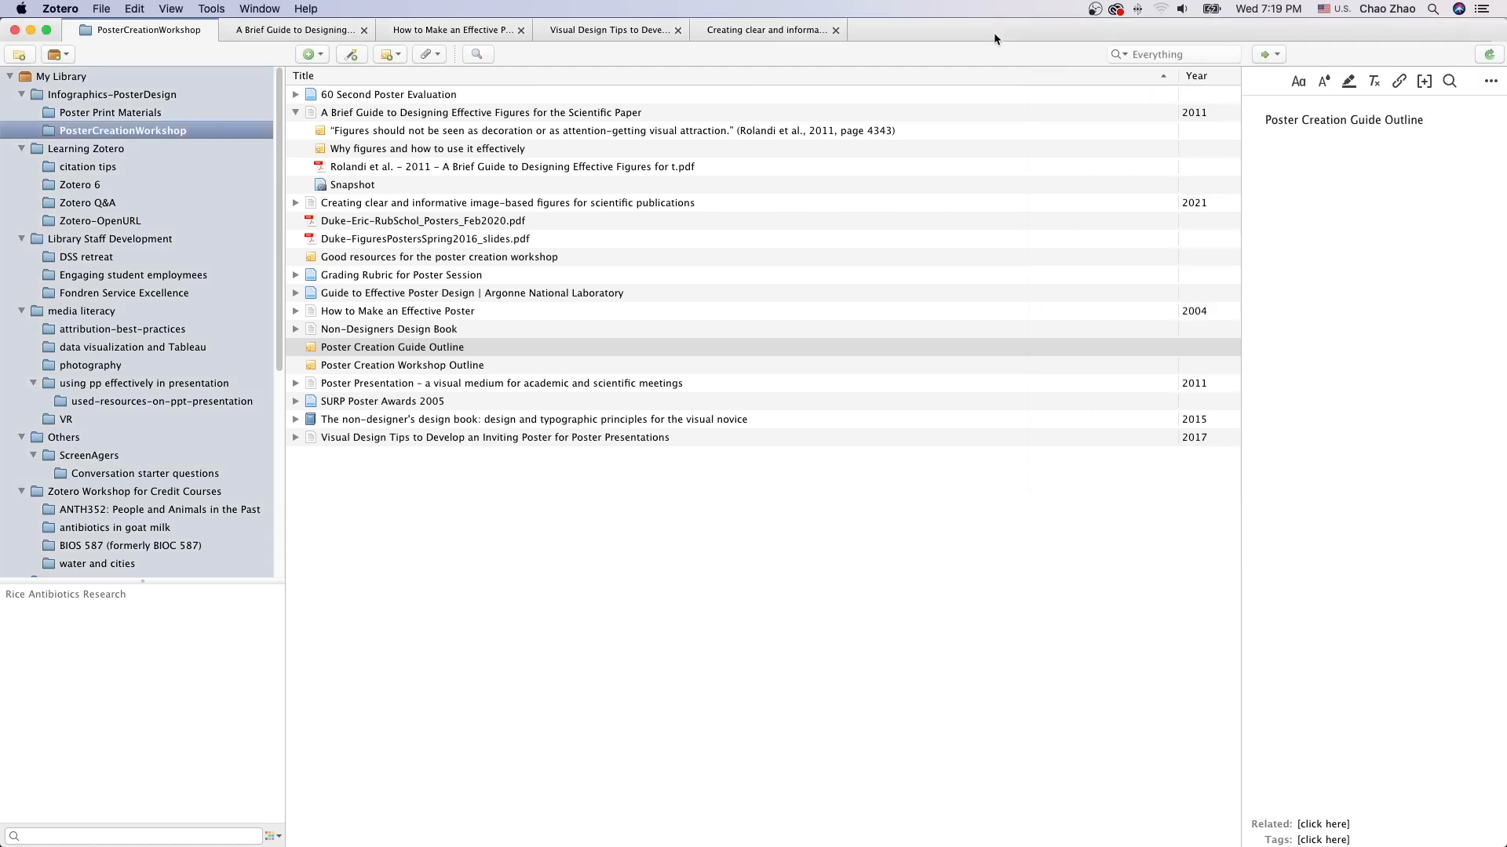
drag(1497, 30, 1061, 25)
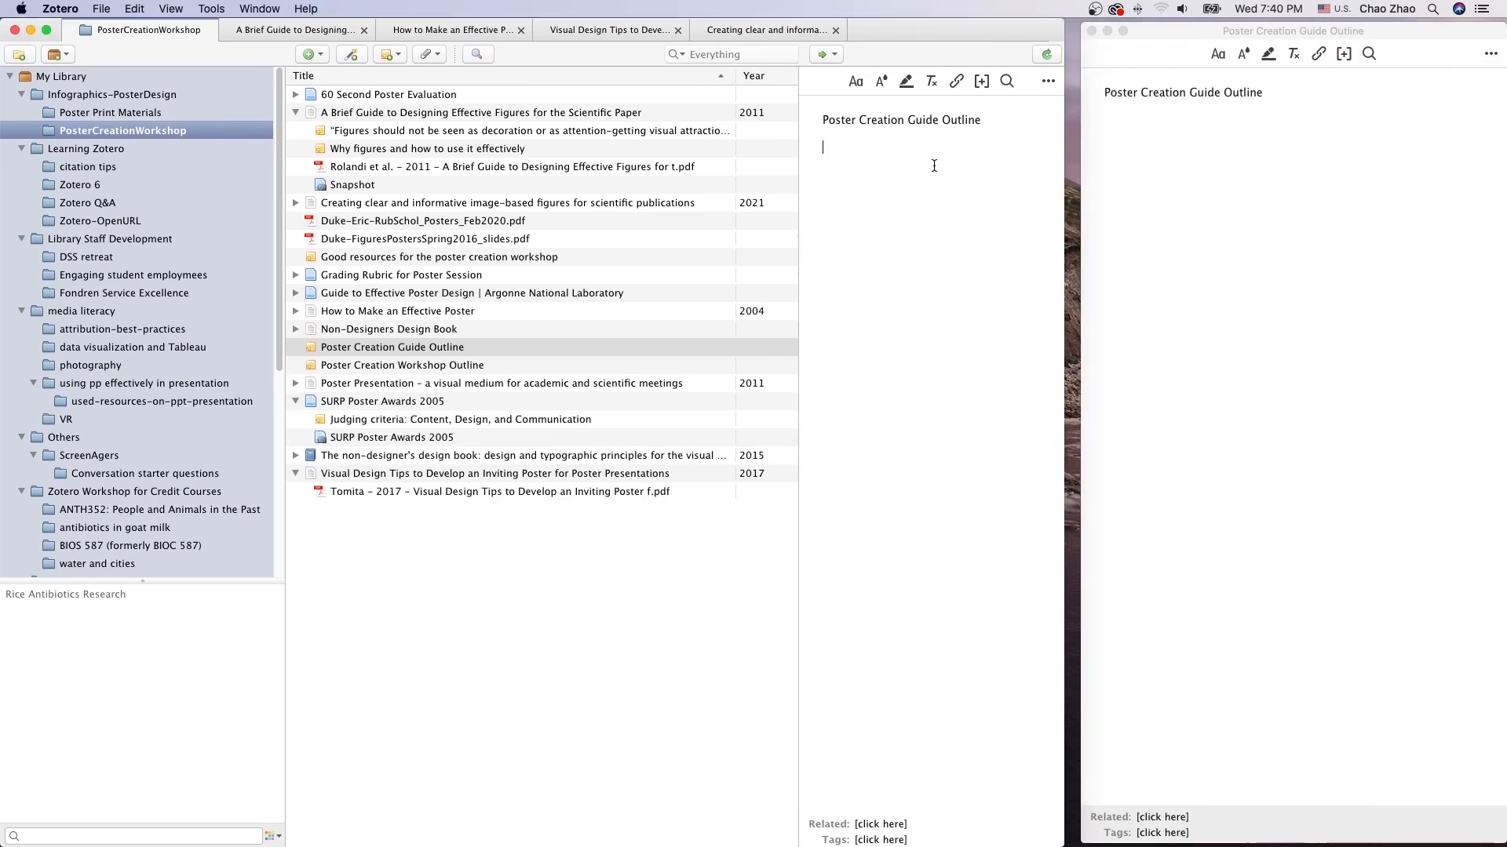
key(Return)
drag(798, 259, 888, 264)
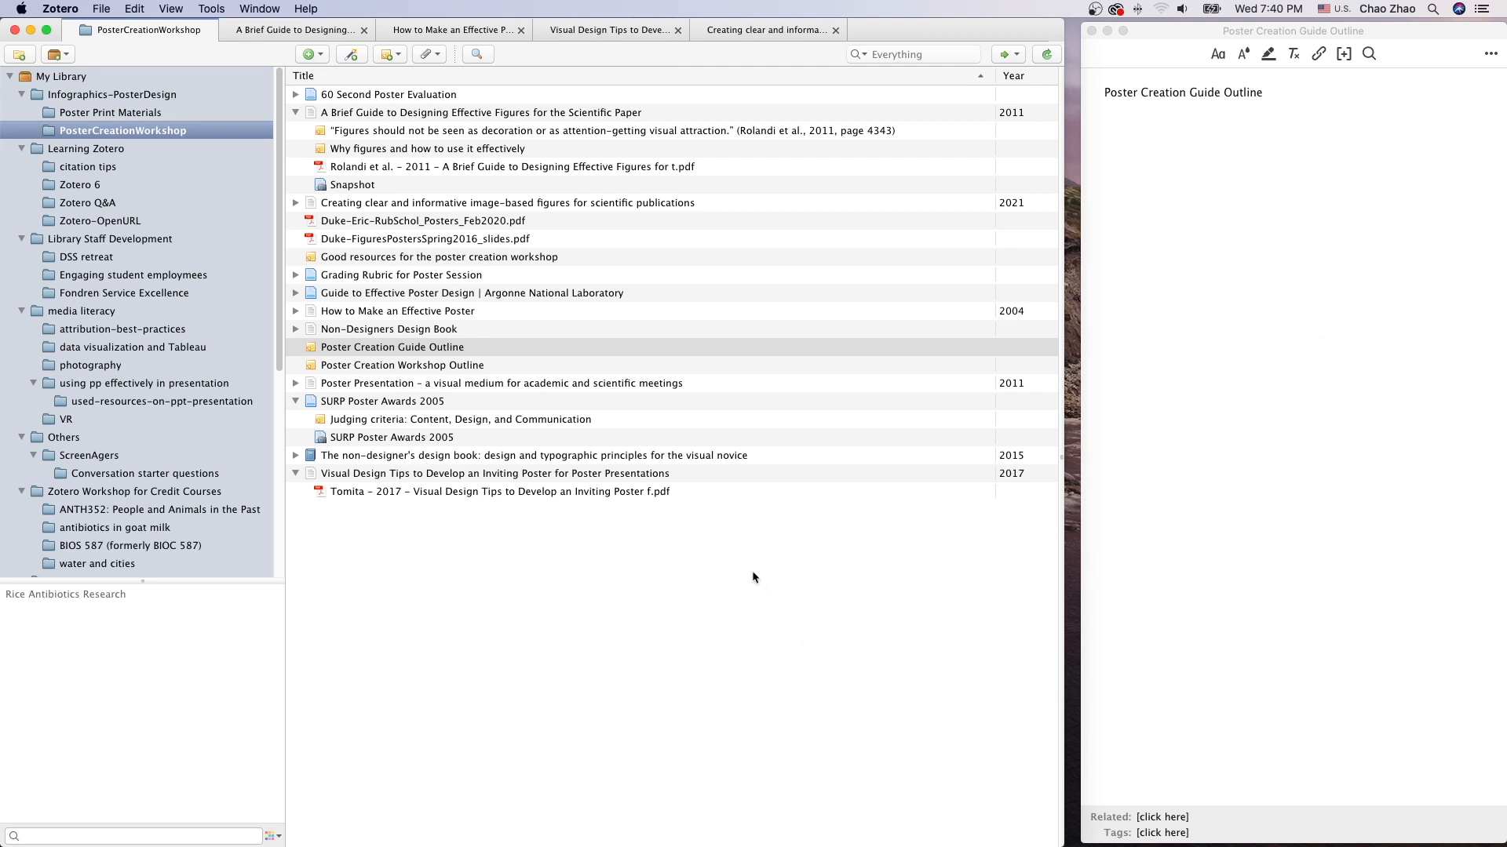
Insert the note "Judging criteria: Content, Design, and Communication" and a citation of the Visual Design Tips item into the outline note.
click(384, 423)
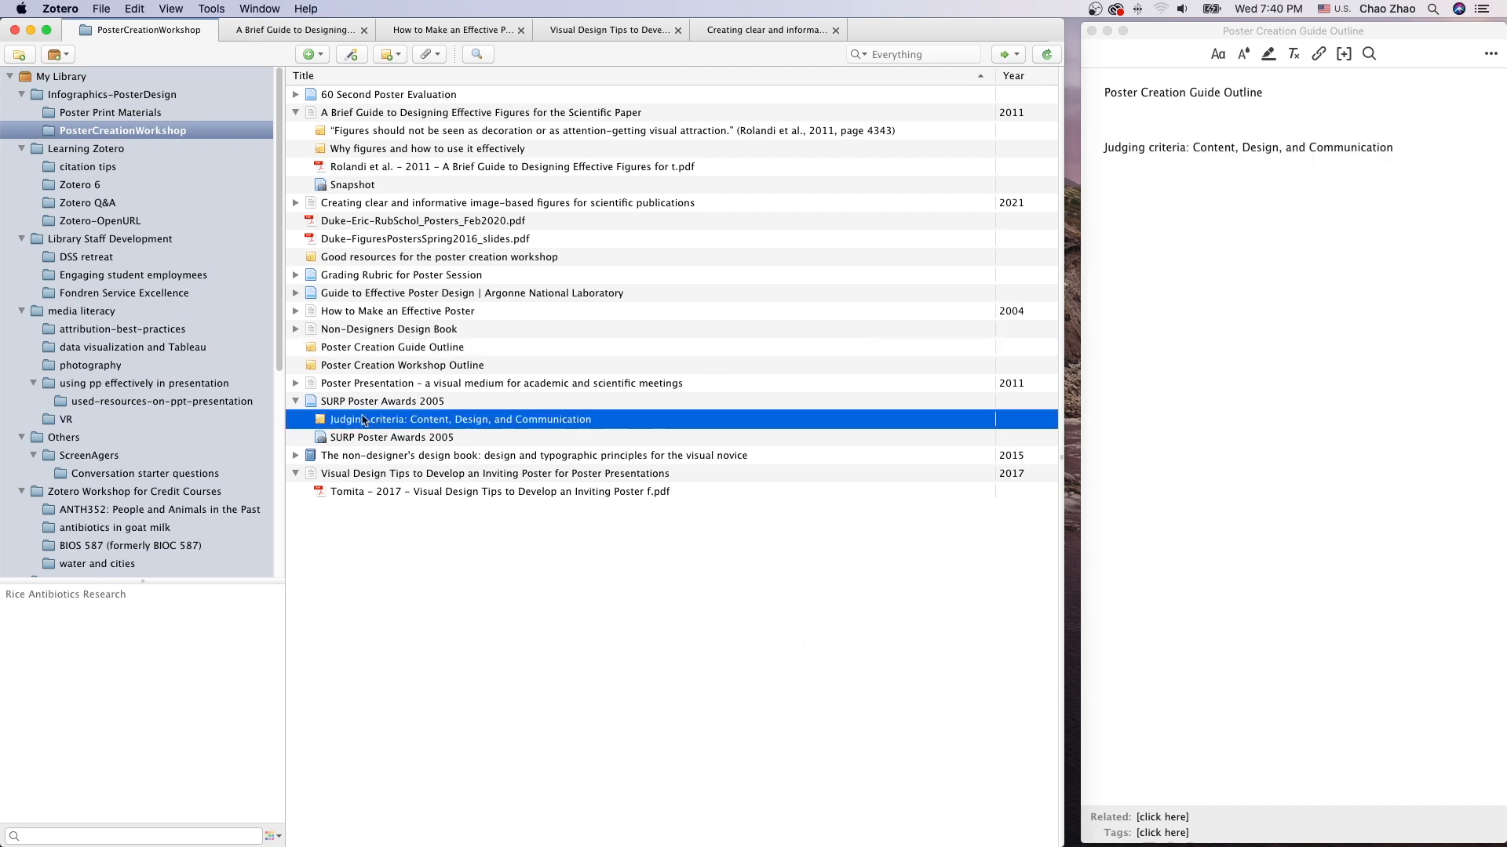
drag(345, 474, 1185, 216)
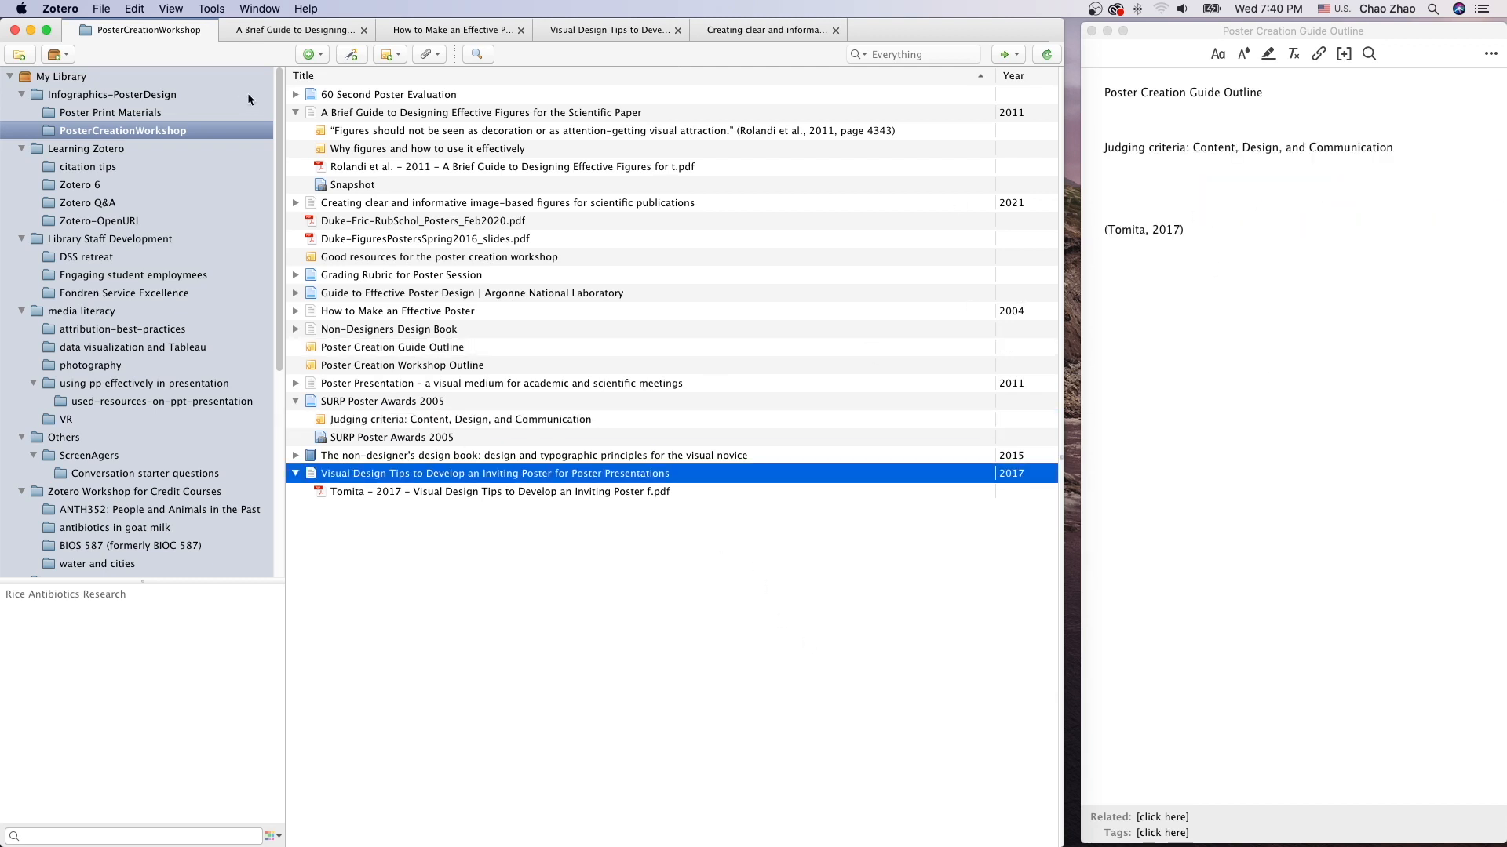
From the Brief Guide PDF, add the "Figures should not be seen as decoration" annotation with its citation to the outline note.
click(283, 32)
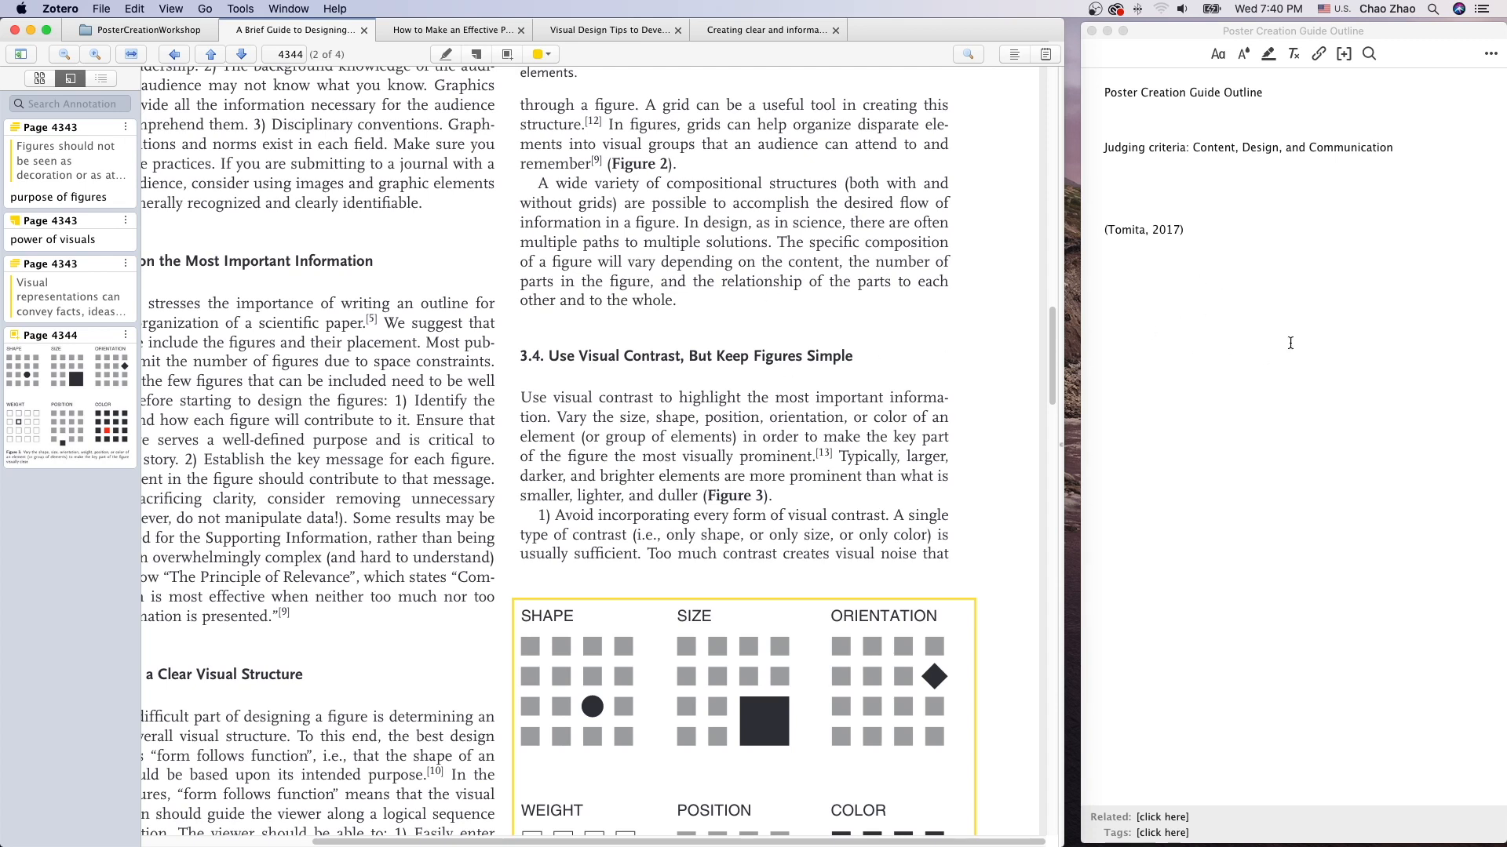
click(70, 182)
drag(69, 182, 1161, 247)
Add the passage "Use visual contrast to highlight ... the most visually prominent" from section 3.4 of the PDF to the outline note.
scroll(814, 307, down, 15)
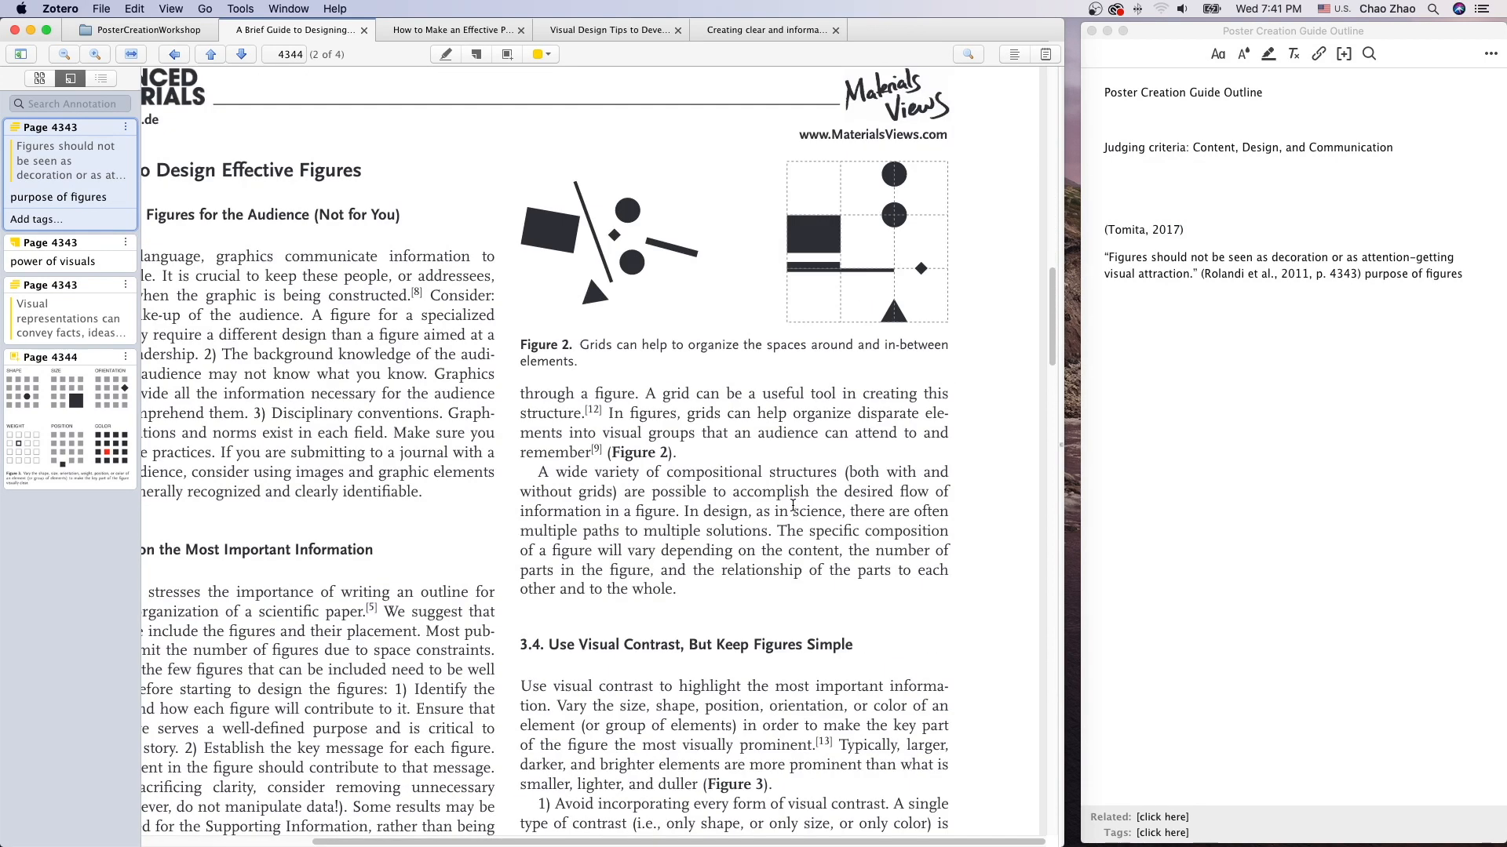
scroll(529, 229, up, 3)
drag(520, 209, 833, 267)
drag(695, 228, 1191, 345)
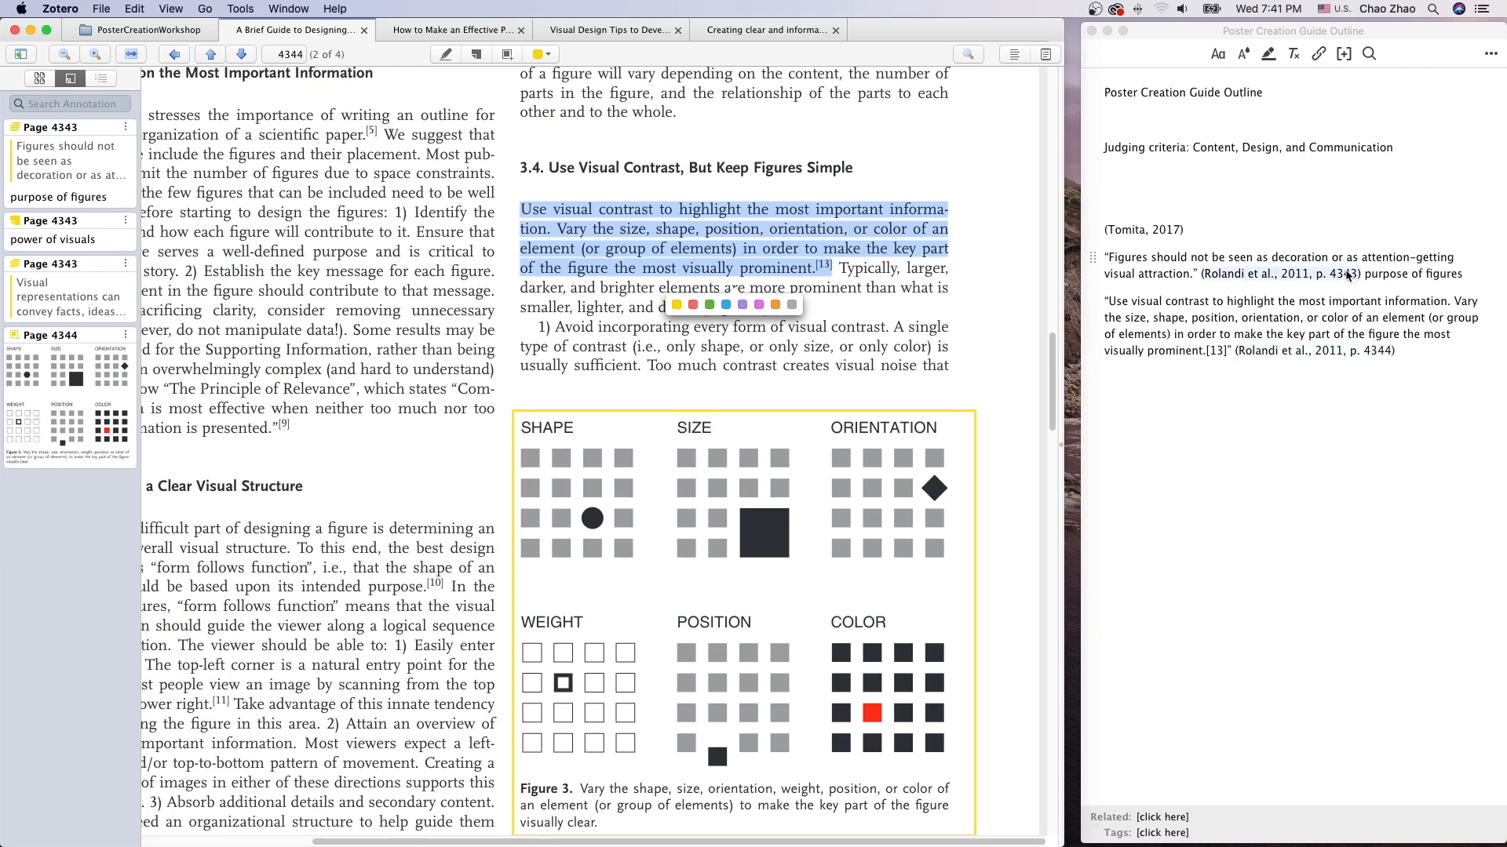
Clear the inserted quotes and citations from the outline note, keeping only its title.
click(1303, 322)
drag(1397, 351, 1163, 181)
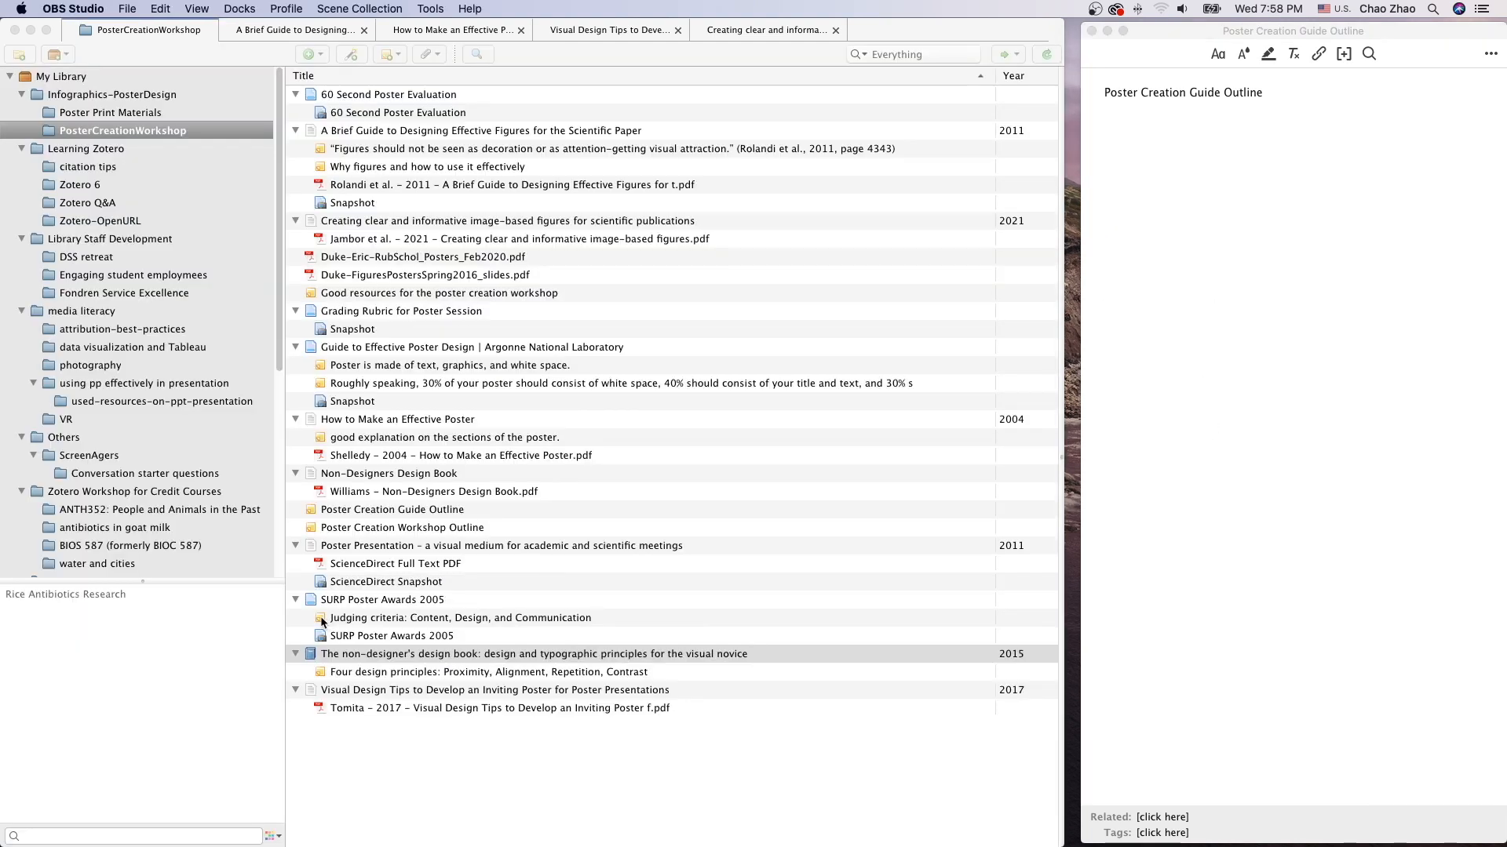
Insert the notes "Judging criteria: Content, Design, and Communication" and "Four design principles: Proximity, Alignment, Repetition, Contrast" below the outline title, spaced apart.
click(322, 623)
drag(322, 622, 1161, 168)
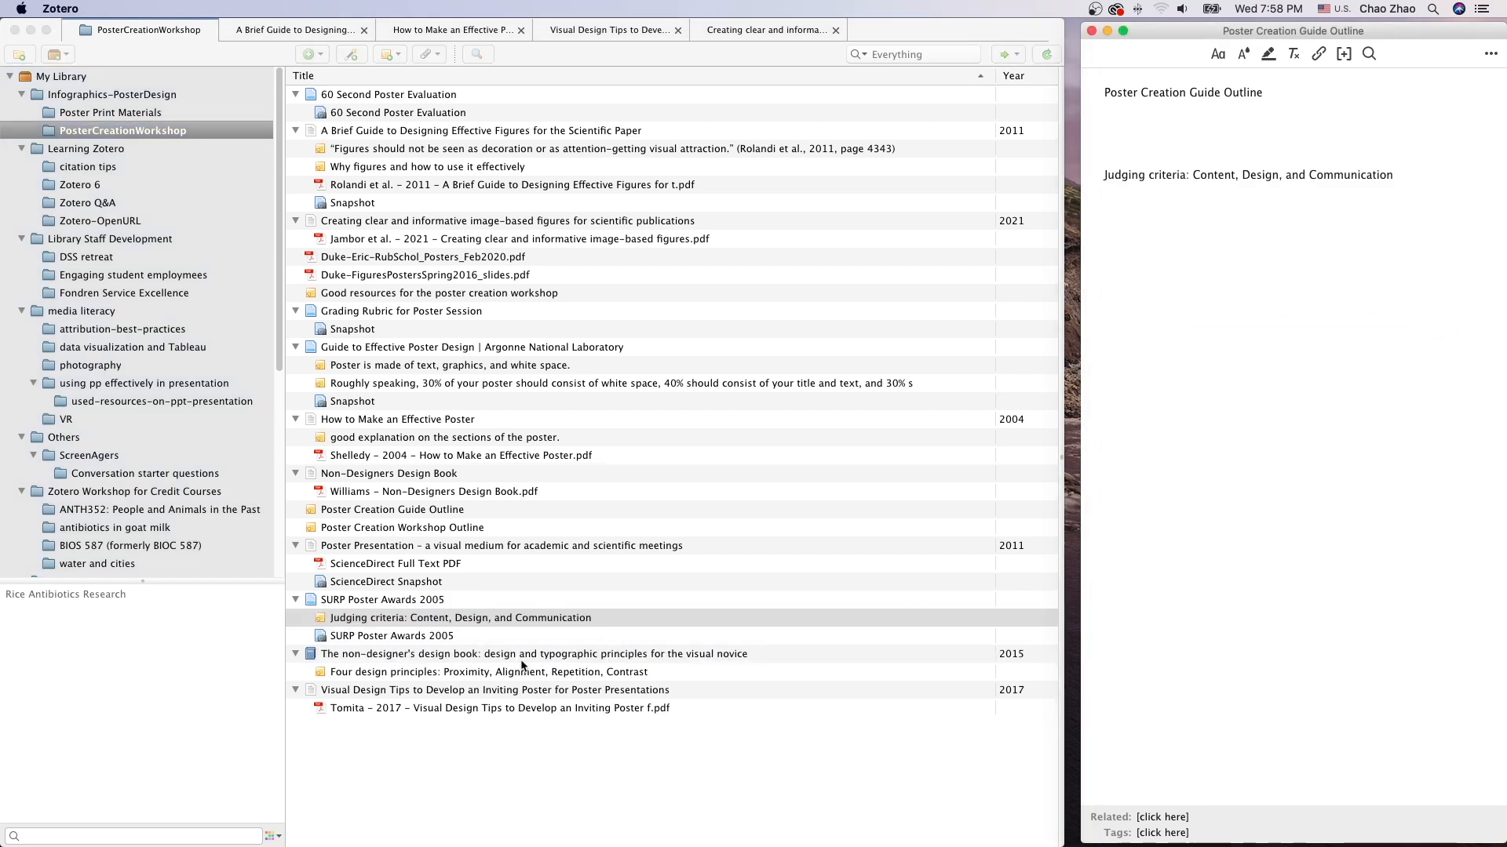
click(323, 680)
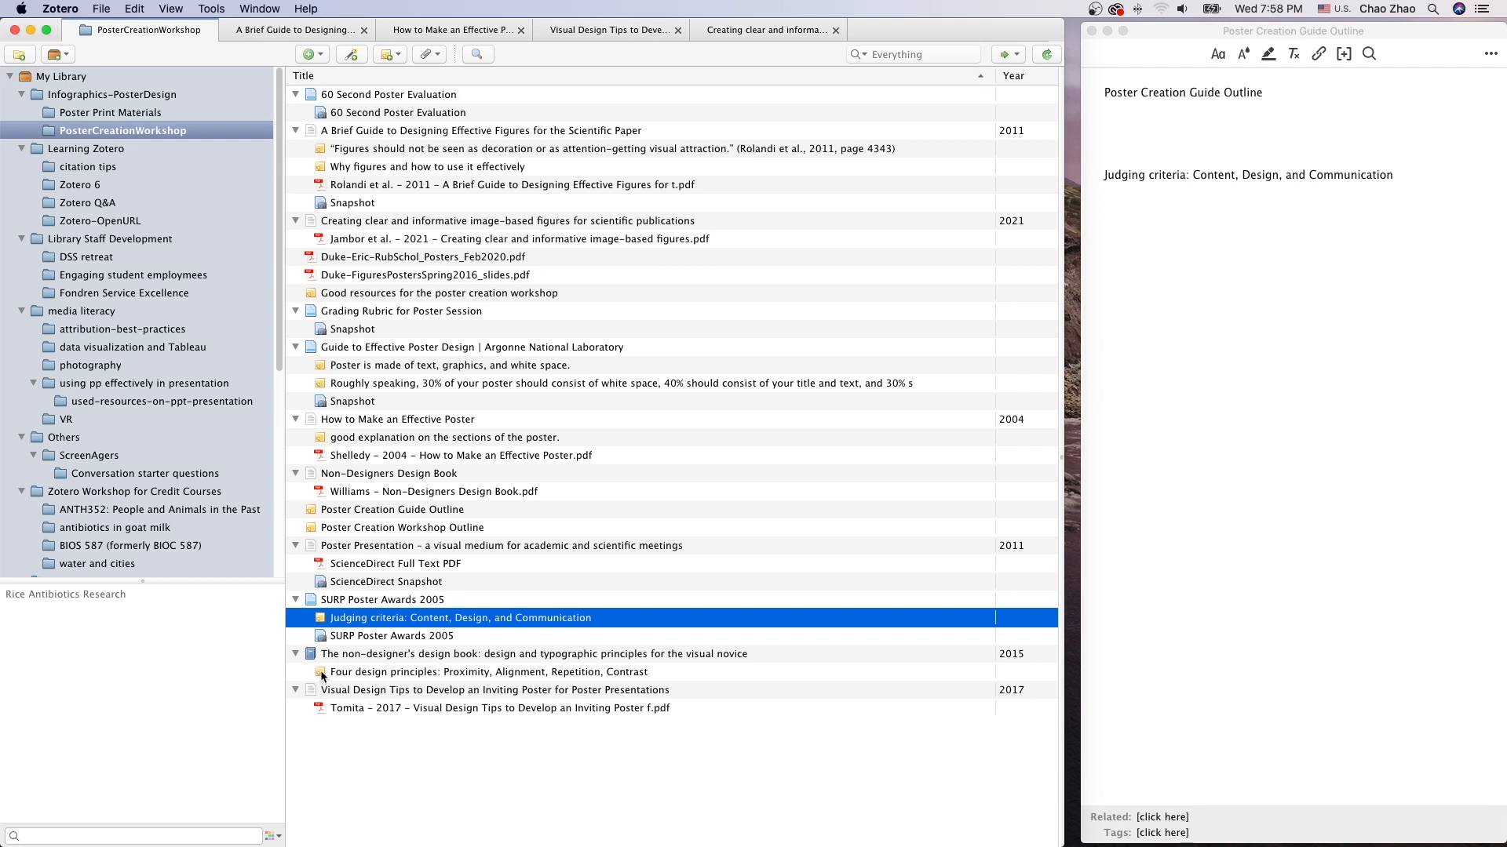
click(323, 677)
drag(324, 677, 1166, 232)
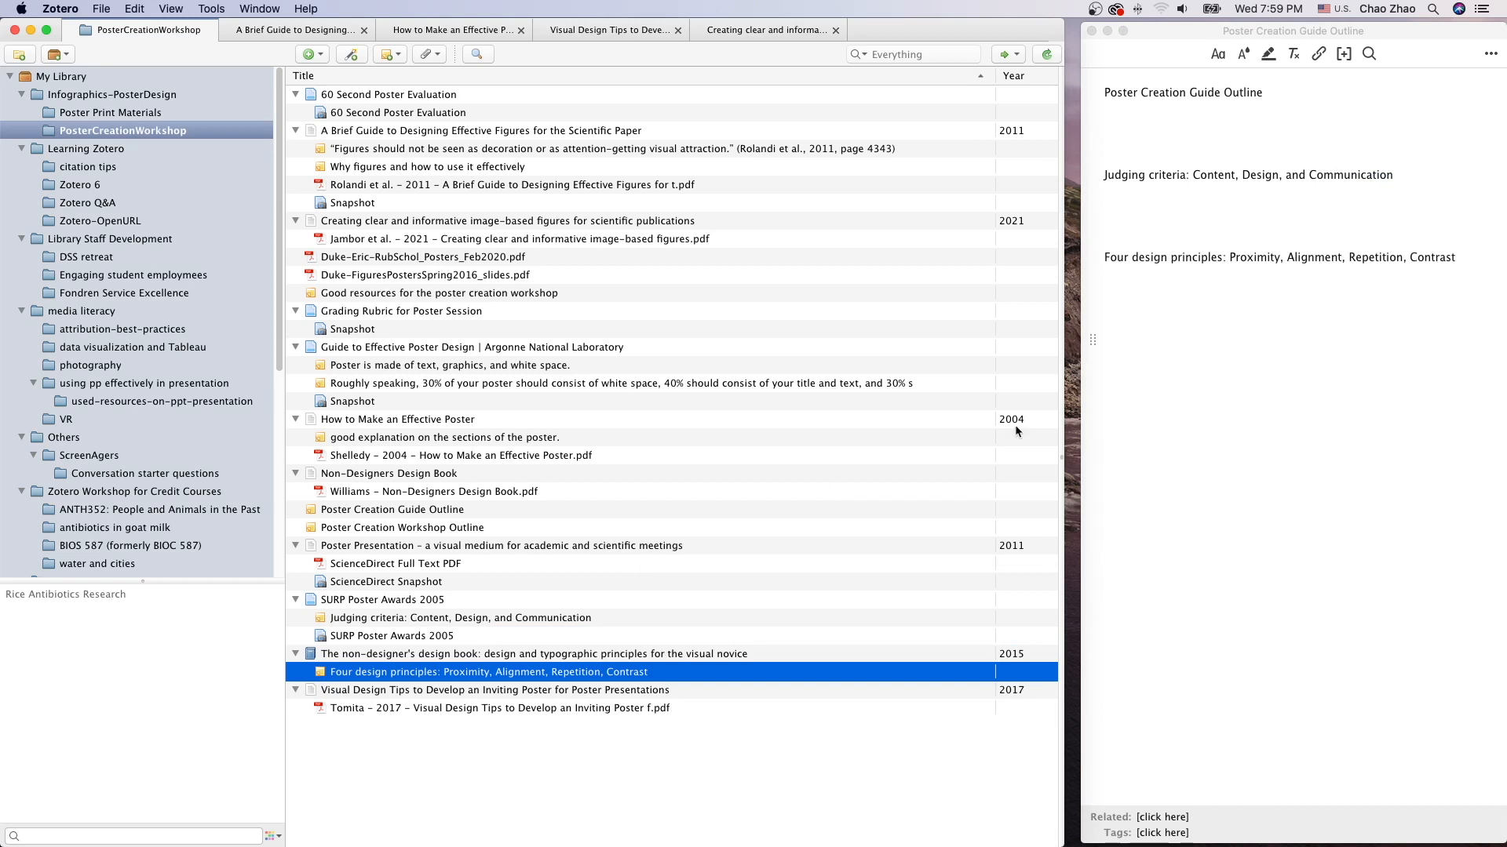
Insert the note "Poster is made of text, graphics, and white space." at the end, and format the outline's title and three entries as headings.
click(371, 369)
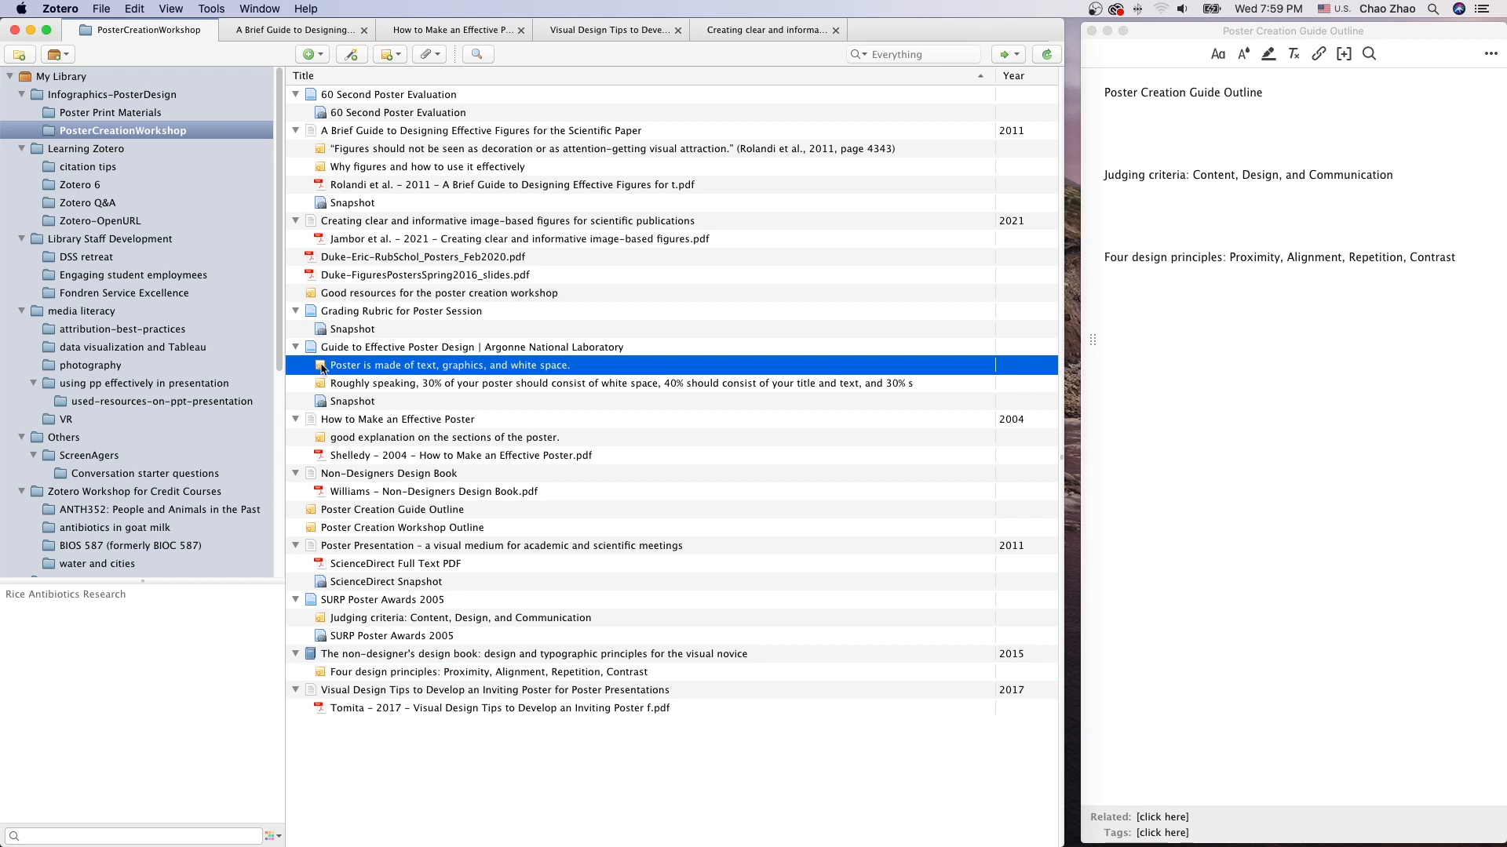
drag(321, 368, 1122, 334)
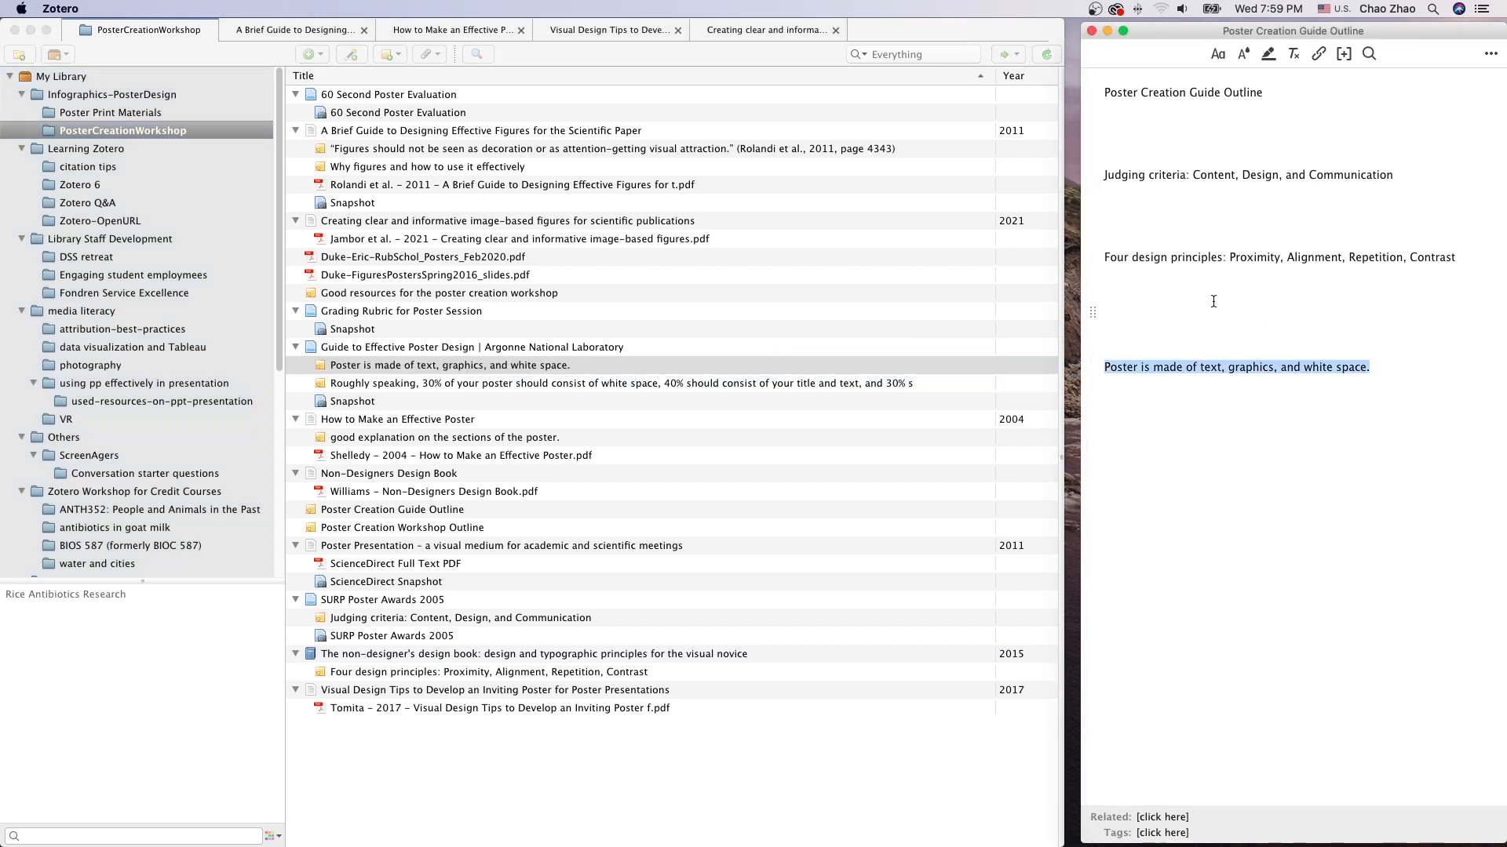
drag(1213, 301, 1158, 130)
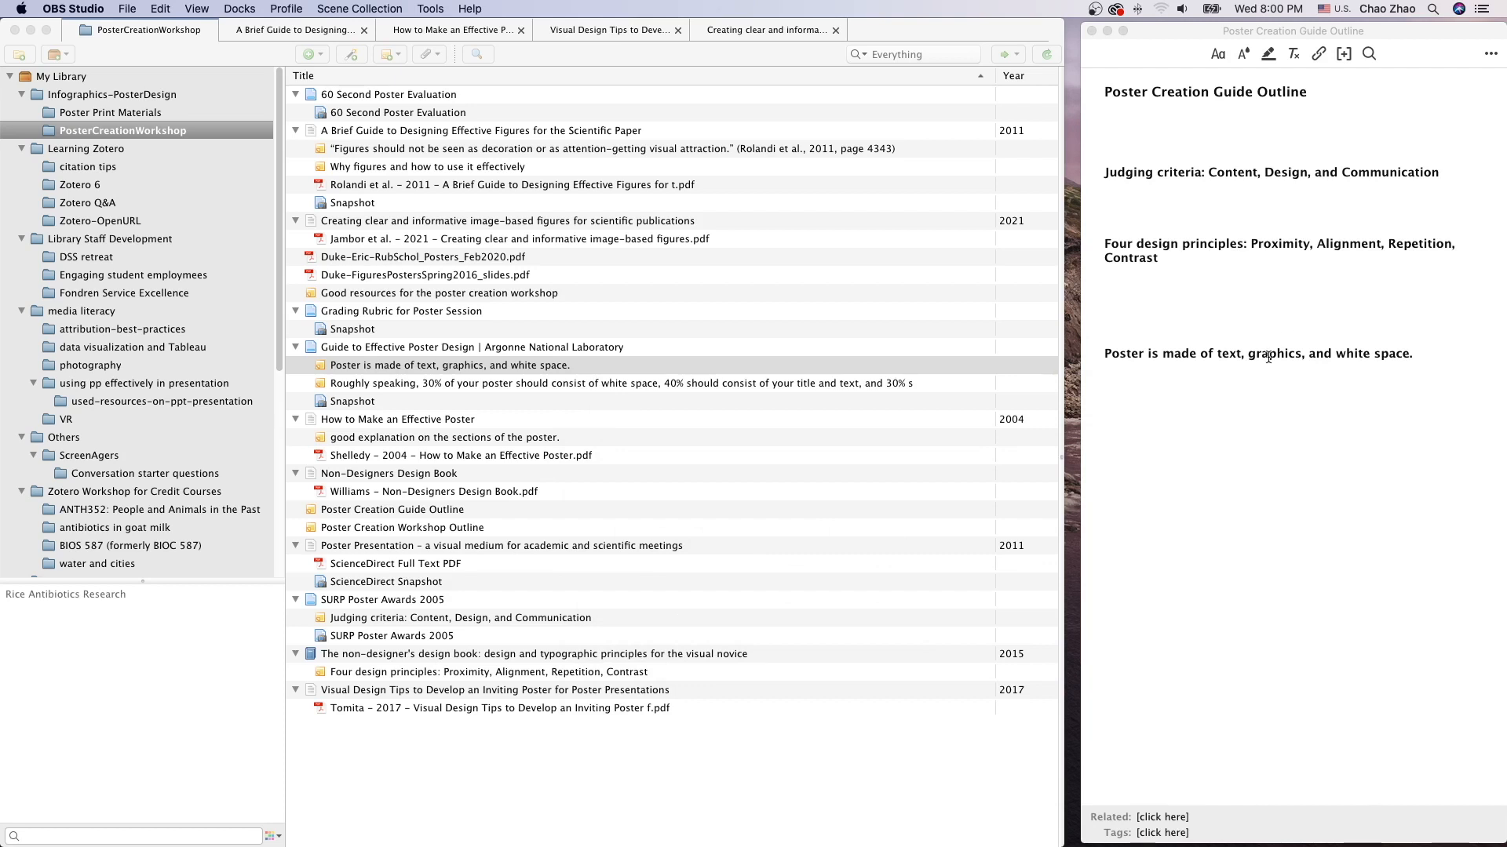
Insert a citation of the "SURP Poster Awards 2005" item under the judging criteria heading in the outline note.
click(372, 602)
click(371, 602)
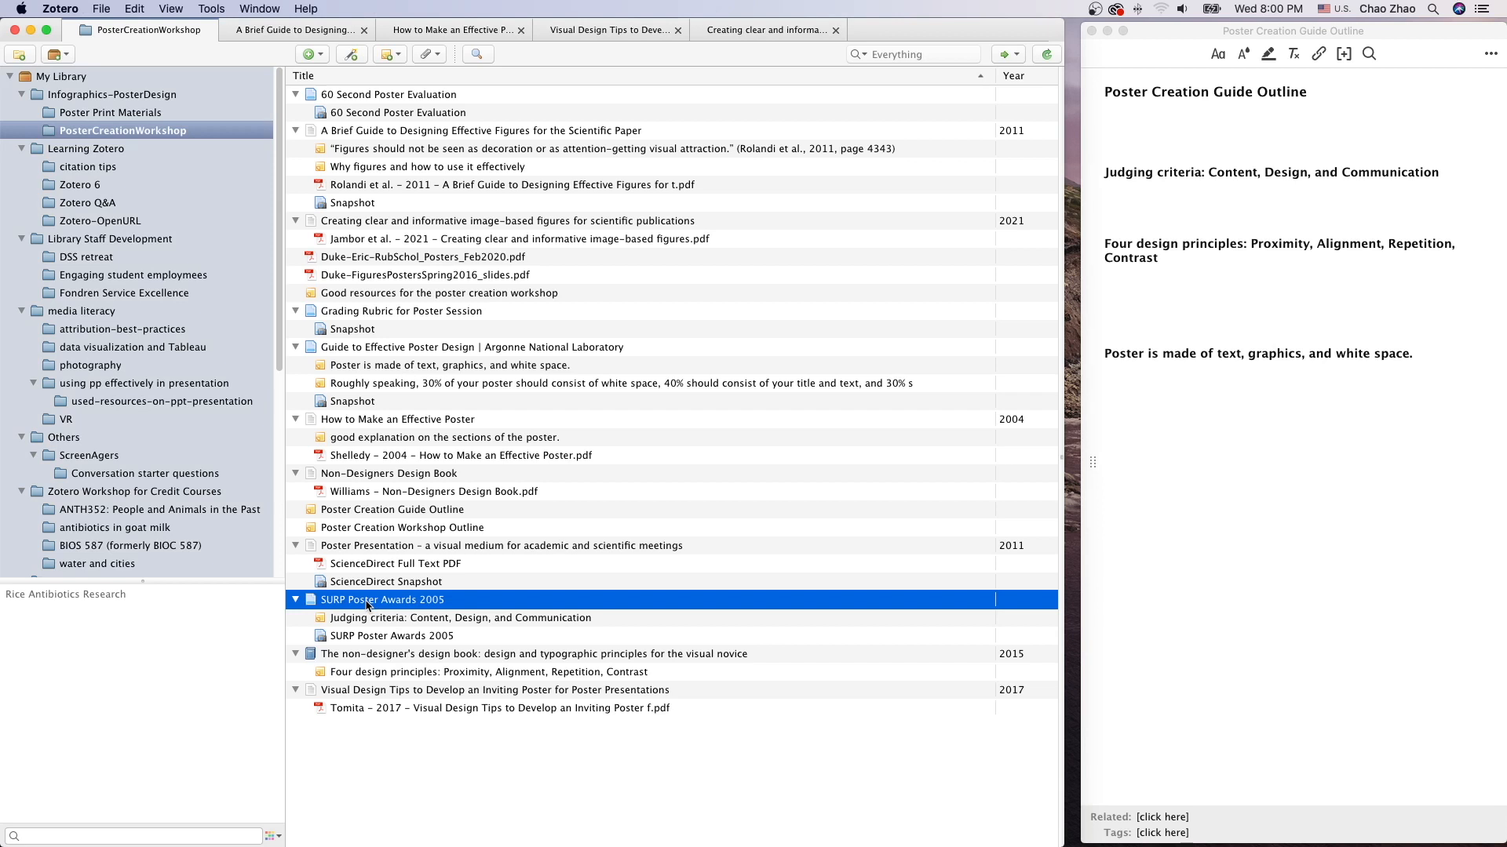
drag(368, 605, 1224, 216)
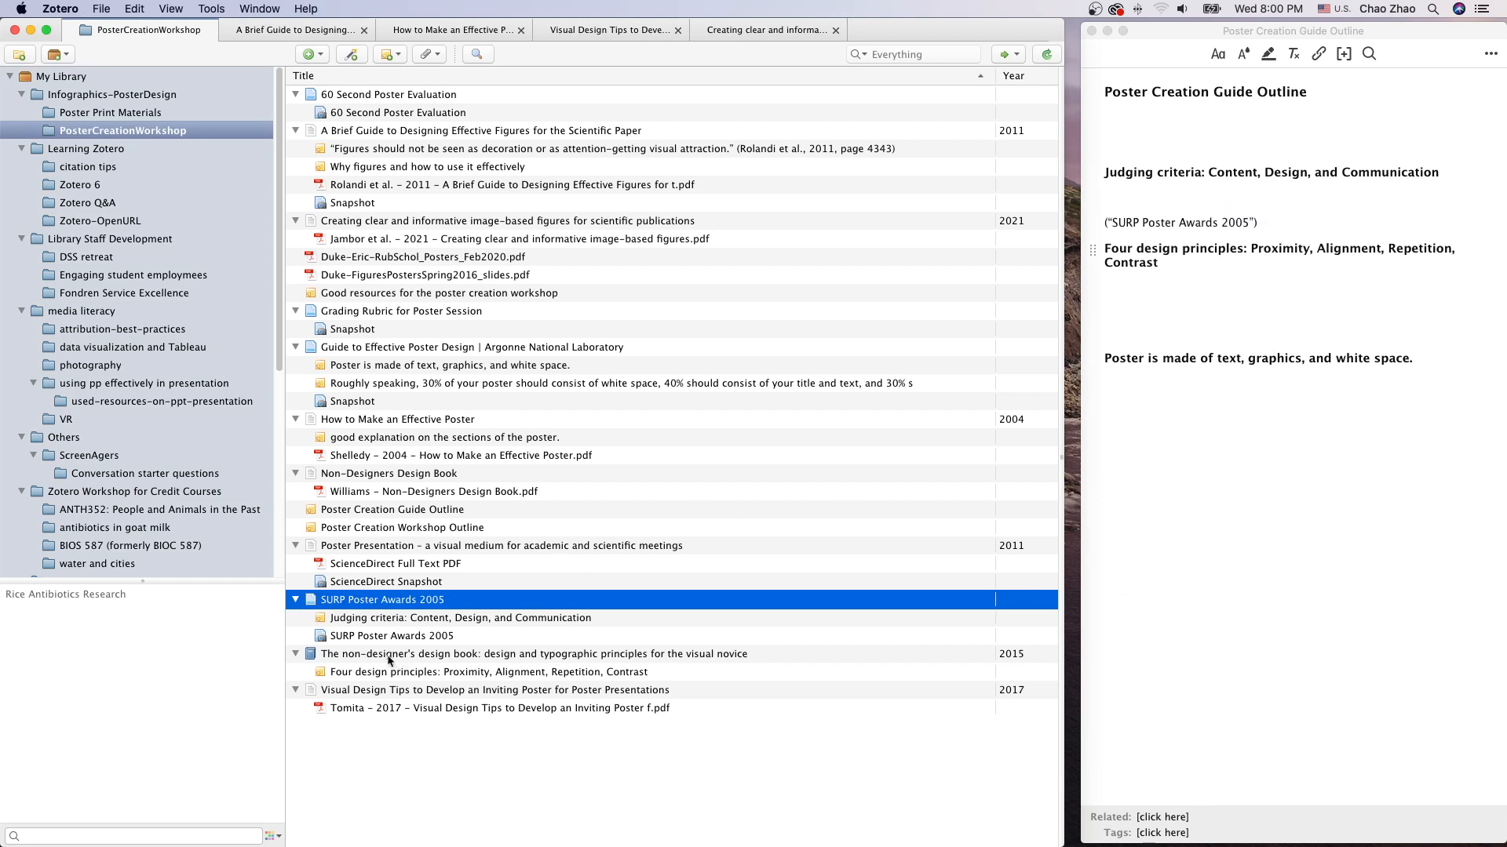
Insert citations of "The non-designer's design book" under the four design principles heading and "Guide to Effective Poster Design" under the last heading.
drag(377, 657, 1158, 308)
click(403, 351)
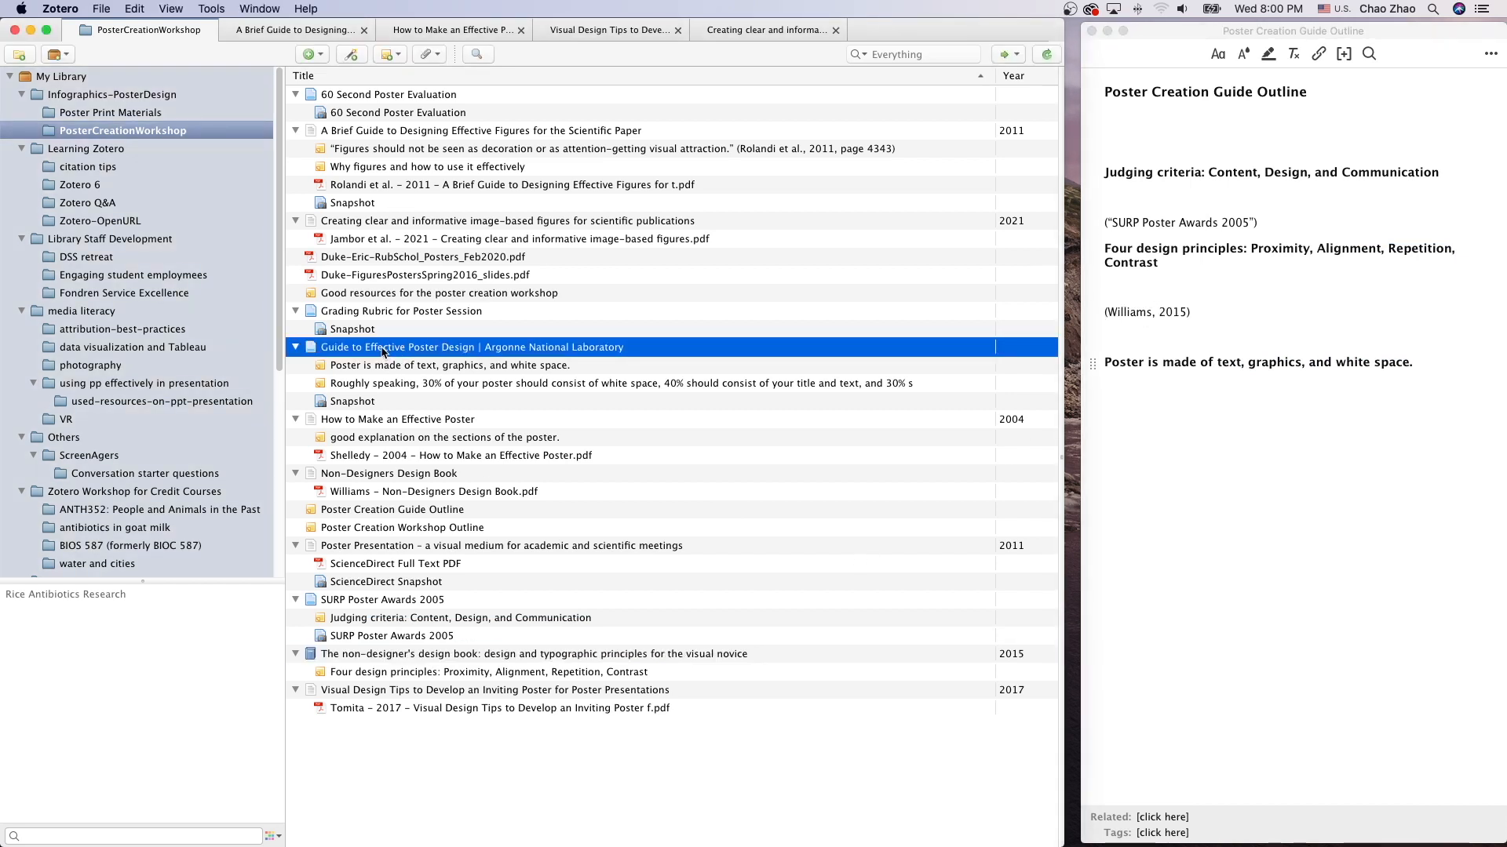
drag(384, 350, 1159, 403)
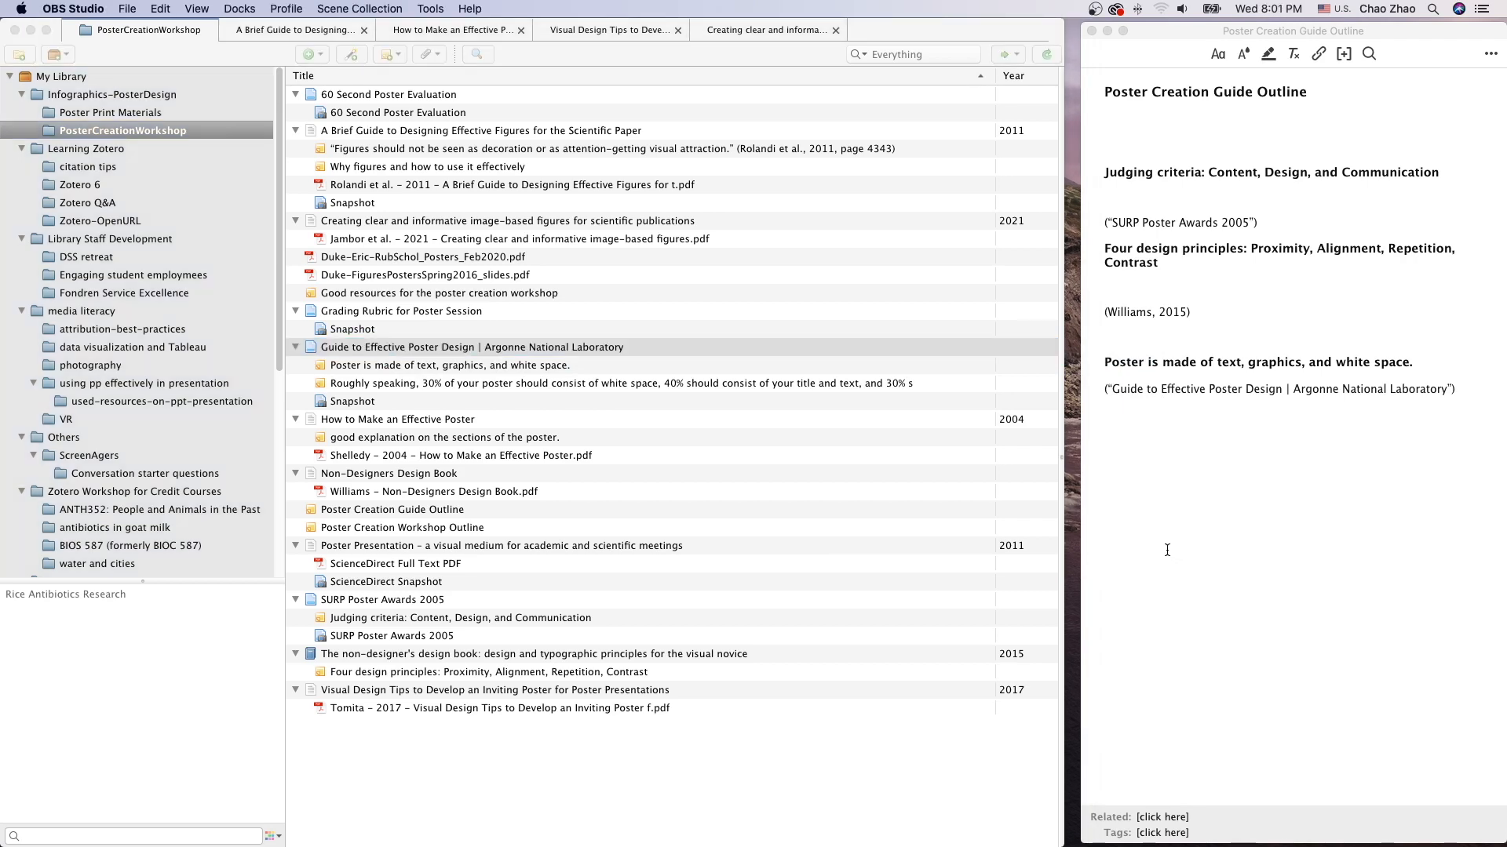
Add the first page 4343 annotation and the "Use visual contrast" passage from the "A Brief Guide to Designing" PDF to the end of the outline note.
click(289, 31)
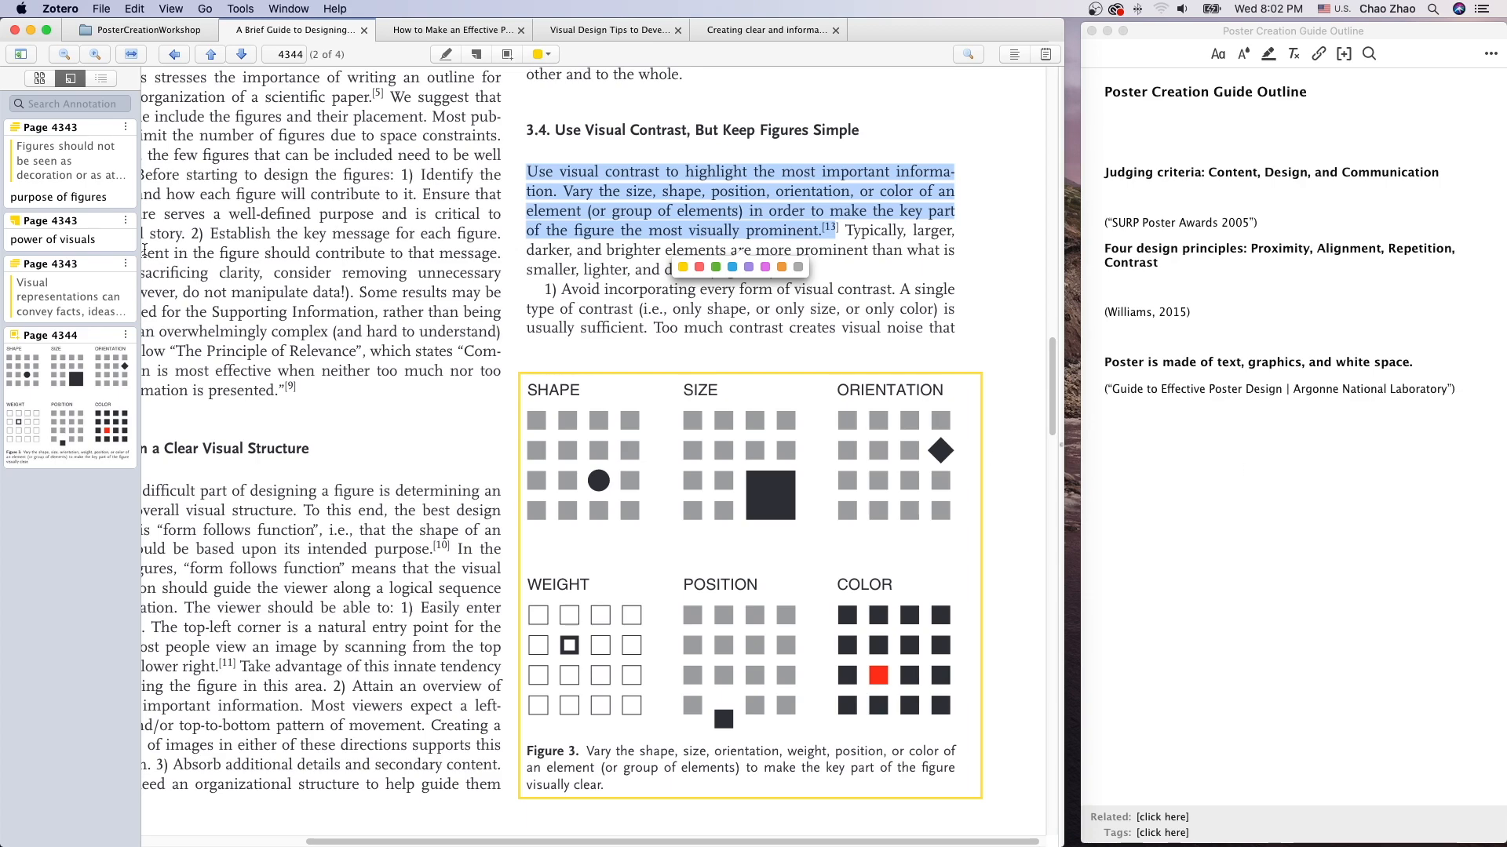
click(47, 155)
mouse_move(47, 156)
mouse_down()
mouse_move(732, 350)
mouse_move(1236, 455)
mouse_move(1231, 443)
mouse_up()
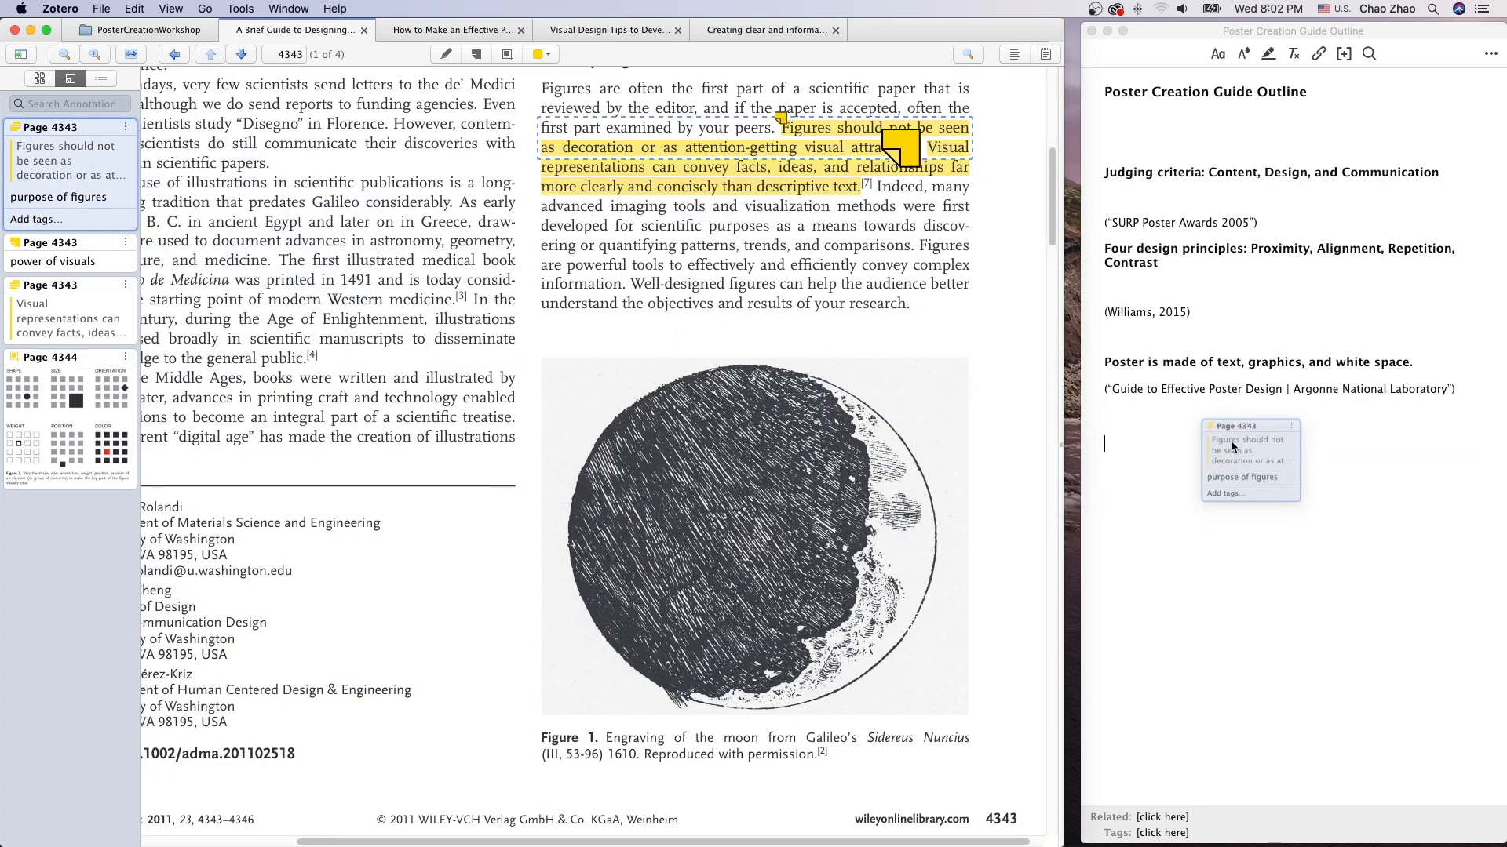
scroll(884, 430, down, 15)
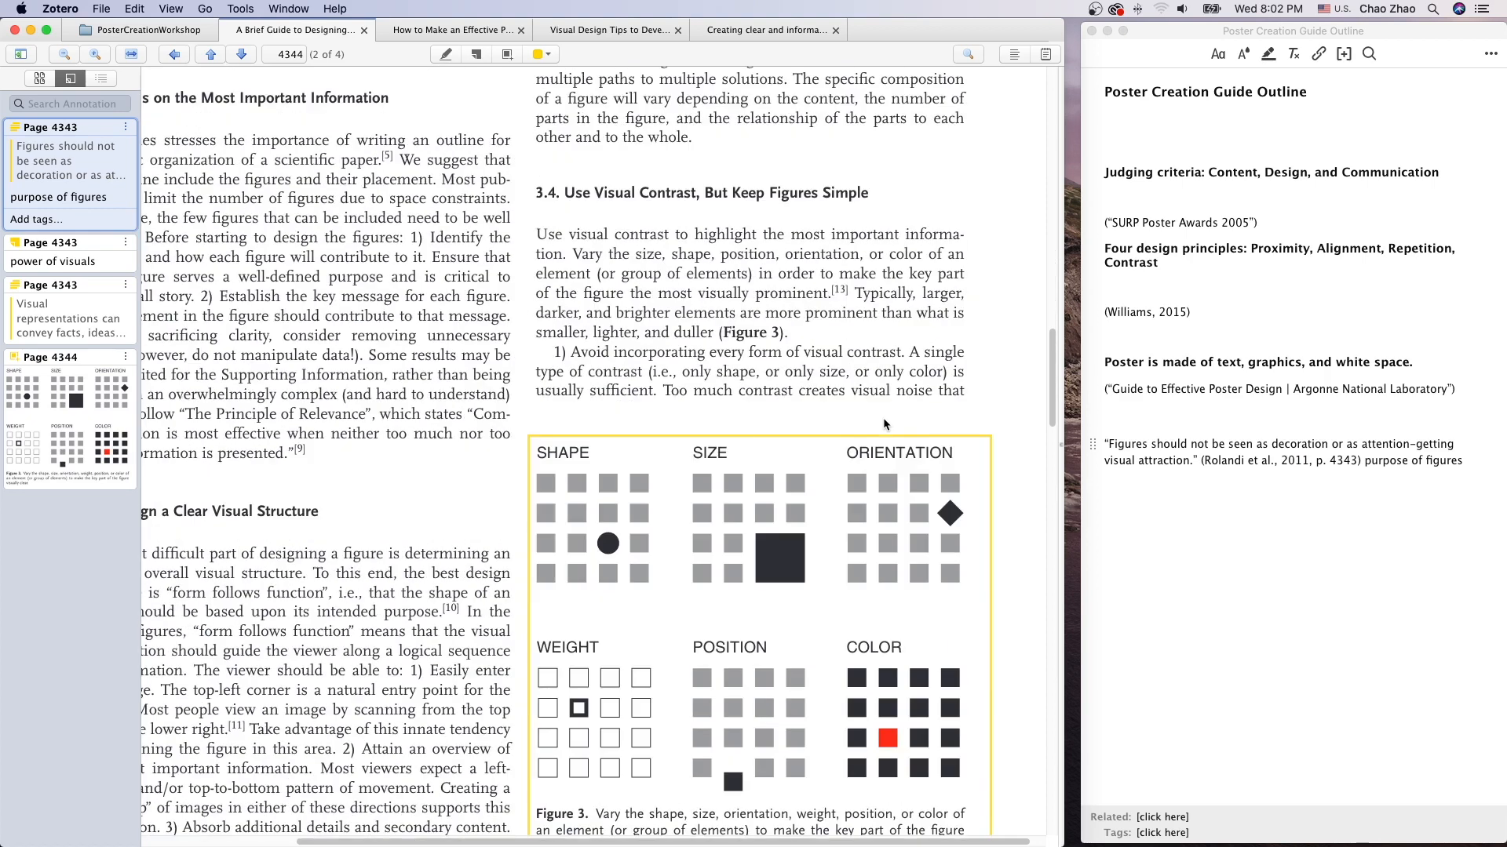
click(617, 249)
drag(538, 234, 1203, 510)
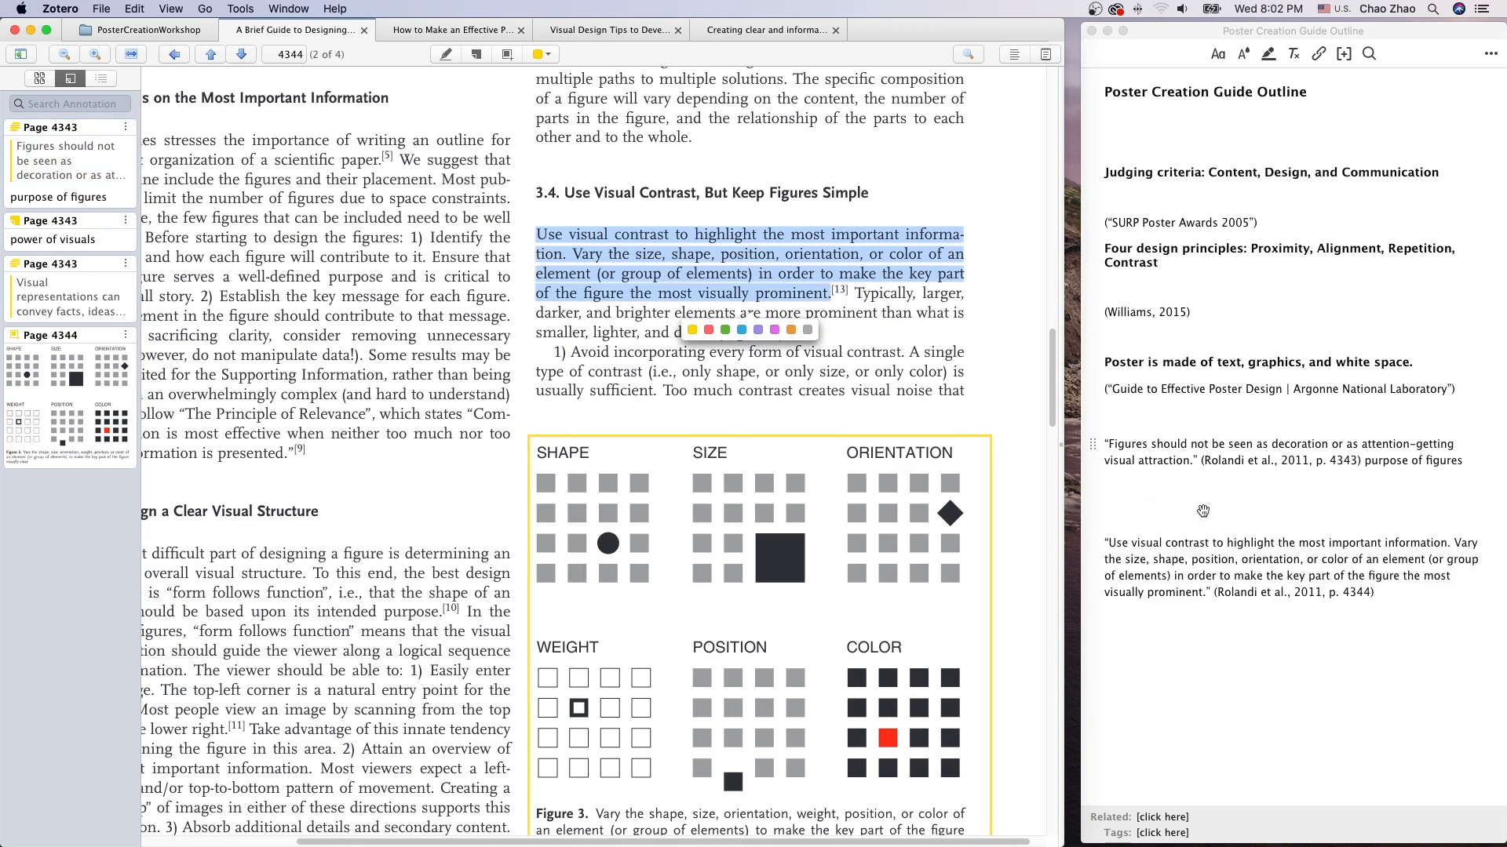
Add the Multimedia Principle highlight from the "Visual Design Tips" PDF below the quotes, and remove the blank lines between the first two quotes.
click(608, 31)
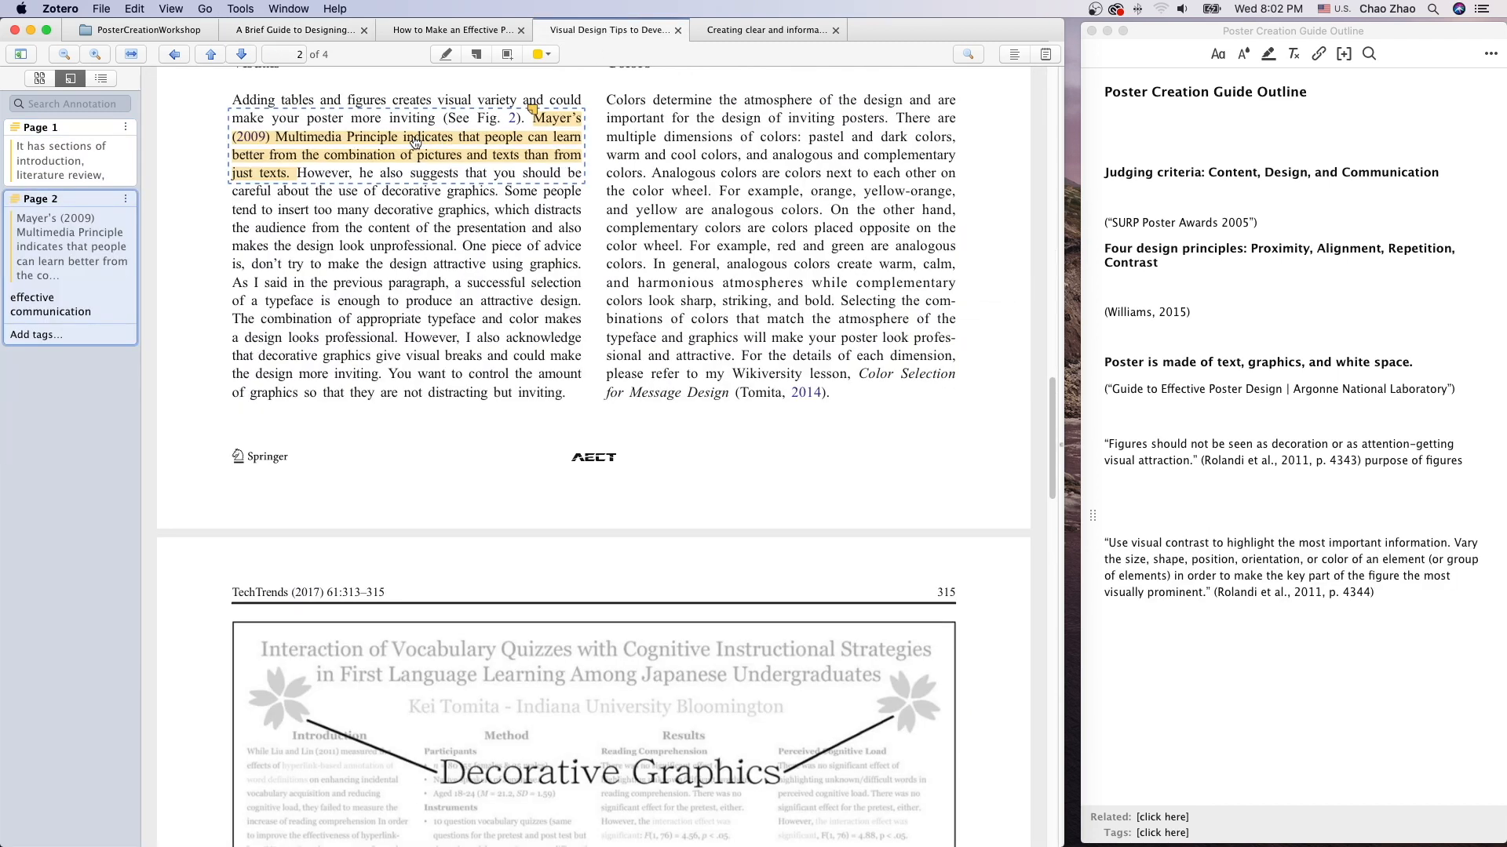
mouse_move(415, 142)
mouse_down()
mouse_move(1299, 676)
mouse_move(1259, 677)
mouse_up()
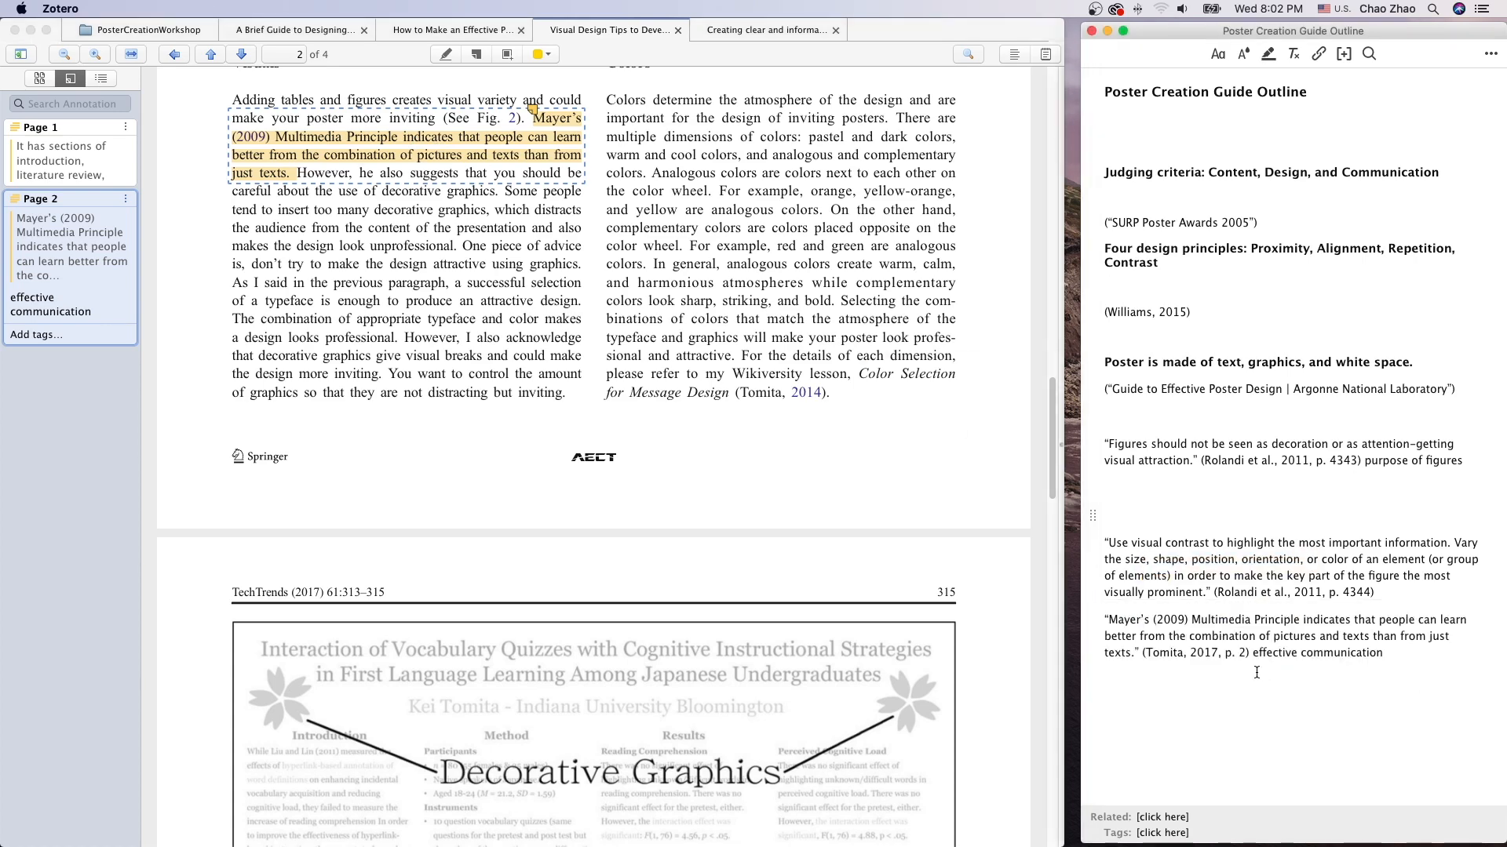
click(1140, 506)
key(BackSpace)
key(BackSpace)
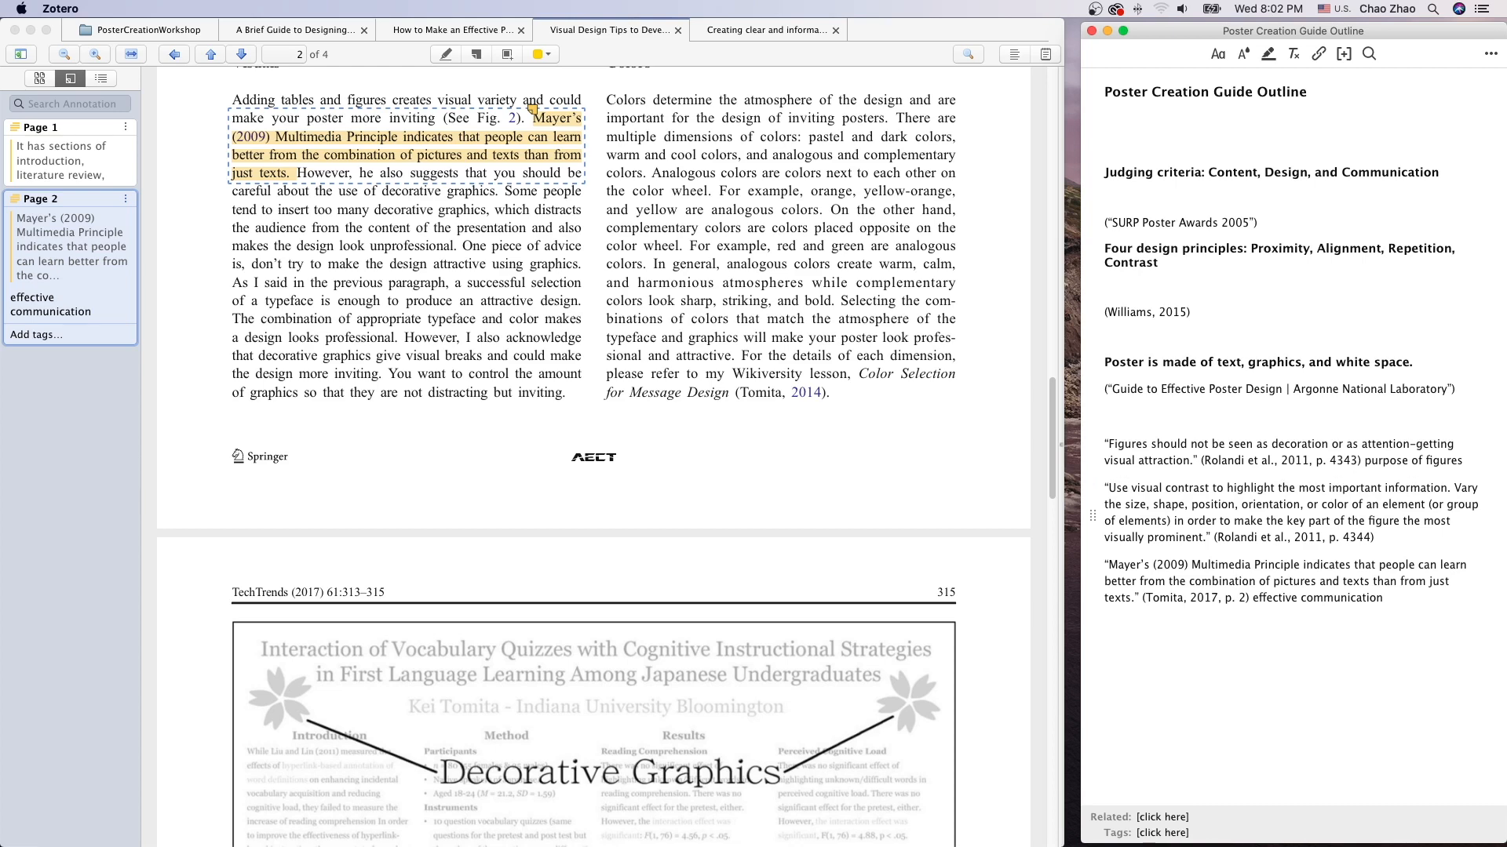
Format the three quotes at the end of the outline as a bullet list, and remove the empty first bullet.
drag(1384, 599, 1105, 444)
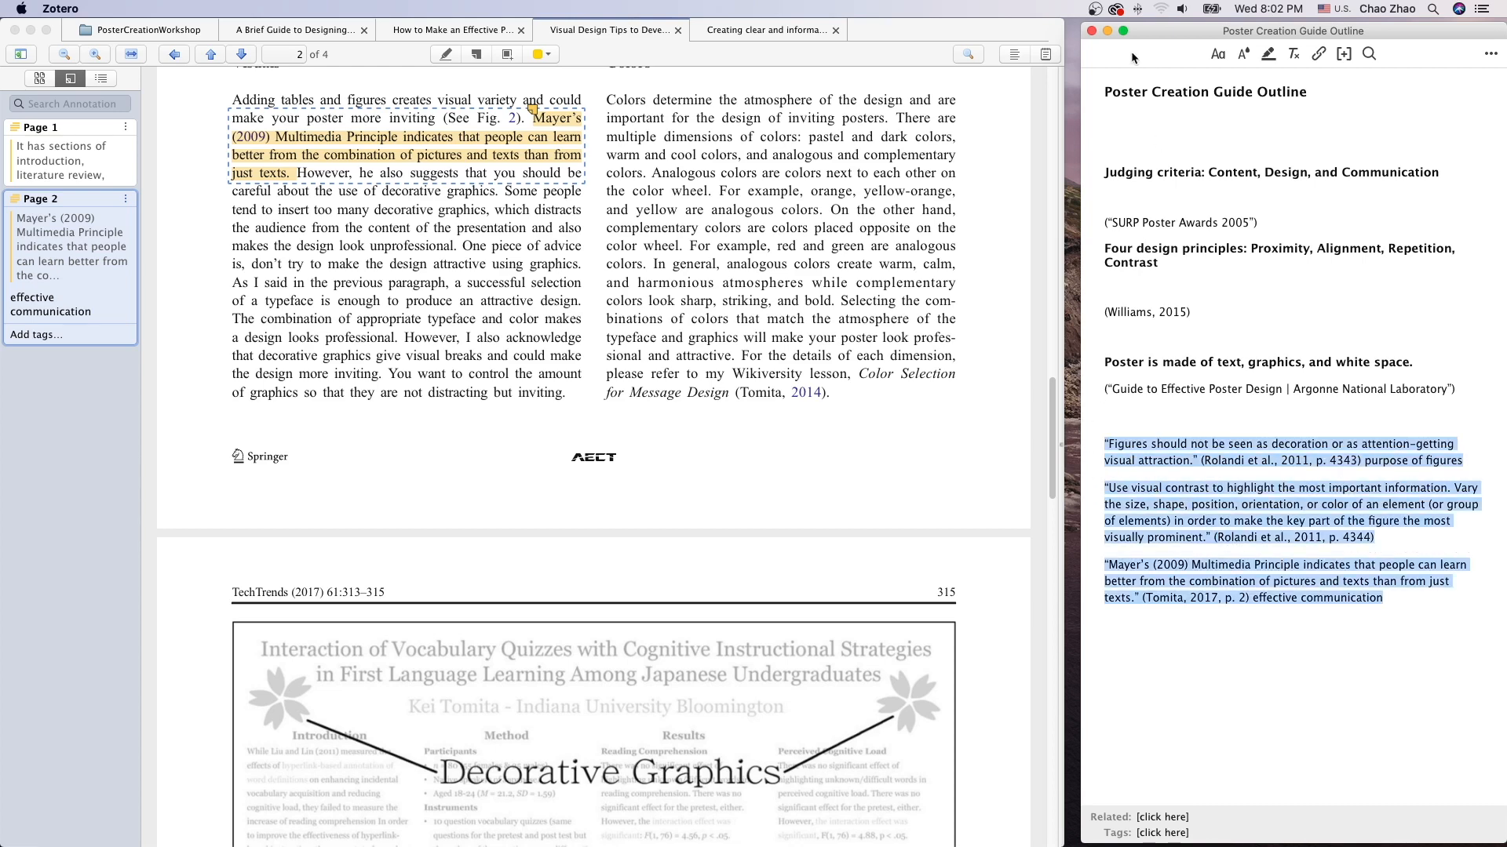
click(1214, 56)
click(1200, 223)
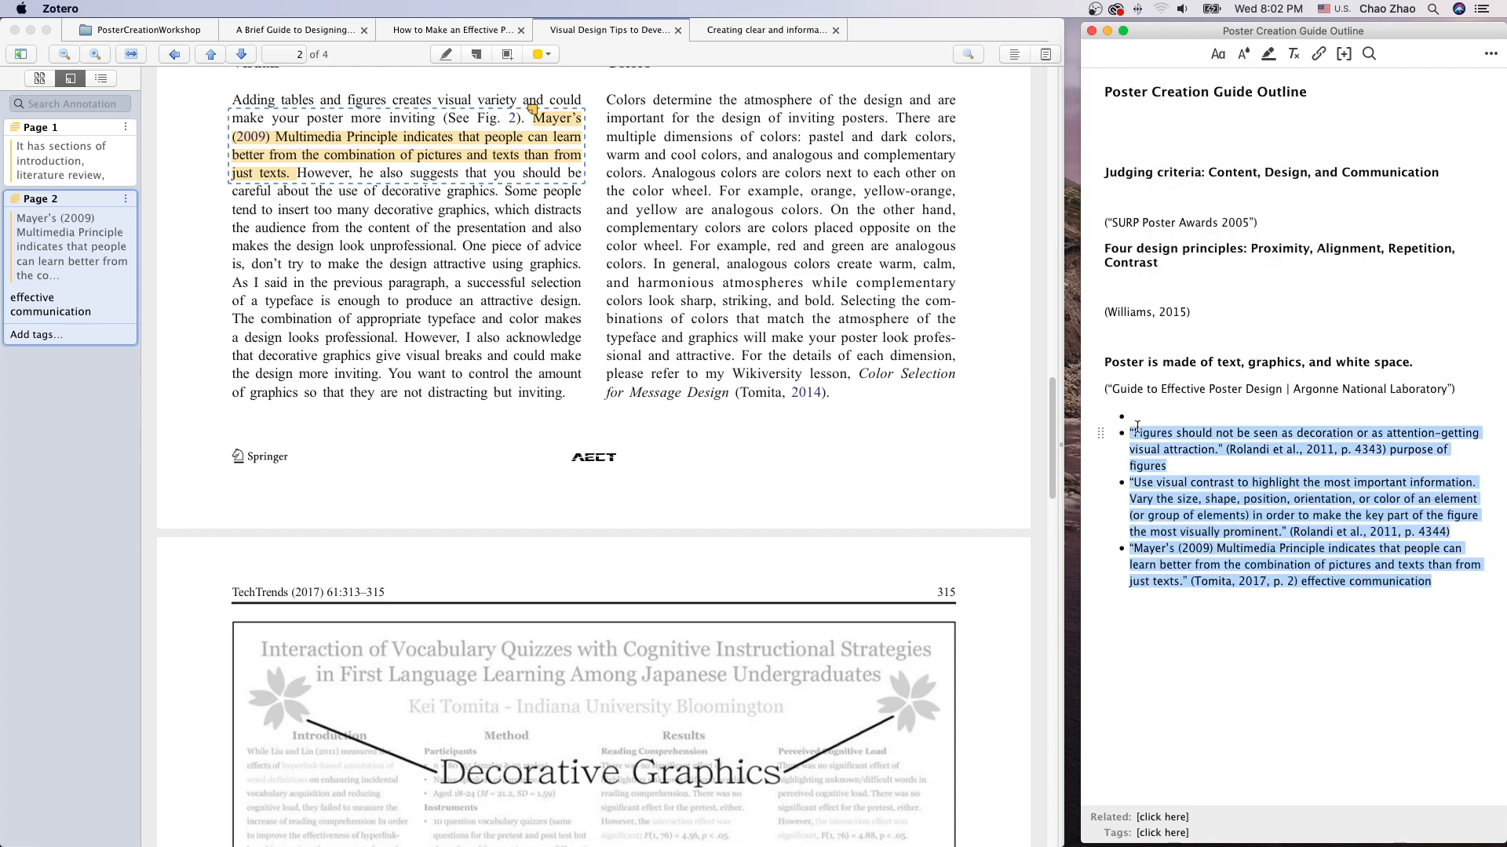
key(BackSpace)
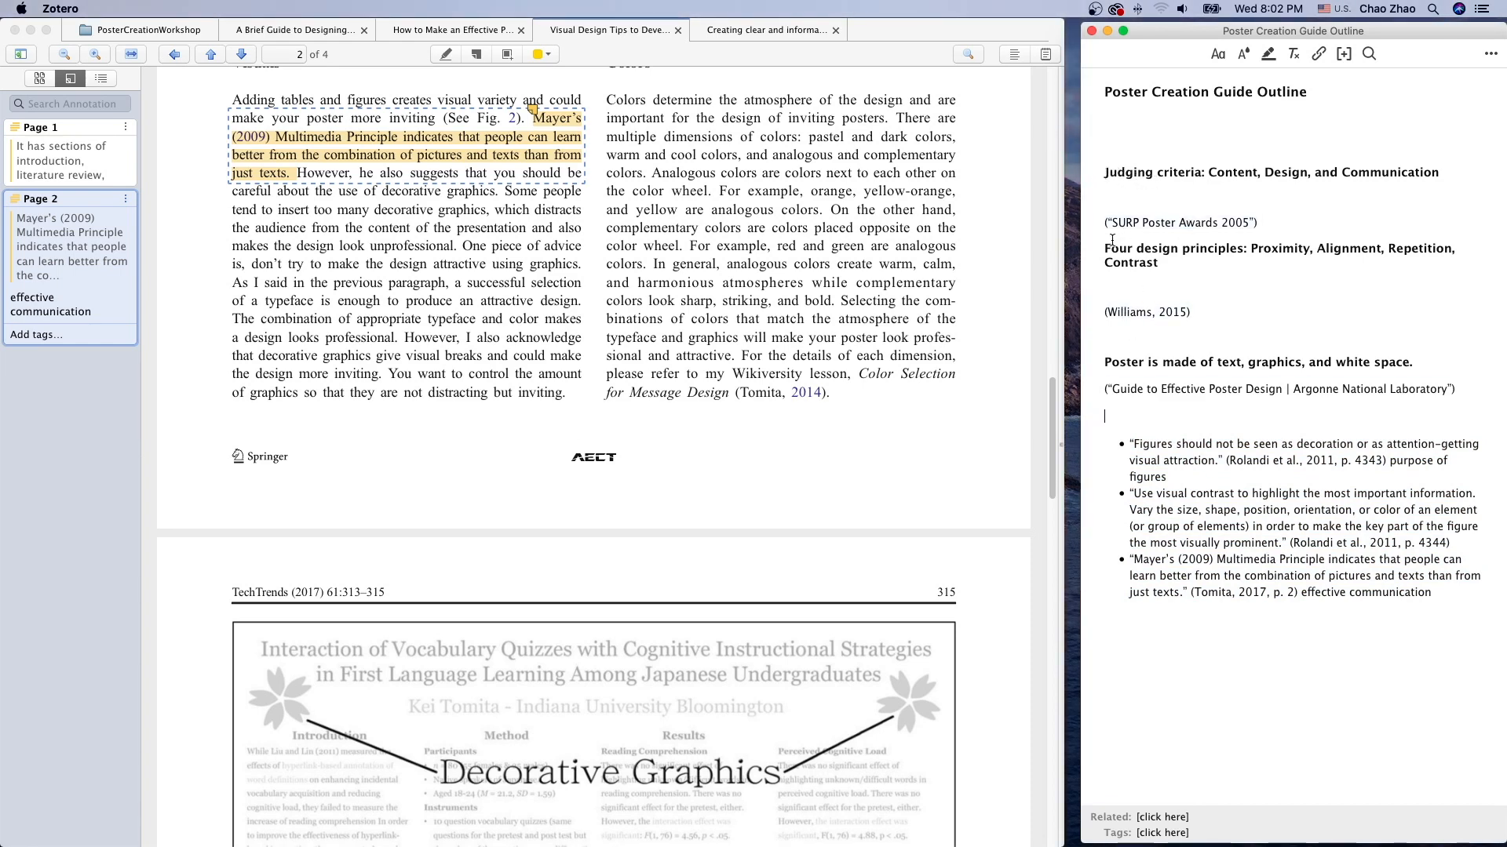
Move the four design principles heading with its citation to the end of the outline, and delete the blank lines around the "Poster is made of text" section.
drag(1104, 248, 1142, 653)
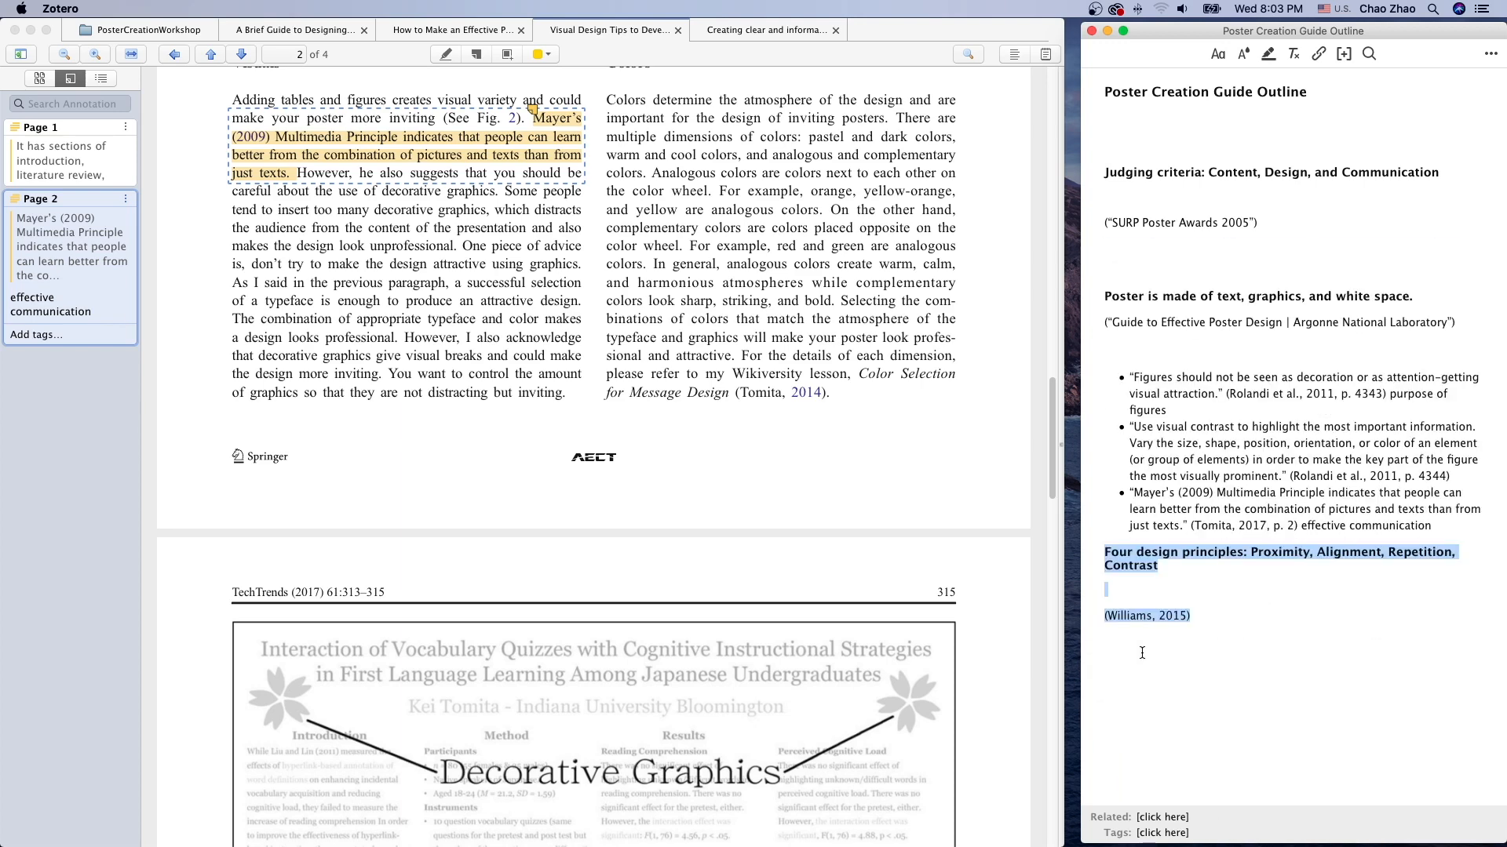
click(1128, 270)
key(BackSpace)
key(BackSpace)
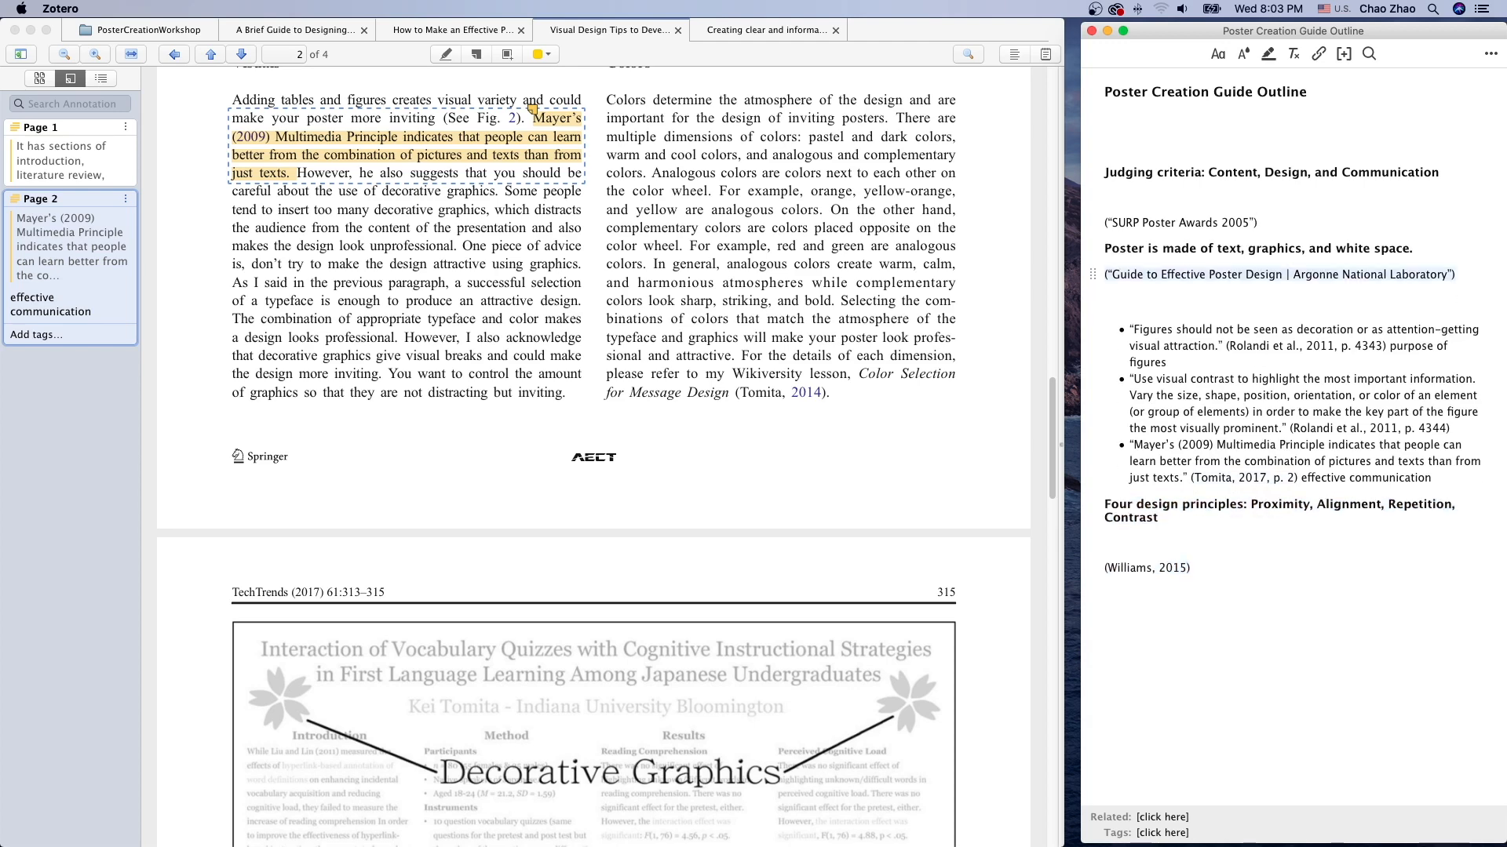
click(1124, 302)
key(BackSpace)
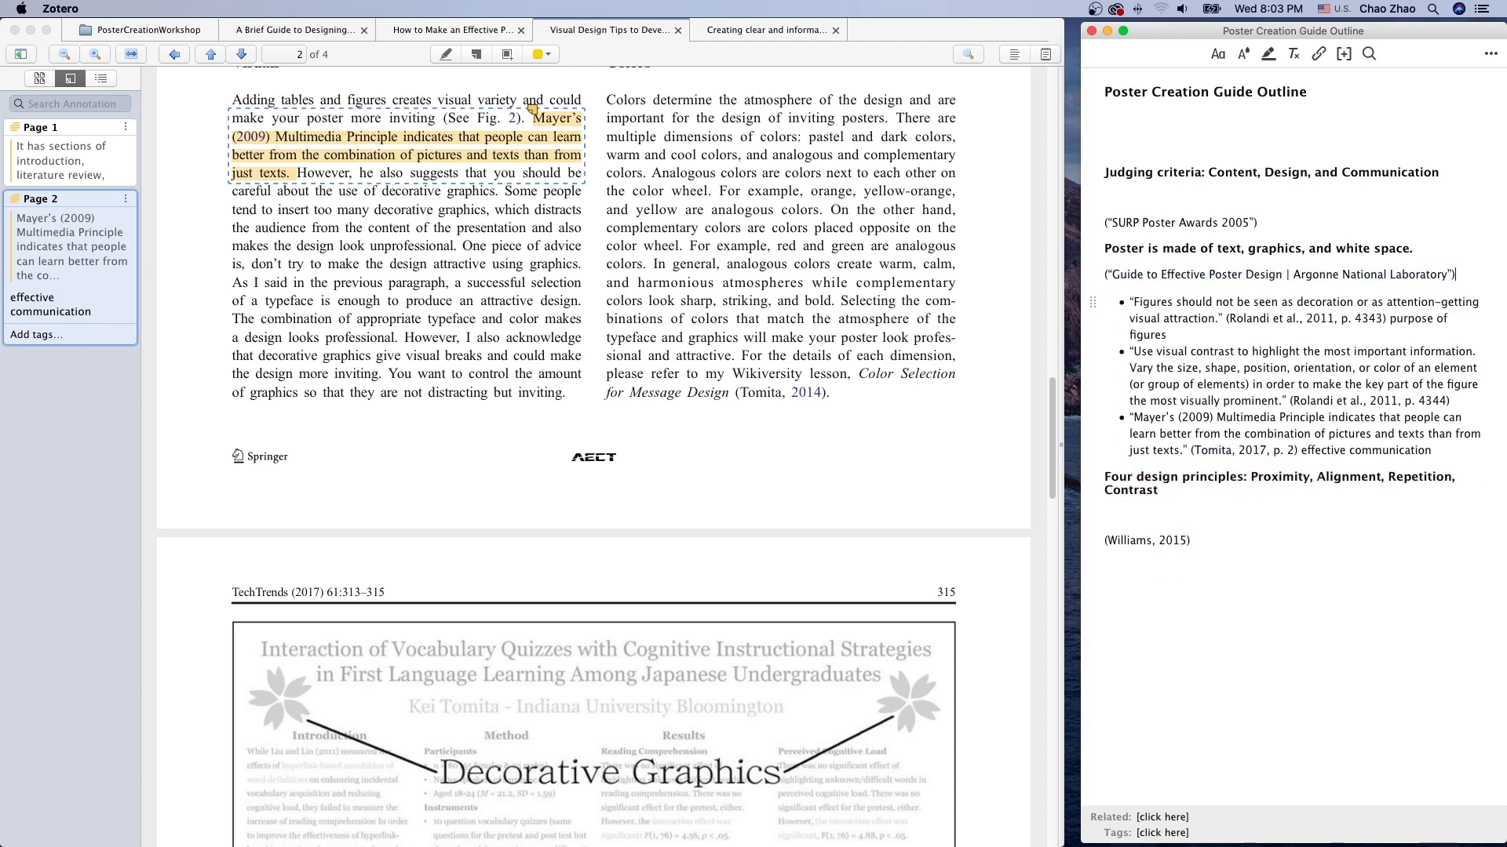
Reword the headings to begin "Poster judging criteria" and "Applying four design principles".
click(1105, 172)
text(Poster j)
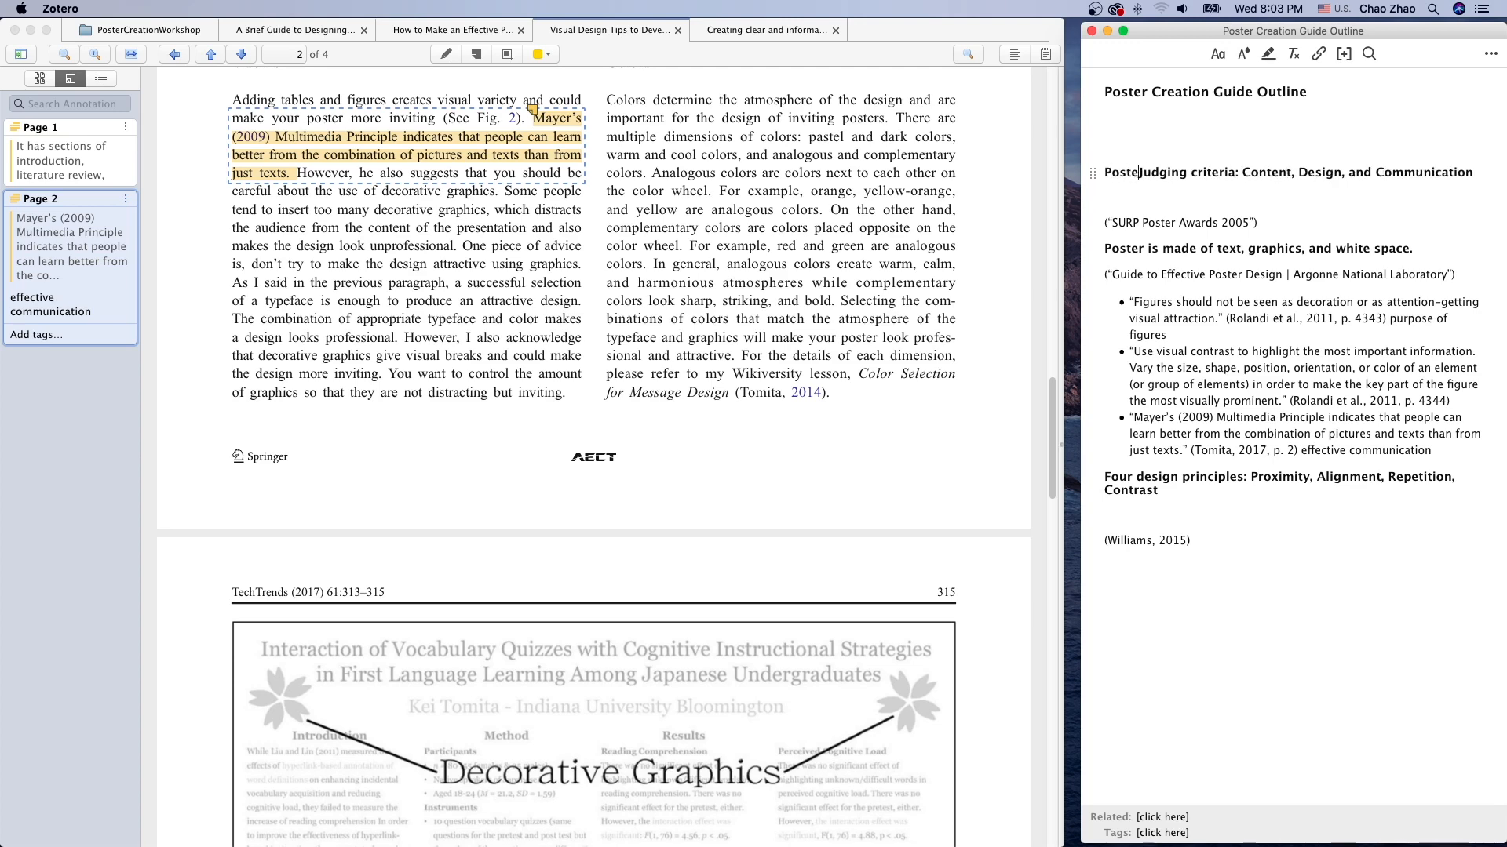
click(1158, 173)
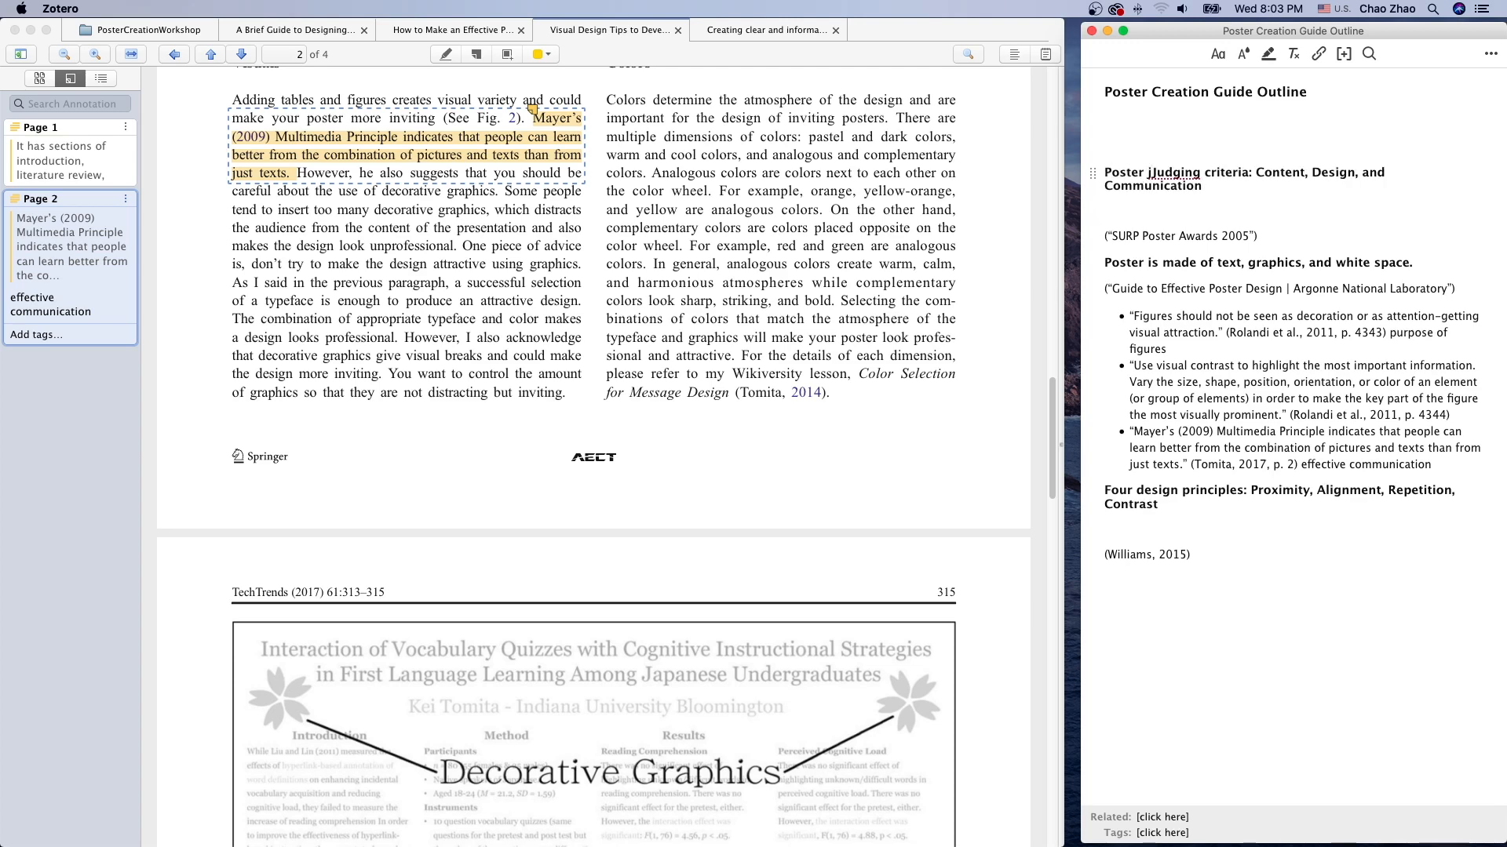
key(BackSpace)
click(1105, 477)
text(Applying f)
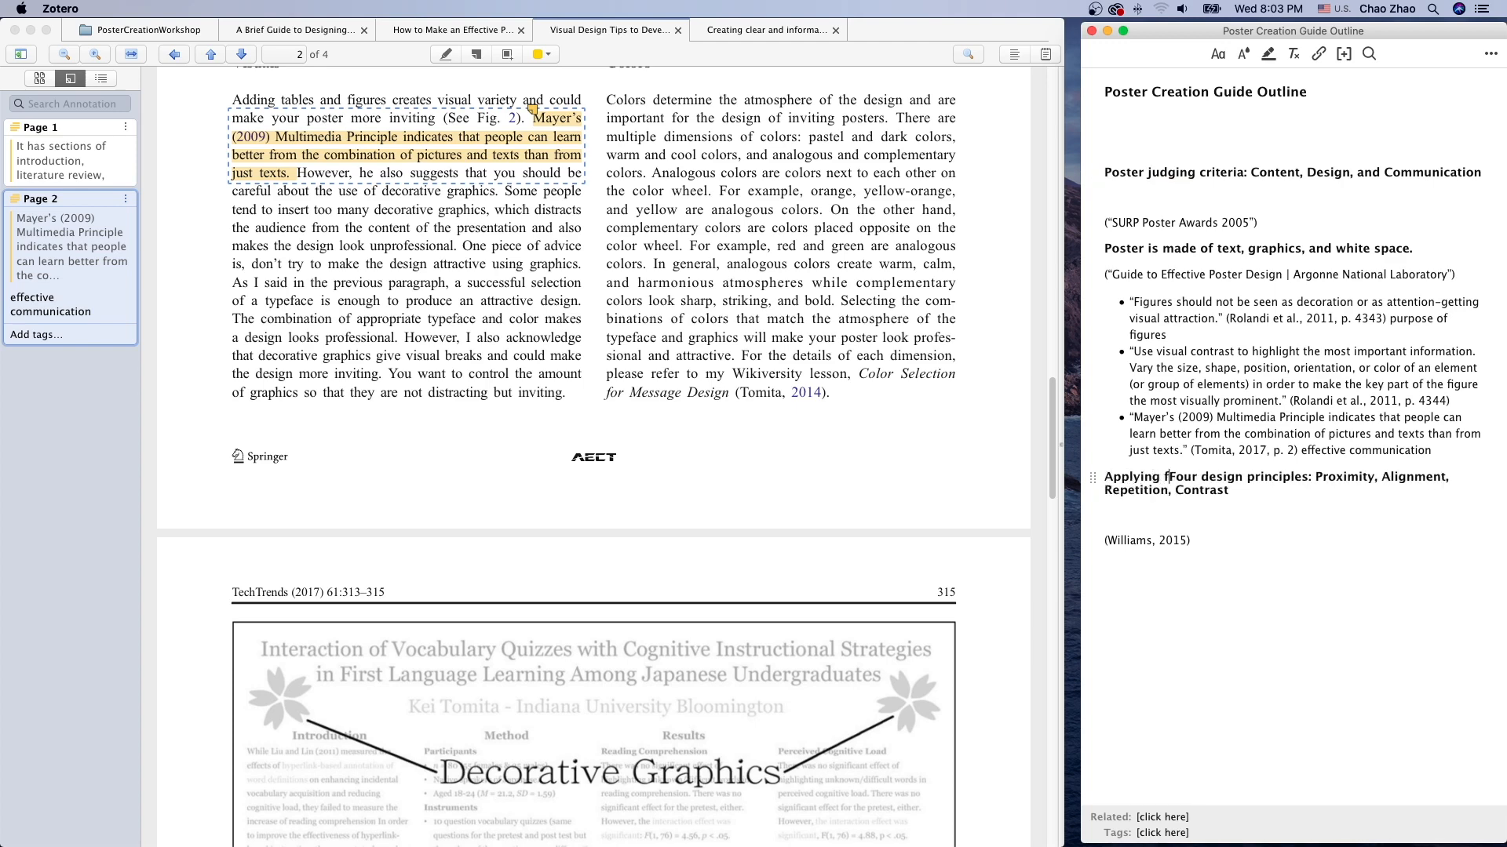
key(Delete)
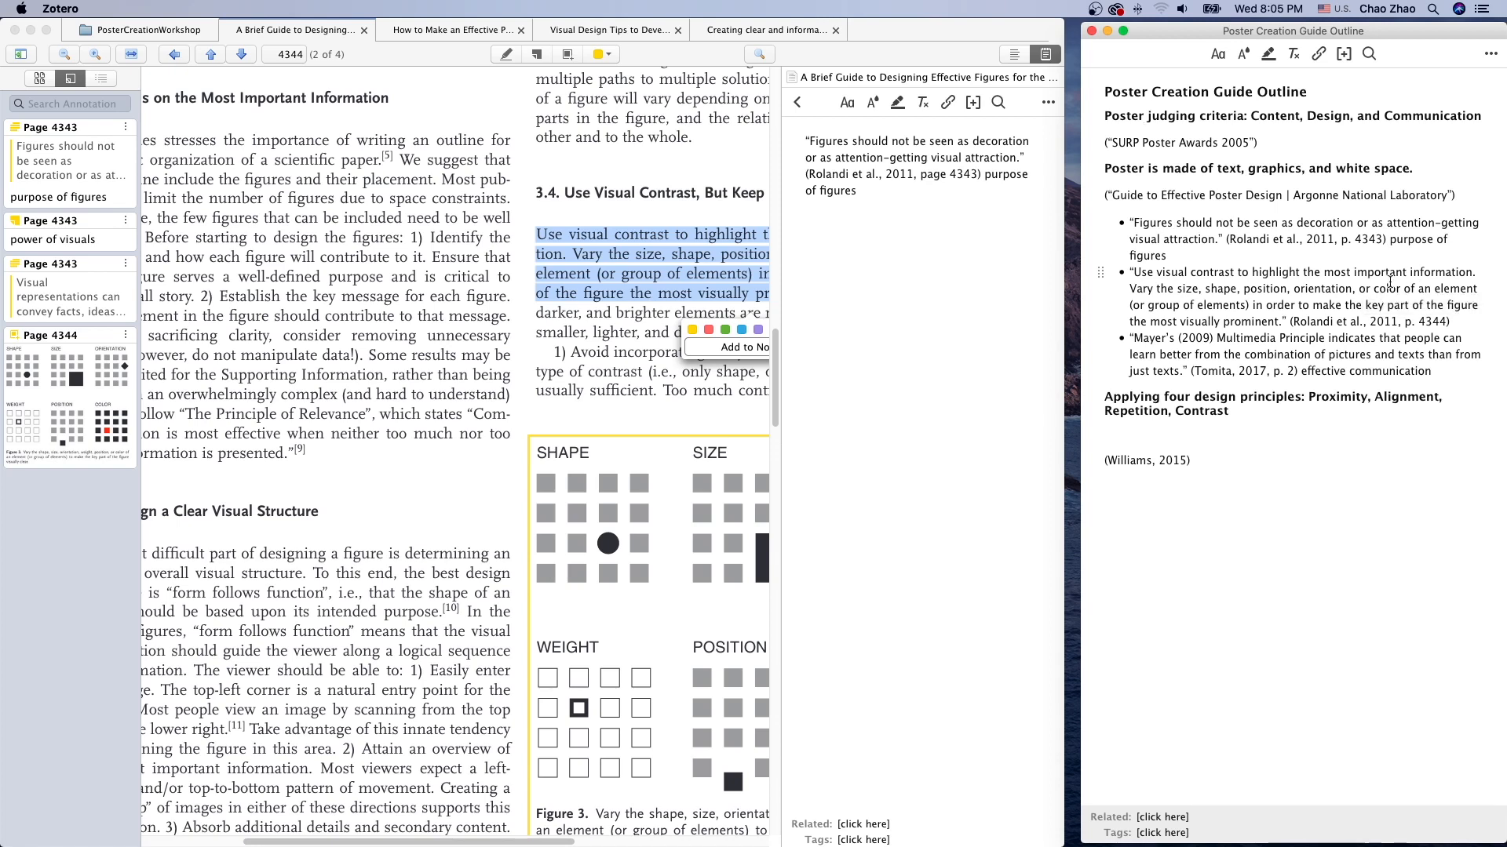
Select the "Figures should not be seen as decoration" annotation of the "A Brief Guide to Designing" PDF.
click(96, 161)
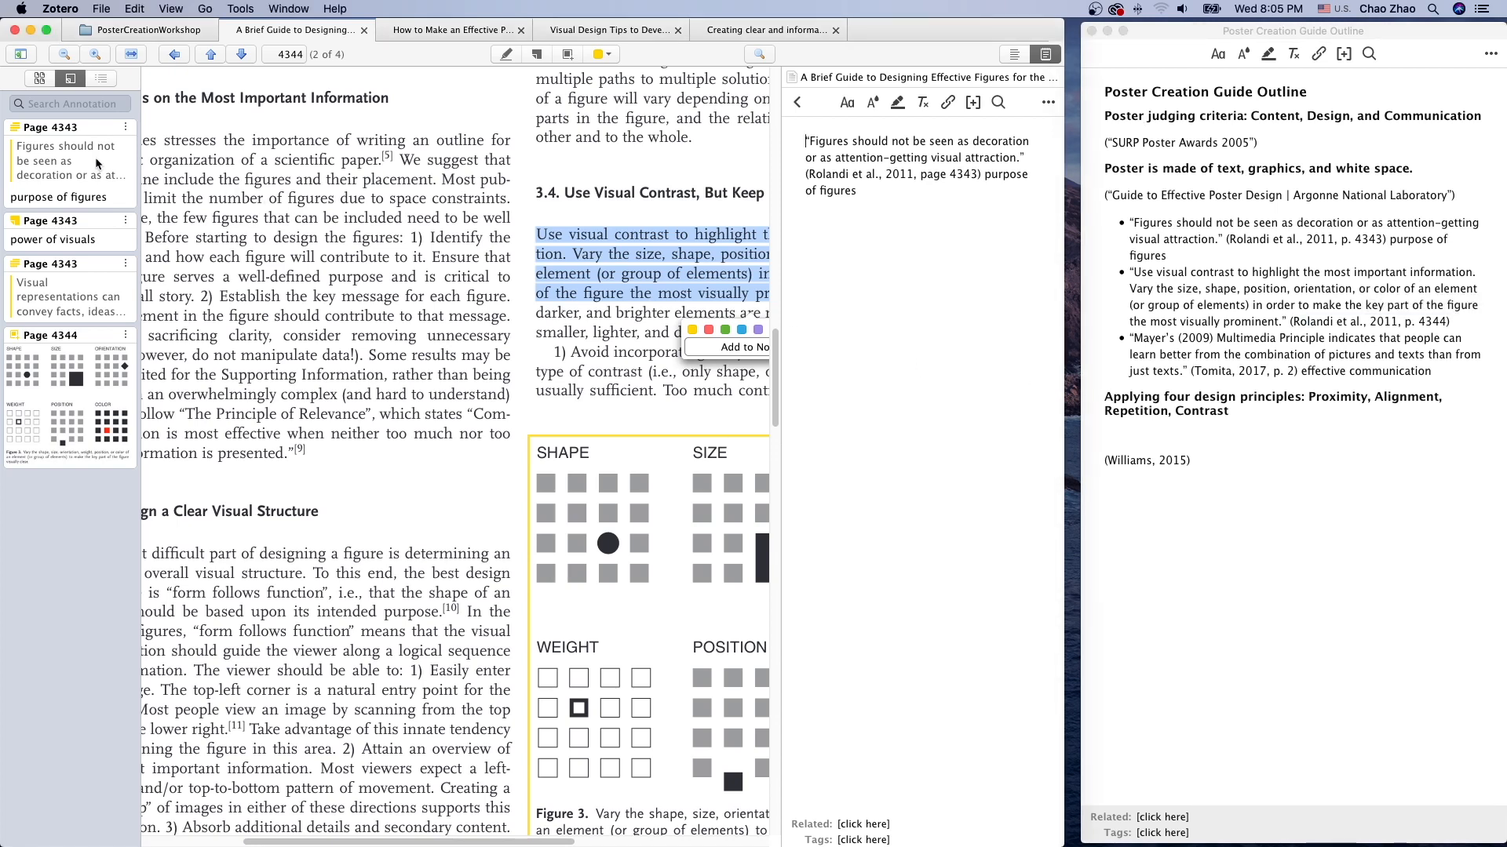